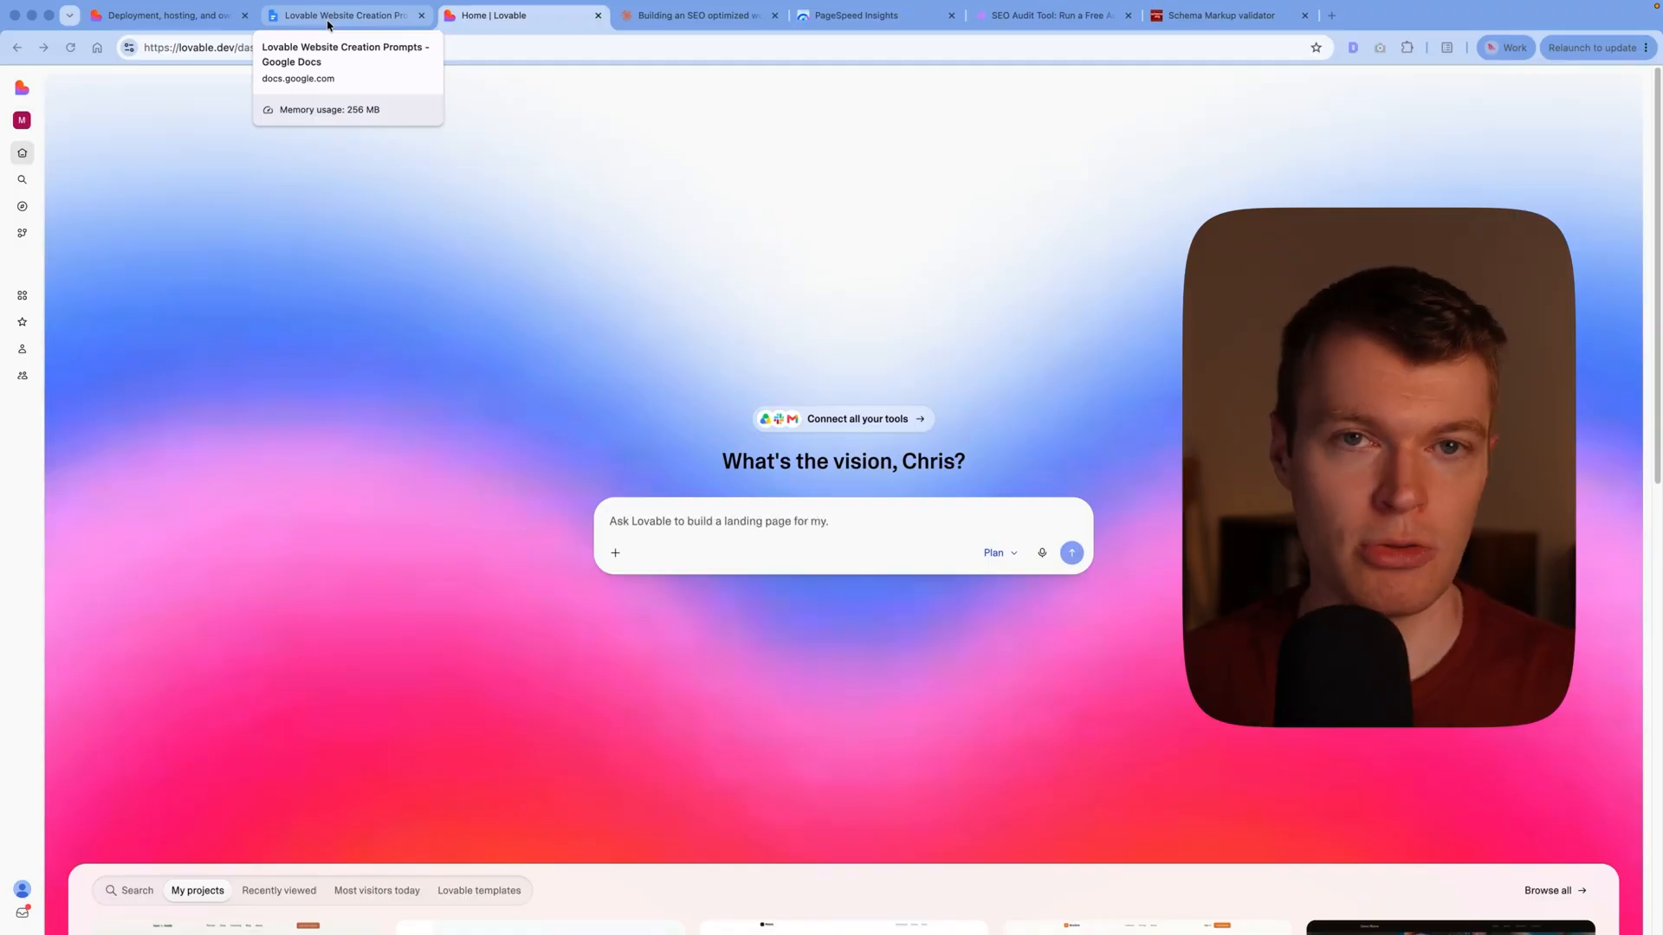
Step: Open the catalogue of available app connectors and search it for "semrush"
left_click(616, 551)
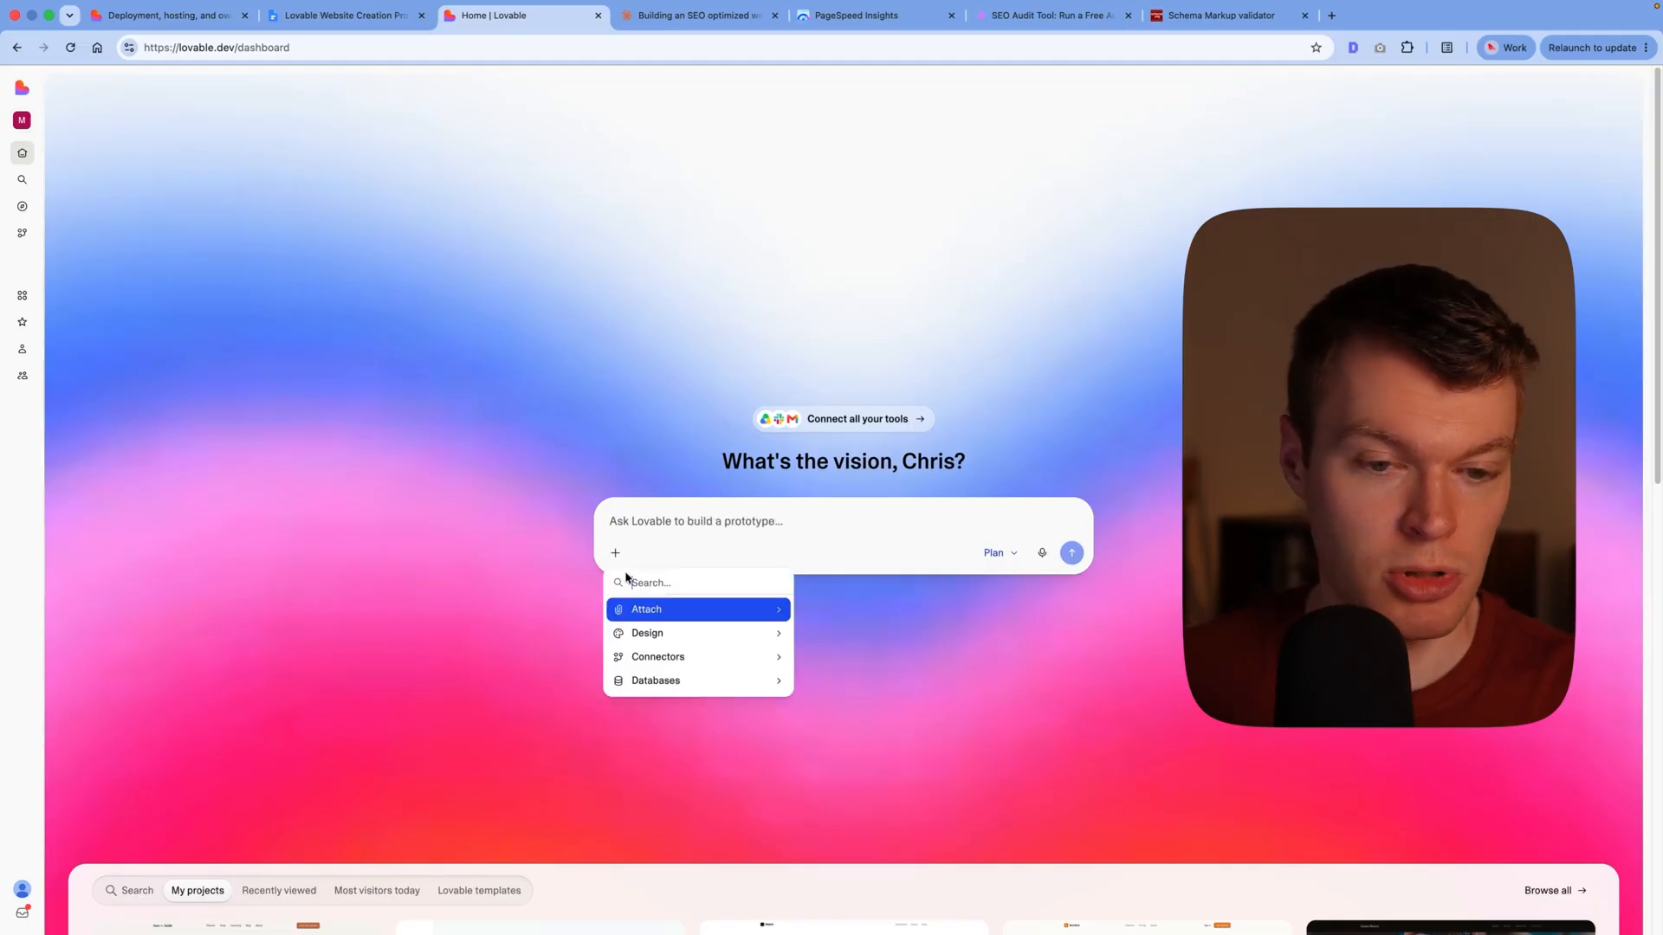
left_click(664, 660)
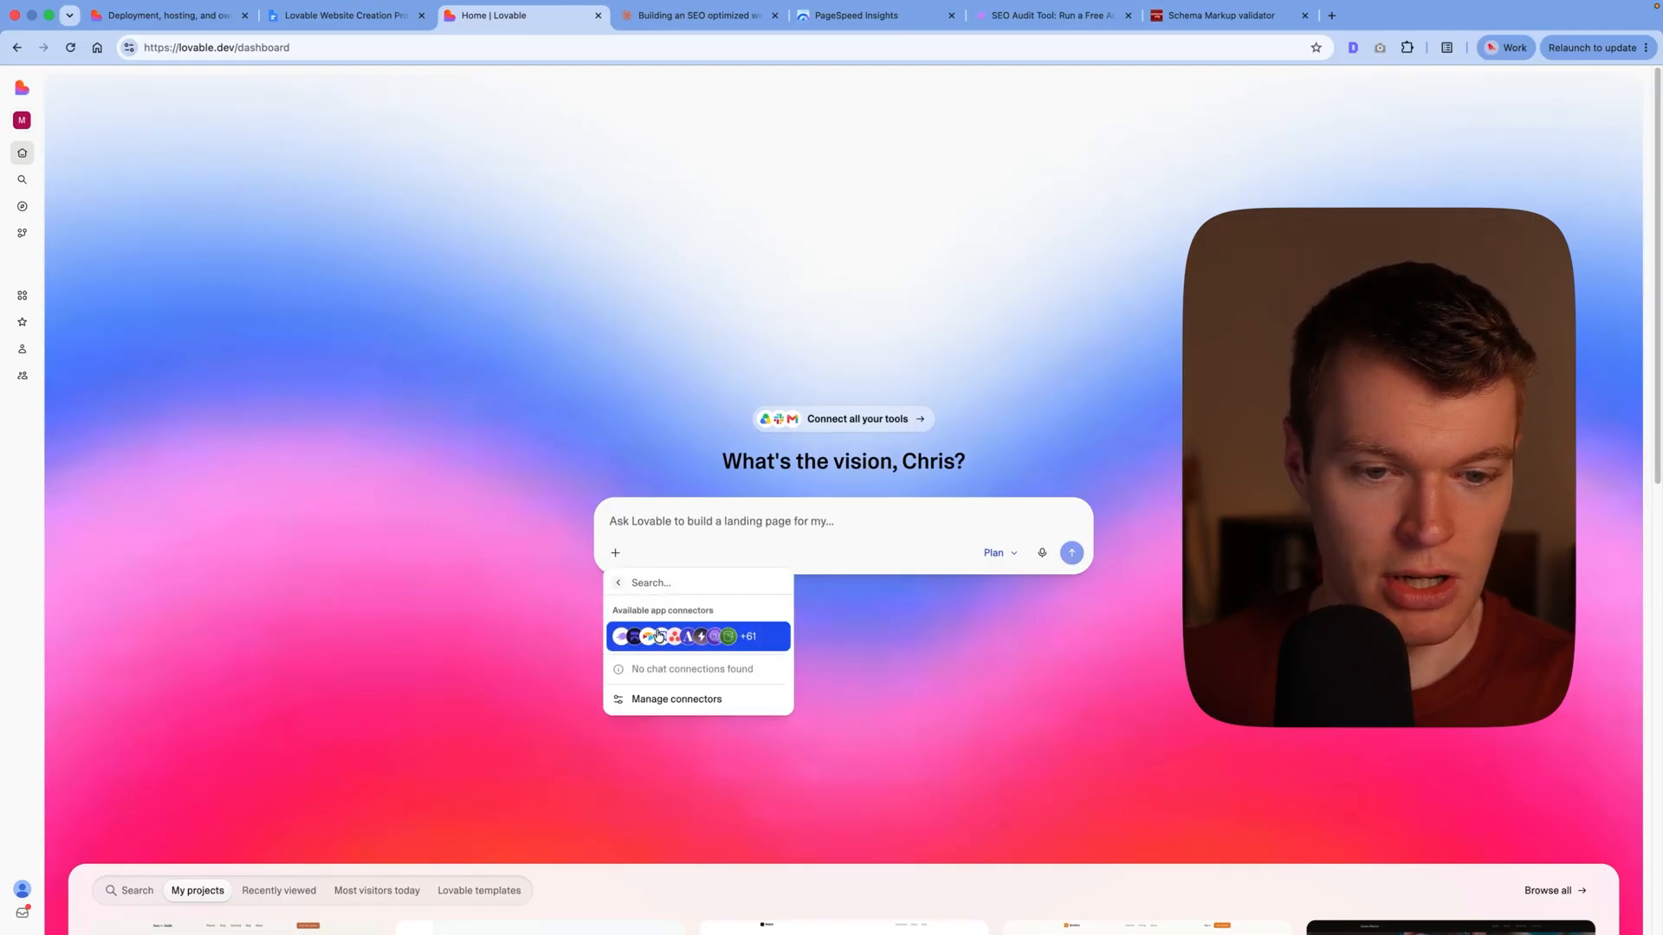
left_click(627, 638)
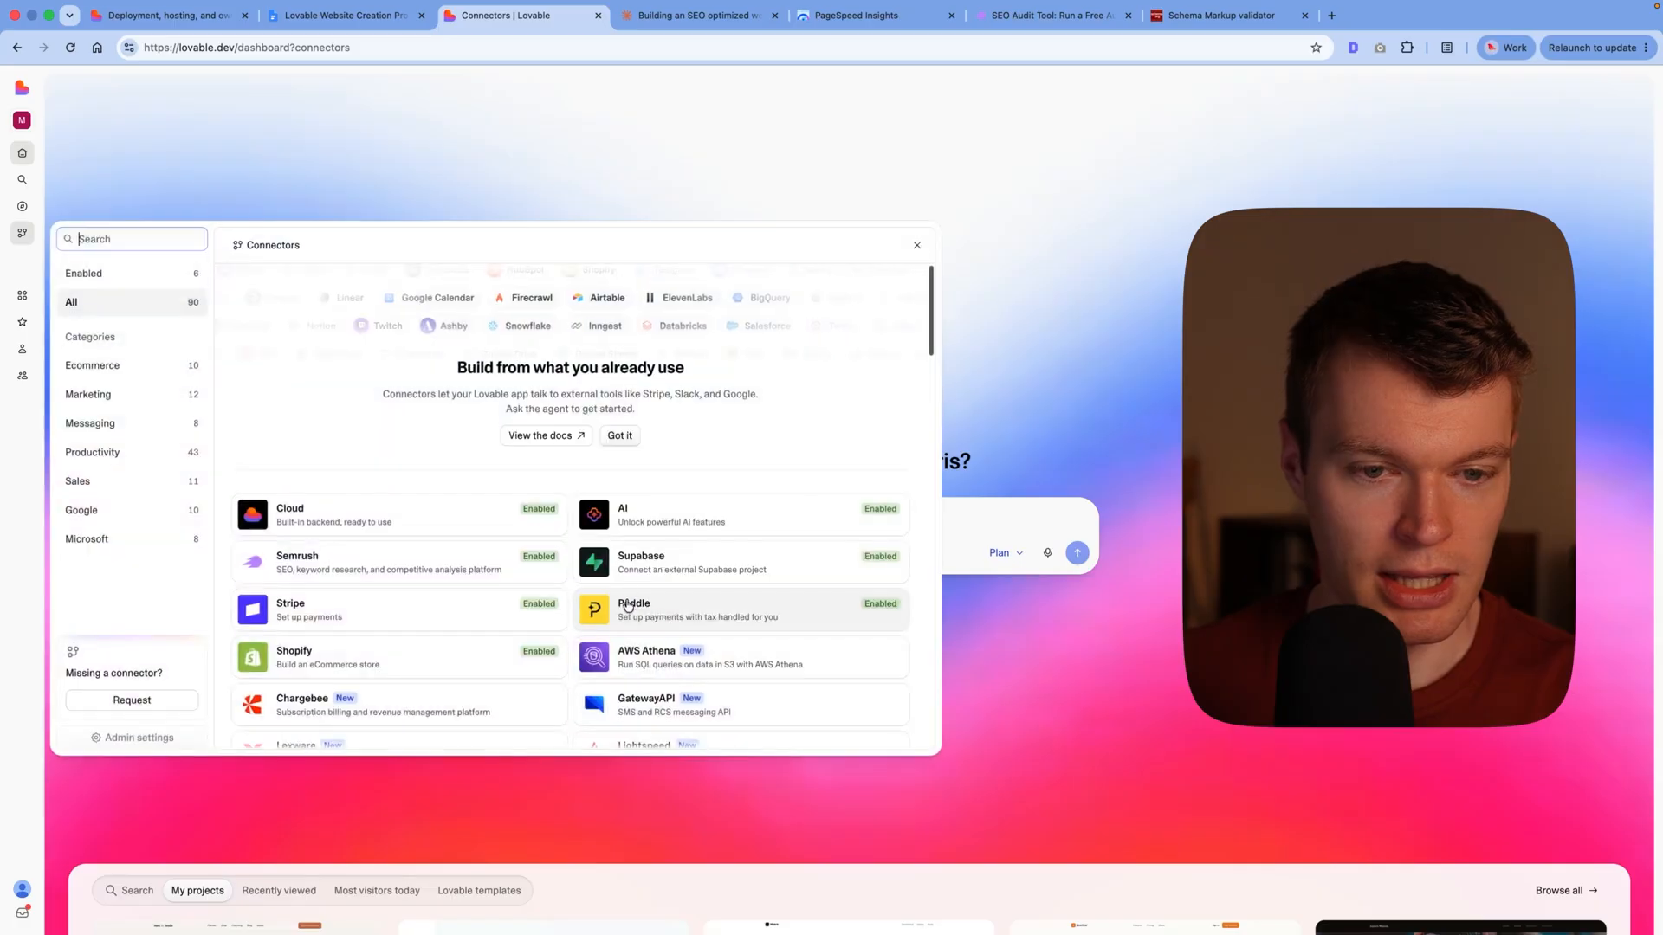
left_click(69, 236)
type("semrush")
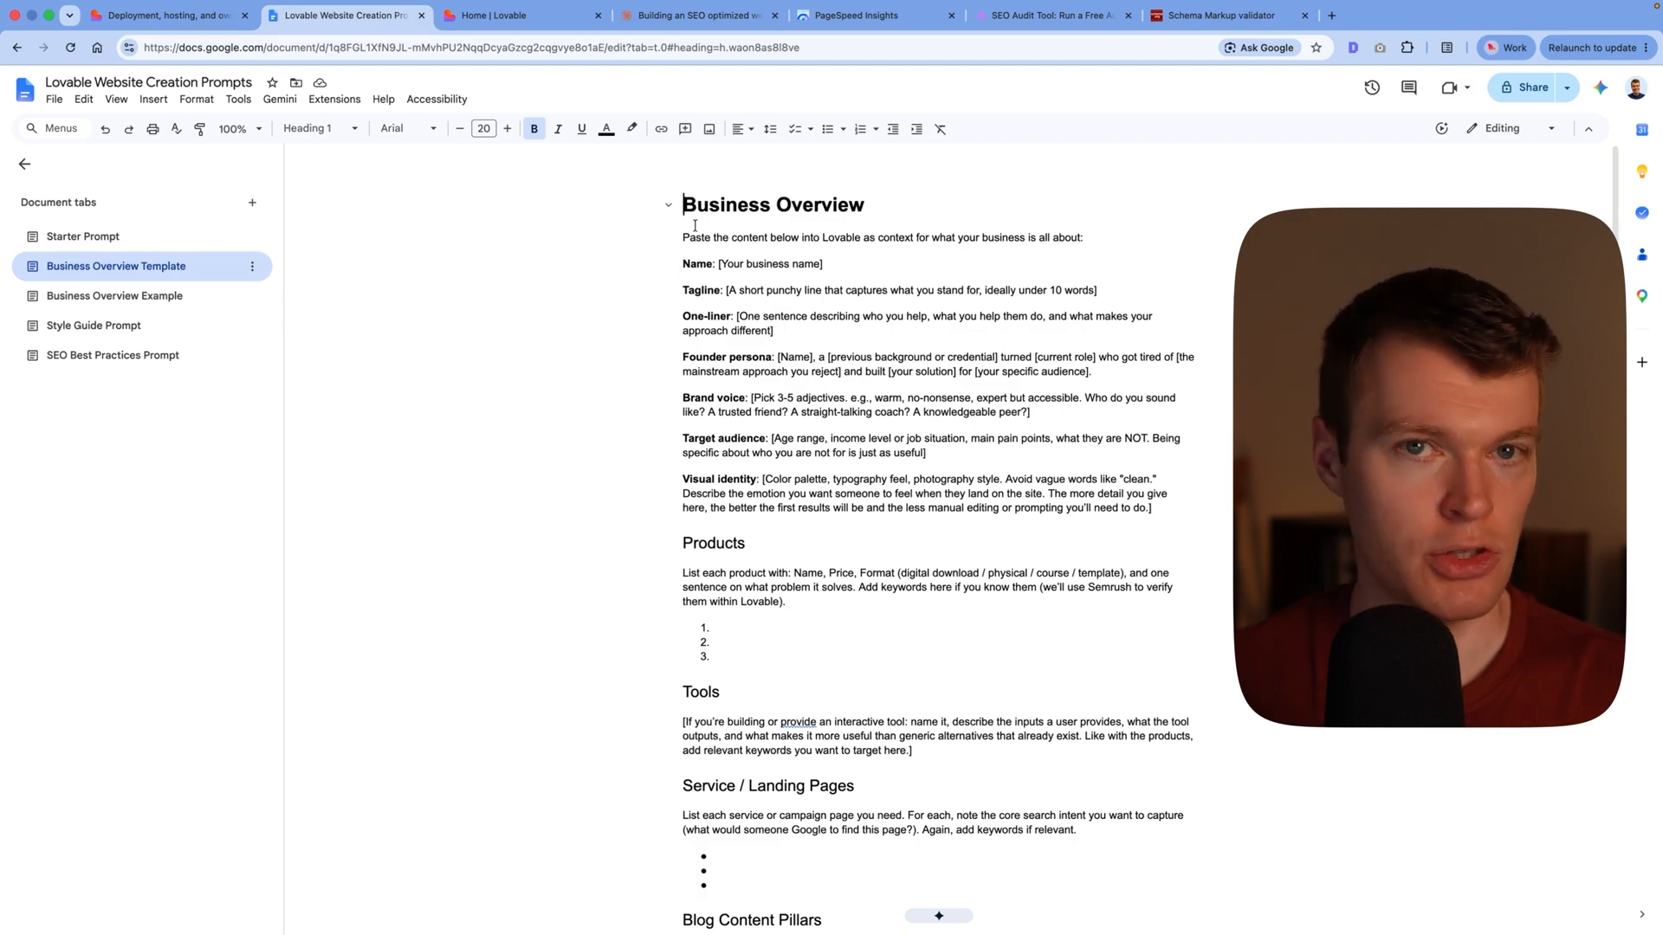
Step: Examine the Business Overview Example in the prompts document, from the brand details through products and service pages to seed keywords and competitors
left_click(91, 305)
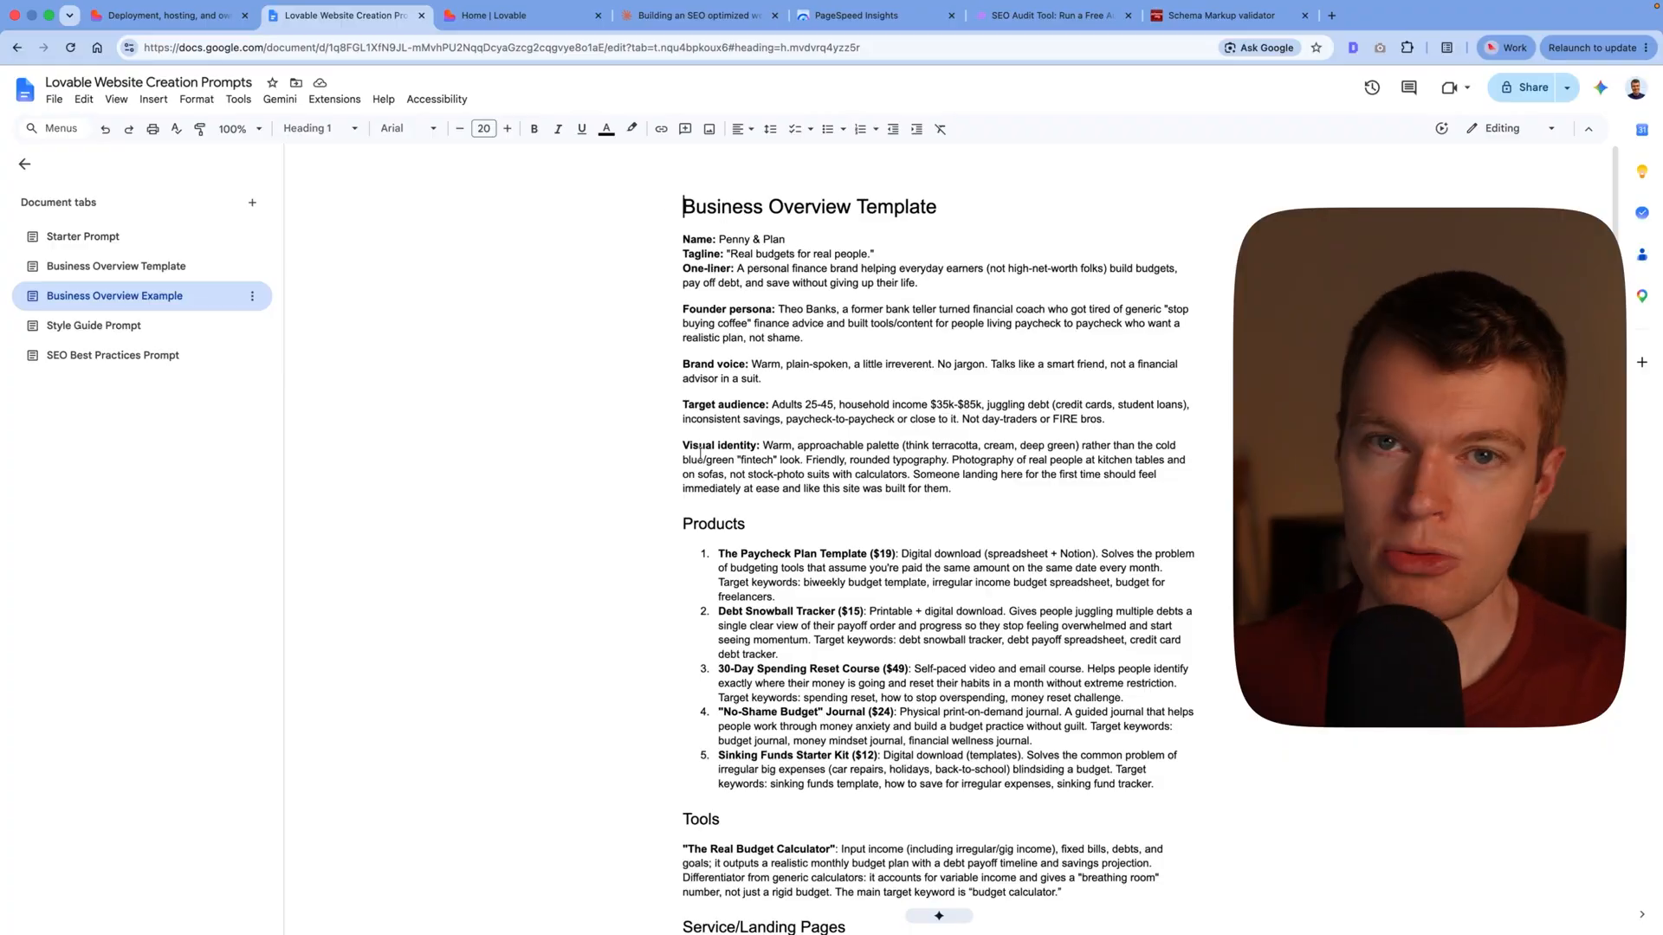
scroll(780, 475, "down", 5)
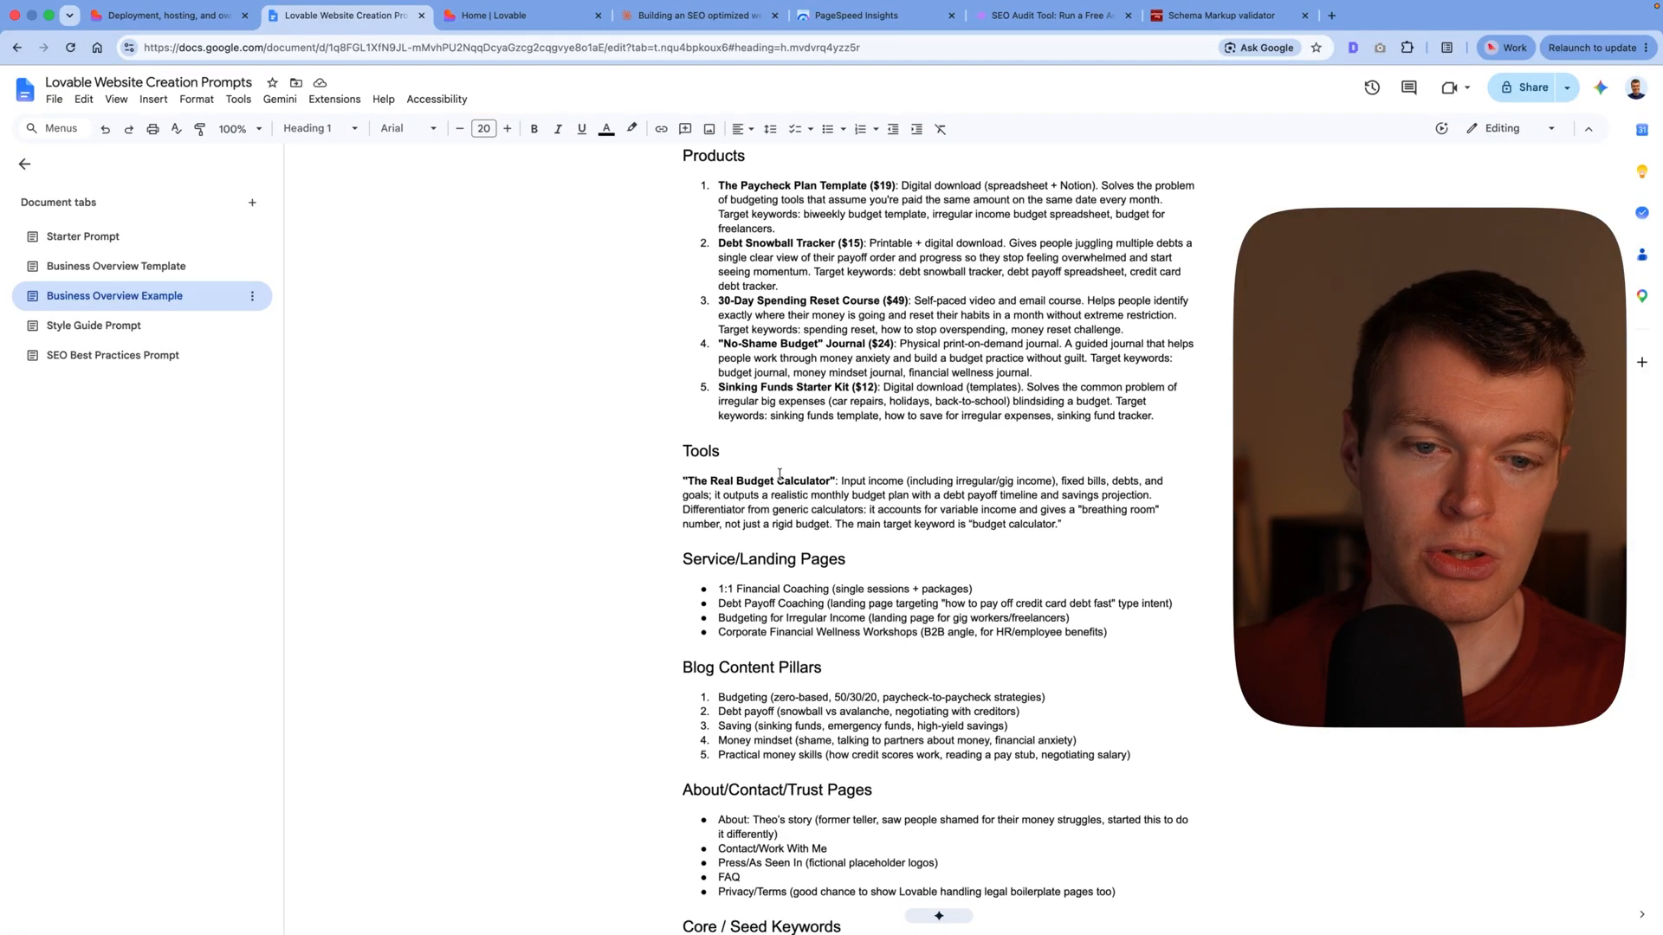
scroll(779, 475, "down", 2)
scroll(683, 455, "down", 1)
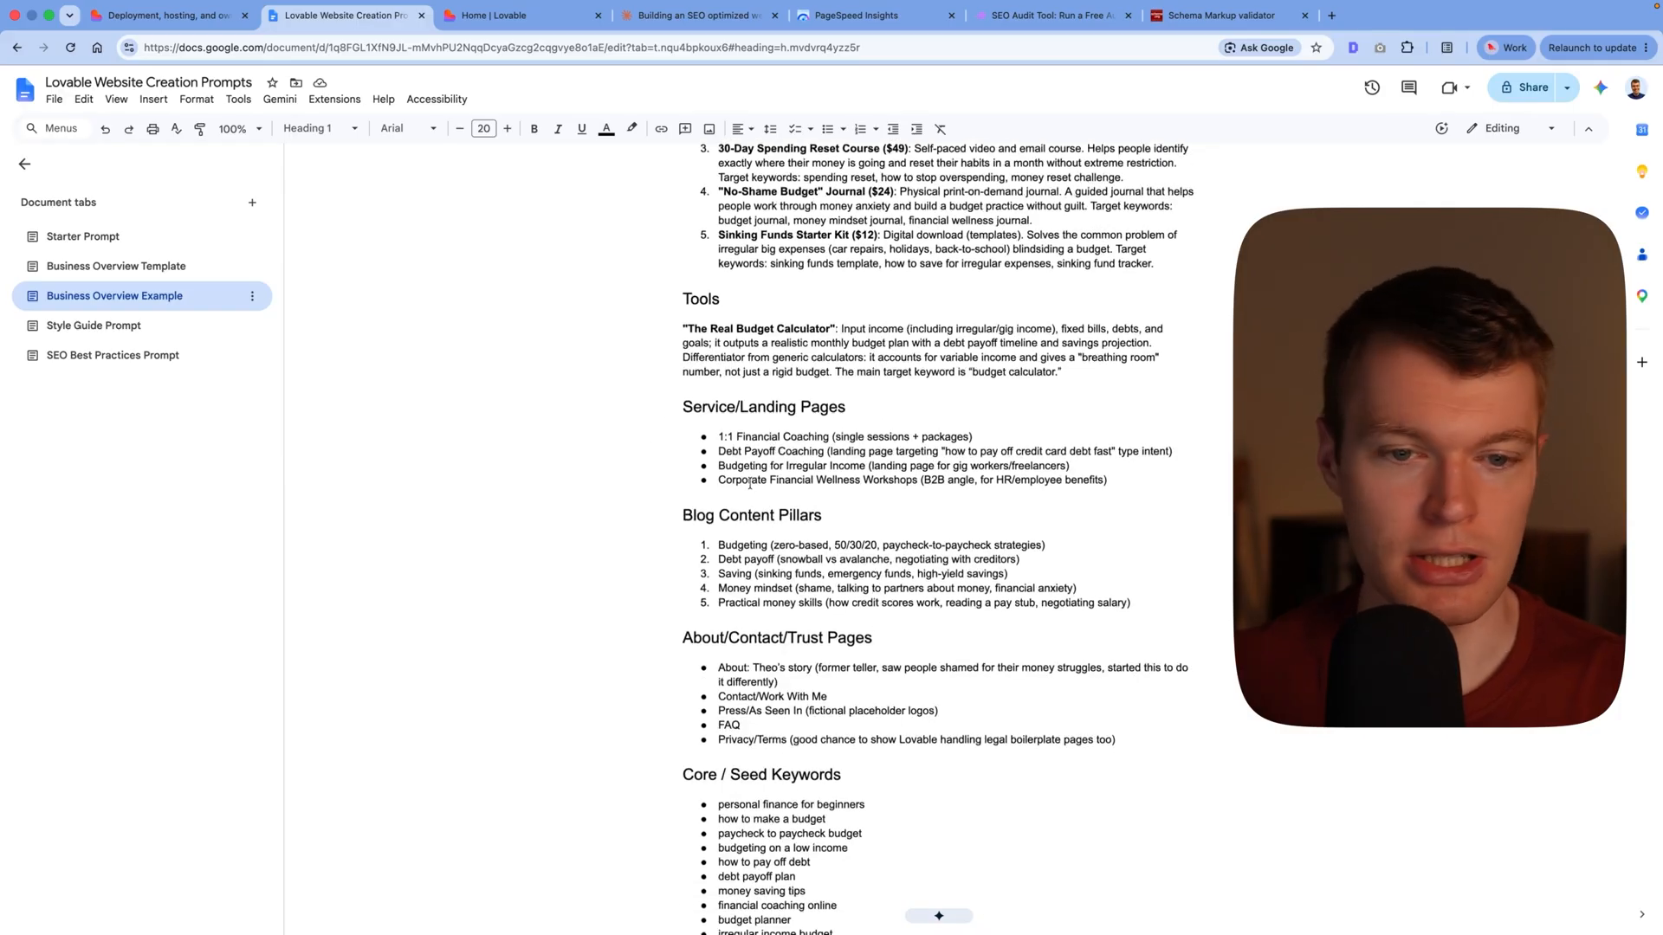
scroll(791, 471, "down", 1)
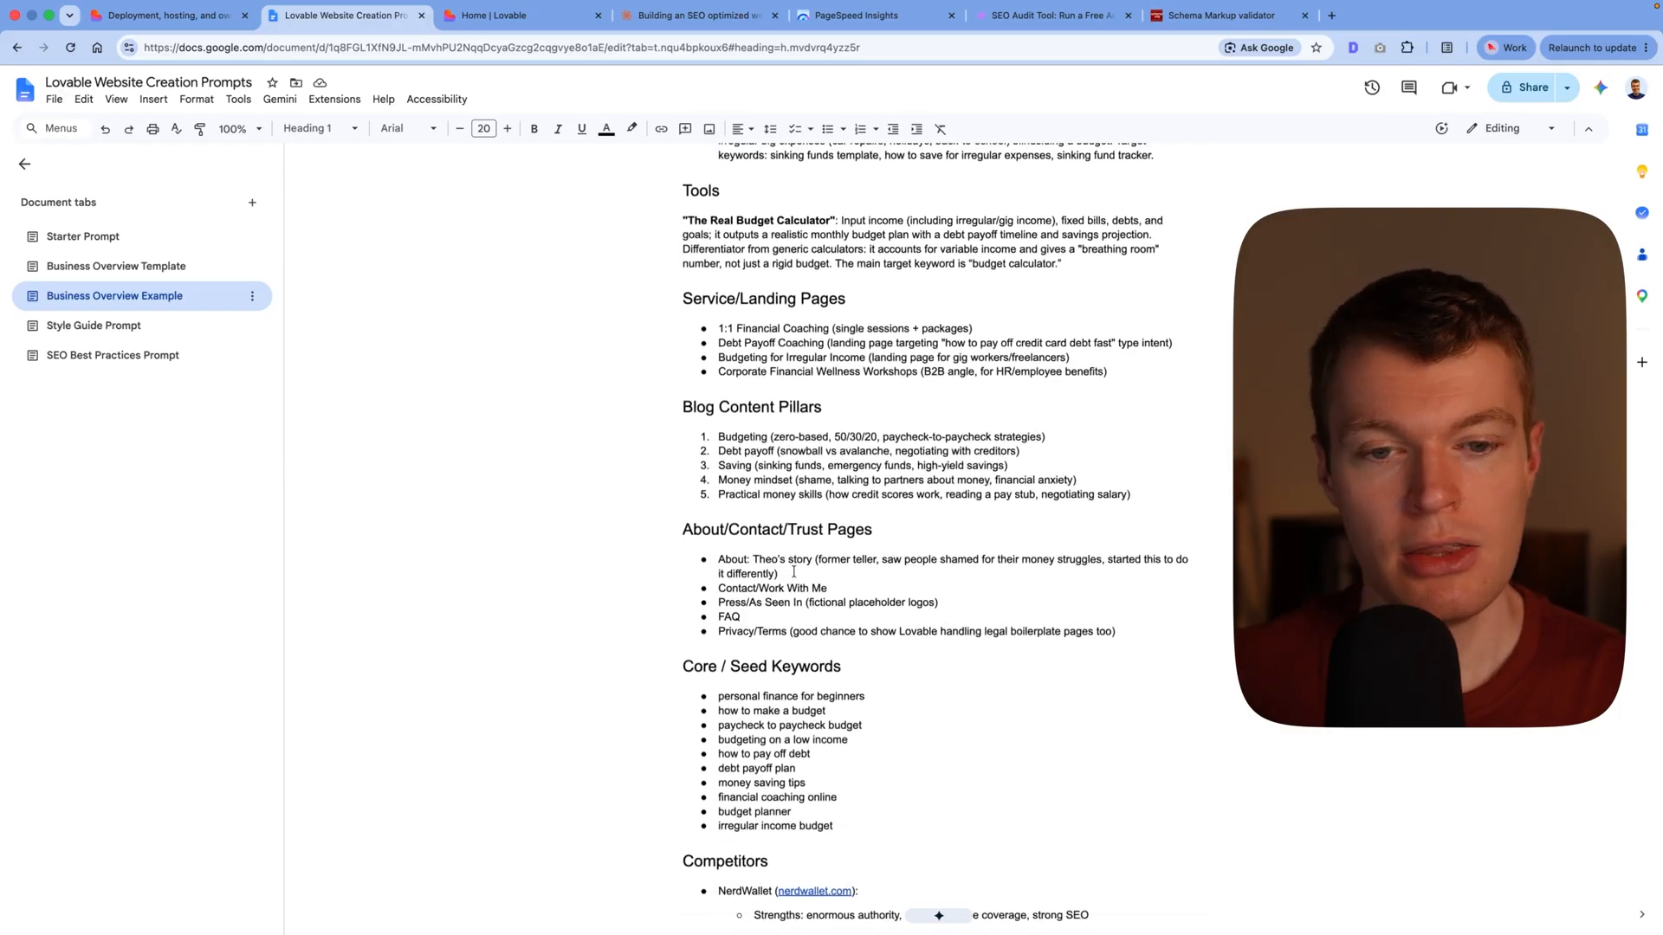
scroll(774, 535, "down", 1)
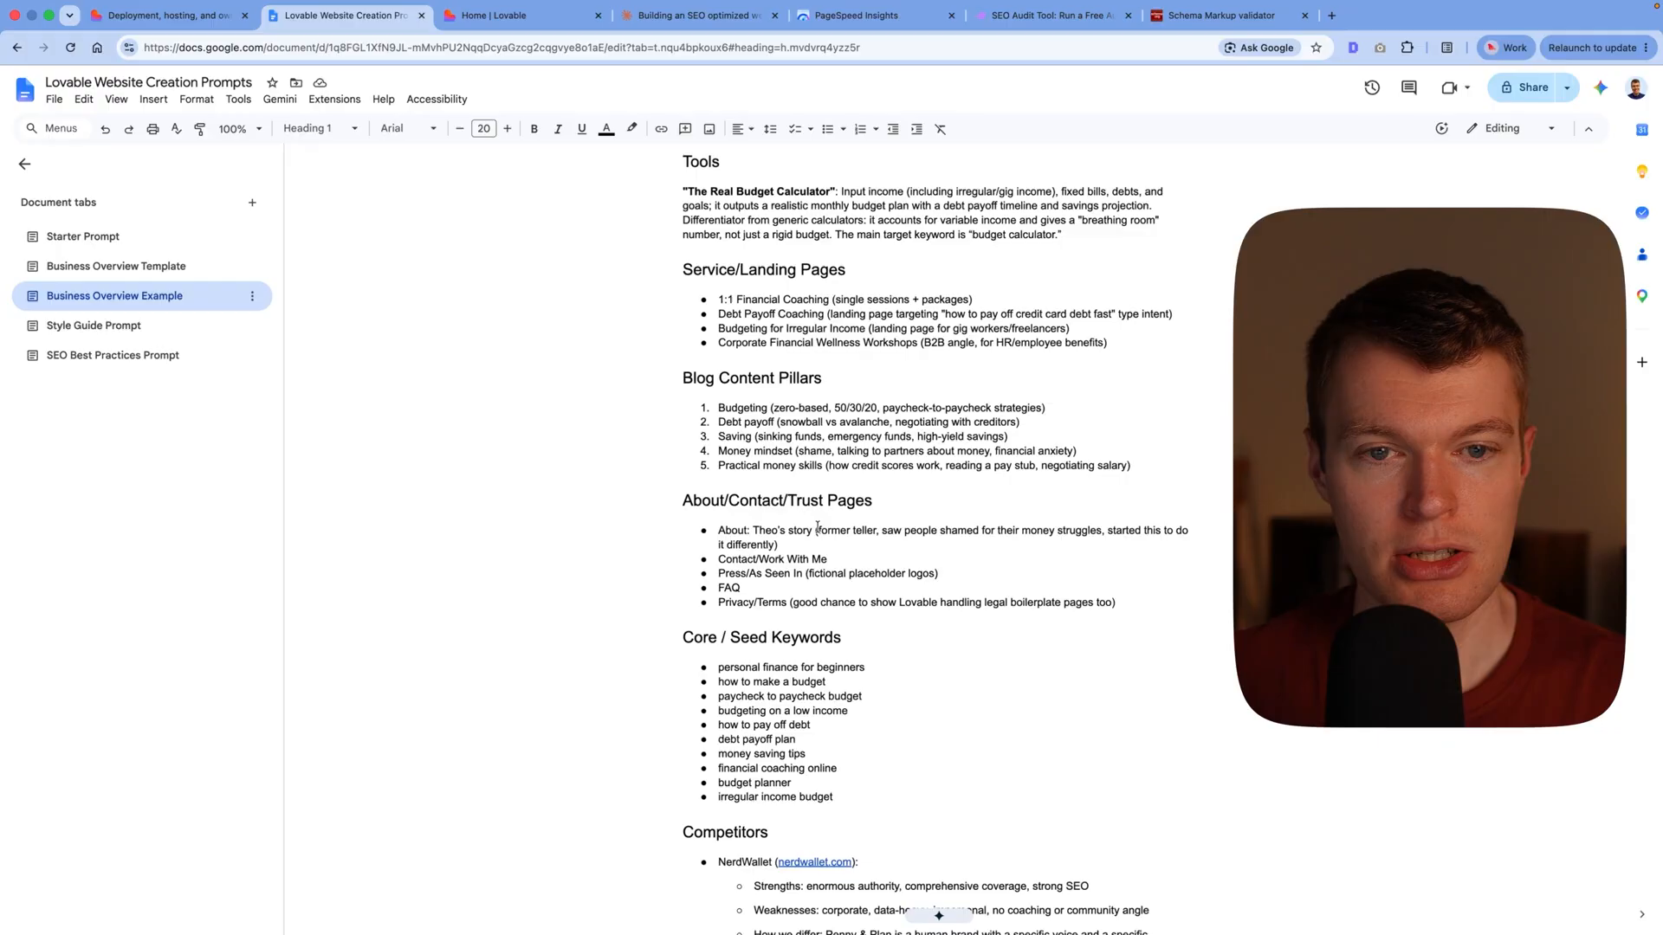
scroll(819, 526, "up", 8)
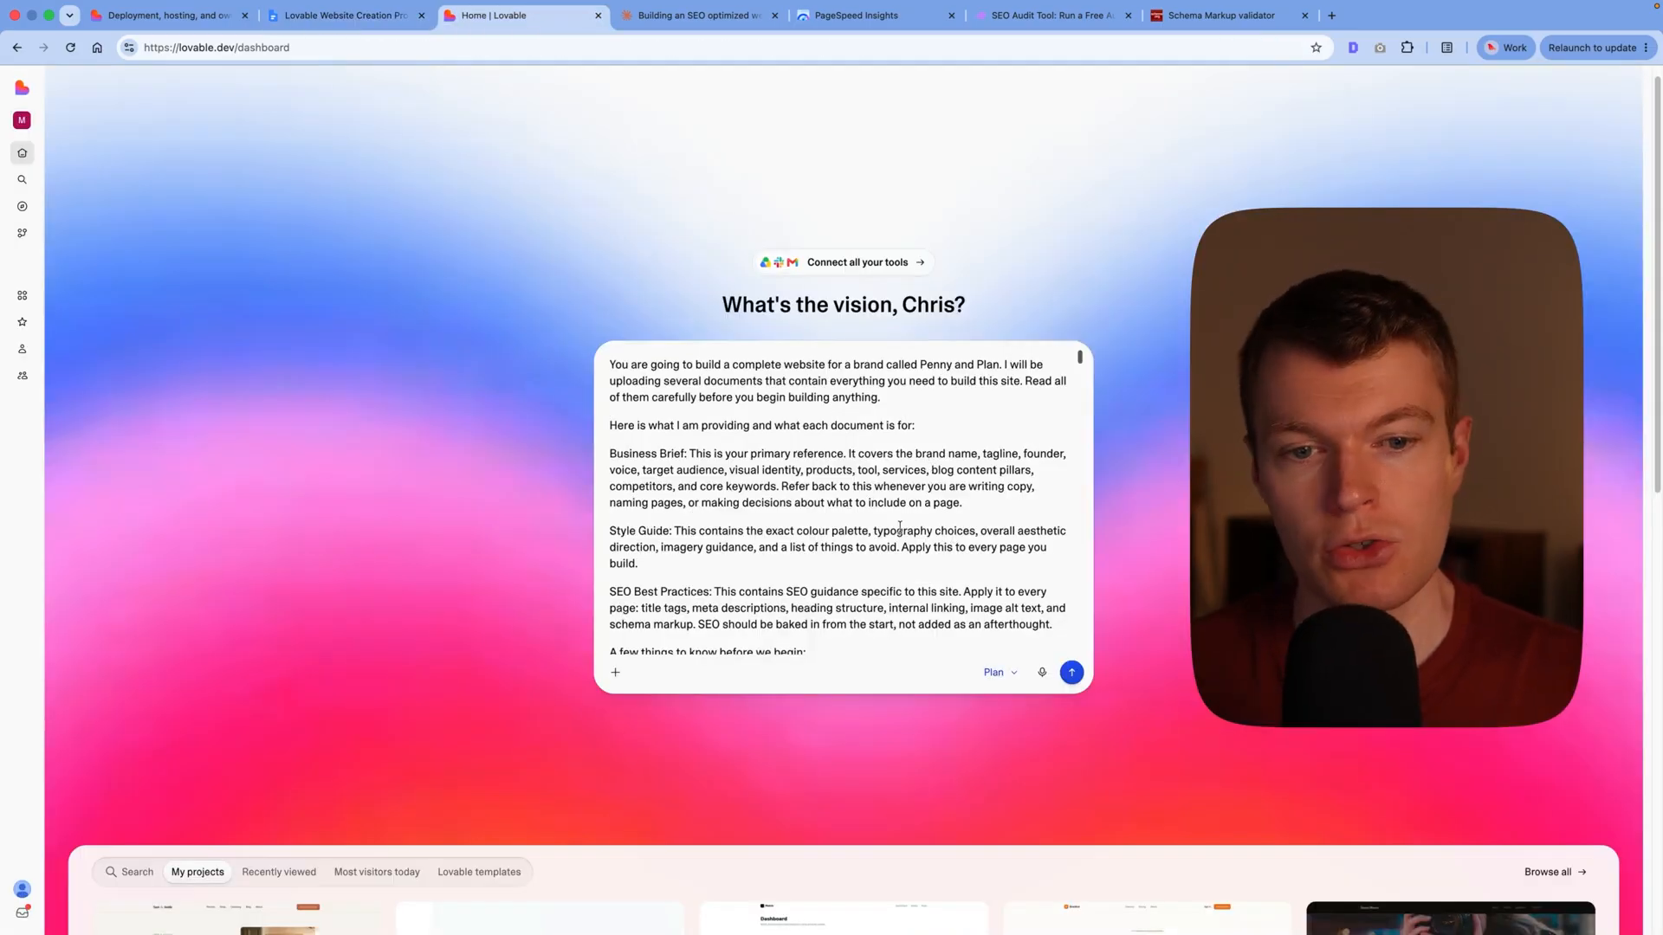
Step: Read through the full Penny and Plan build prompt in Lovable, including its seed keywords and SEO guidance
scroll(900, 528, "down", 20)
scroll(738, 492, "down", 3)
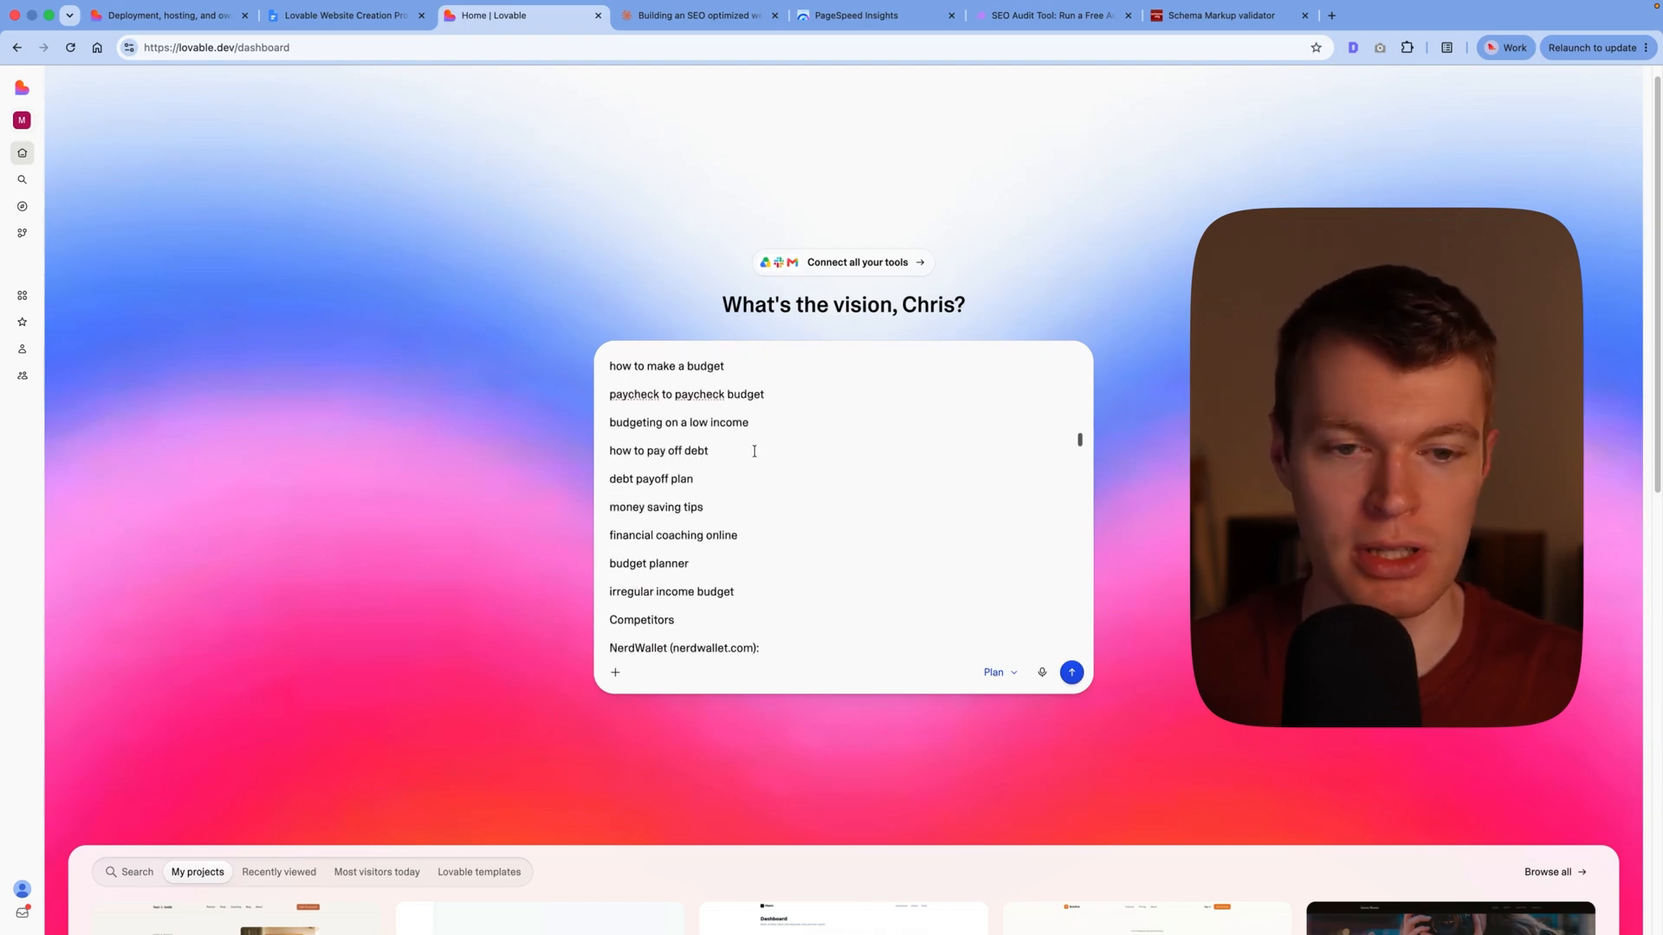
scroll(754, 452, "down", 20)
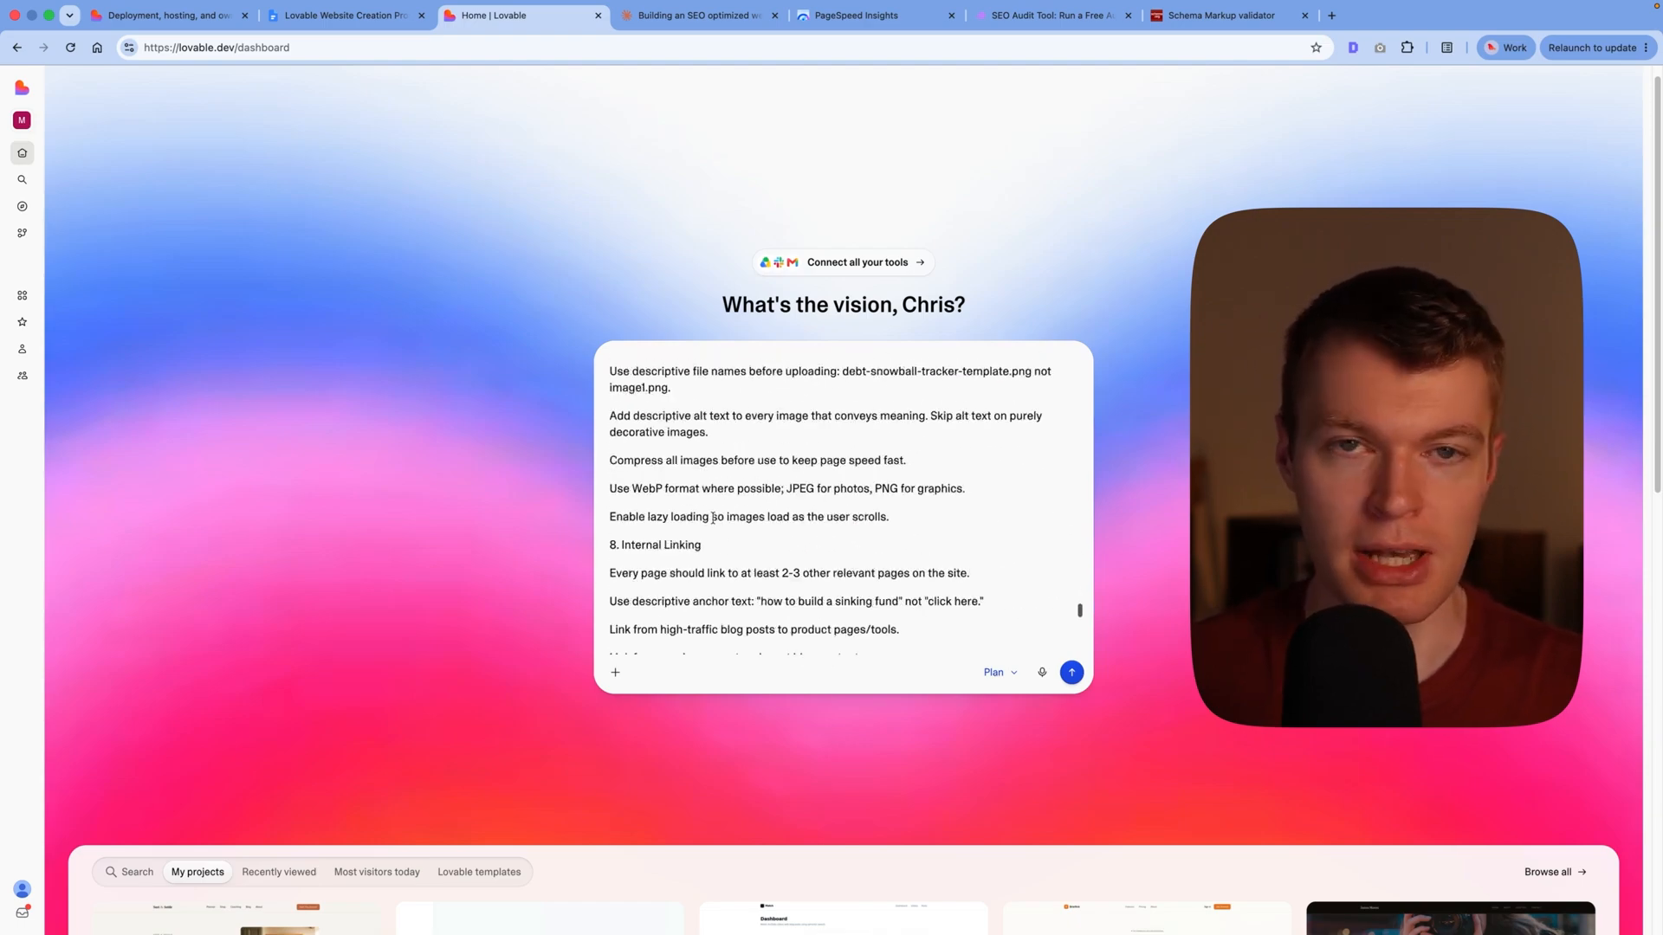
scroll(713, 518, "up", 20)
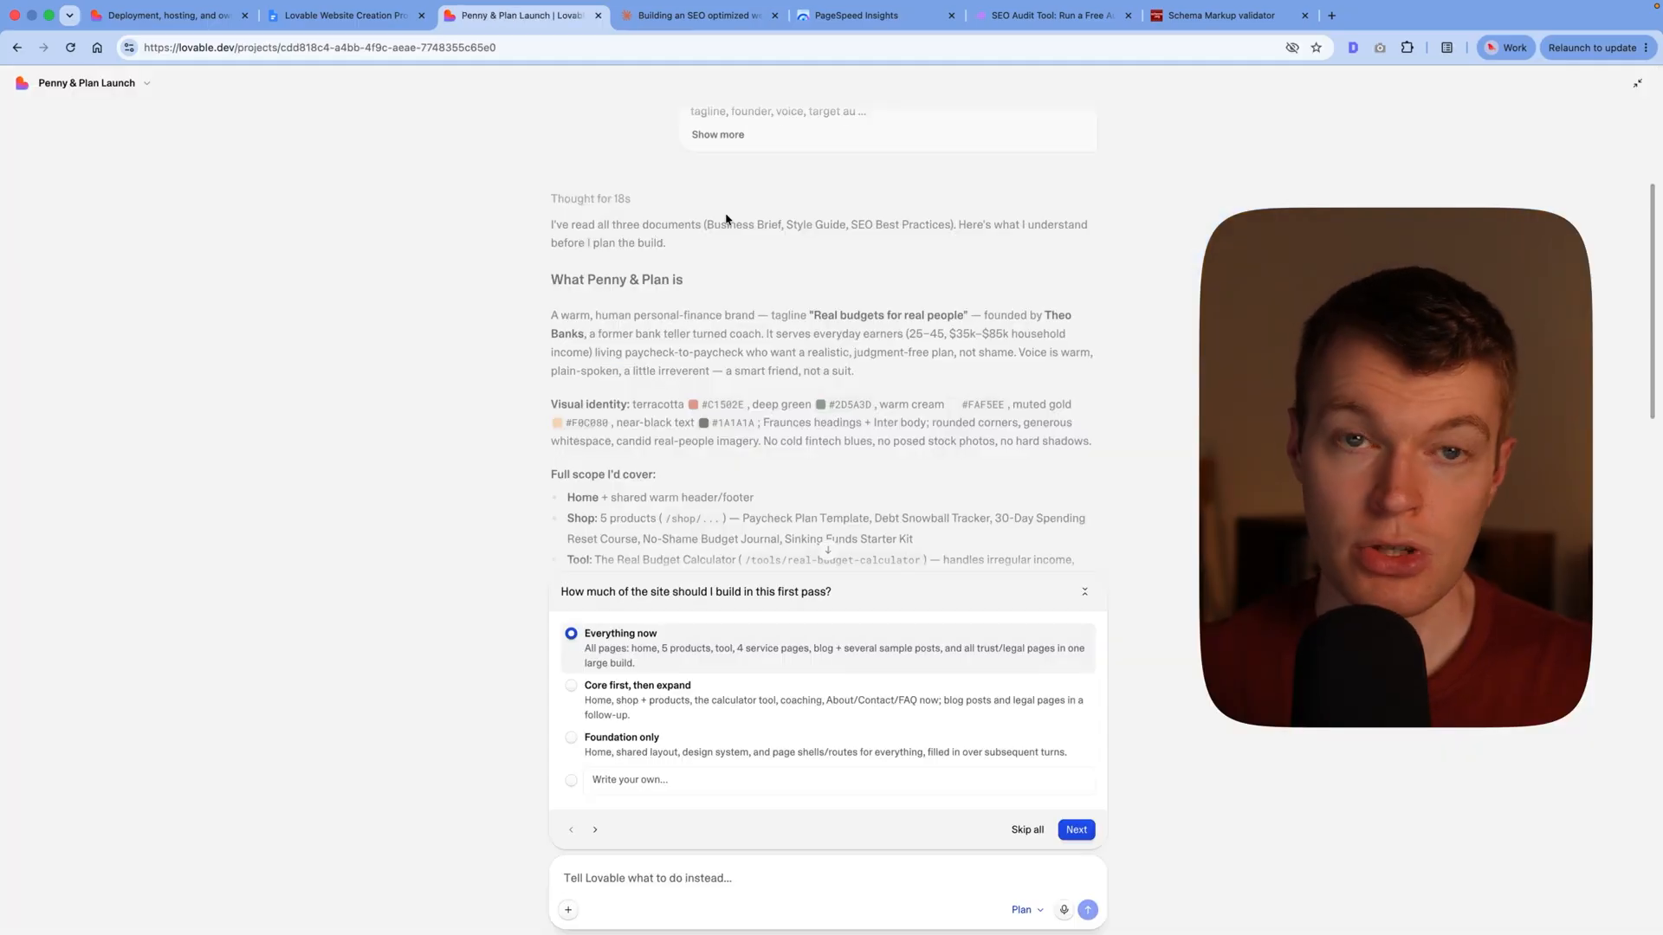
Step: Answer the scoping questions with "Core first, then expand", "Design-only placeholders" for the shop buttons and "Fully functional" for the Real Budget Calculator
scroll(650, 290, "down", 2)
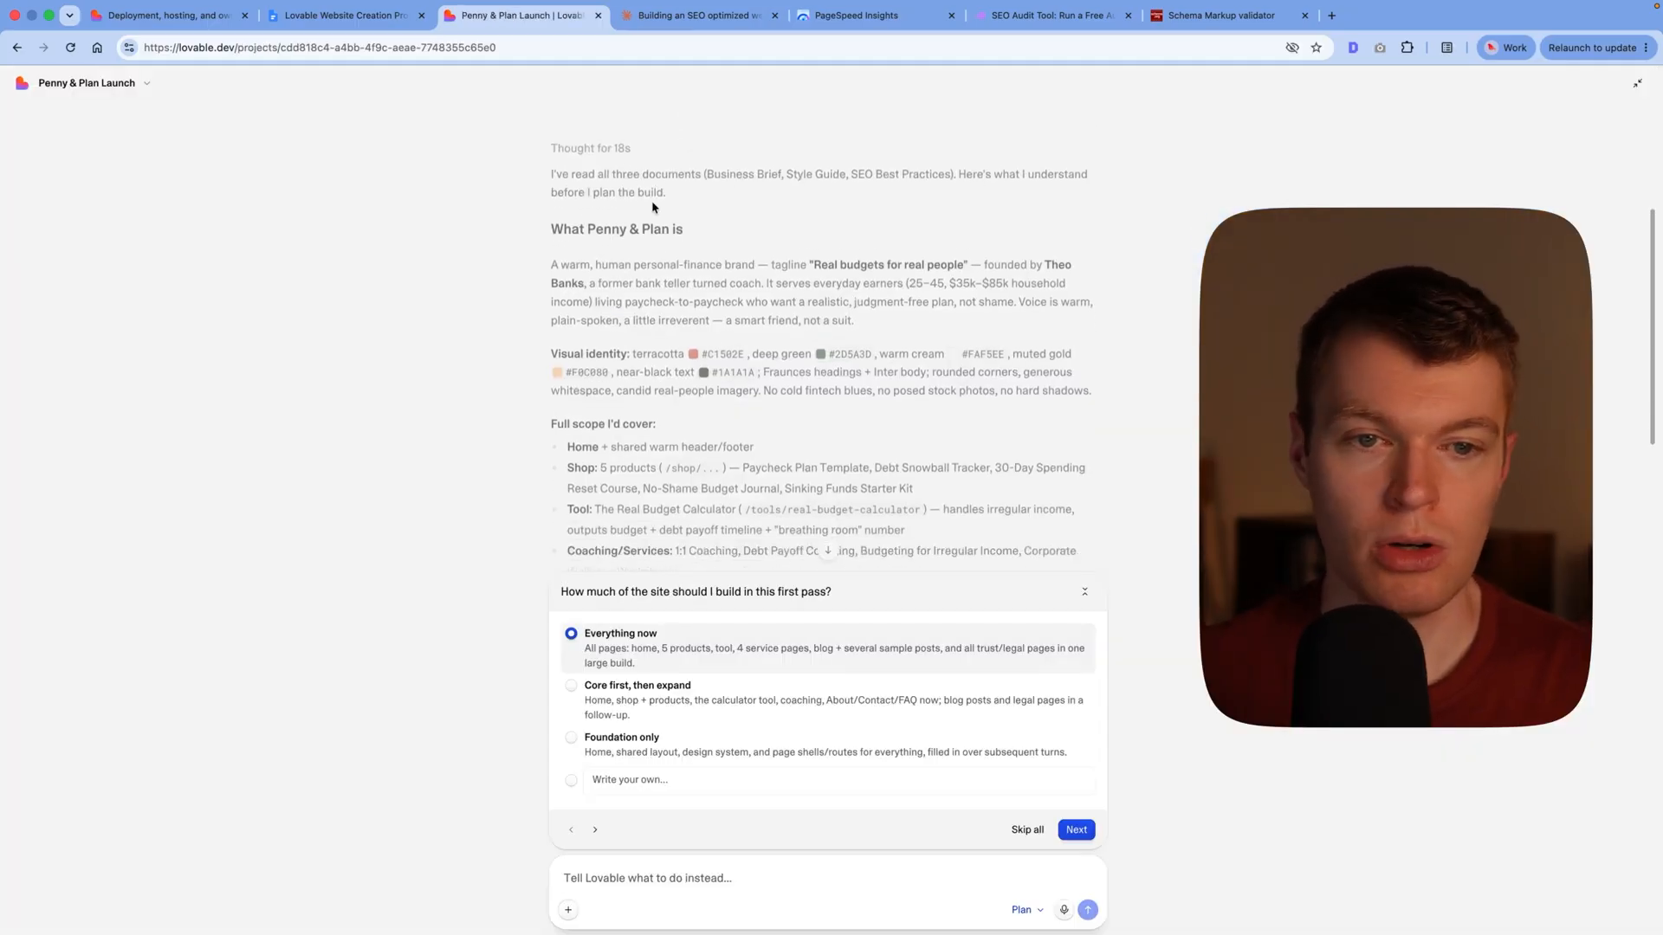
scroll(606, 269, "down", 5)
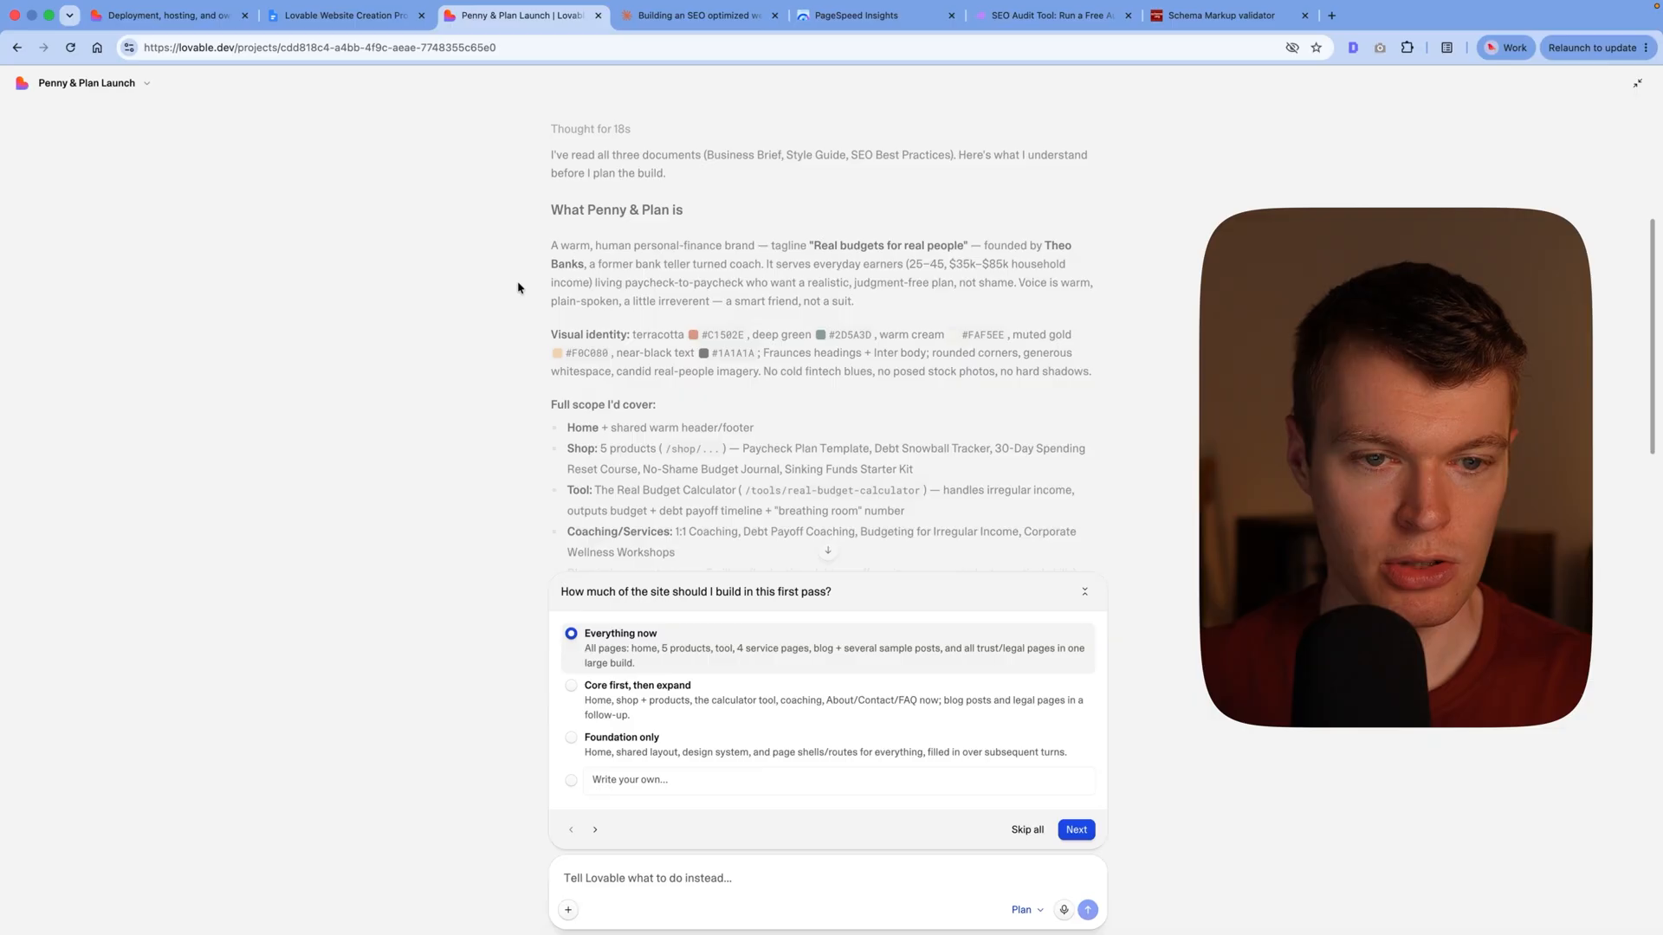
scroll(596, 276, "down", 3)
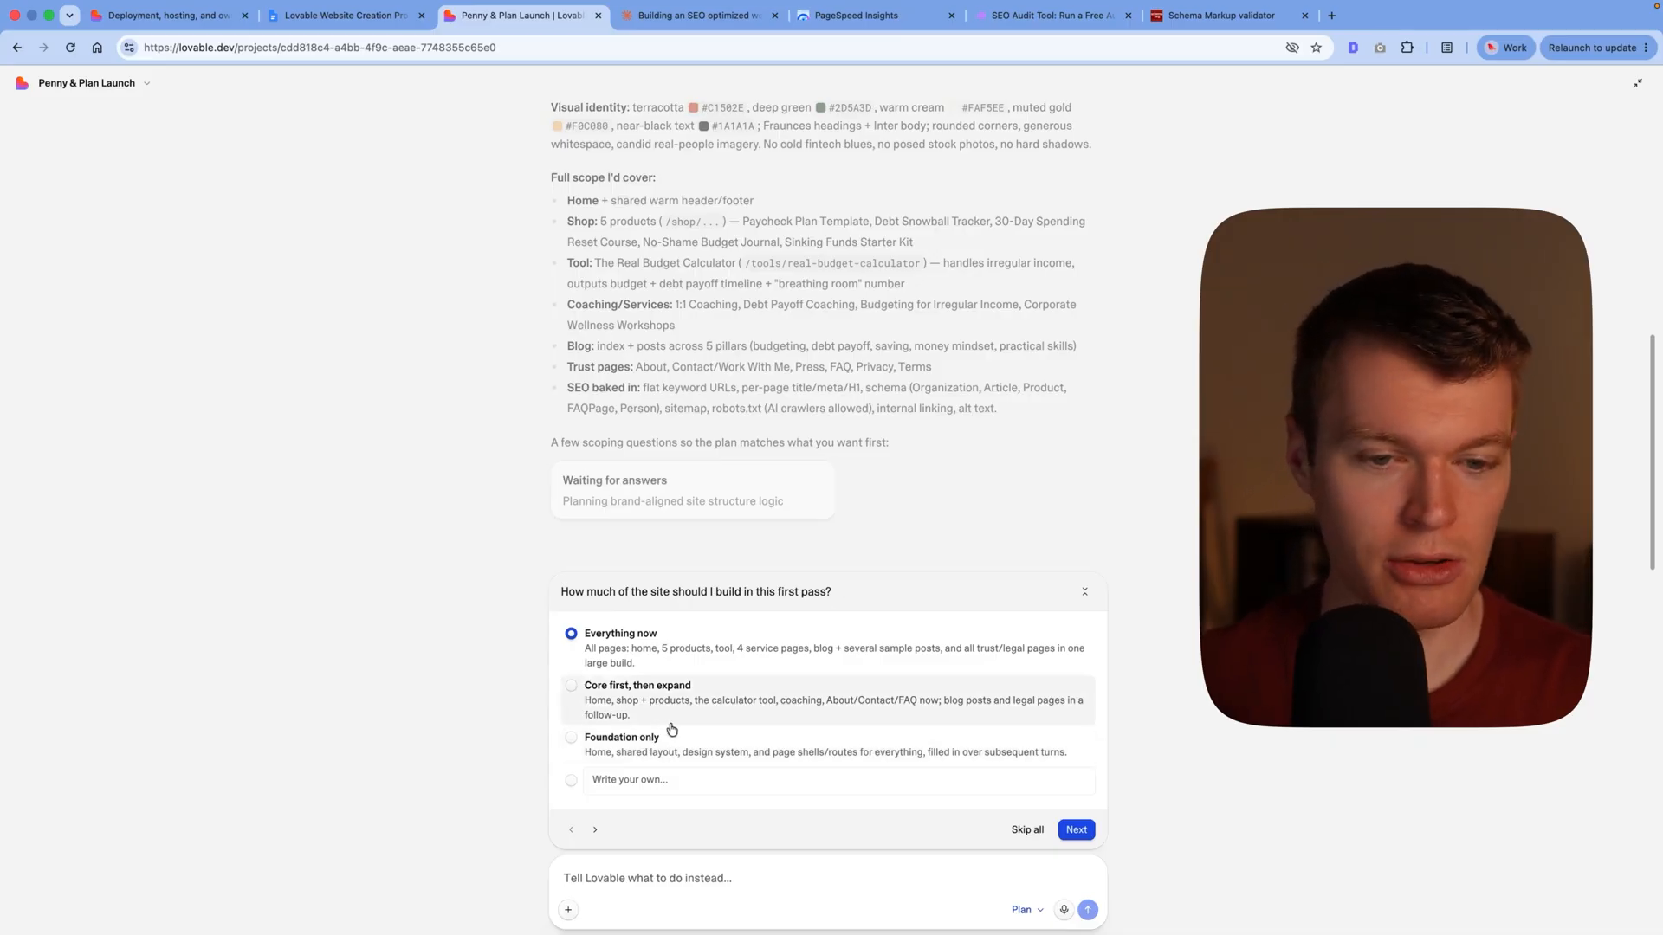
left_click(724, 685)
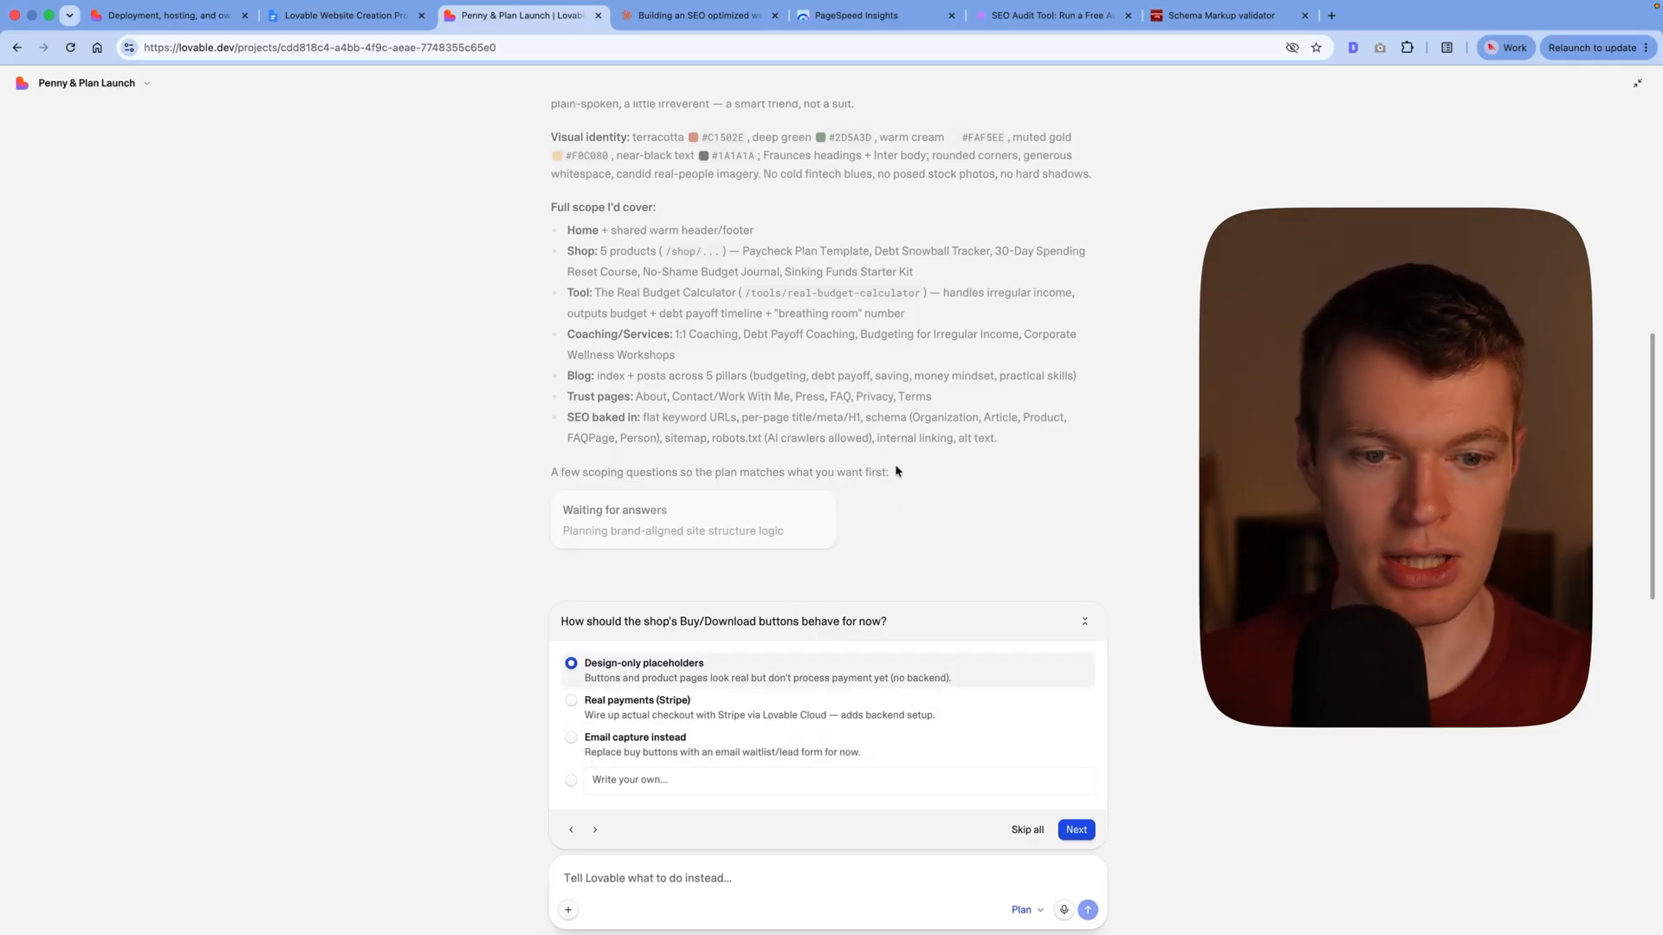
left_click(701, 672)
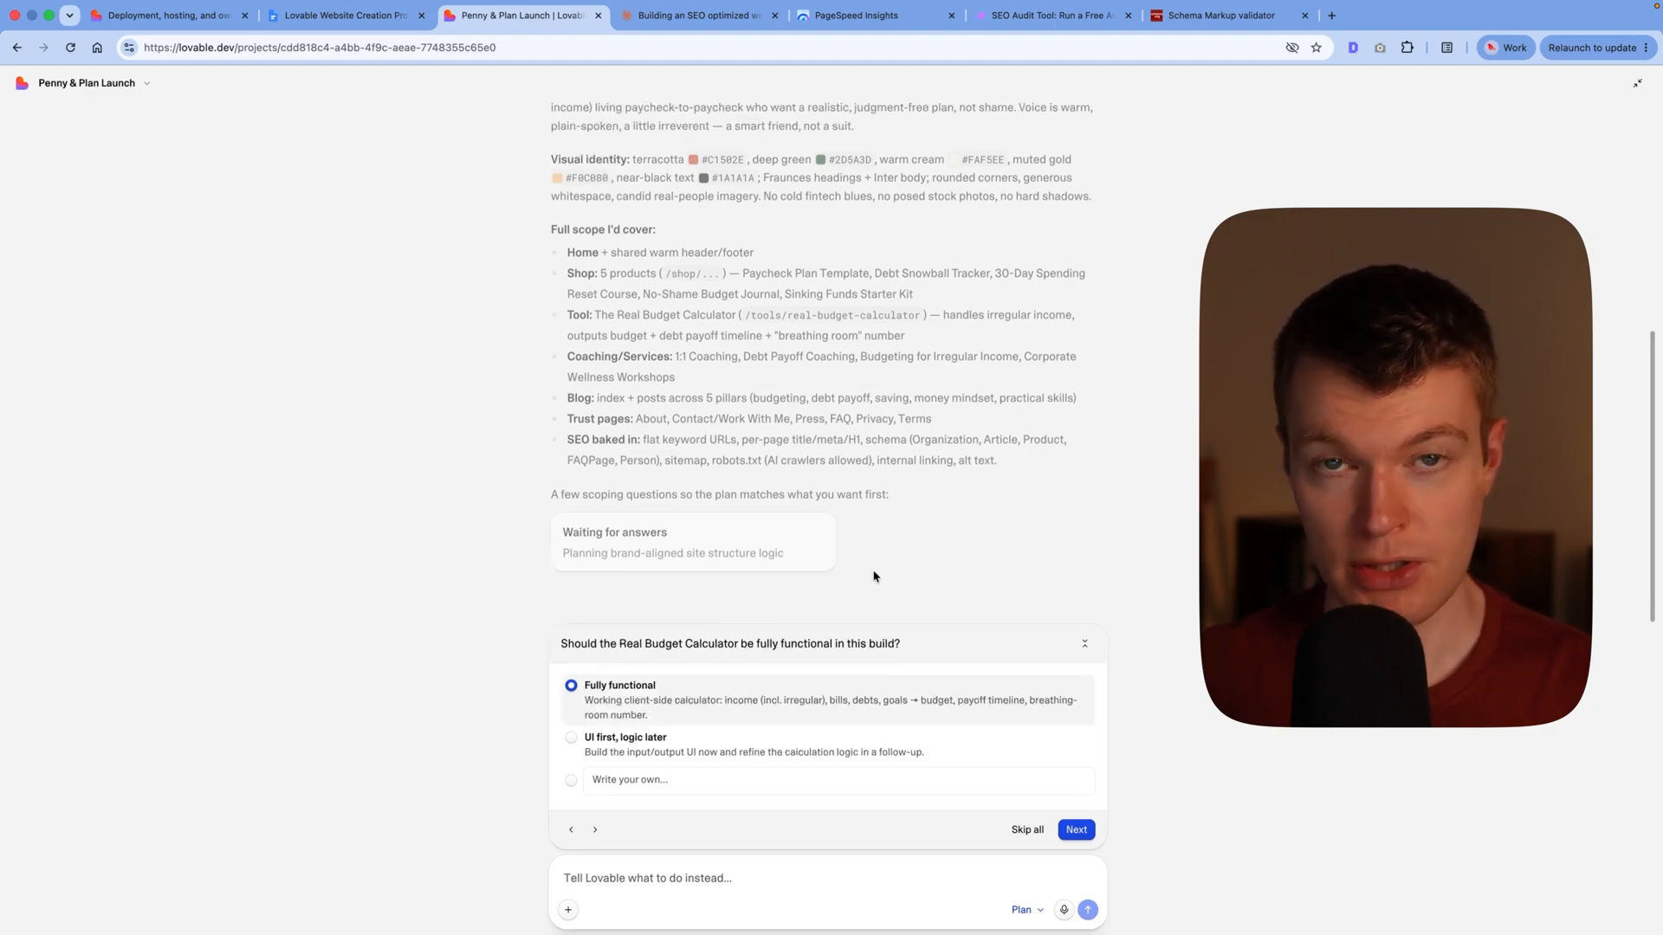
left_click(739, 693)
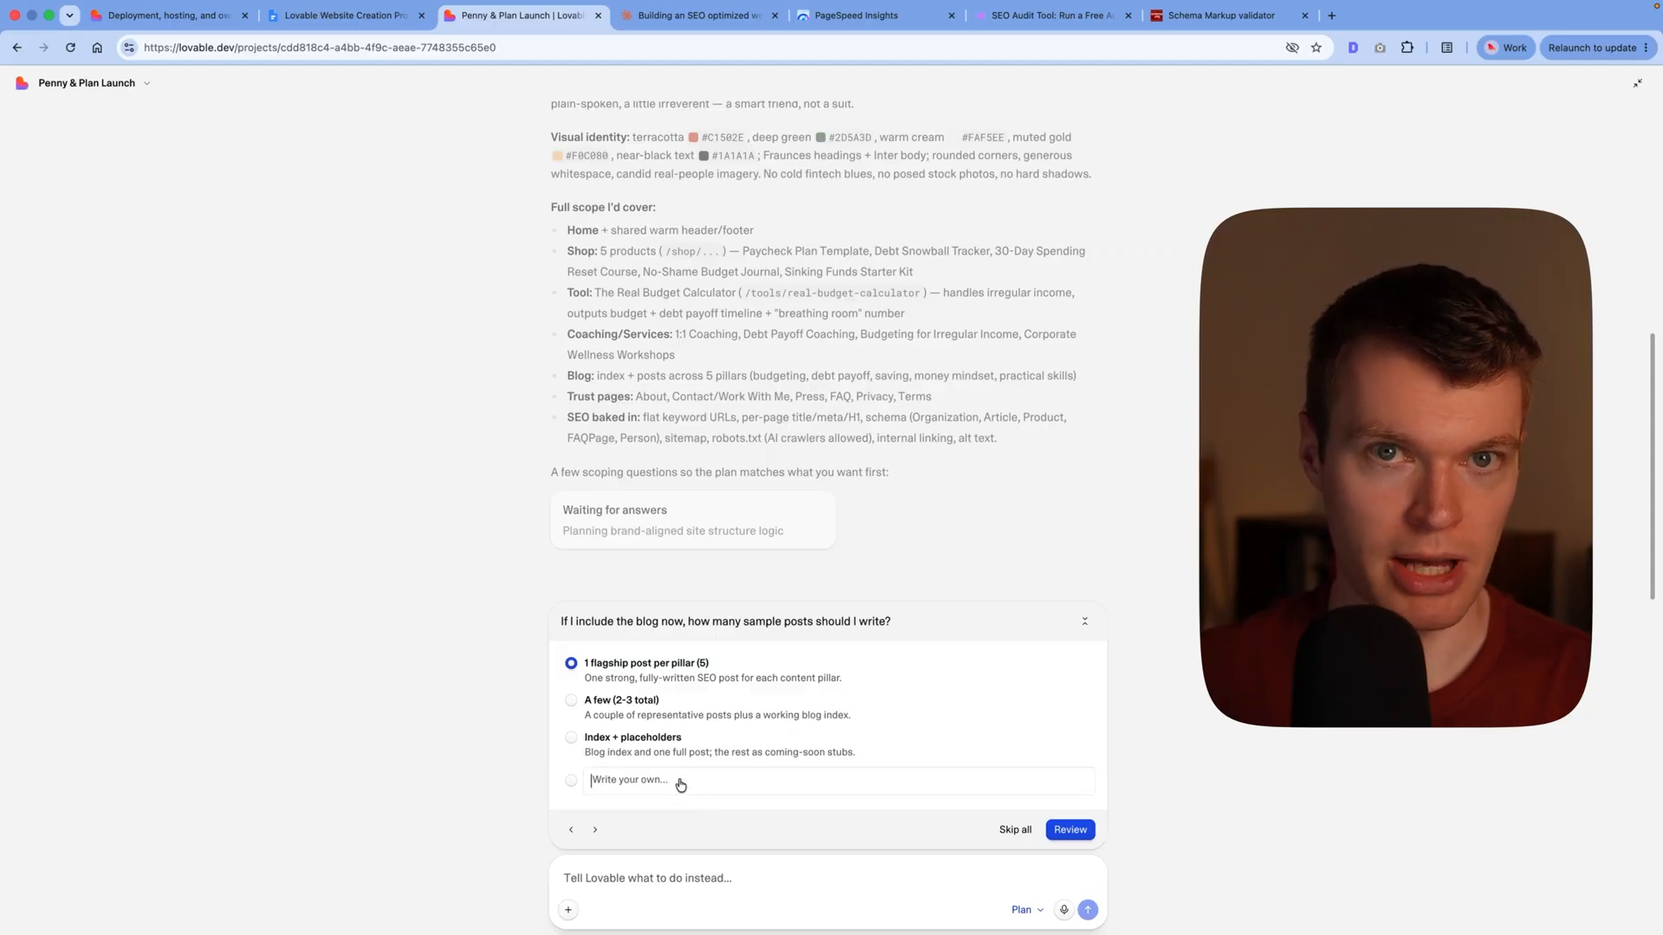
Step: Answer the blog question with "Don't write any posts for now, just create 5-10 placeholders. I'll provide content for them later." and submit all answers
type("Don't write any posts for now, just create 5-10 placeholders. I'll provide content for them later.")
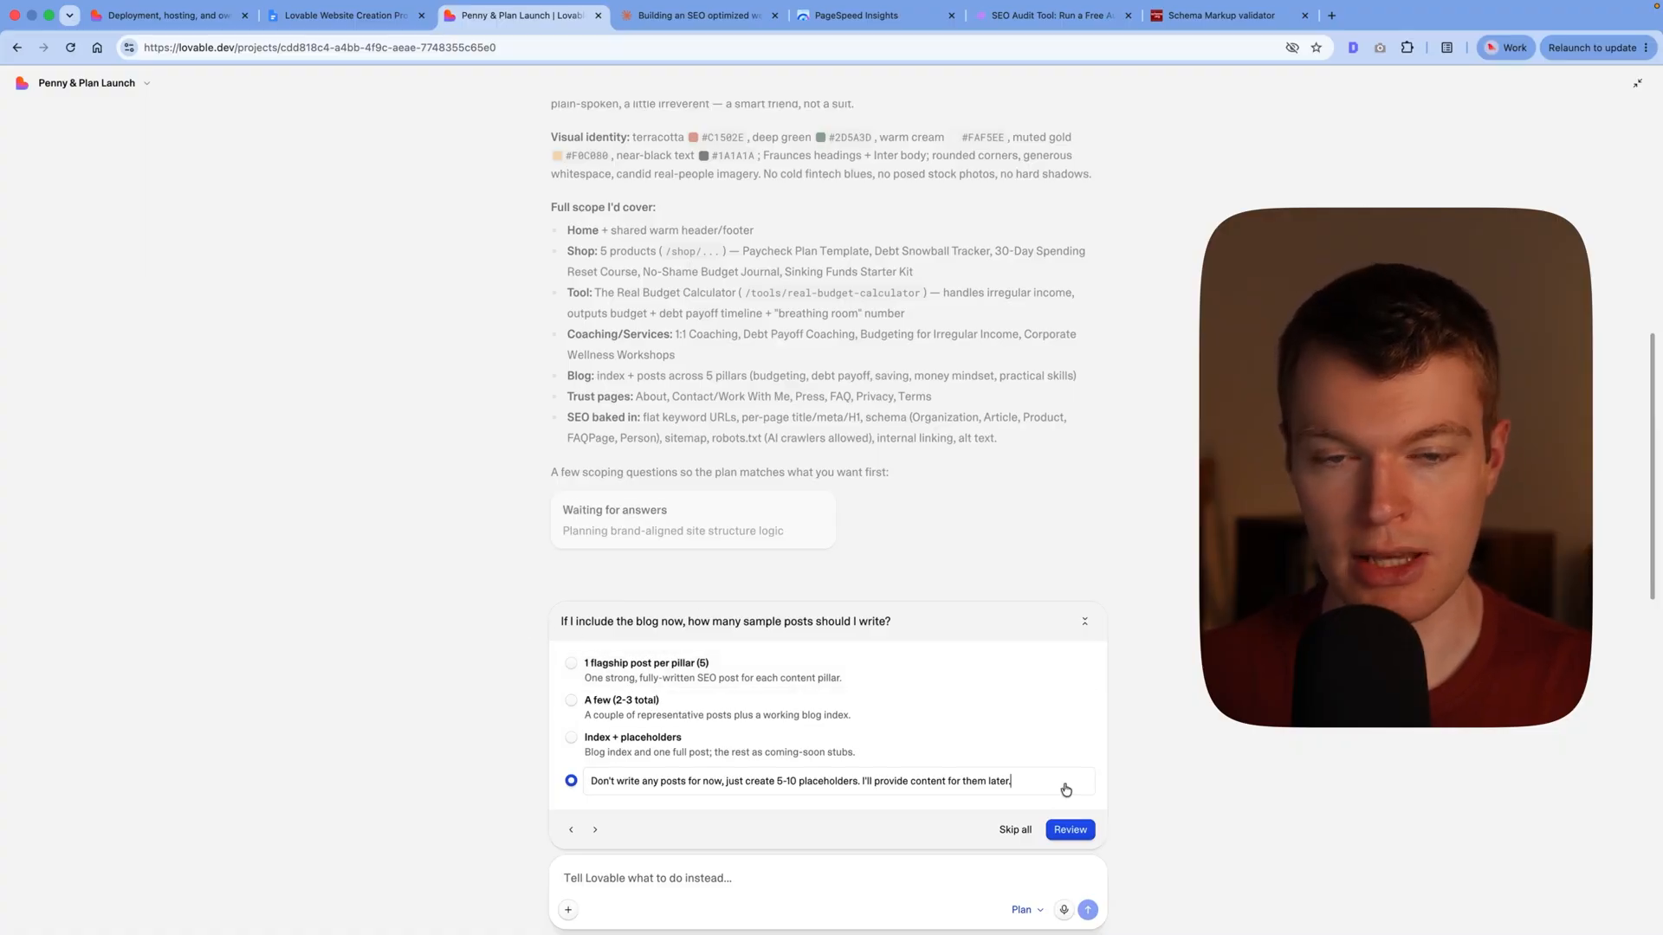
left_click(1070, 830)
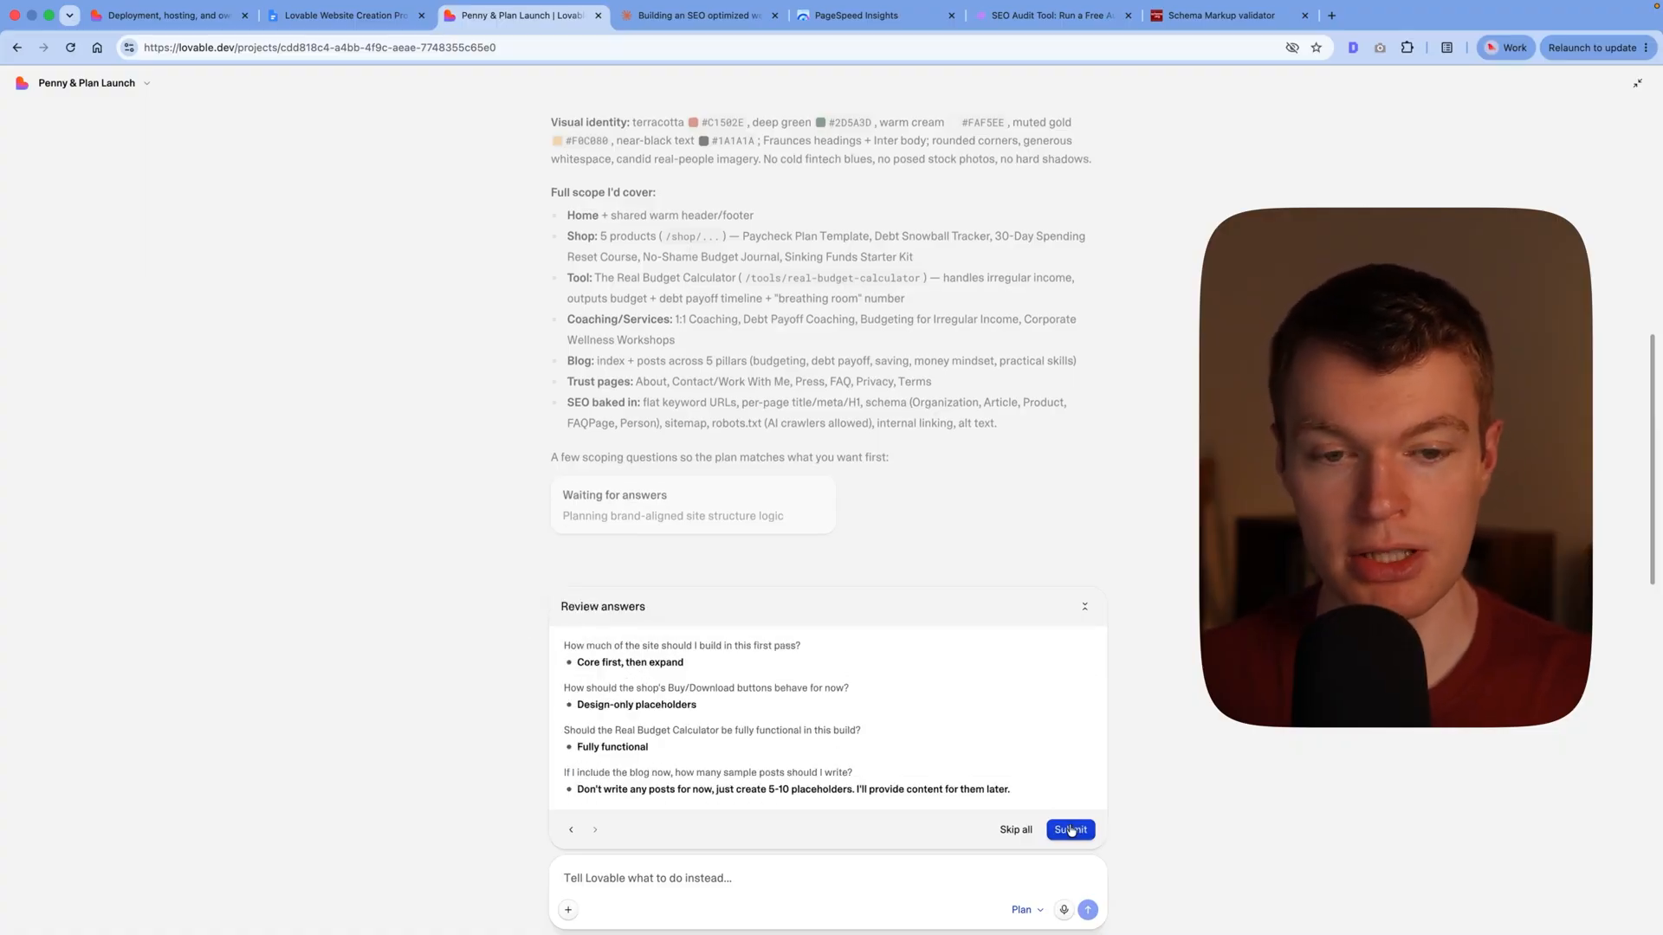
left_click(1071, 830)
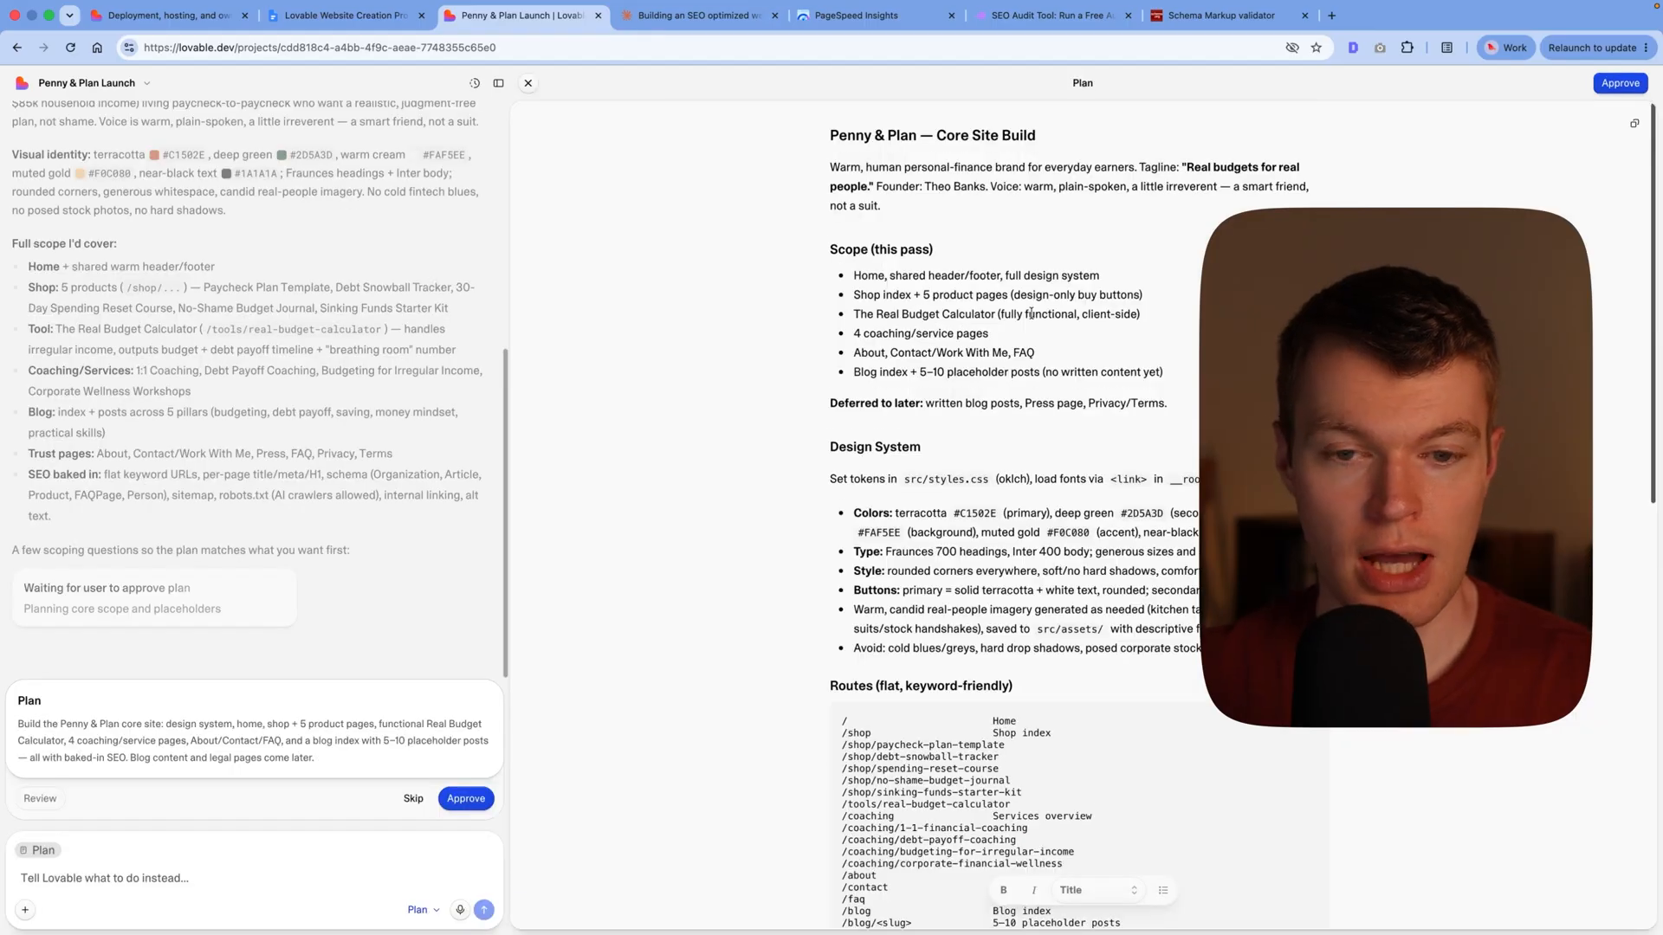
Step: Review the Penny & Plan core site plan, including design system, routes, page content and SEO, and approve it
scroll(1031, 313, "down", 6)
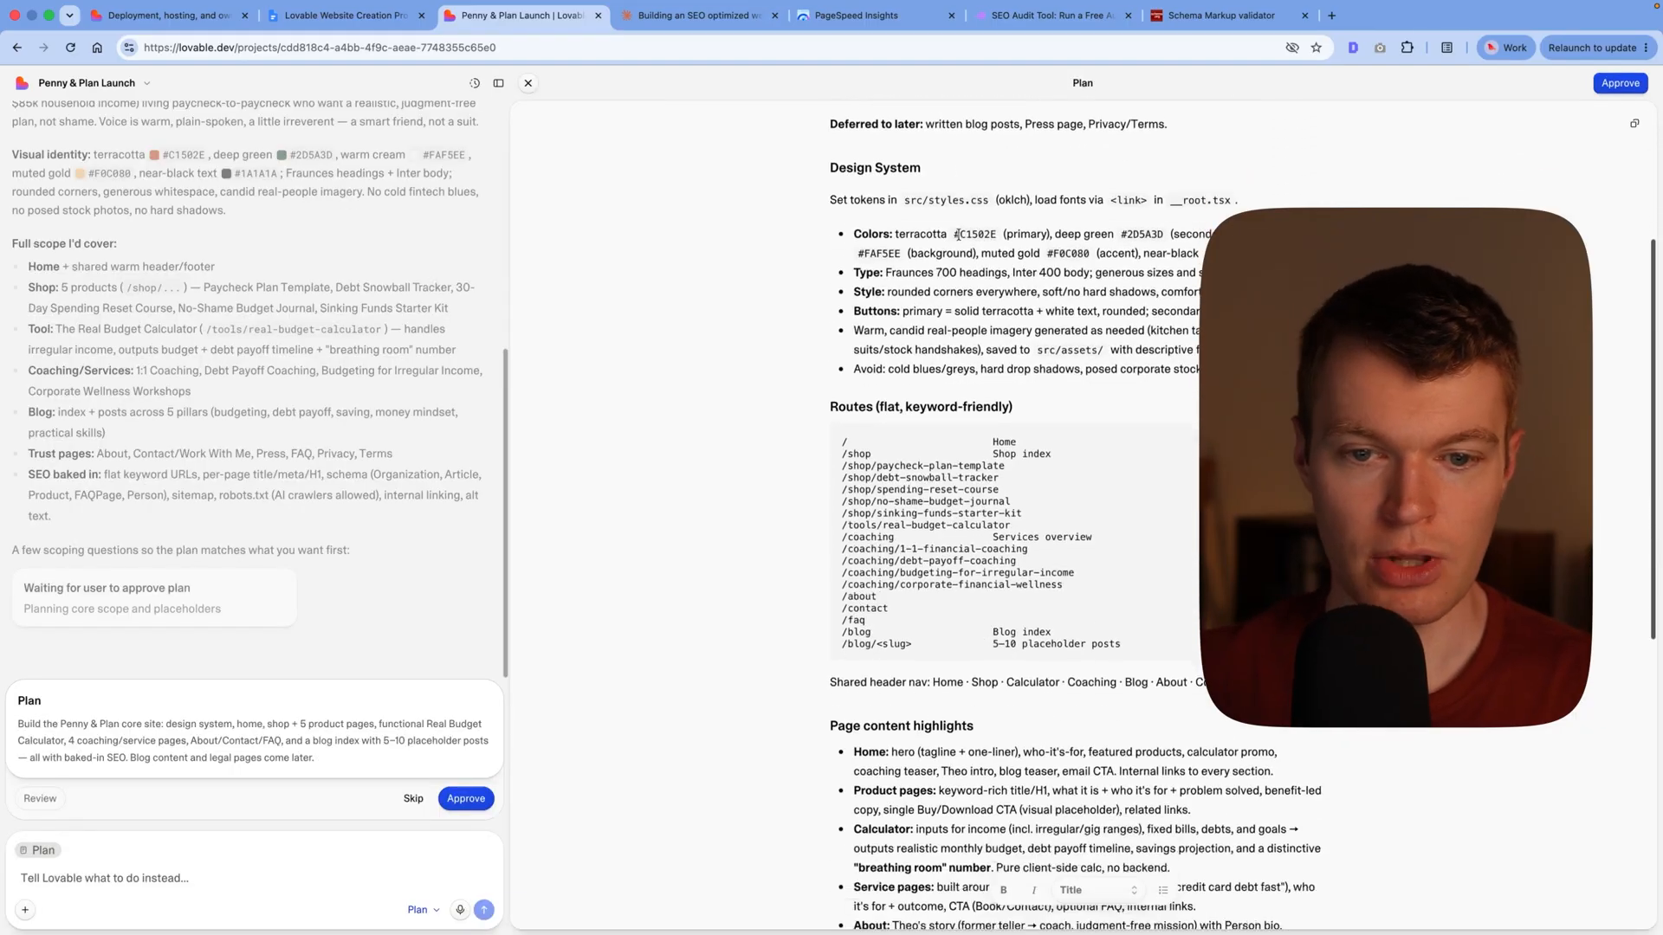
scroll(958, 234, "down", 2)
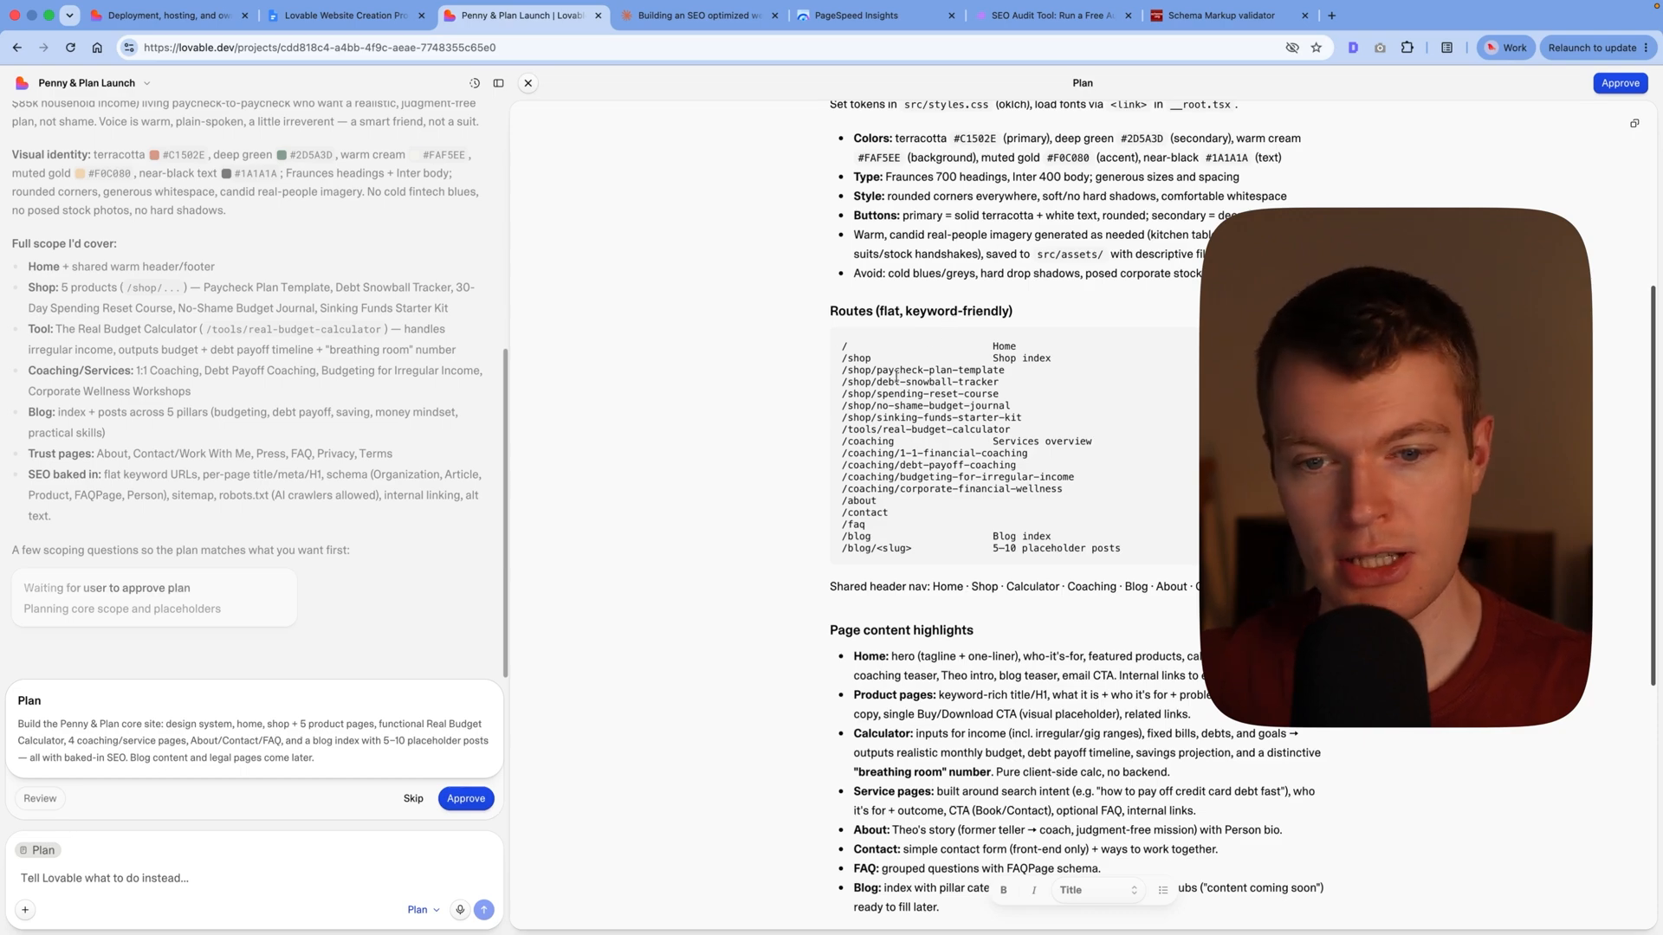
scroll(856, 488, "down", 8)
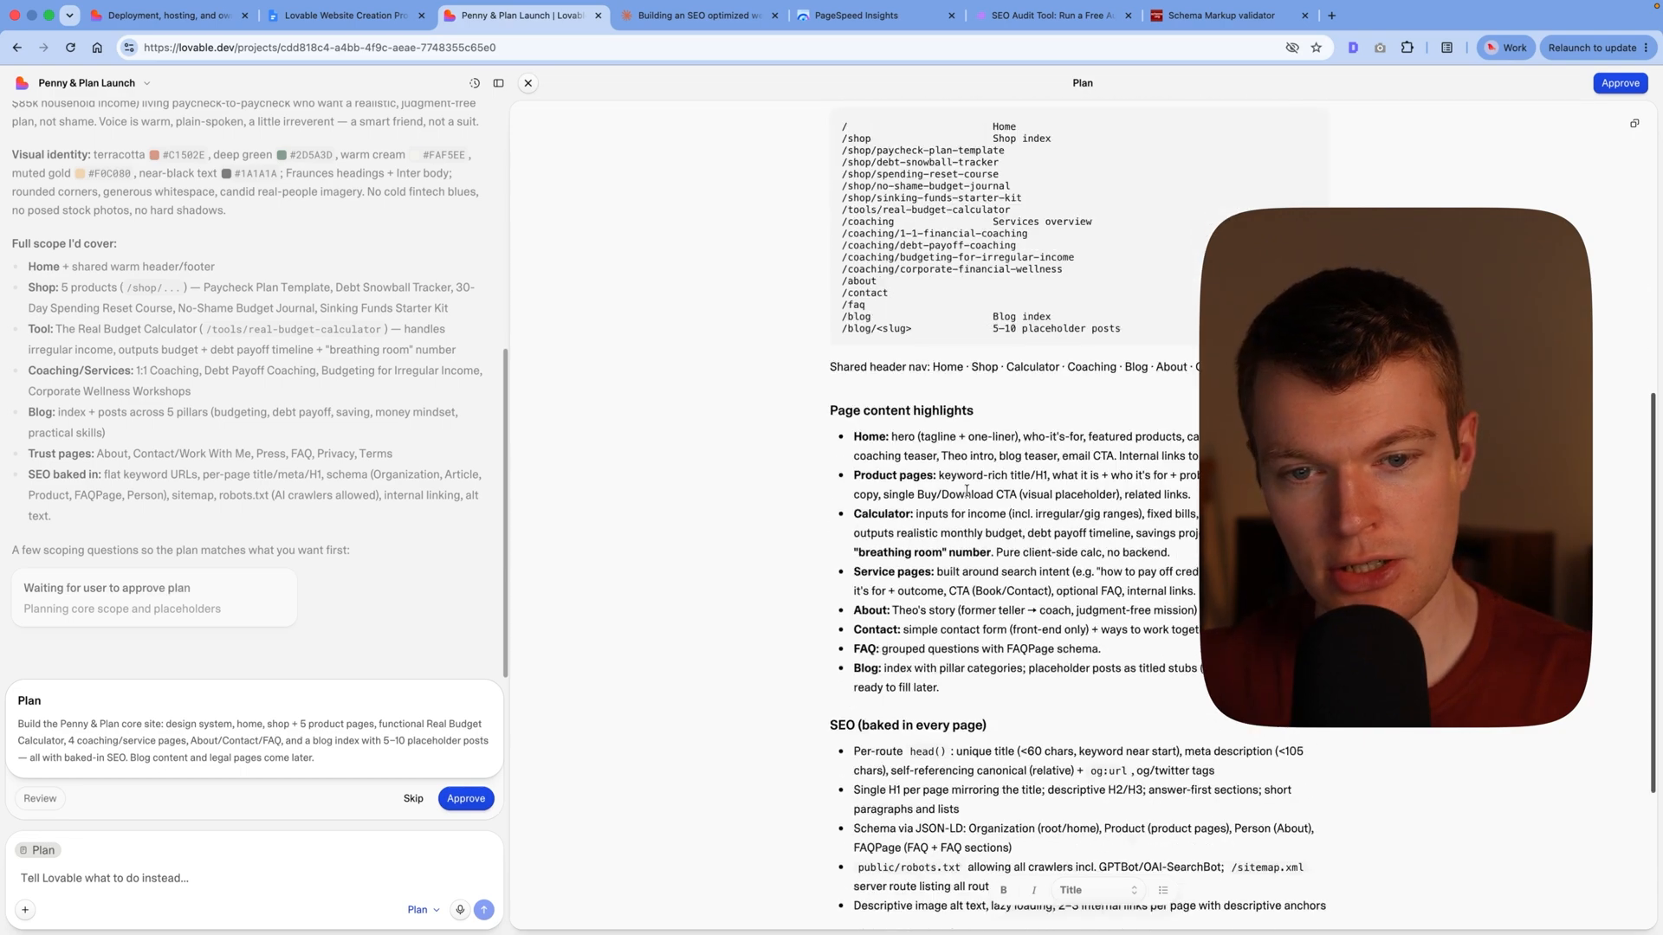
scroll(892, 311, "down", 4)
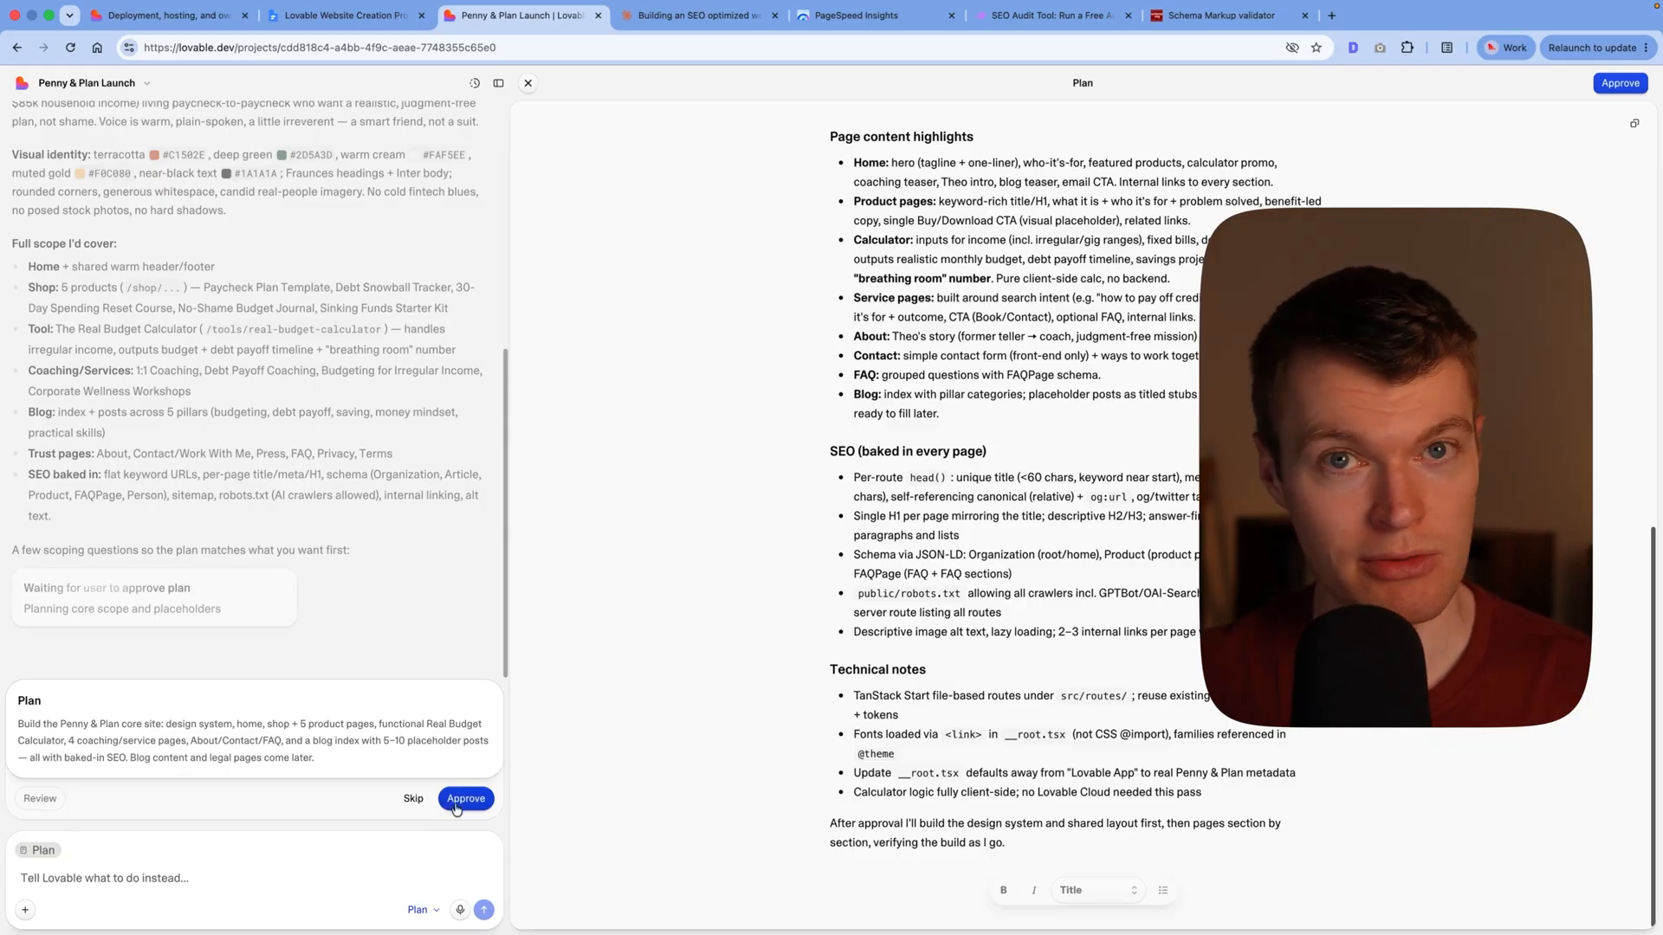
left_click(456, 804)
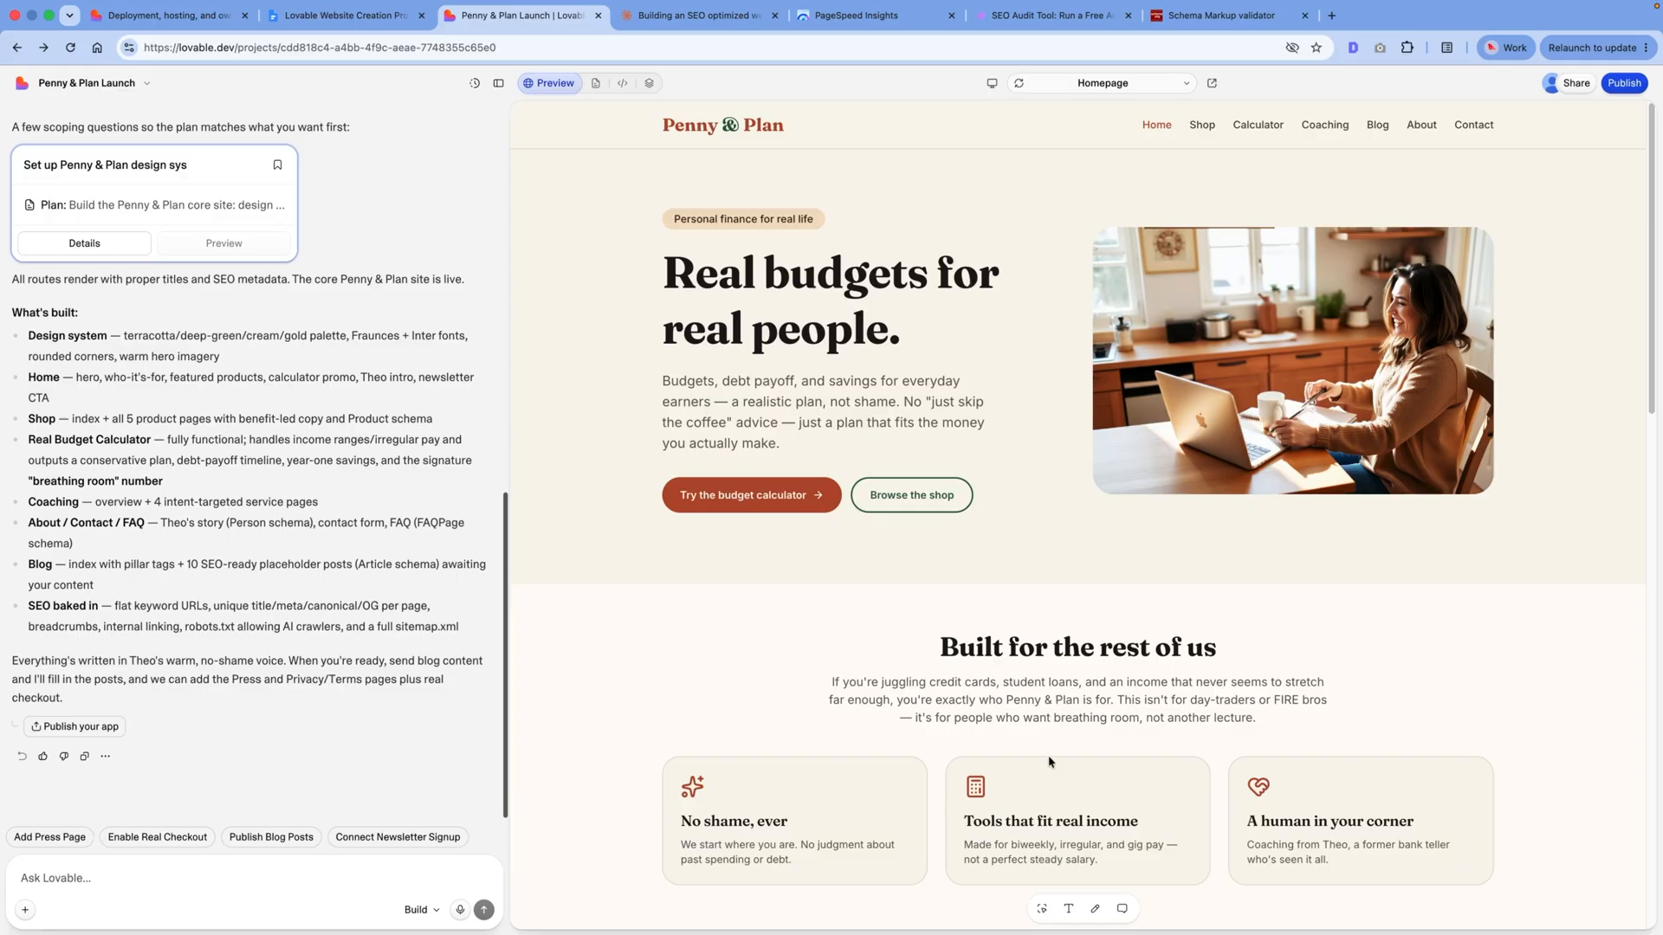
Step: Select the "Built for the rest of us" heading in the homepage preview for a chat edit, and clear the selection
left_click(1042, 911)
scroll(987, 719, "down", 1)
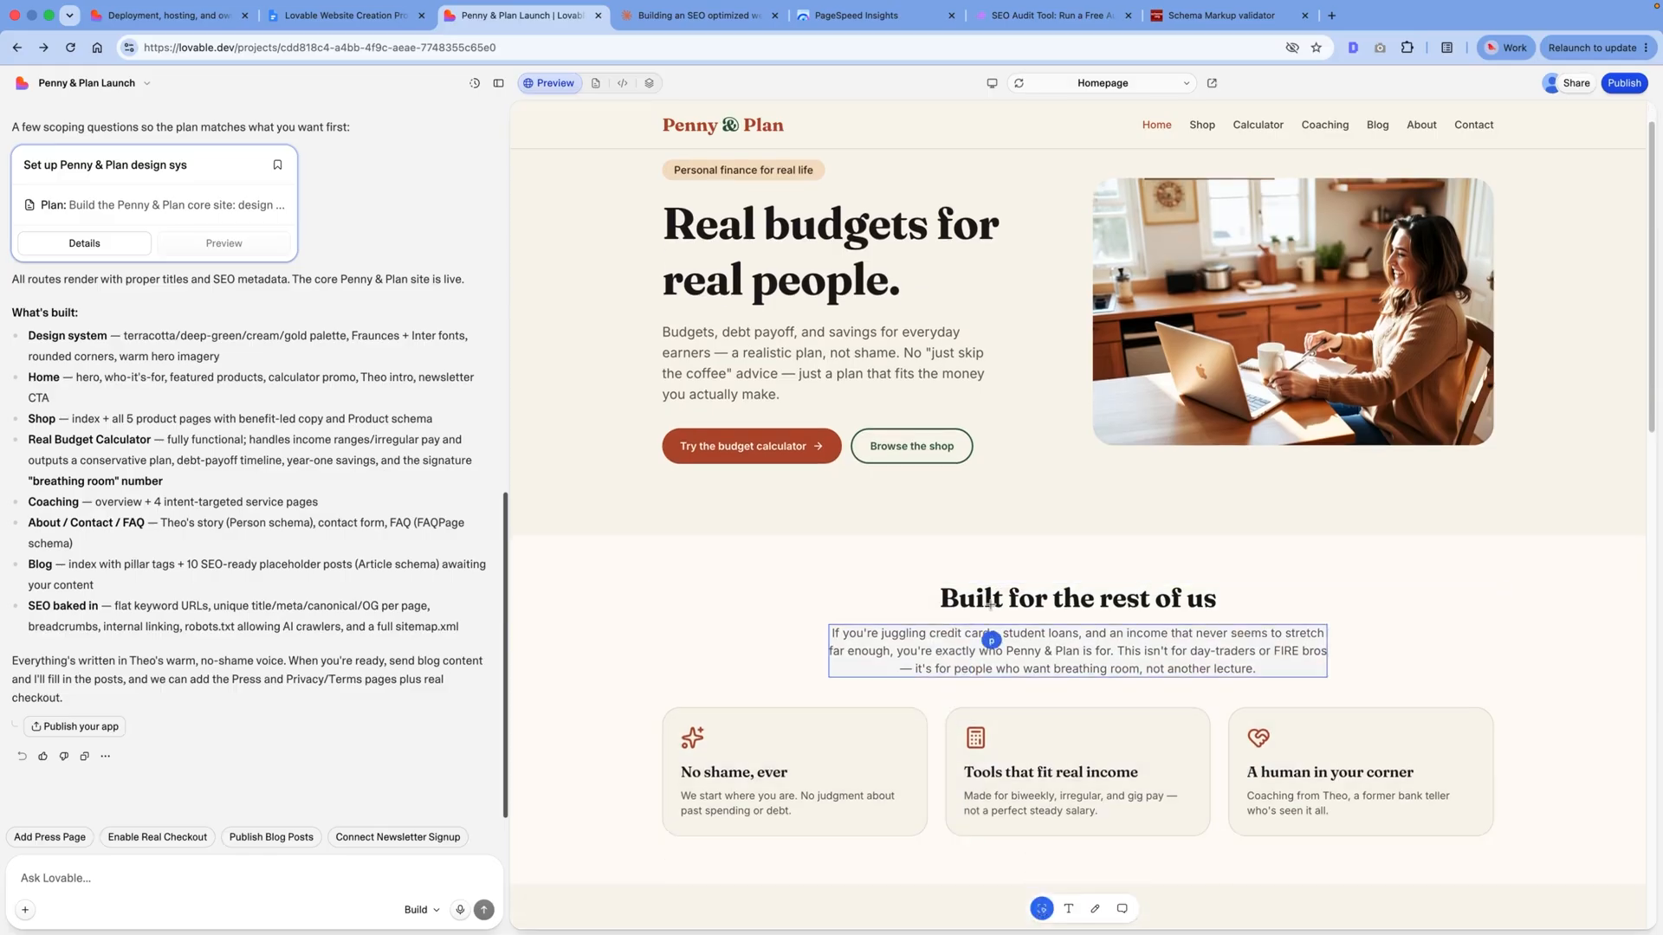
left_click(994, 597)
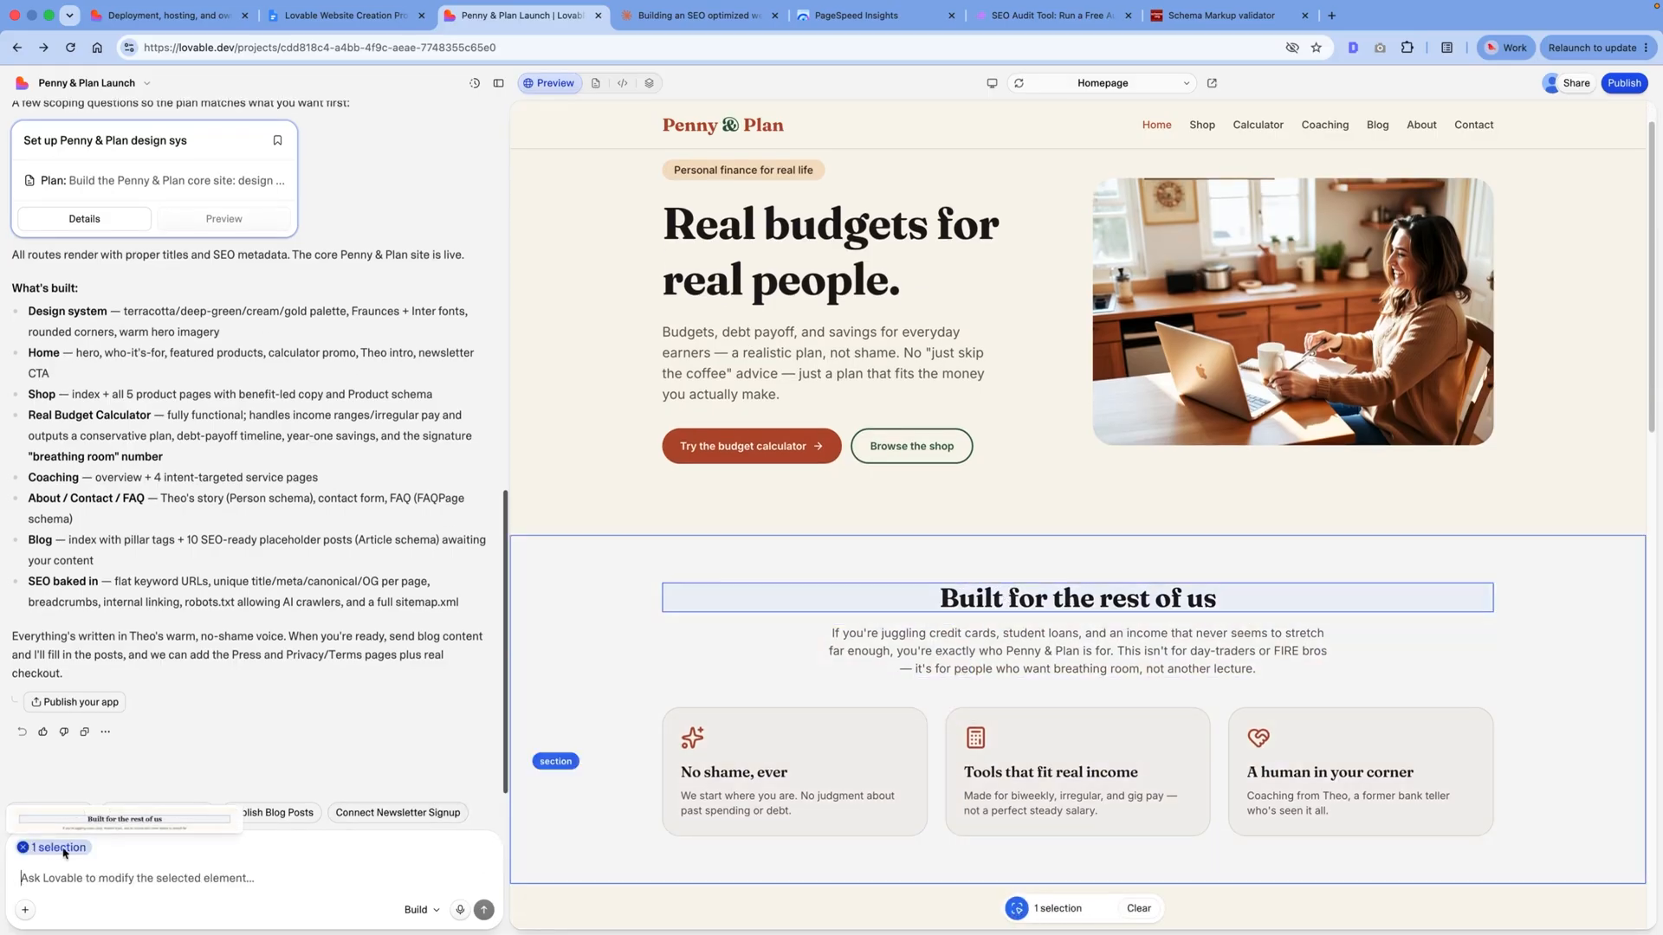
mouse_move(54, 846)
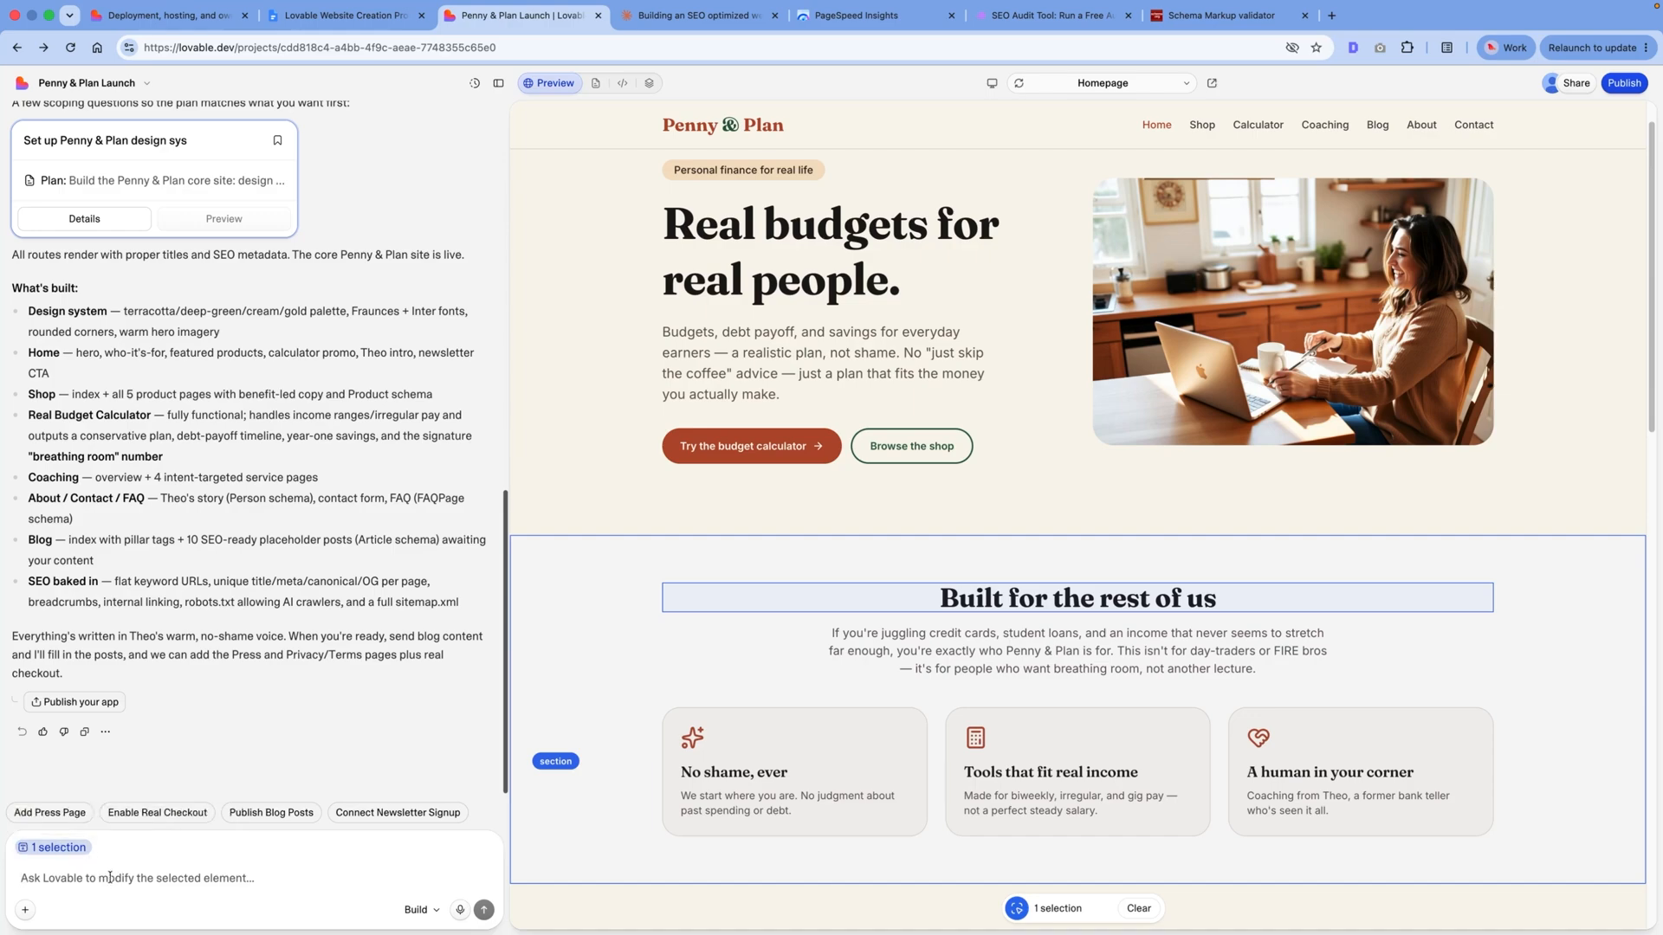
left_click(1139, 909)
Step: Try deleting the word "cards" directly in the paragraph below the "Built for the rest of us" heading
left_click(1069, 910)
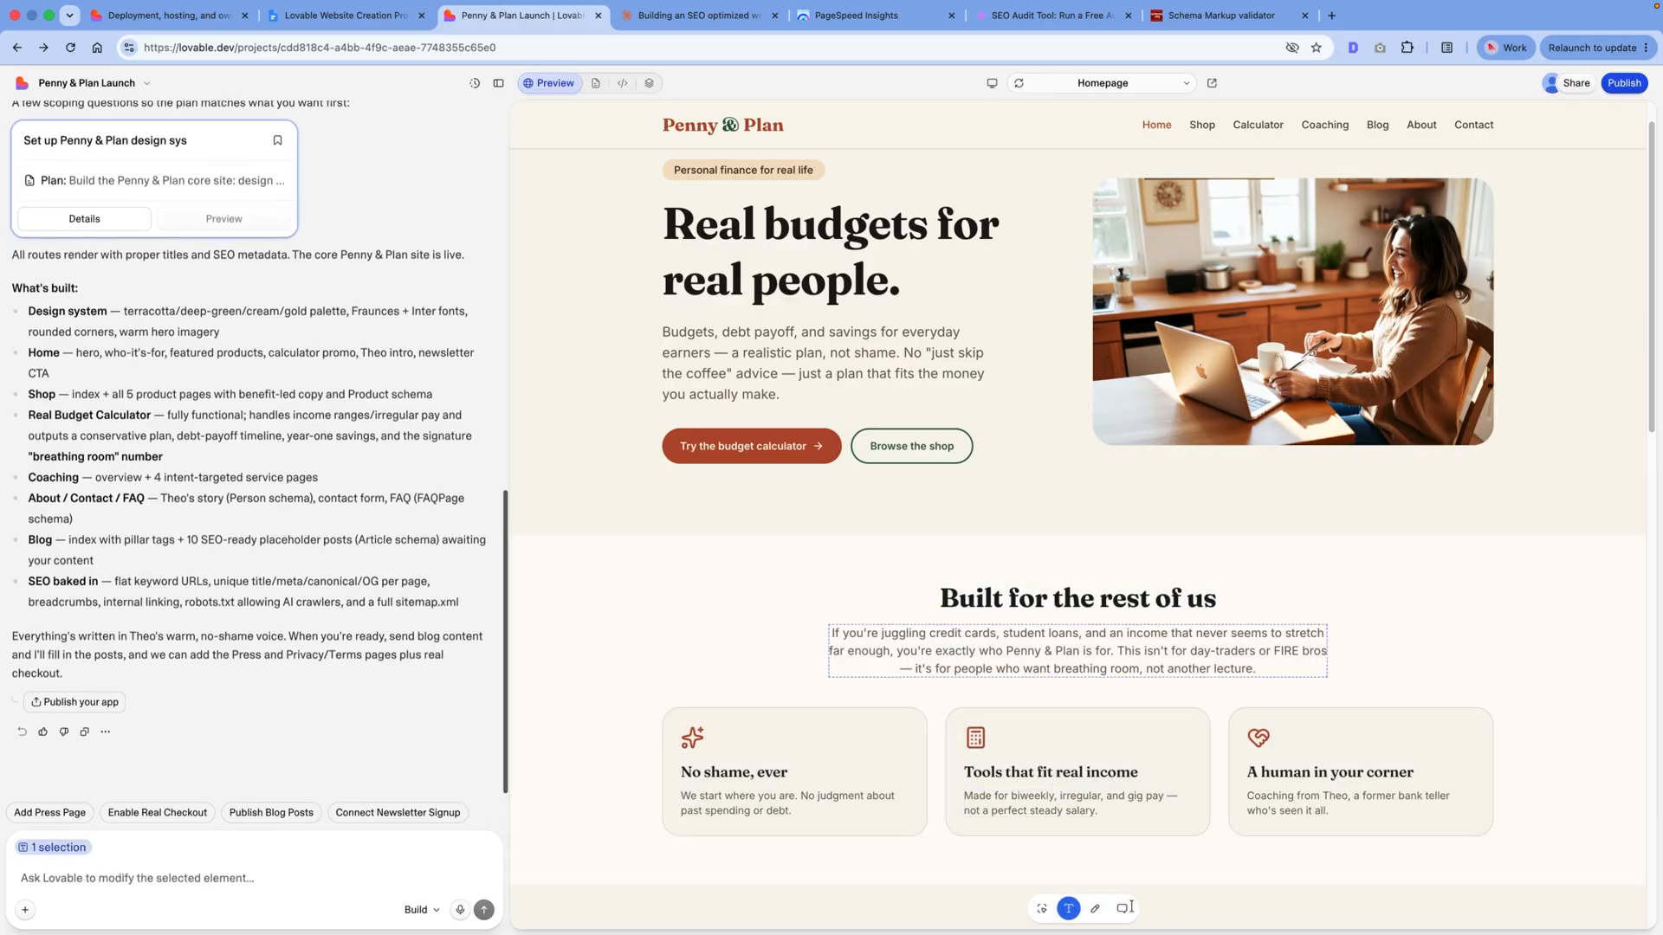
double_click(968, 634)
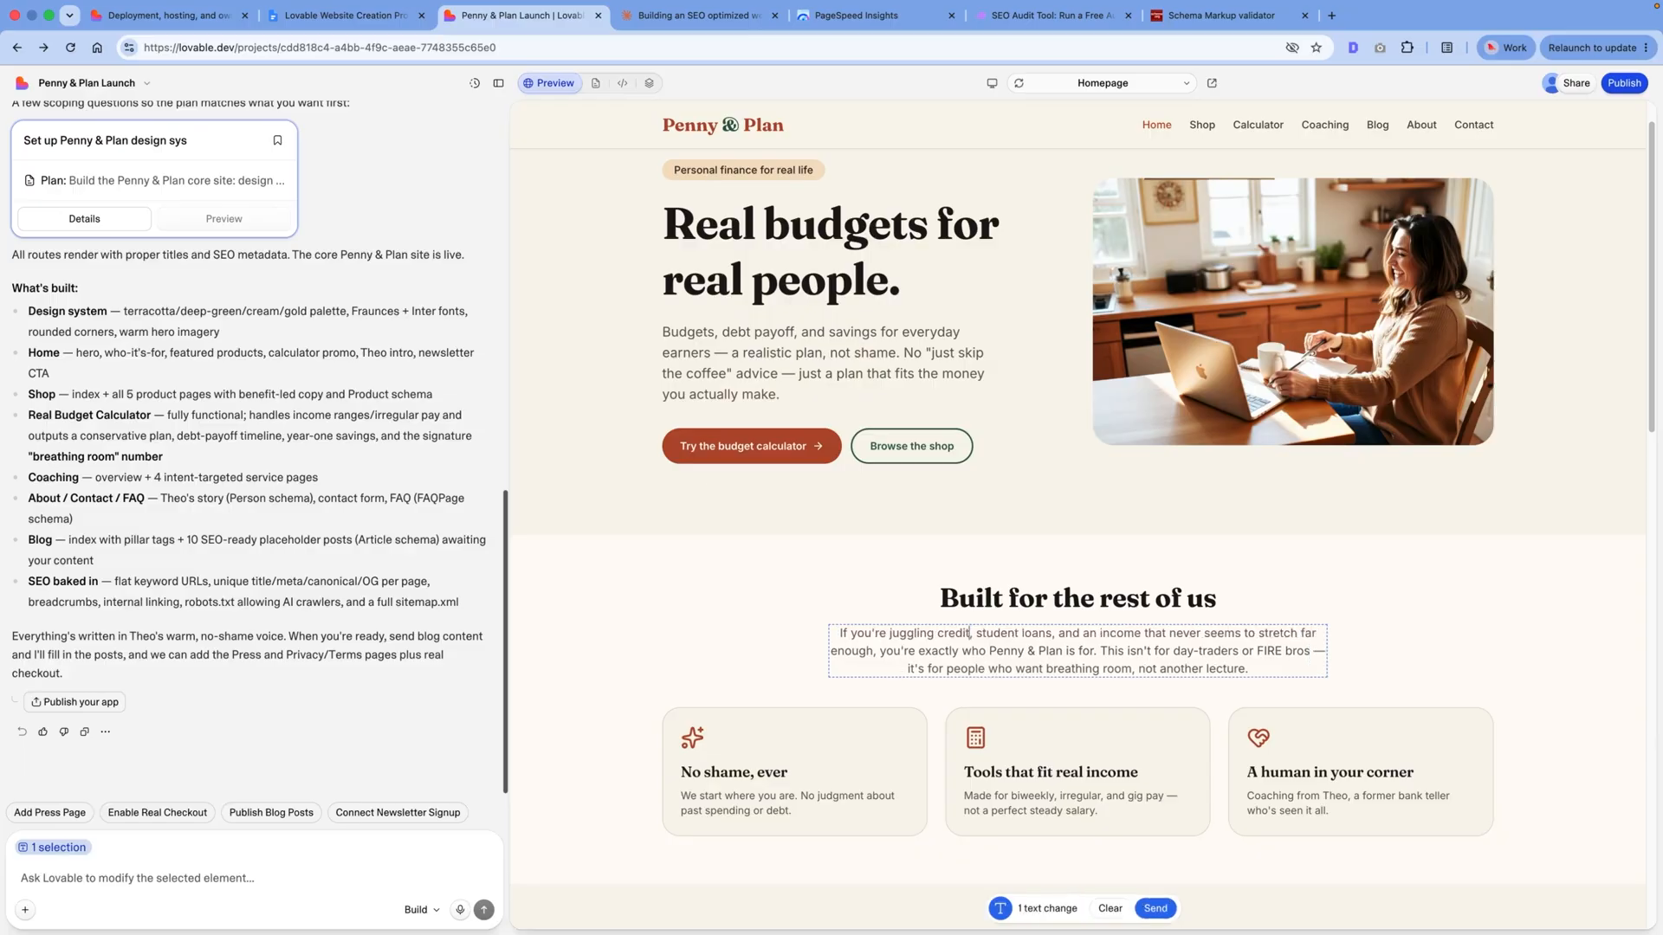
Step: Circle the "Built for the rest of us" heading with an annotation and send the request "Double the font size of the annotated element"
left_click(1091, 909)
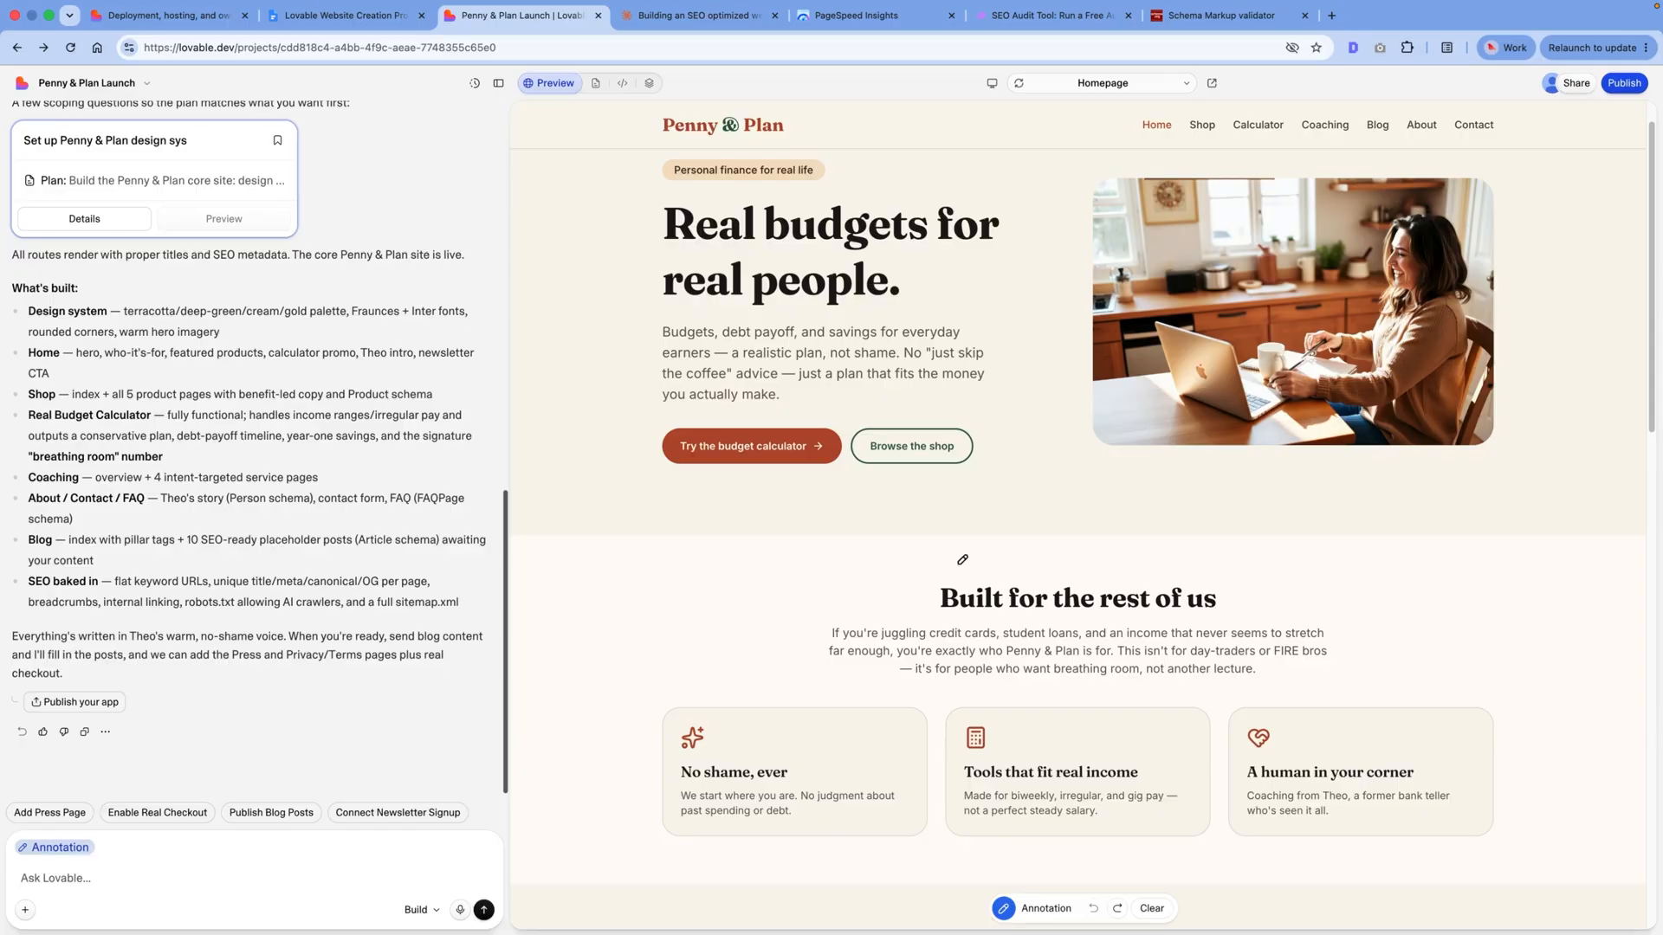
mouse_move(1007, 549)
left_mouse_down()
mouse_move(931, 596)
mouse_move(1096, 611)
mouse_move(1247, 589)
mouse_move(1005, 548)
left_mouse_up()
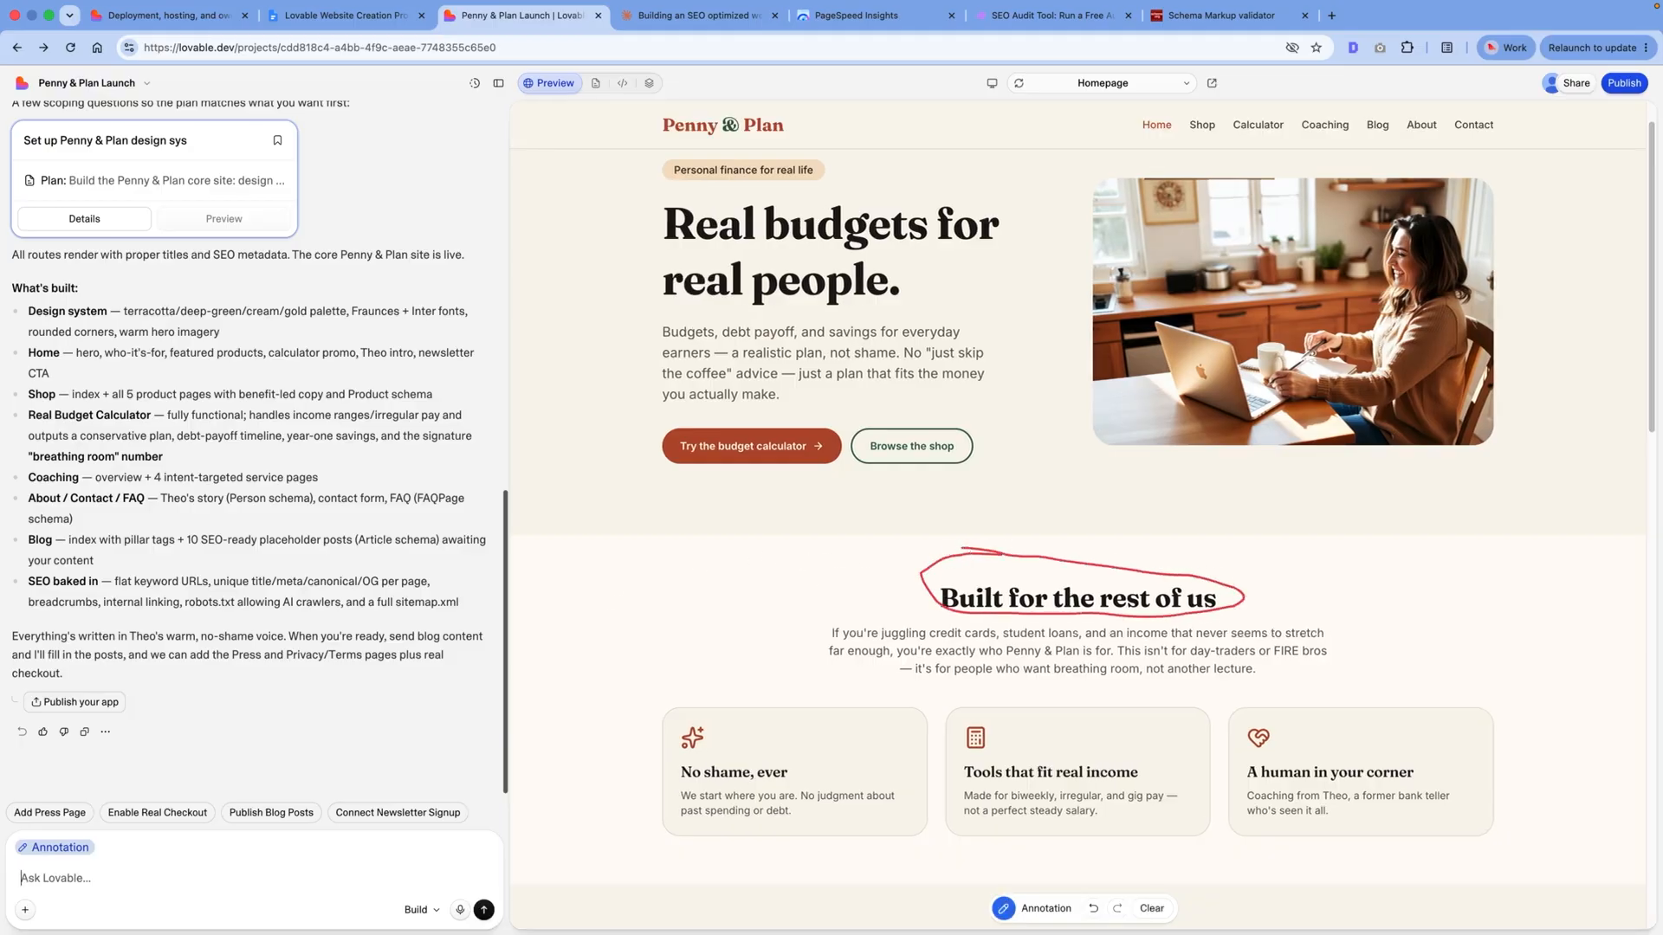
type("Double the font size of the annotated element")
key("Return")
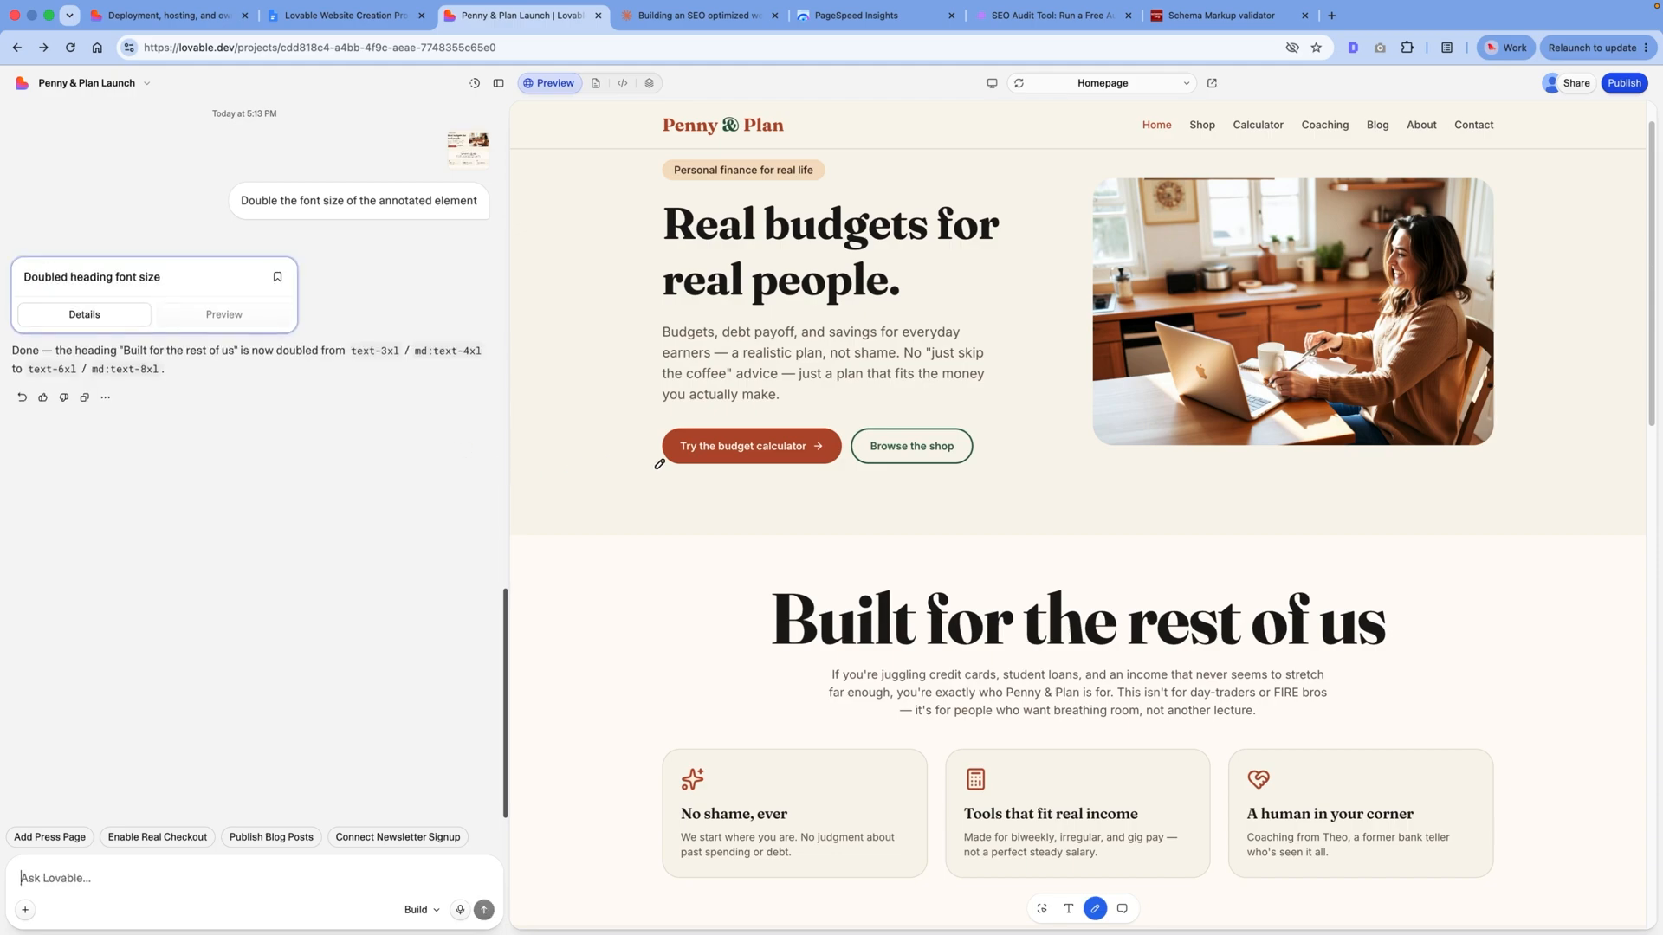
Step: Review the homepage preview at desktop width, from the hero and enlarged "Built for the rest of us" heading down to the newsletter section
scroll(1029, 562, "down", 2)
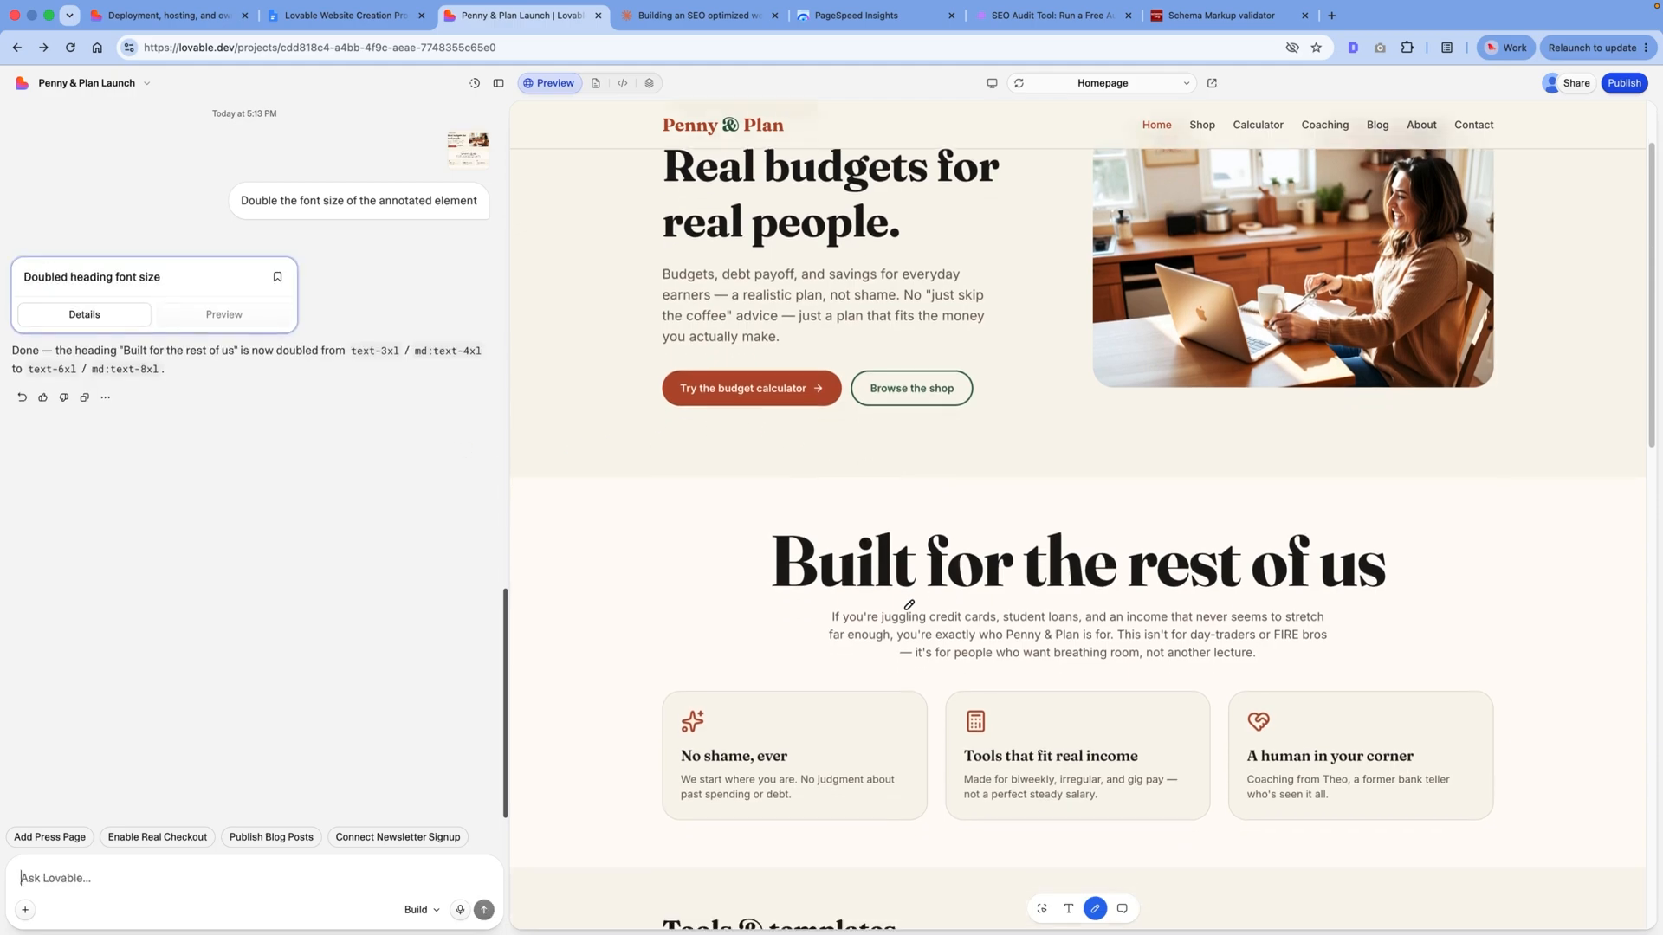
scroll(1266, 313, "up", 3)
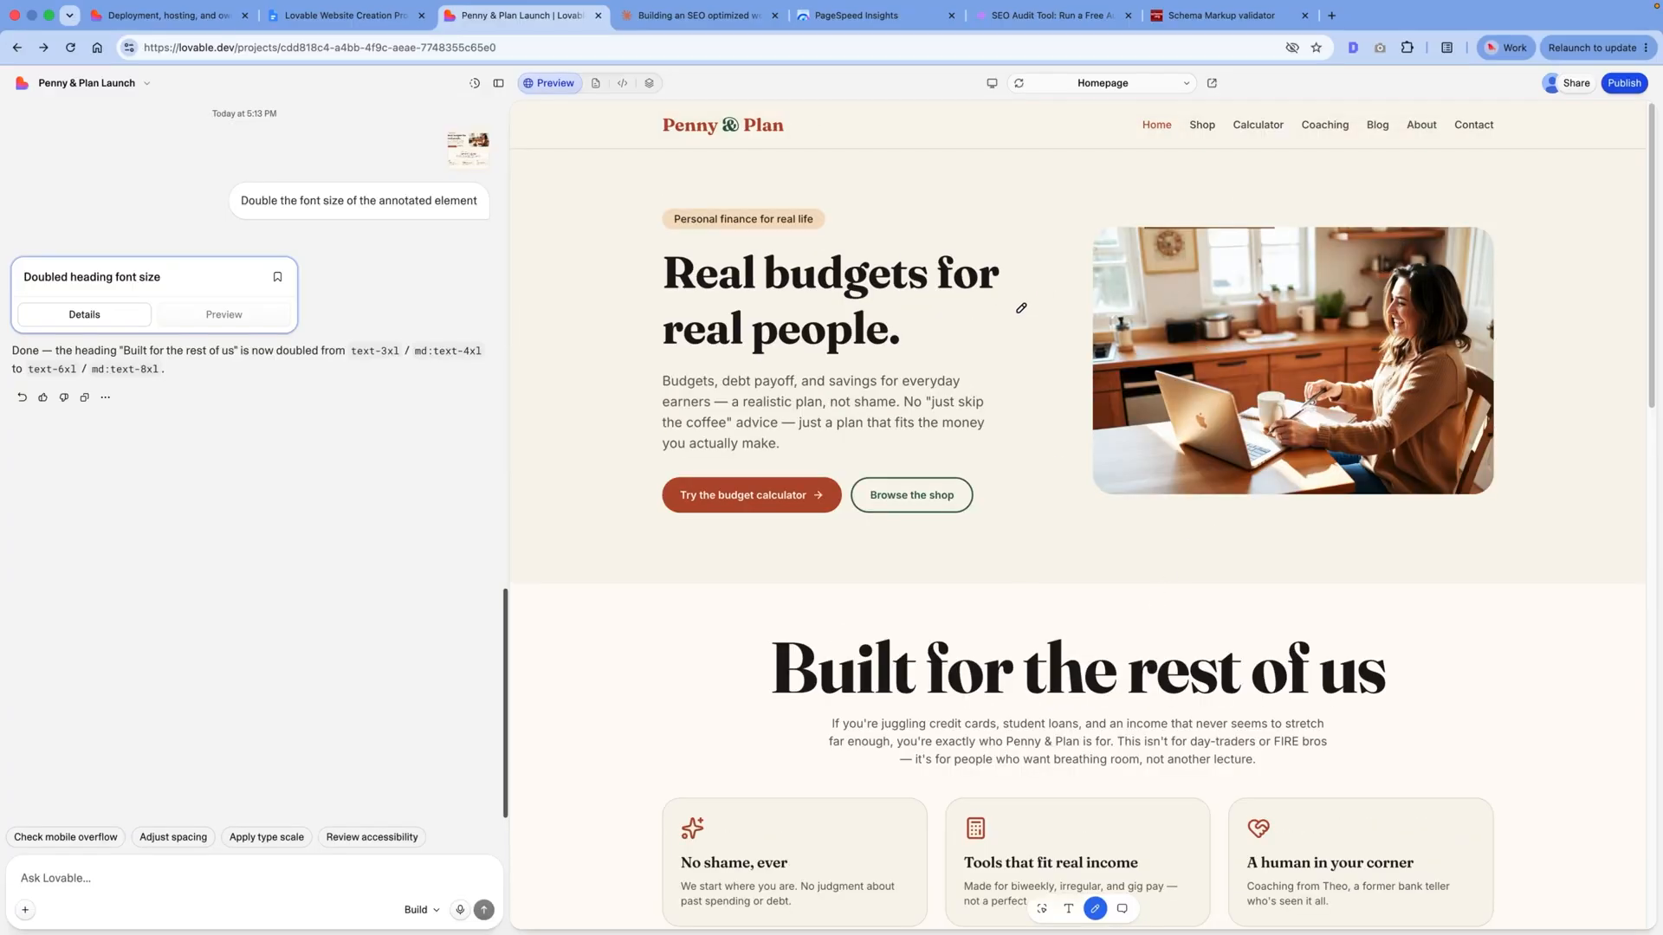
scroll(981, 442, "down", 10)
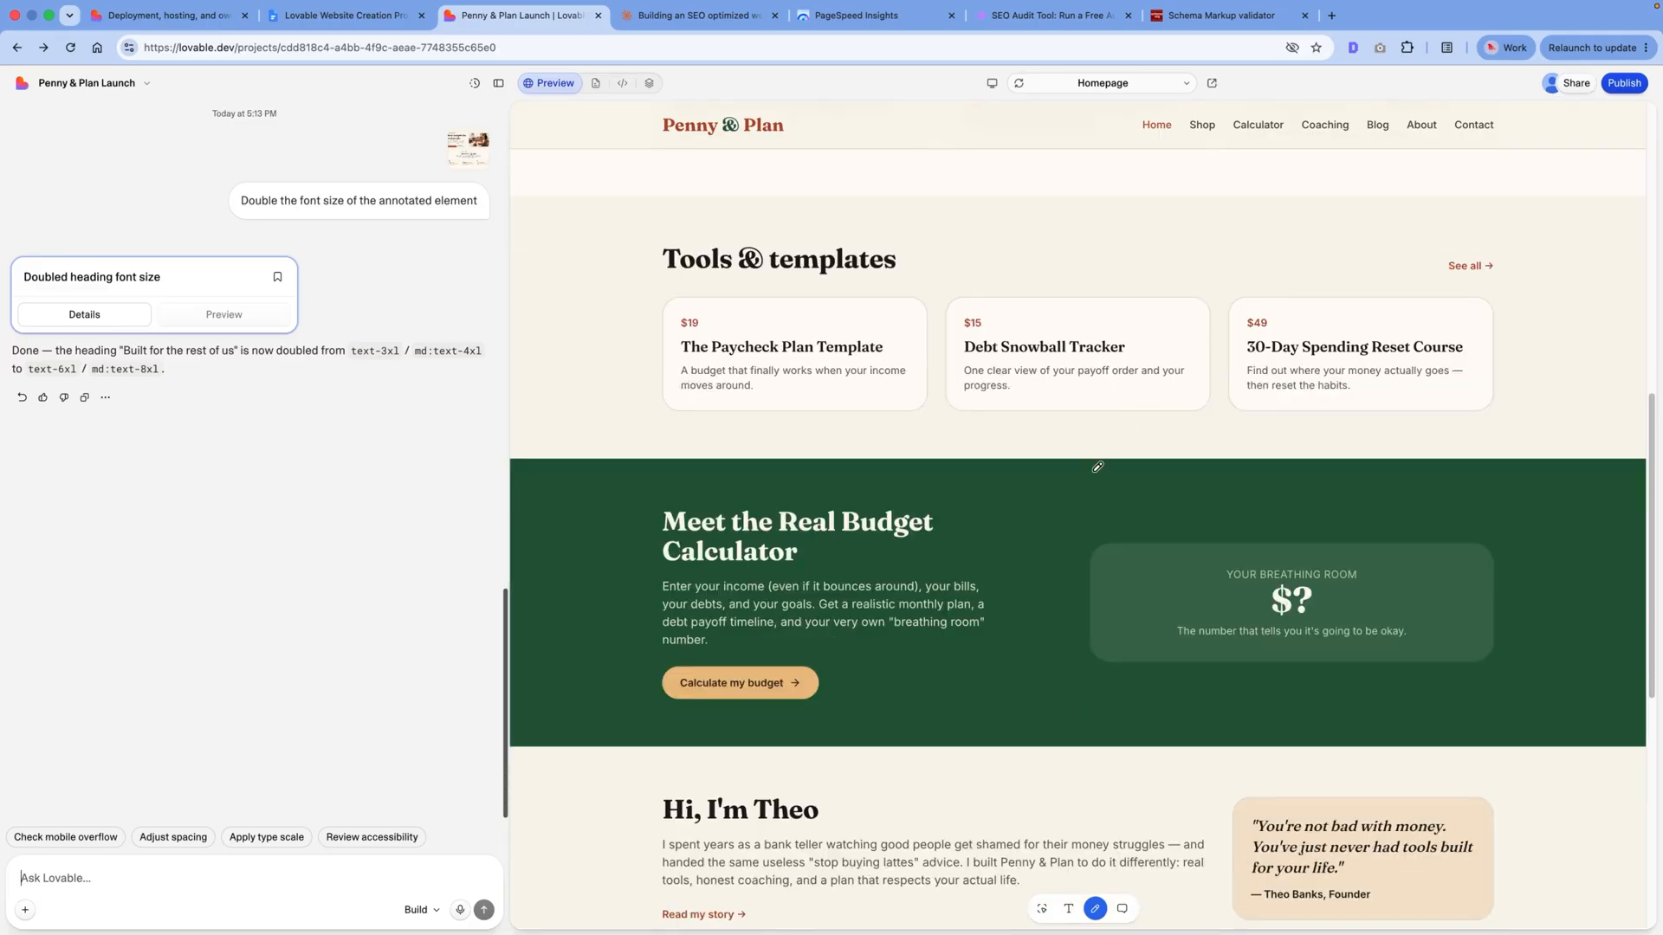
scroll(1047, 512, "down", 5)
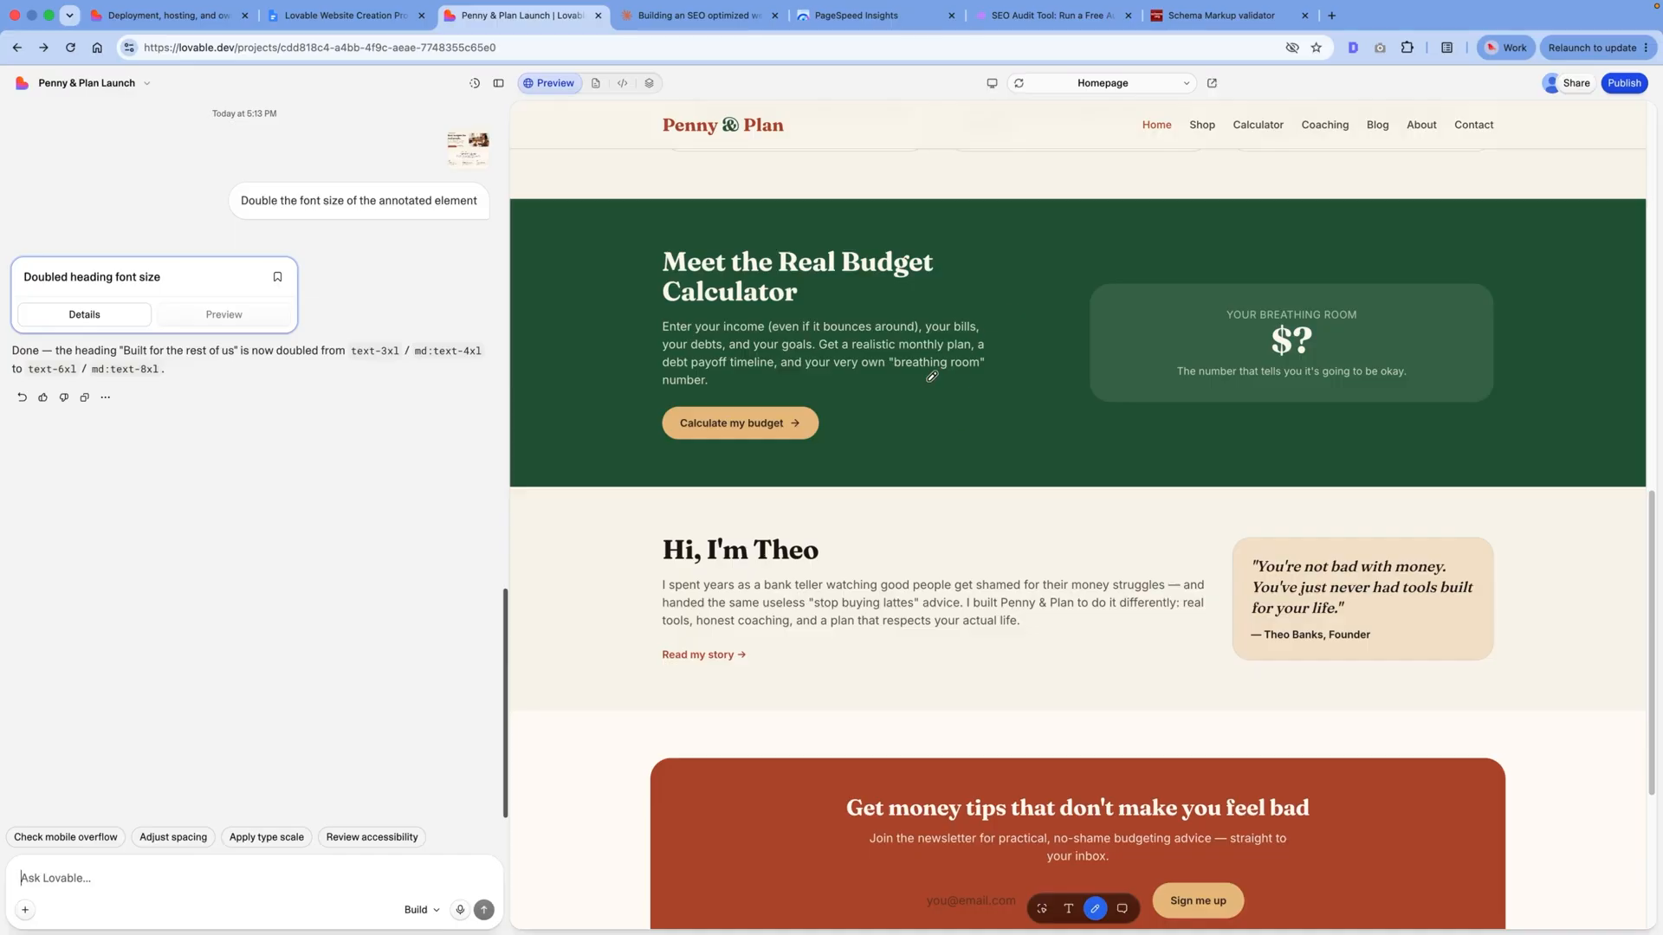
scroll(940, 503, "up", 5)
scroll(1039, 460, "up", 1)
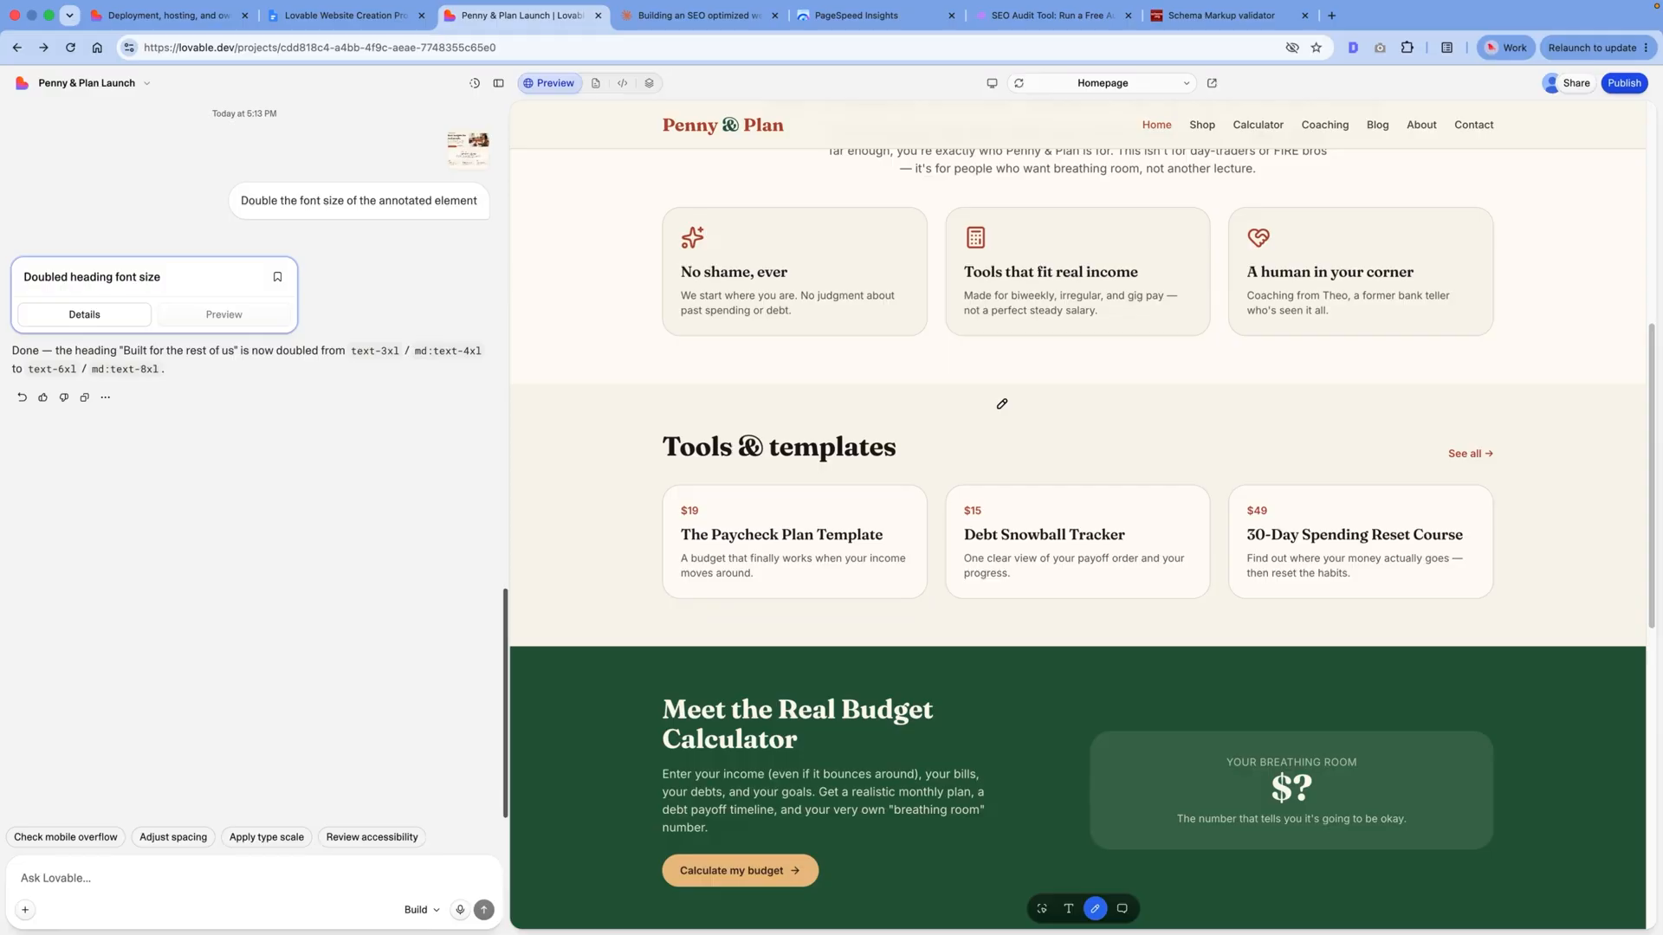
scroll(1002, 403, "up", 6)
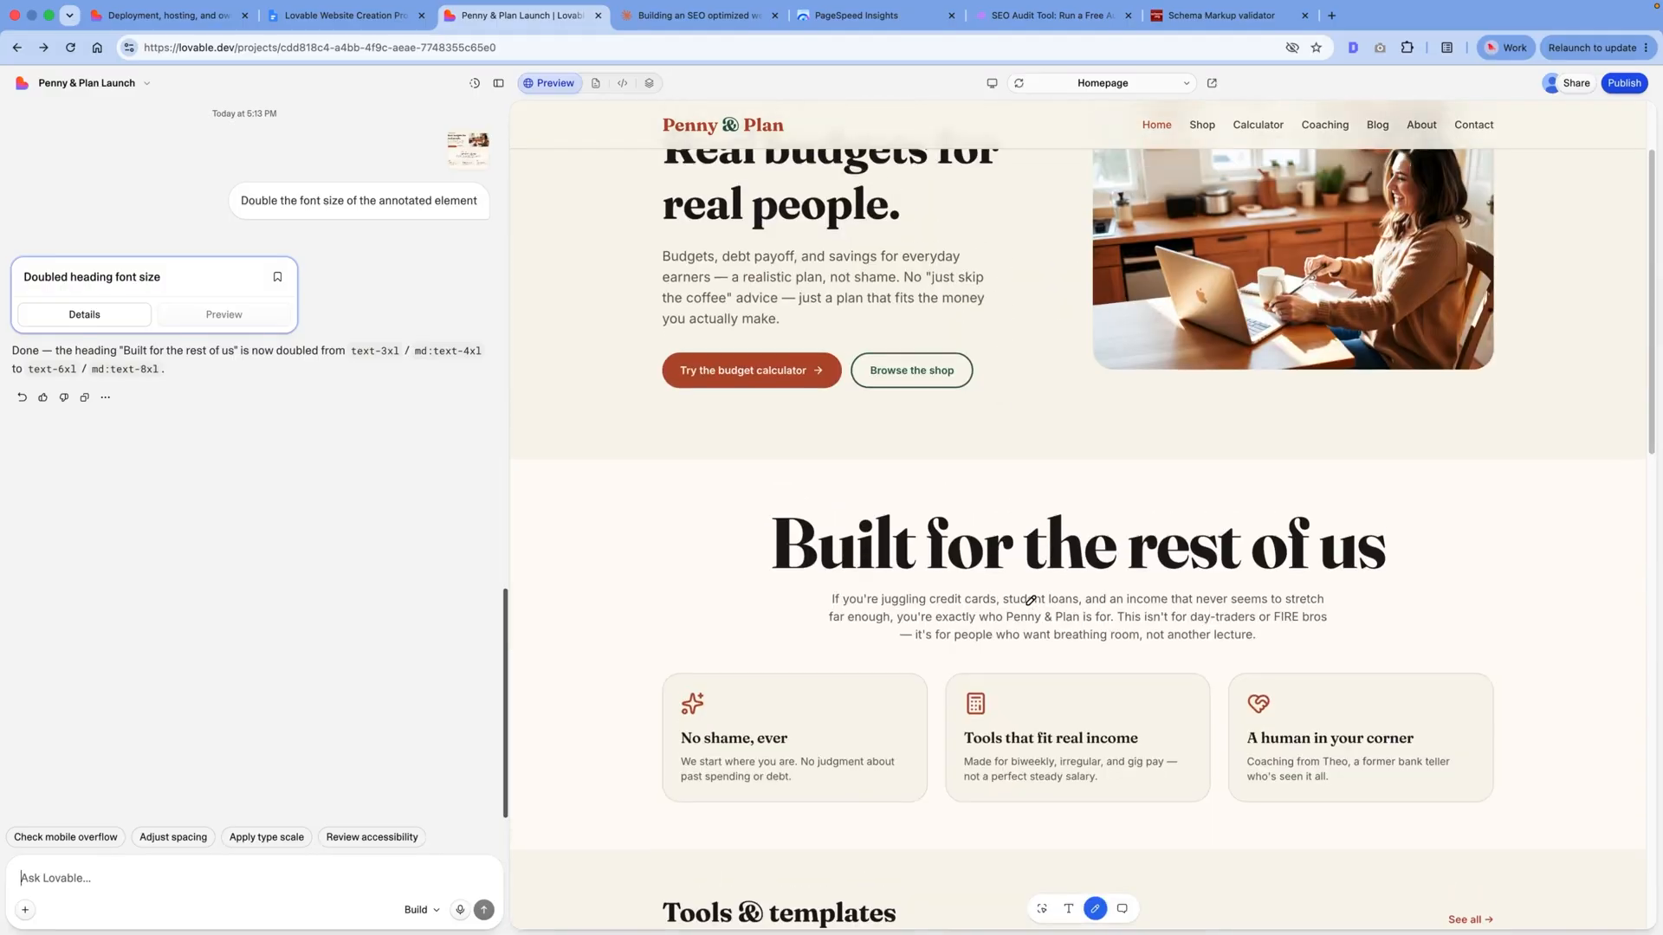
Step: Check the homepage and the Real Budget Calculator page in the mobile preview, and return to the desktop view
left_click(992, 83)
left_click(993, 84)
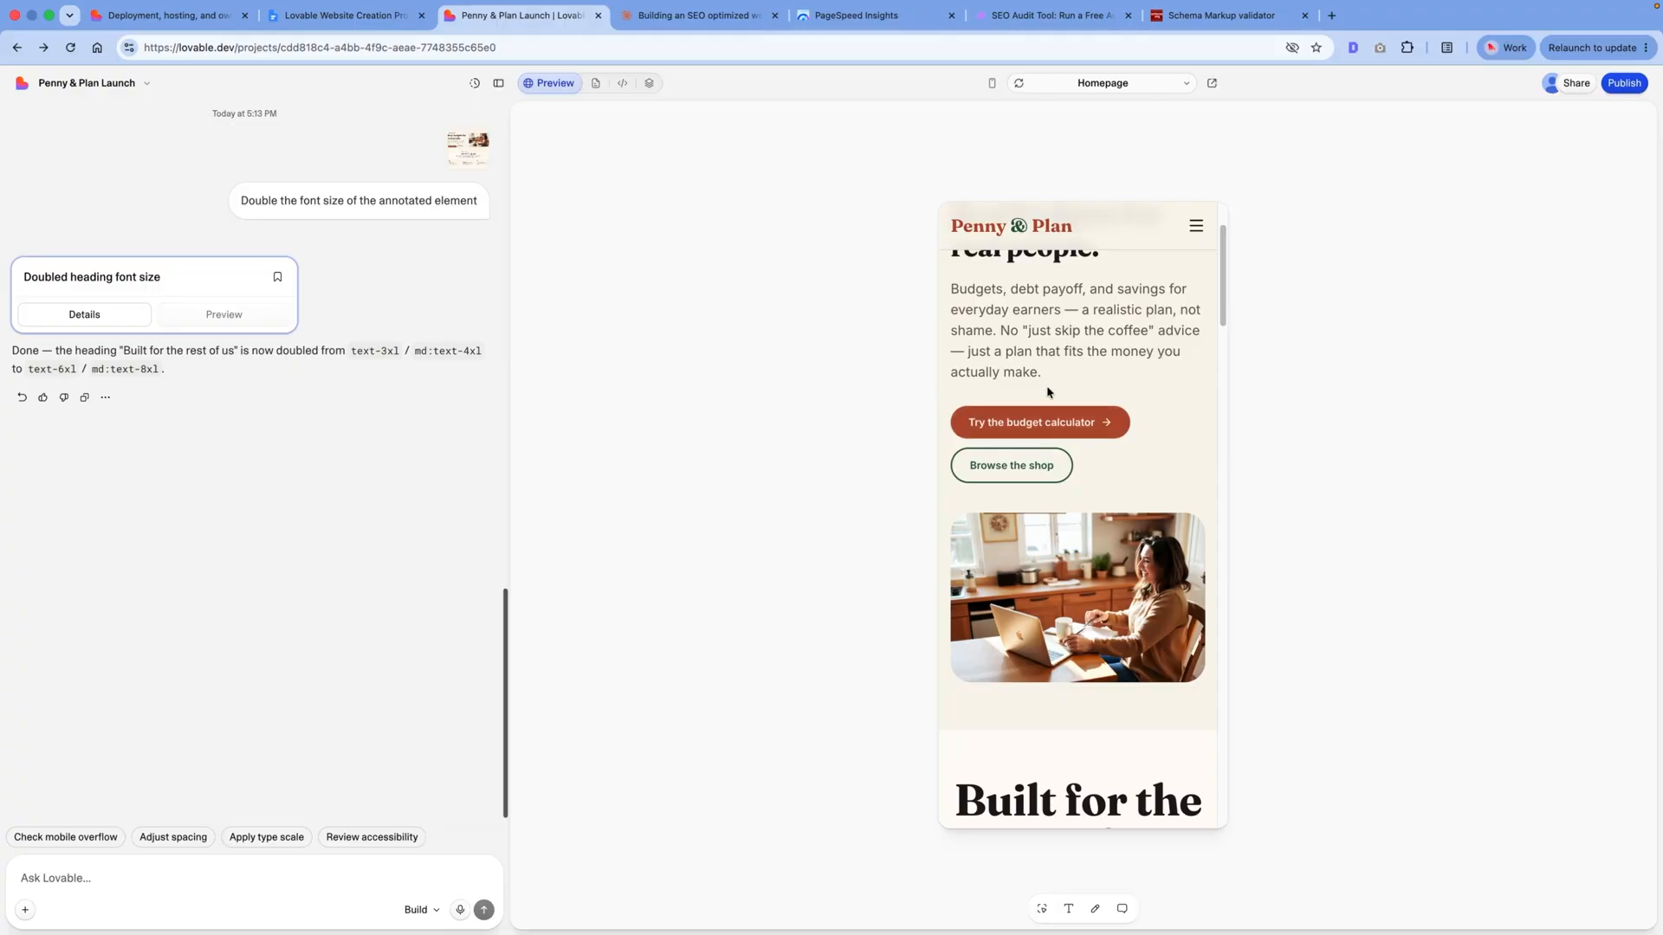
scroll(1077, 303, "down", 15)
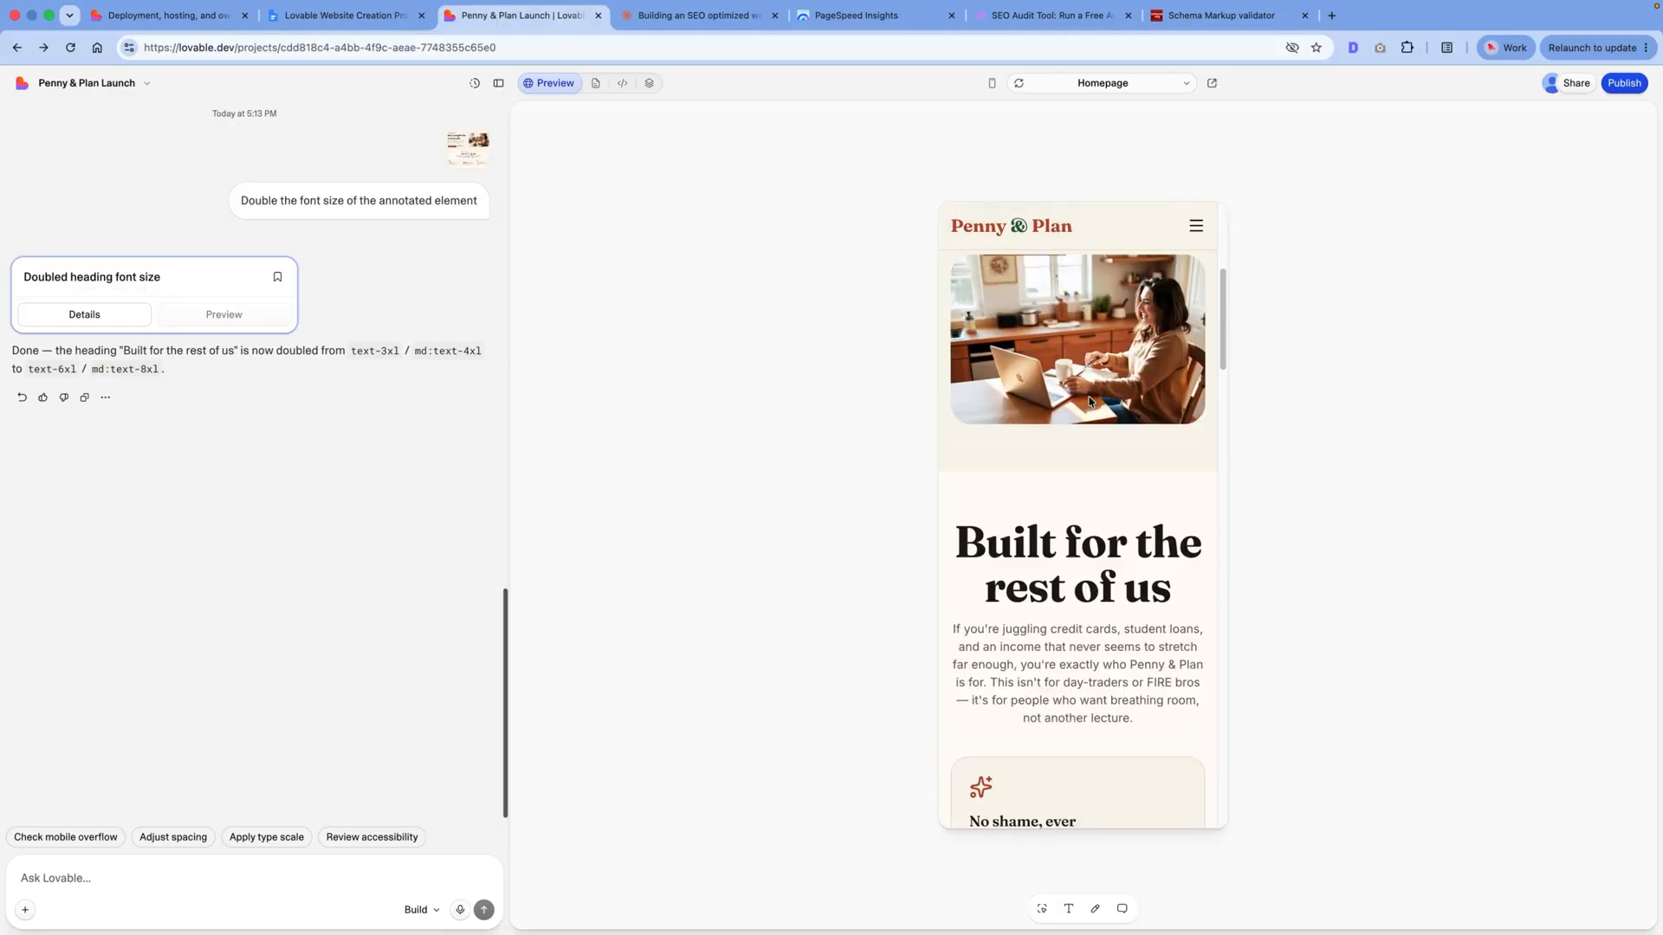
scroll(1090, 401, "down", 5)
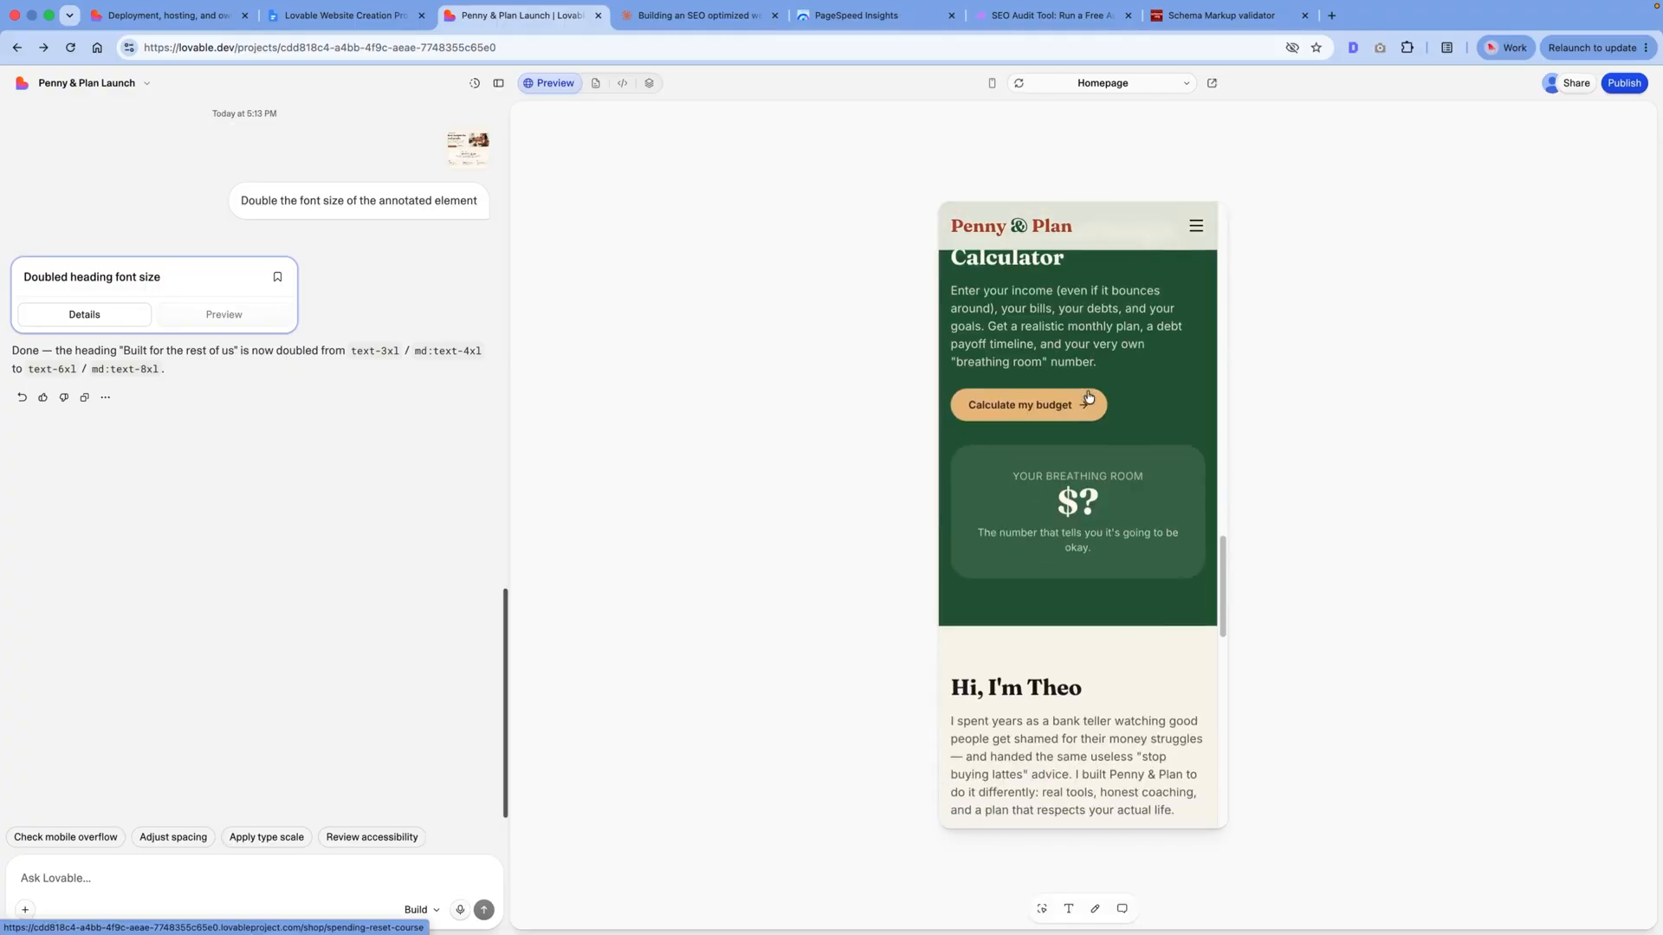
left_click(1093, 401)
scroll(1074, 382, "down", 15)
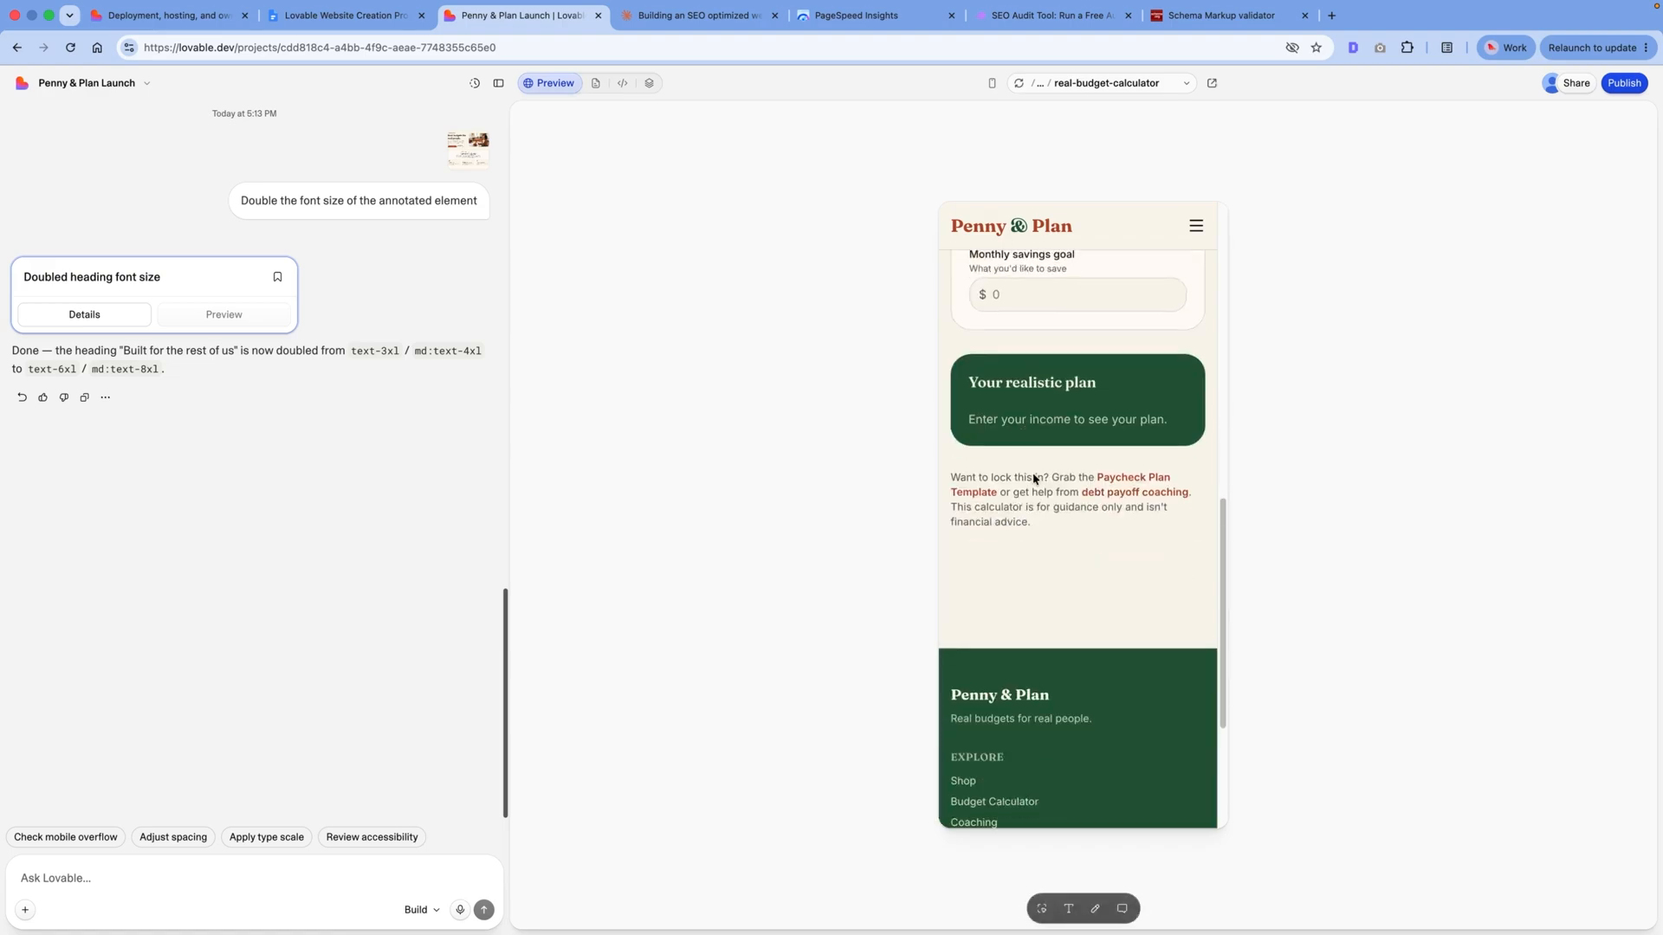
scroll(1046, 373, "up", 20)
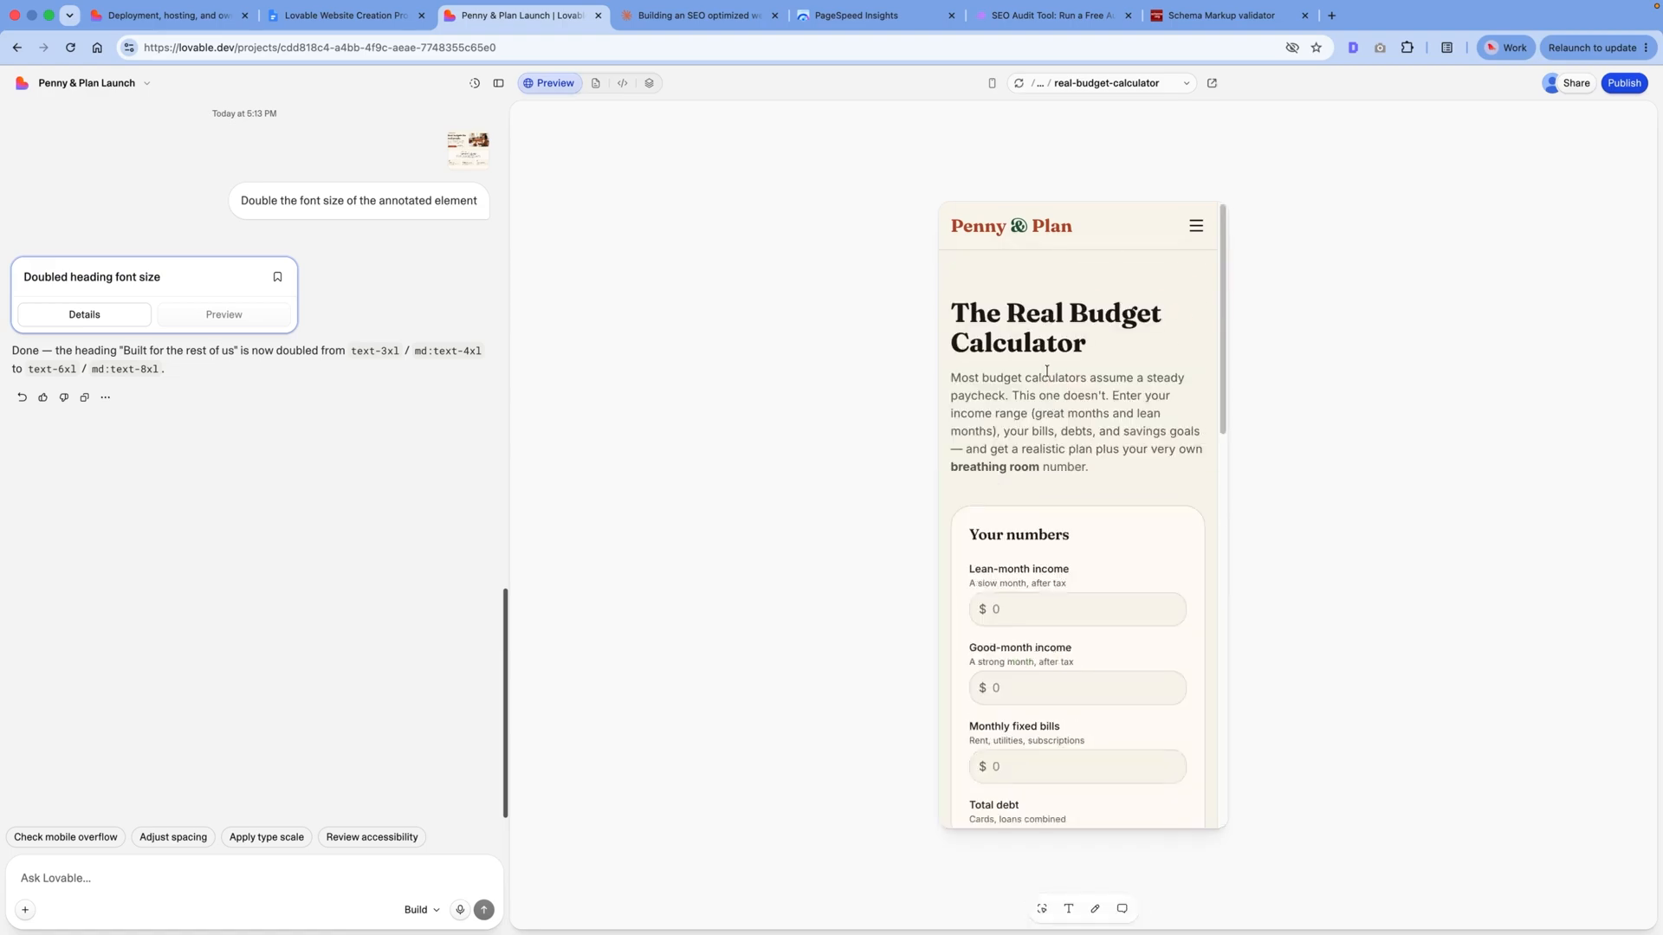
left_click(993, 83)
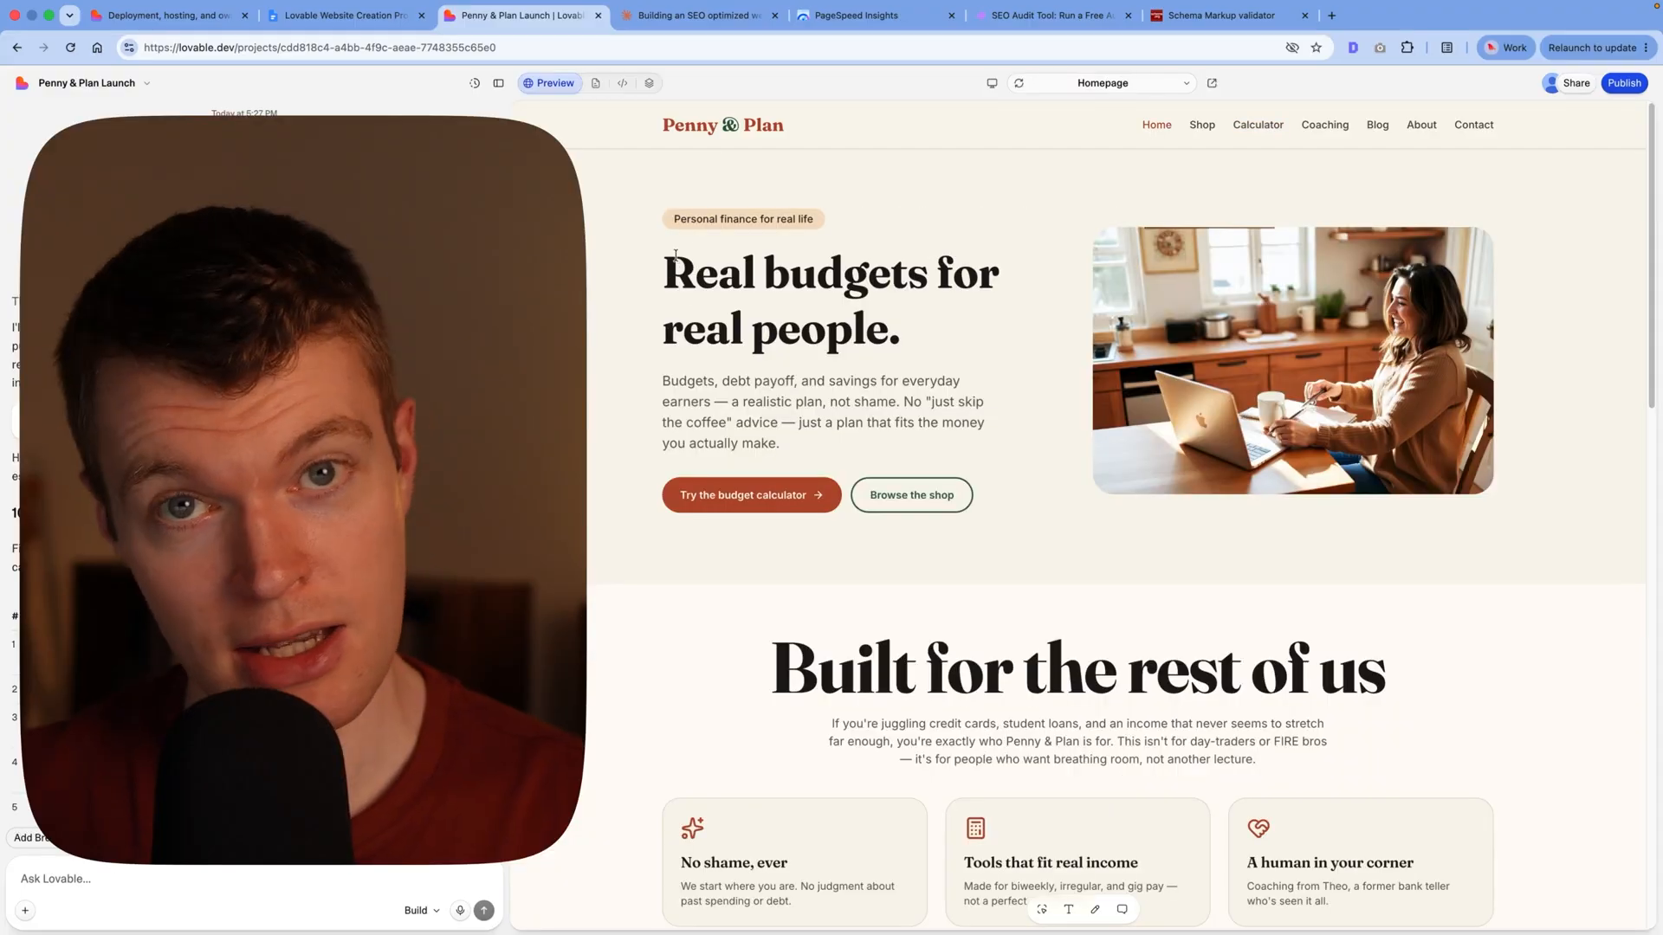
Step: Highlight the homepage hero heading, and review the Shop page and its Sinking Funds Starter Kit product page
left_click_drag(663, 276, 988, 327)
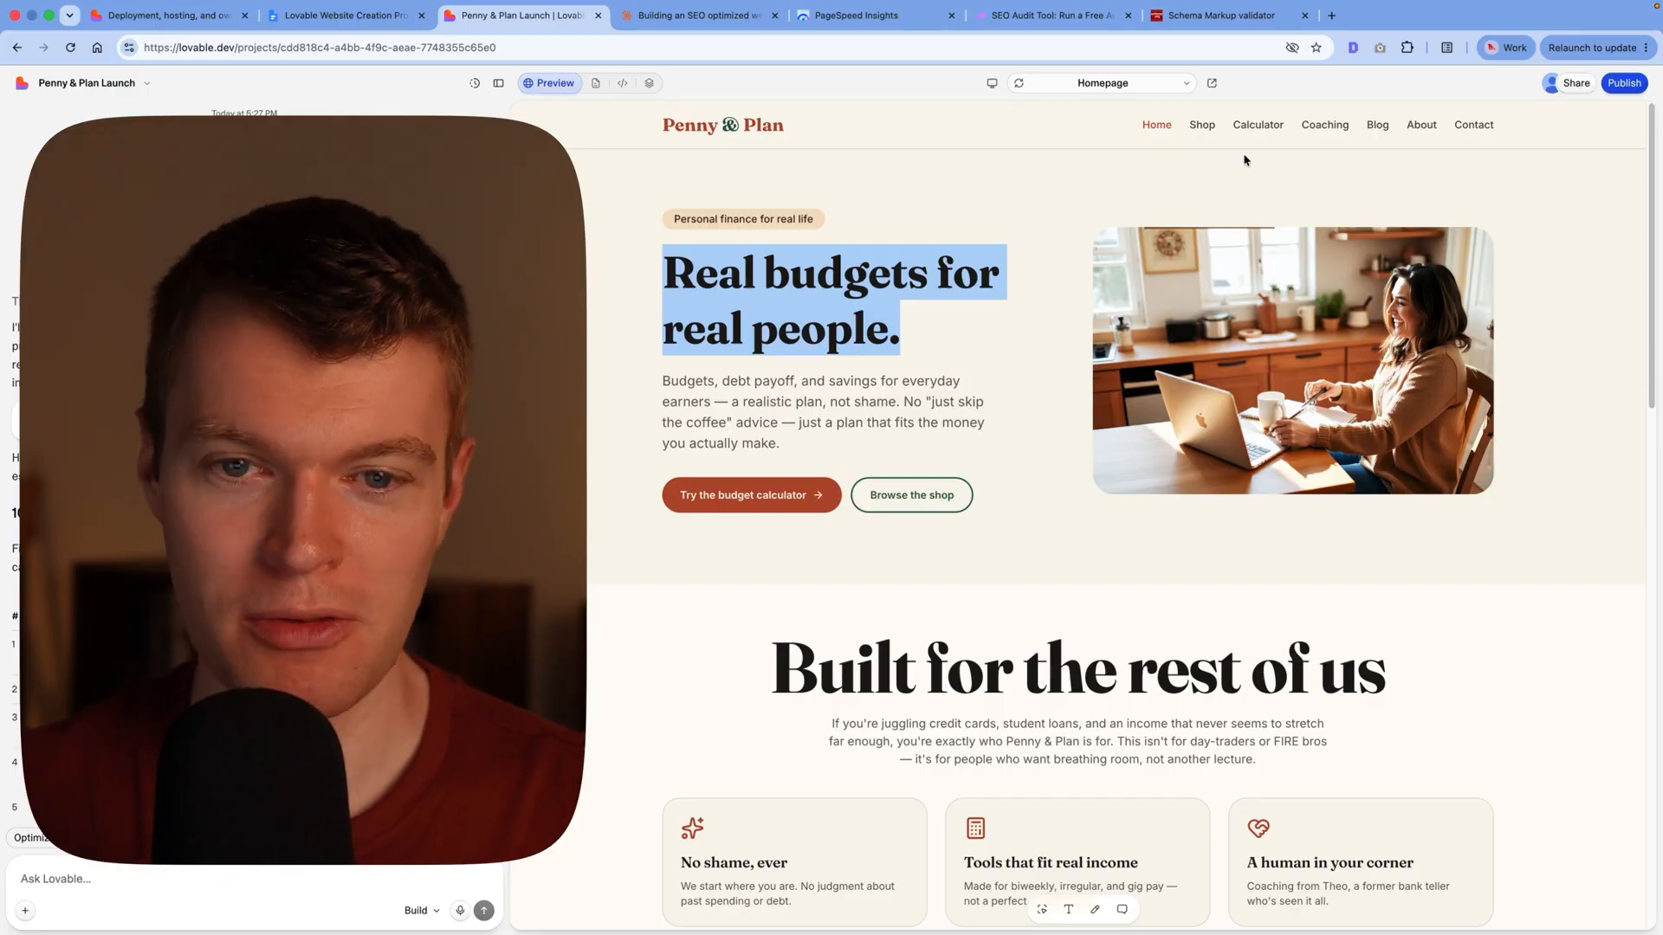
left_click(1036, 249)
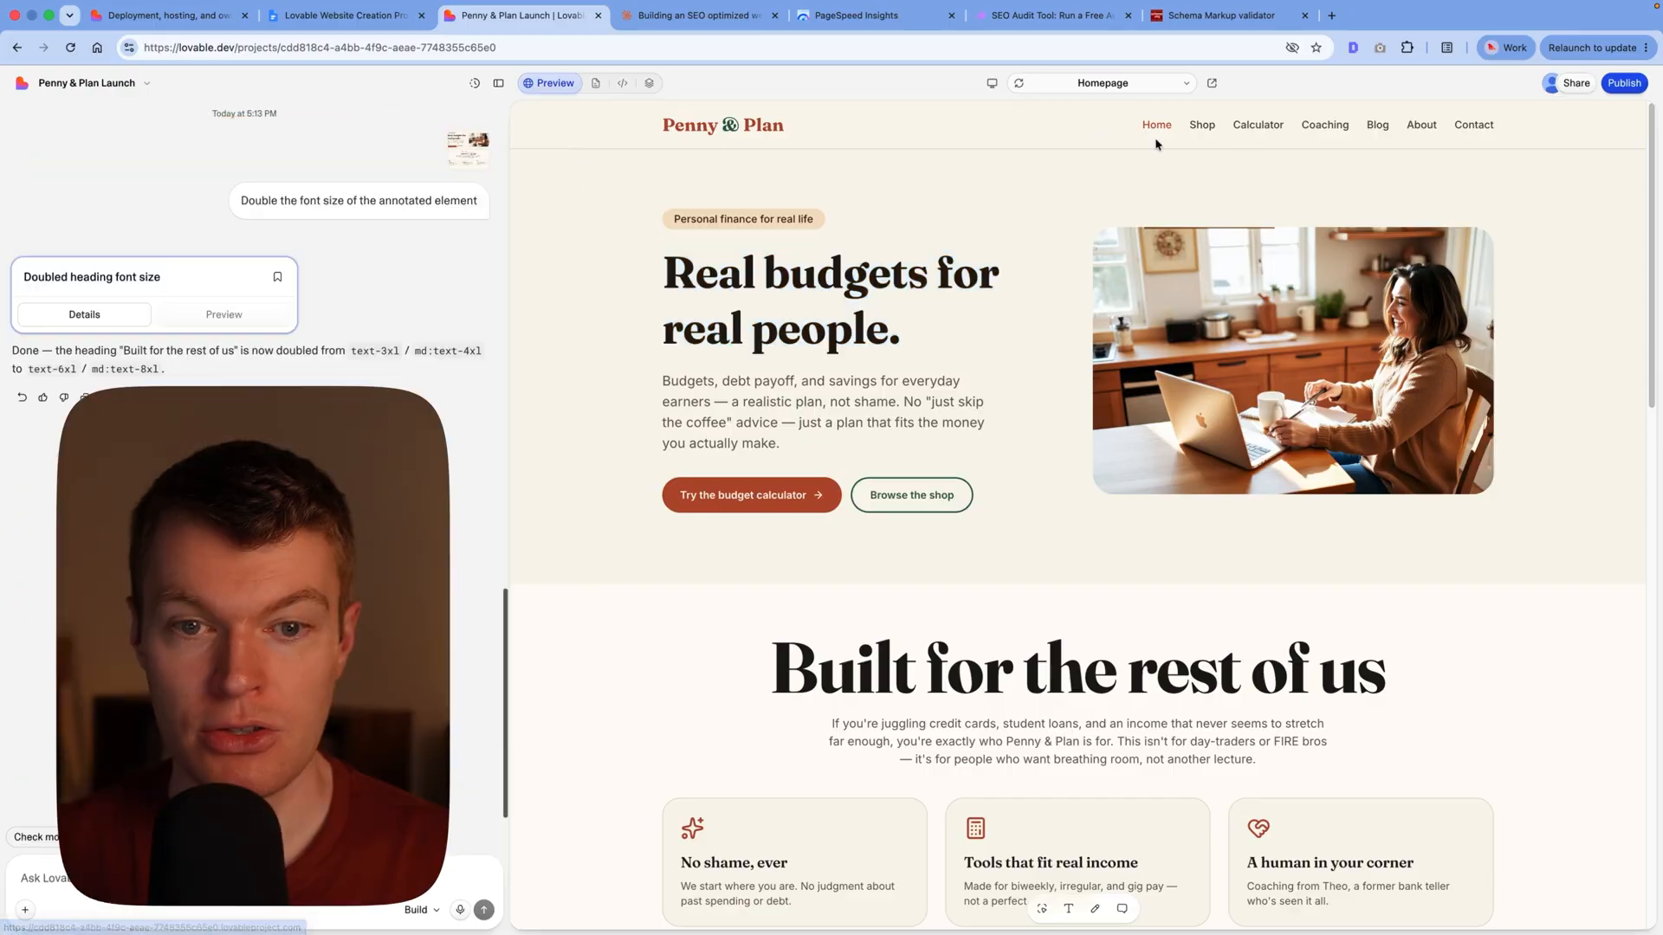
left_click(1203, 126)
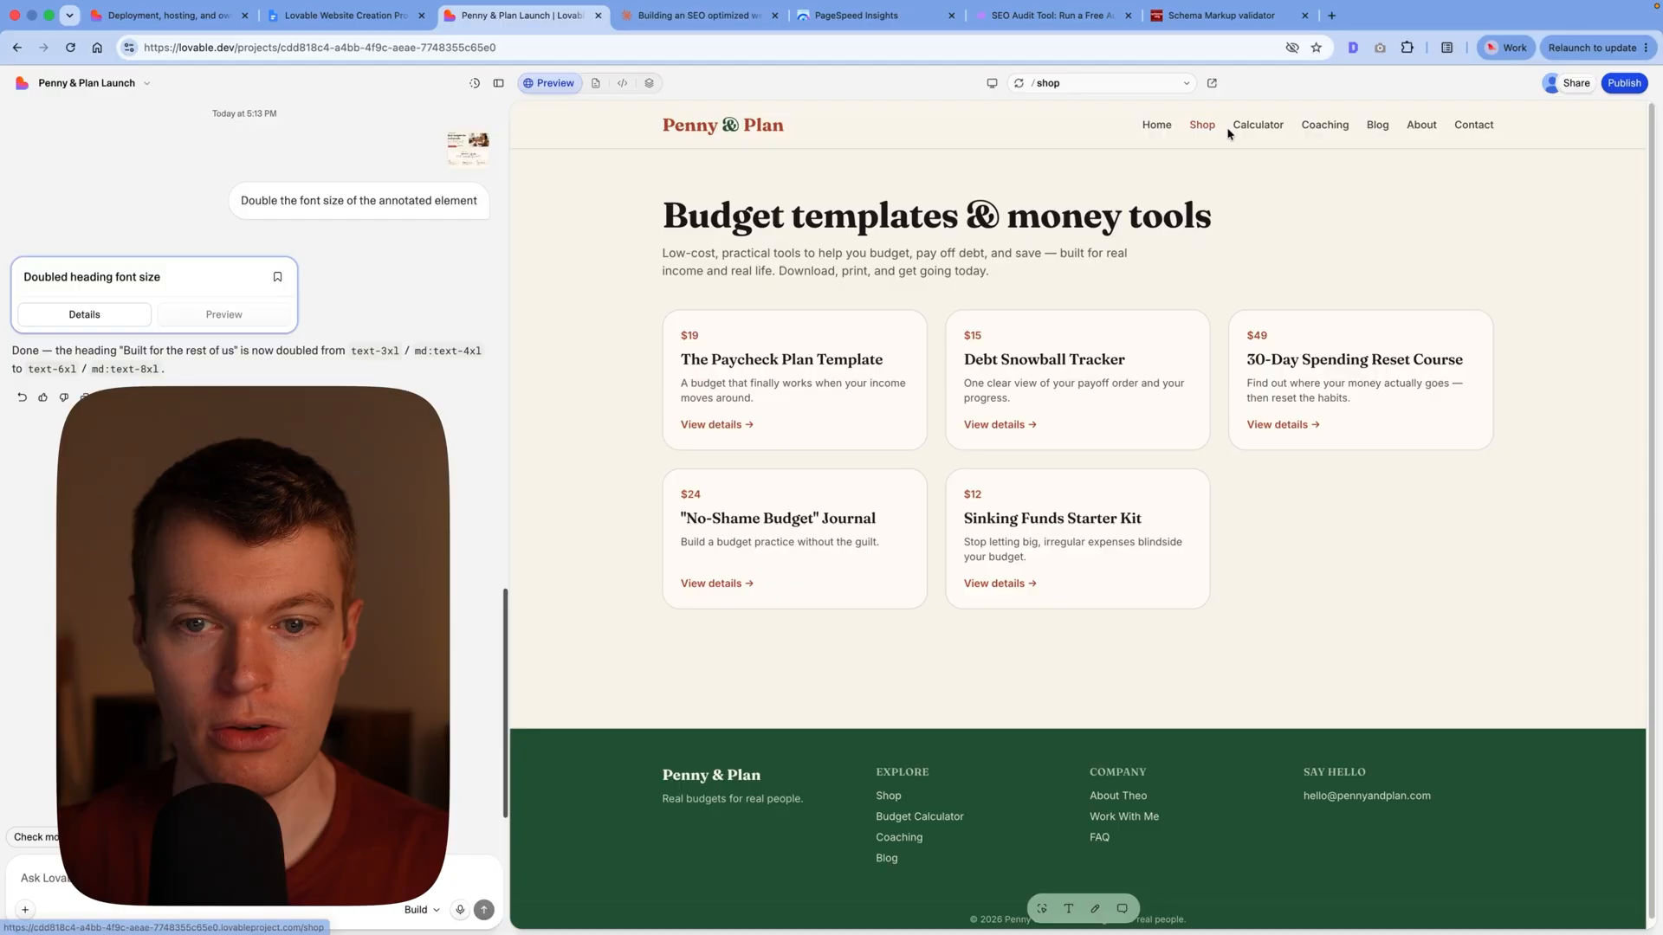
left_click(1079, 533)
scroll(1273, 437, "down", 2)
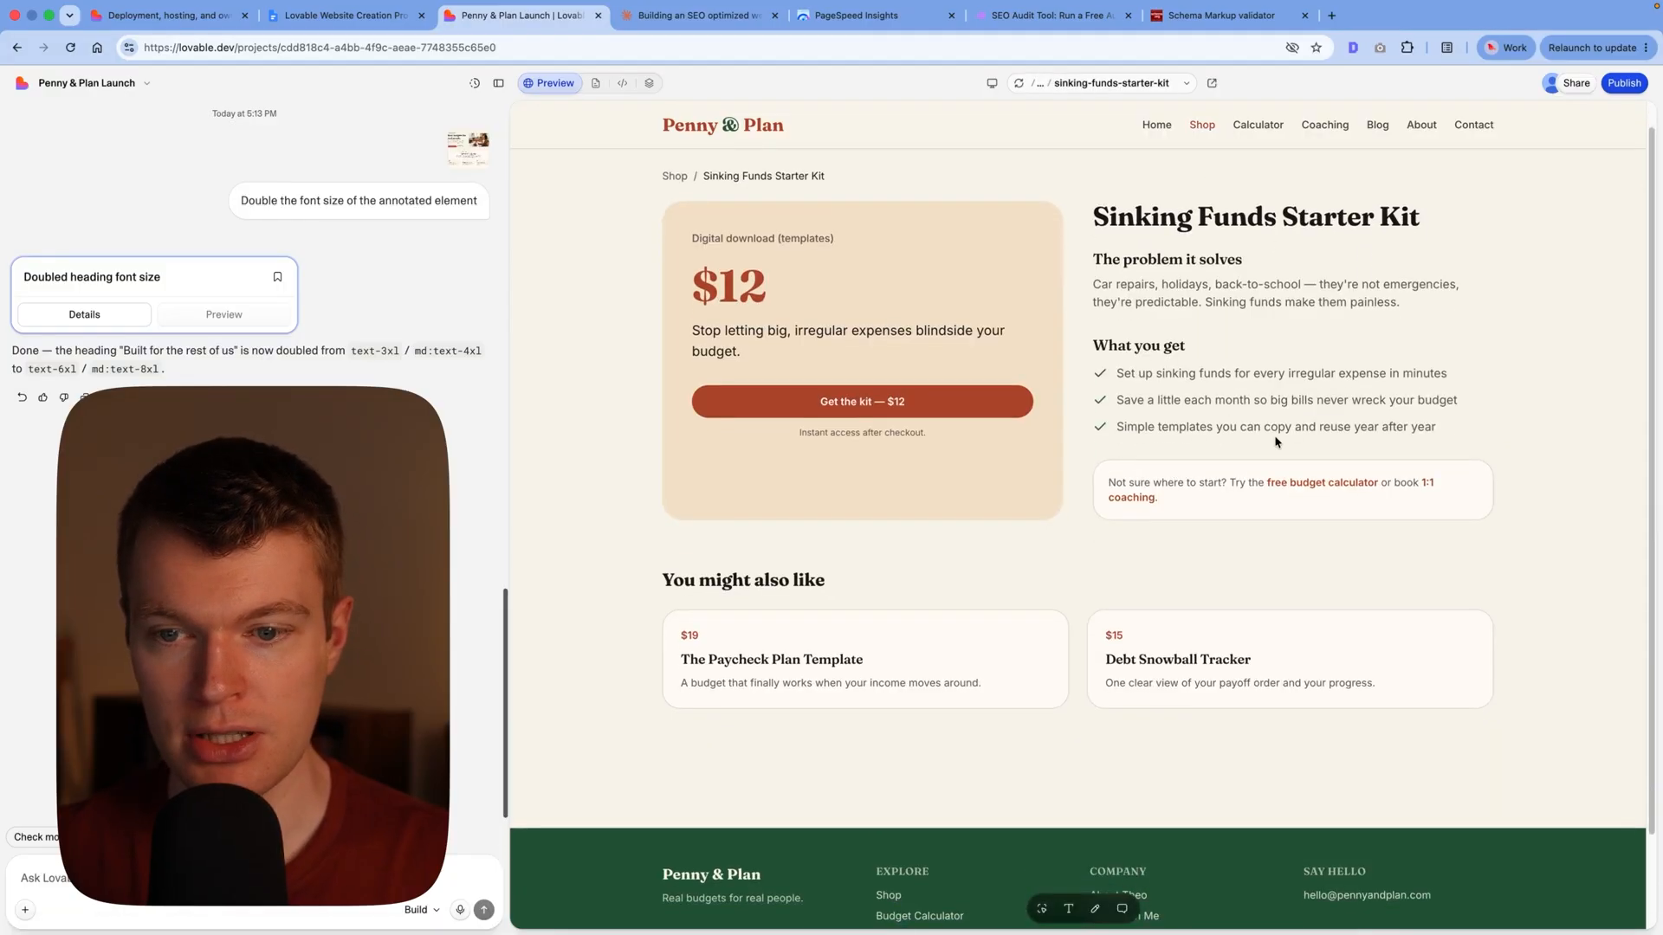
scroll(1140, 271, "down", 3)
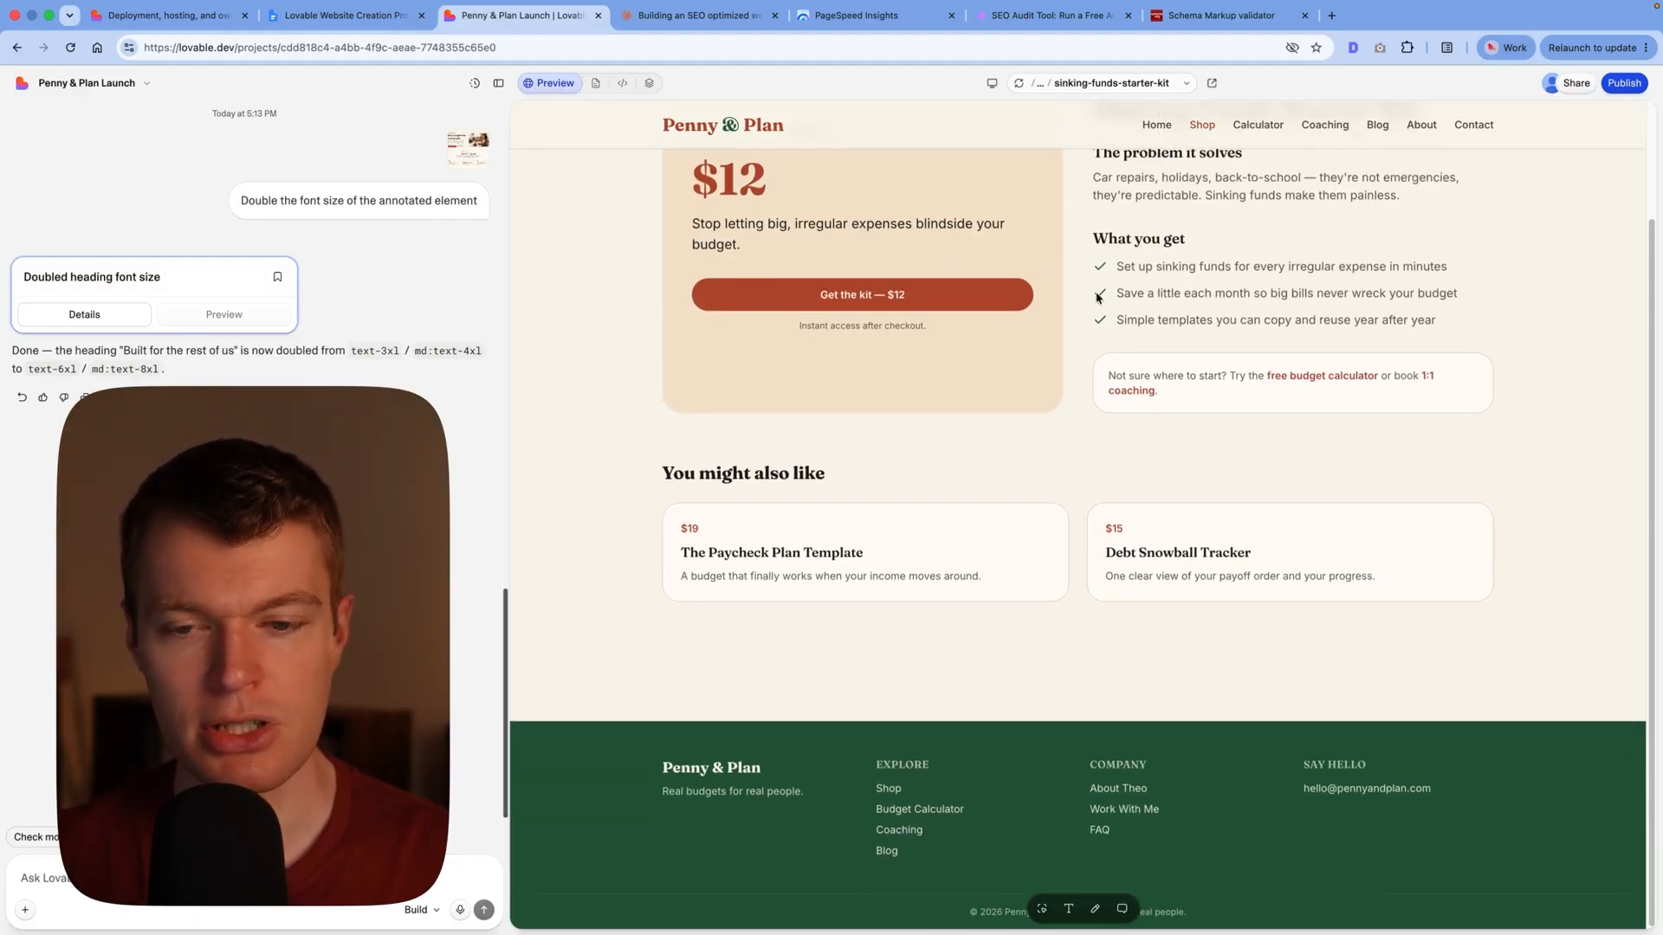
Step: Check the product page's internal links to the free budget calculator and 1:1 coaching, and view the Debt Payoff Coaching page
left_click(1287, 378)
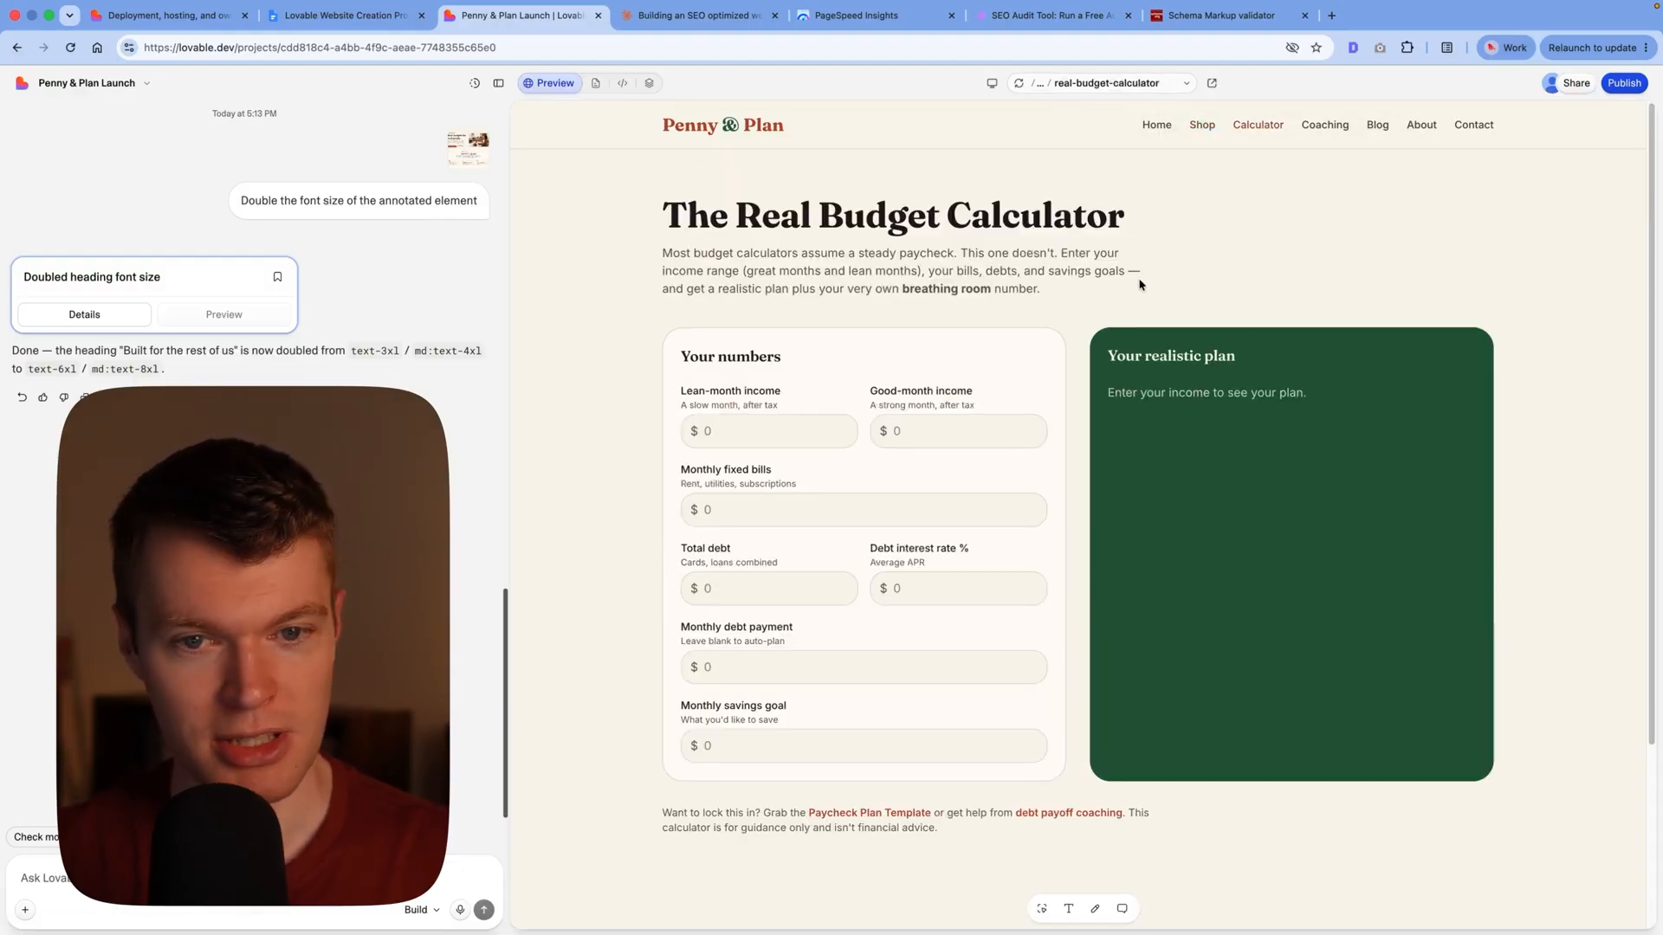
key("super+bracketleft")
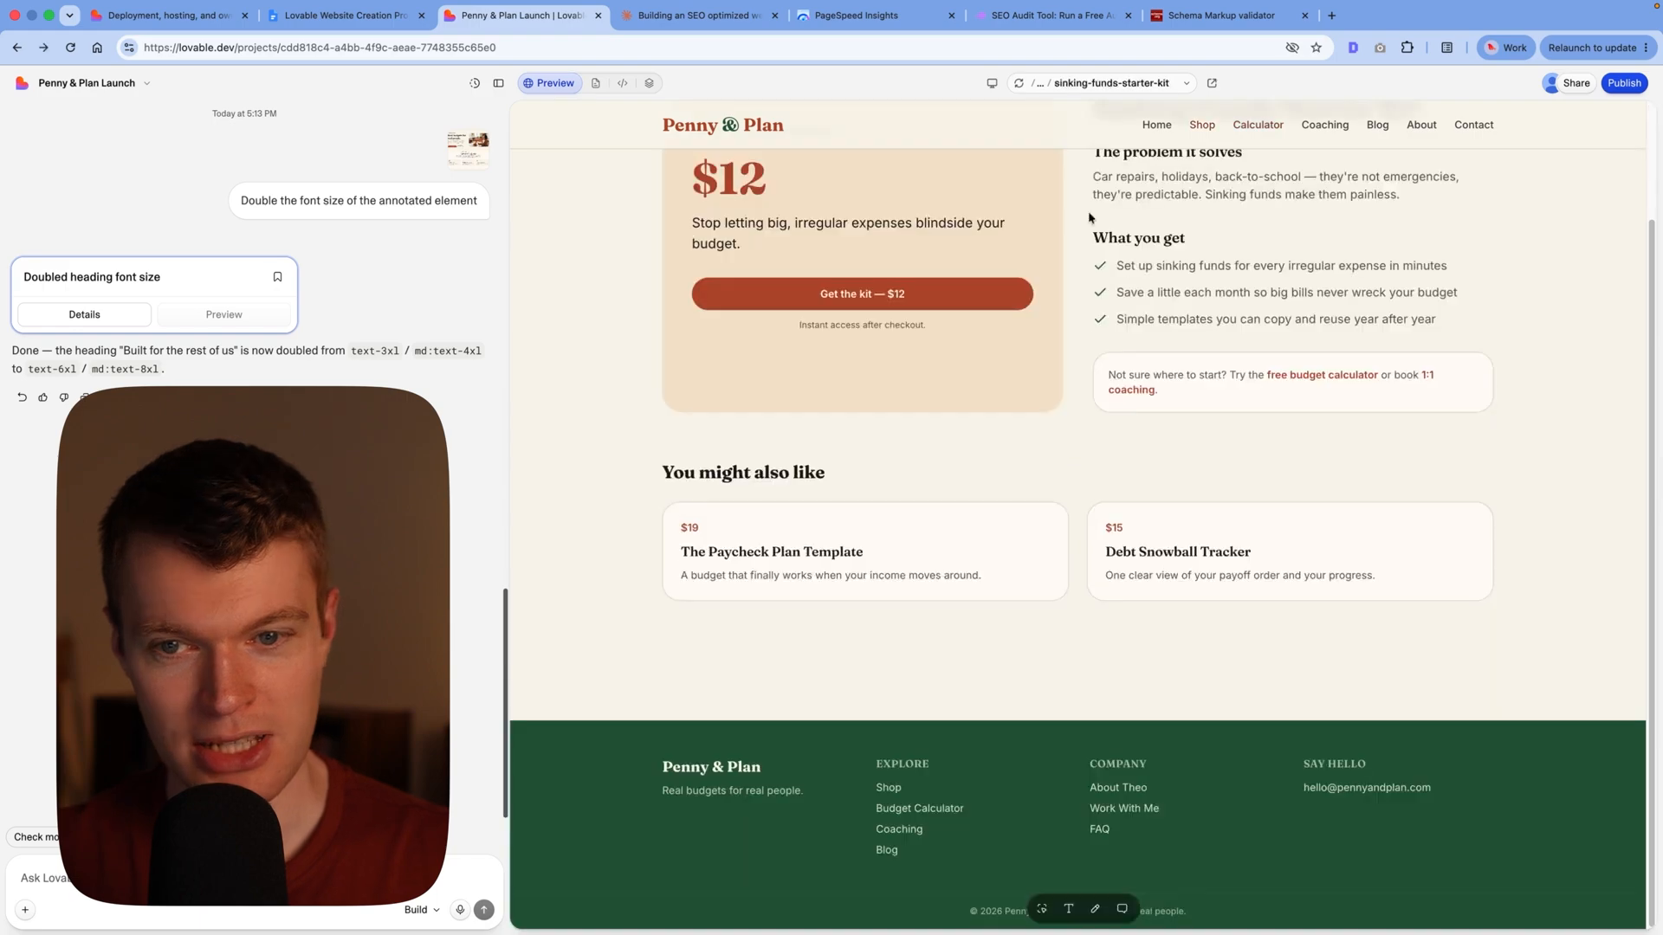
left_click(1144, 390)
left_click(1226, 356)
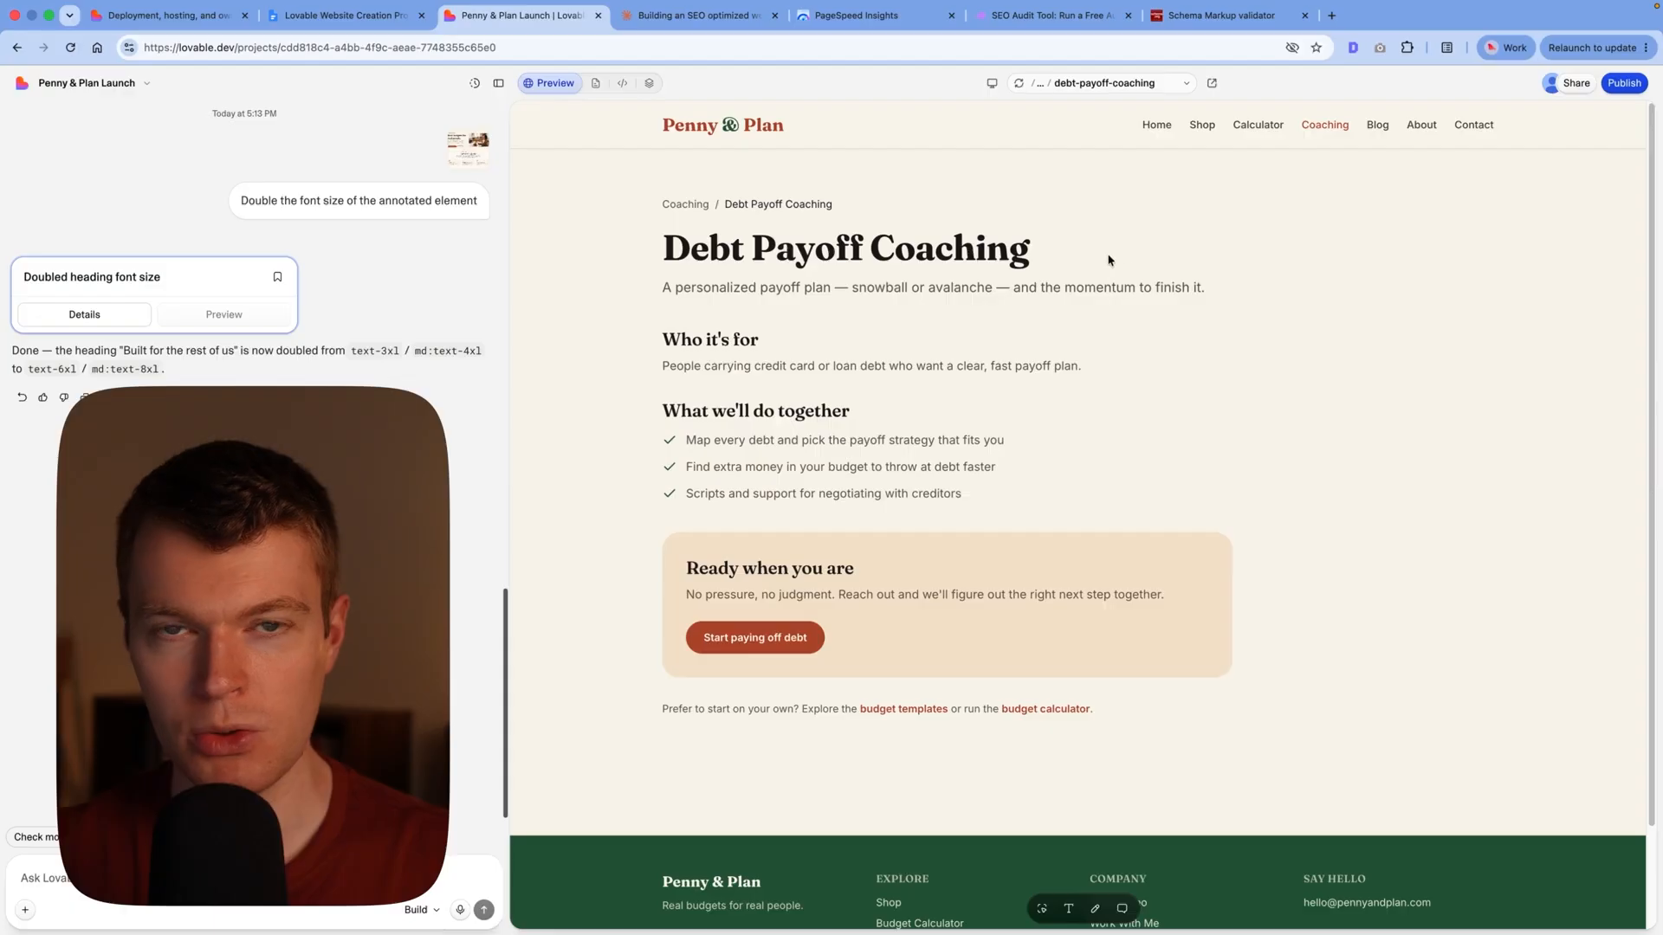
Step: Review the About page reached from the homepage footer, highlighting the founder's name in its heading
scroll(1309, 384, "down", 2)
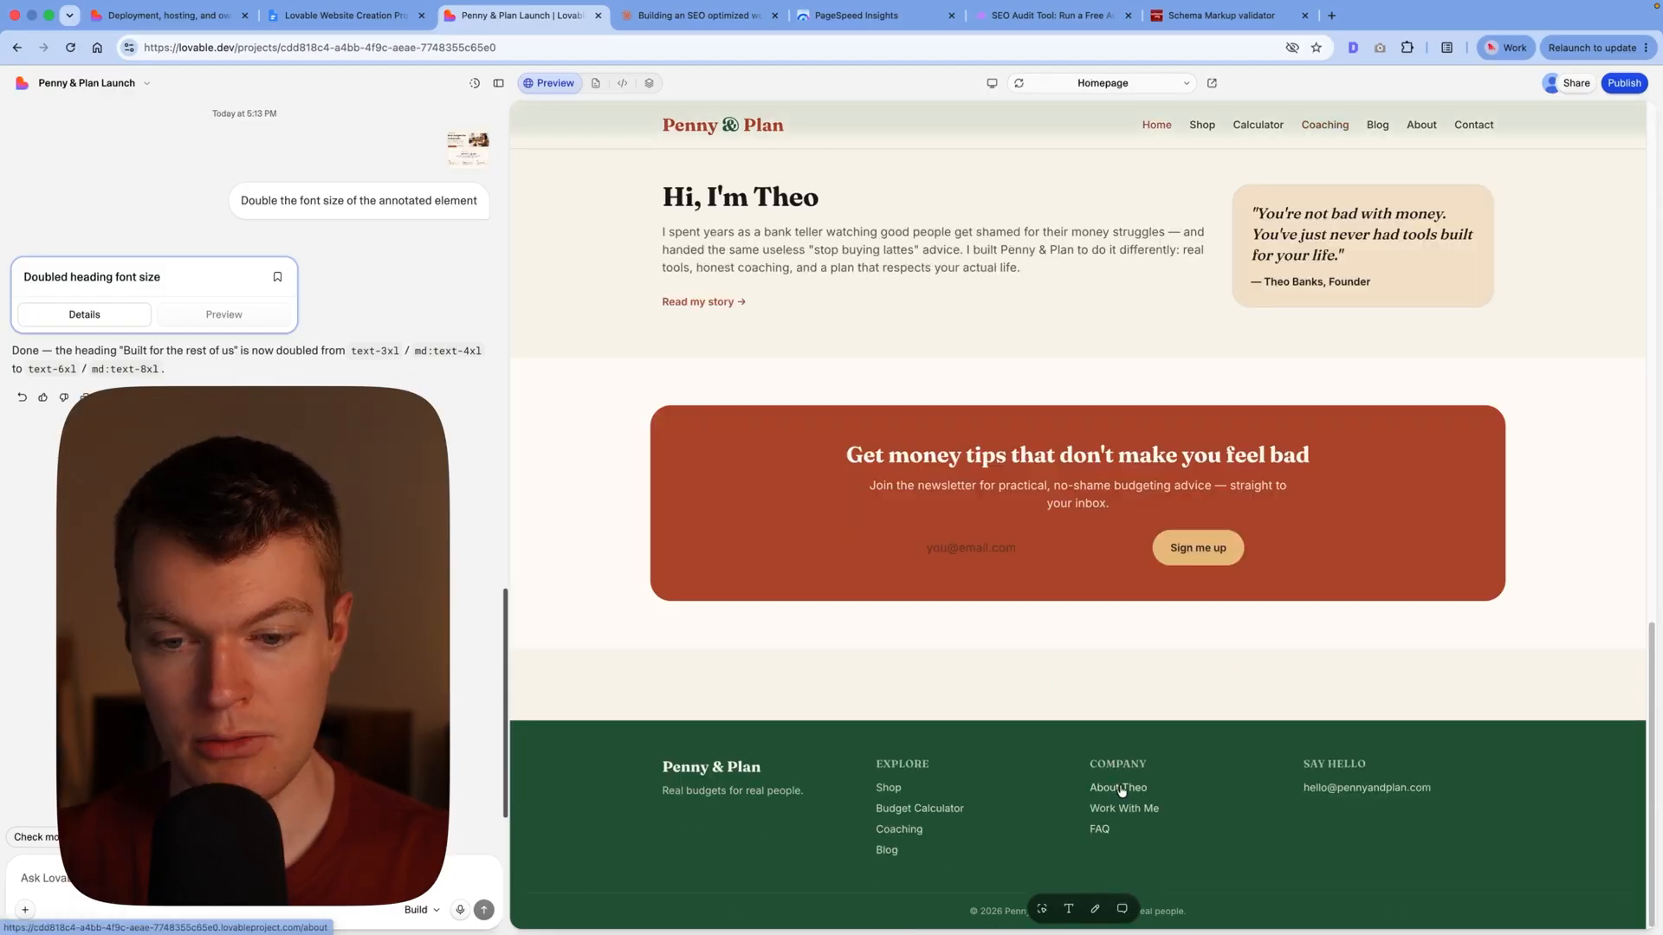
left_click(1117, 787)
left_click_drag(997, 232, 783, 222)
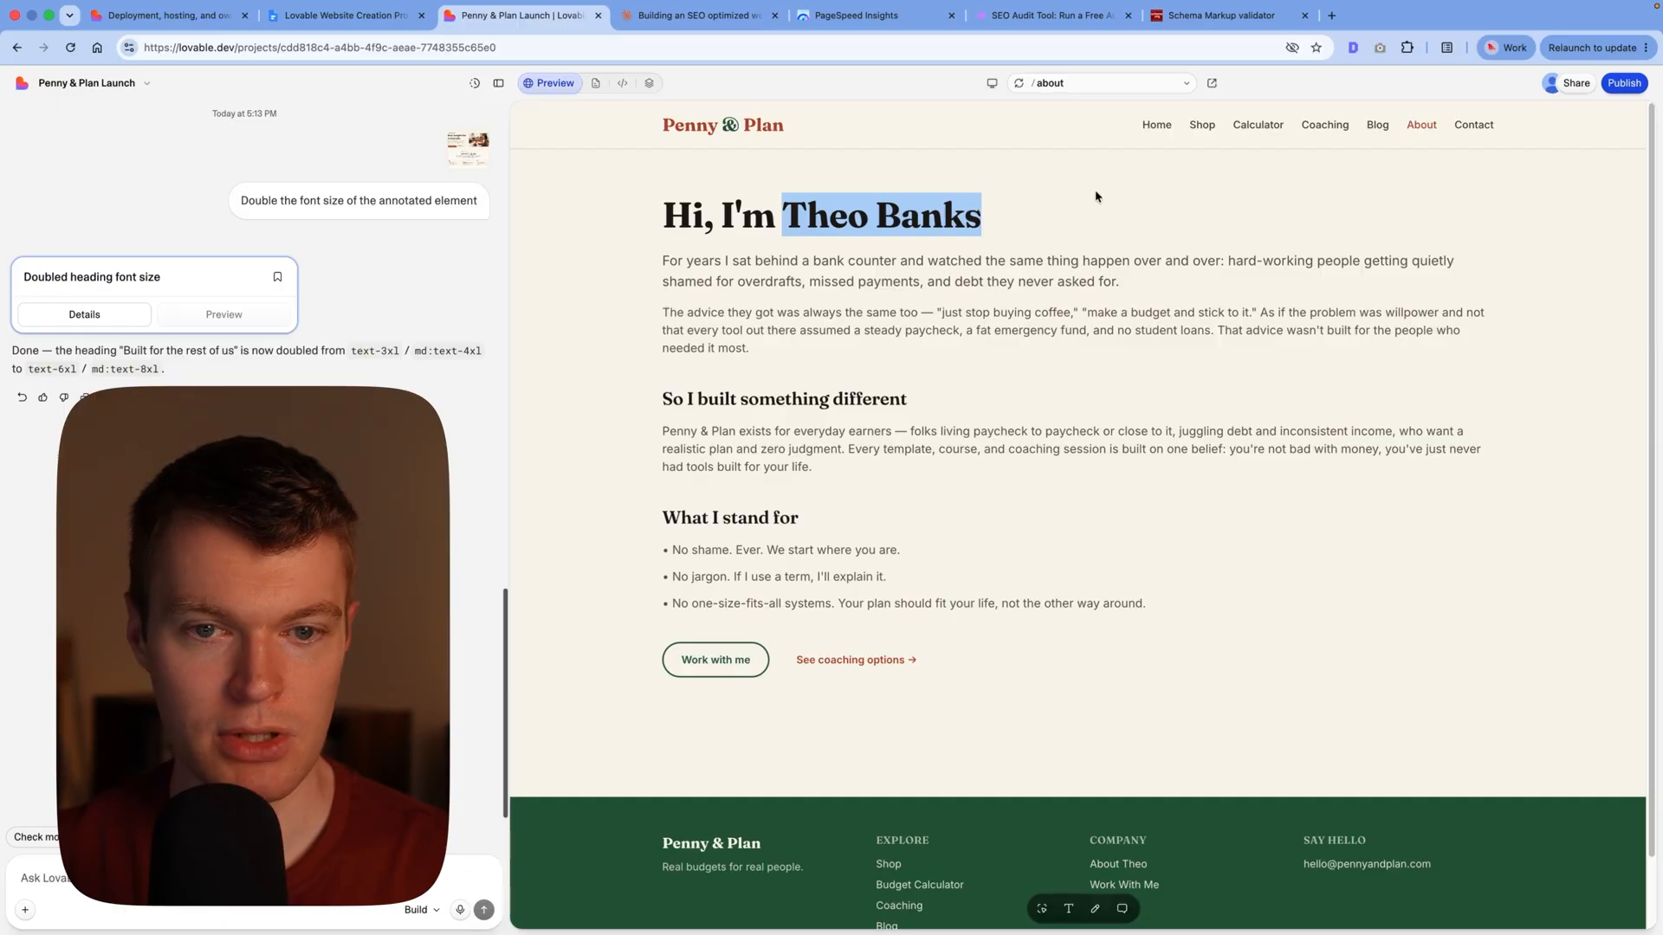
scroll(1156, 767, "down", 2)
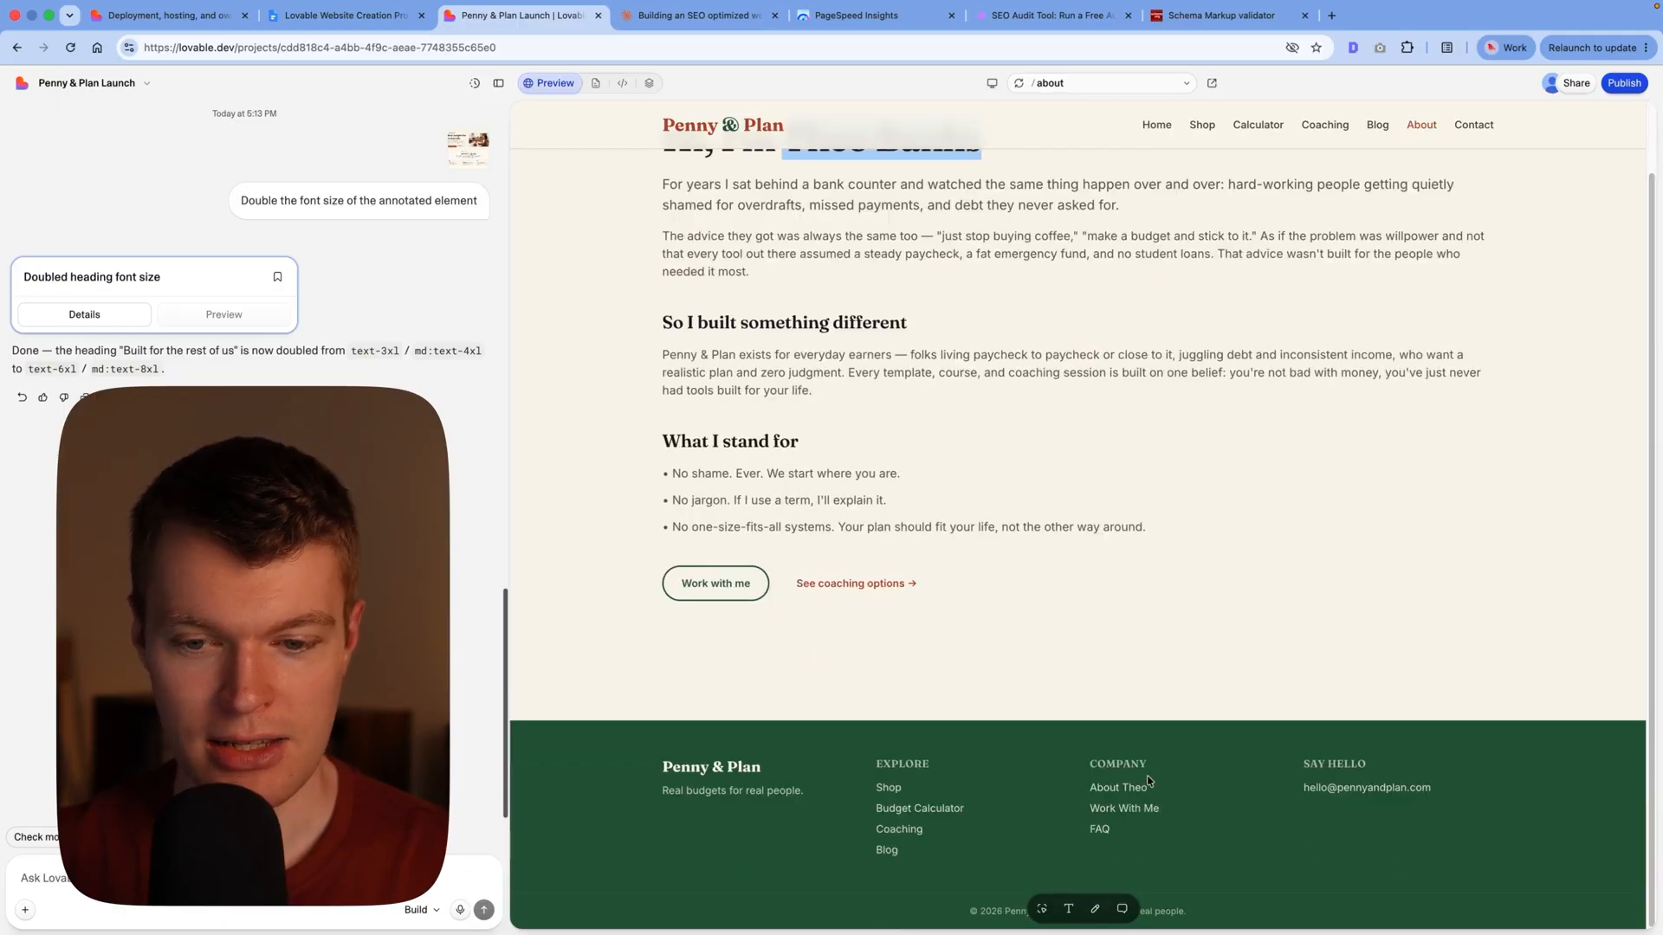
Step: View the FAQ page, expanding and collapsing the question "Do I need to be good with money already?"
left_click(1124, 795)
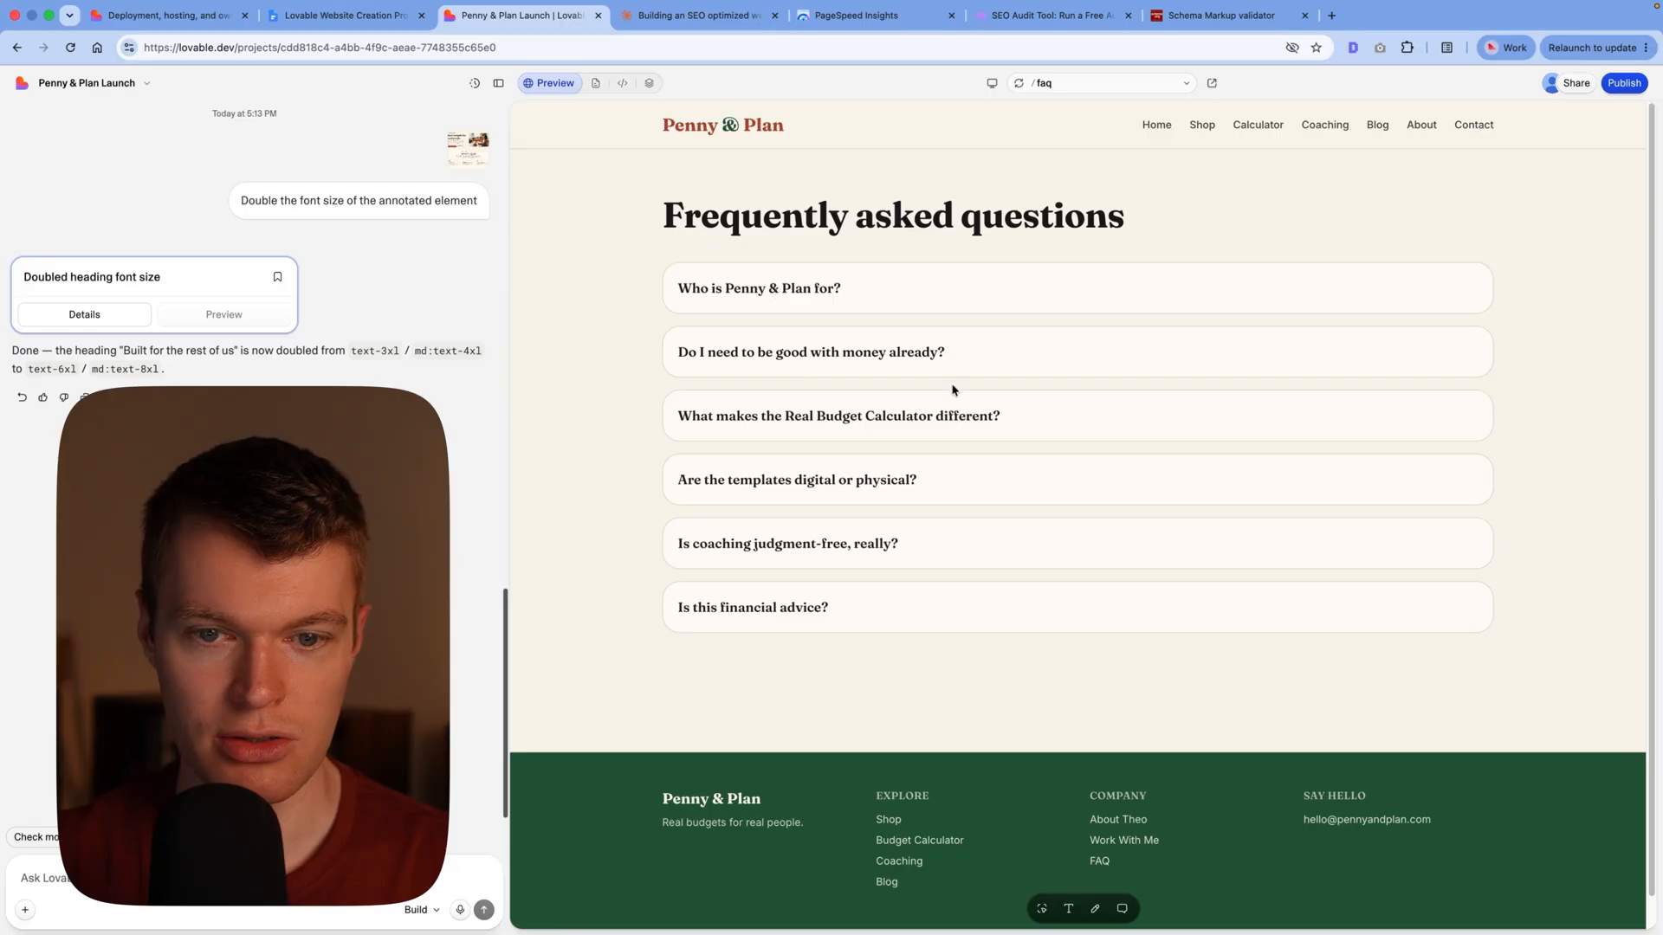
left_click(942, 364)
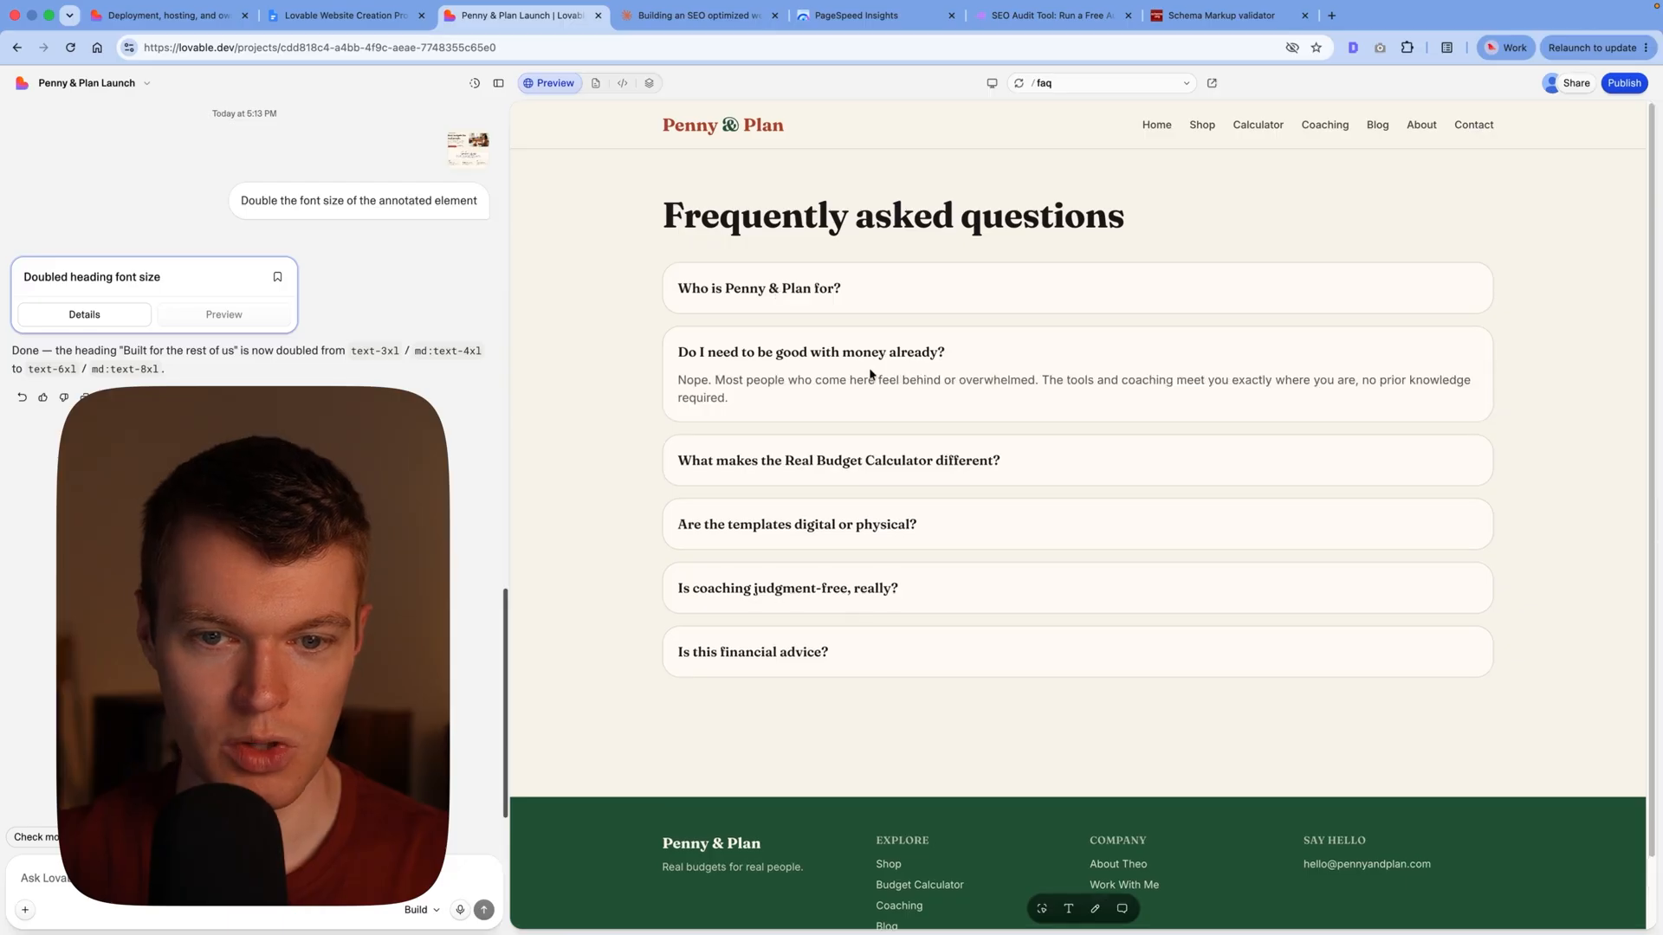
left_click(940, 355)
Step: Browse the blog and check the posts "How to Build a Sinking Fund for Big Expenses" and "How to Negotiate With Creditors (Scripts Included)"
left_click(889, 884)
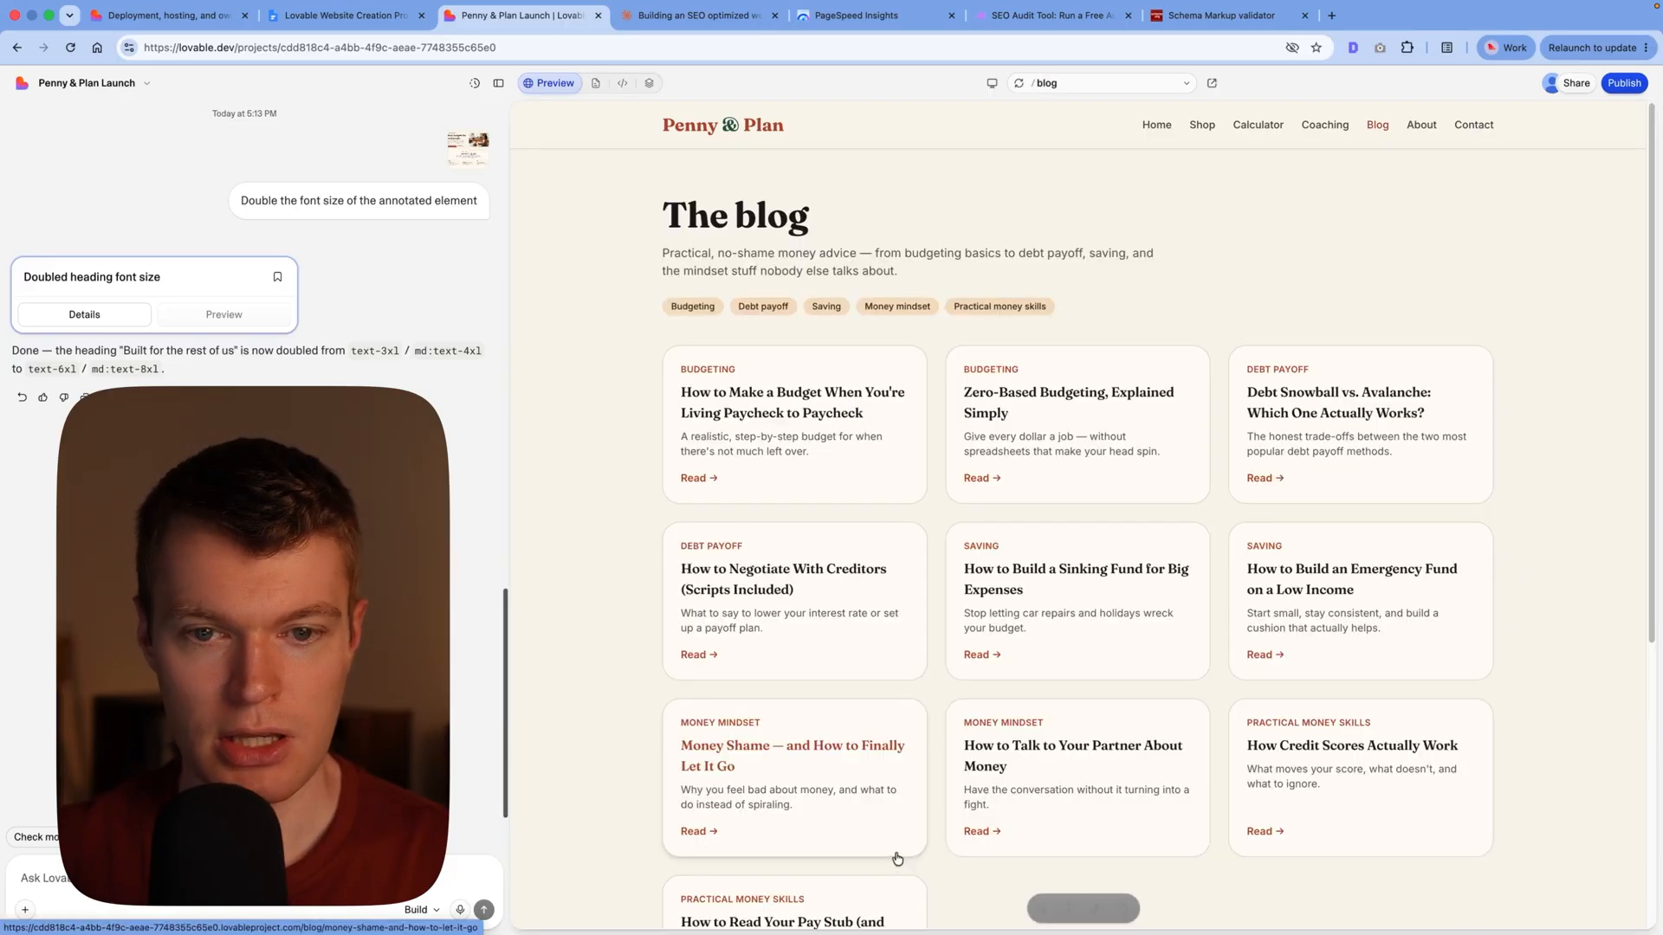
scroll(1040, 389, "down", 2)
left_click(1094, 416)
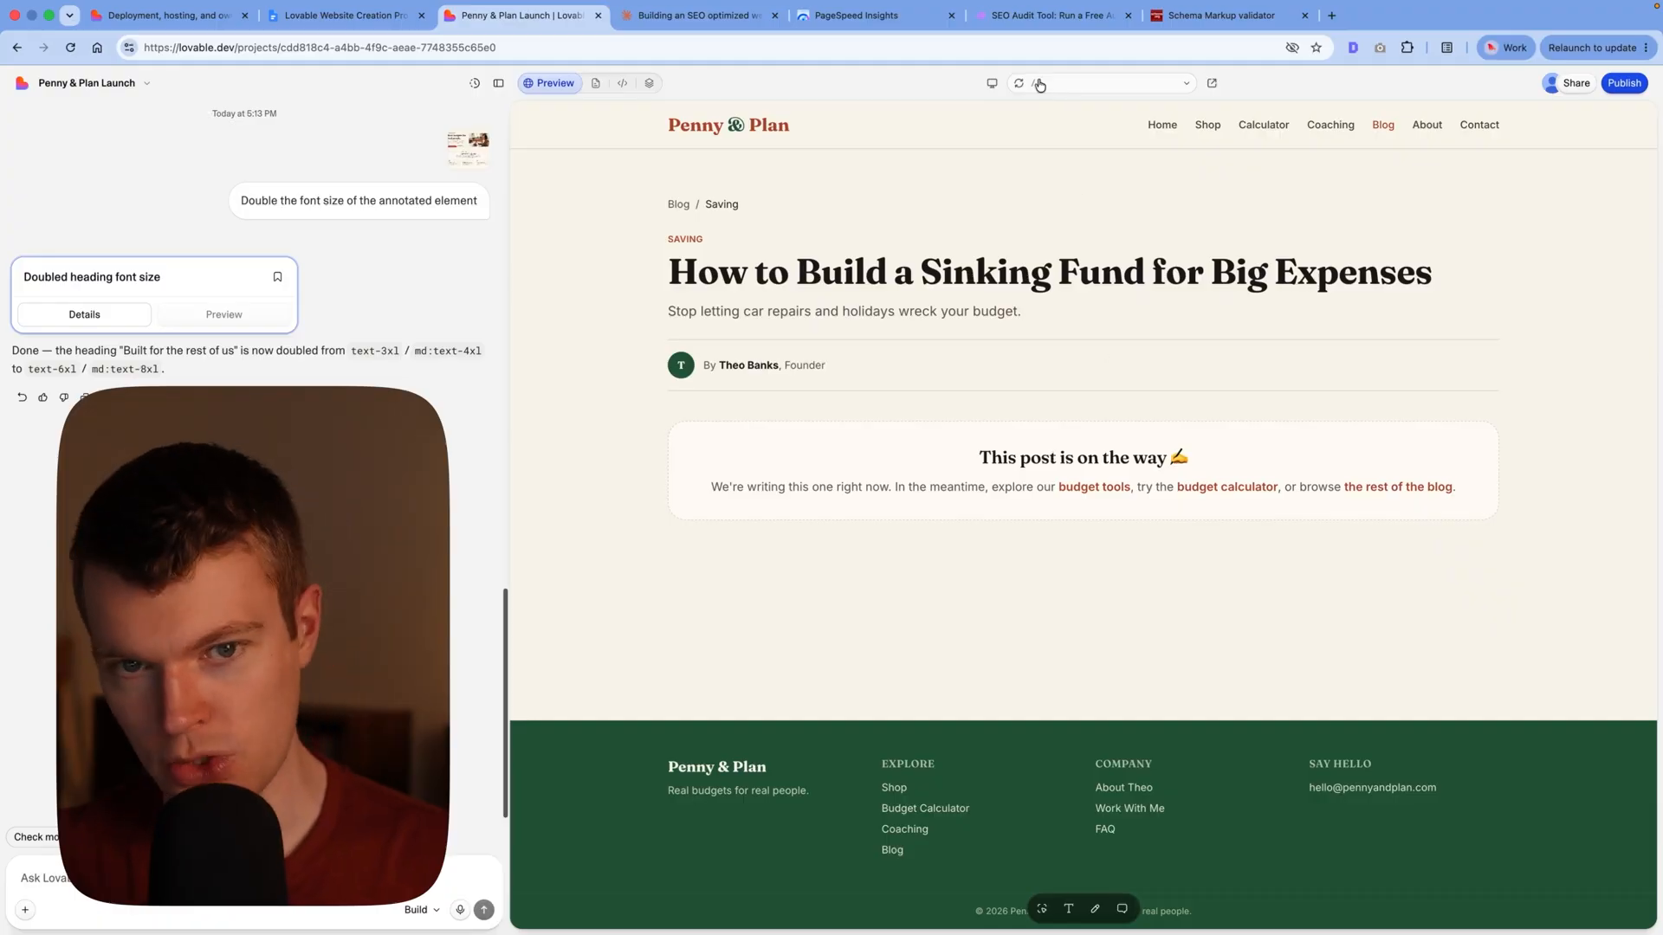
left_click(1078, 83)
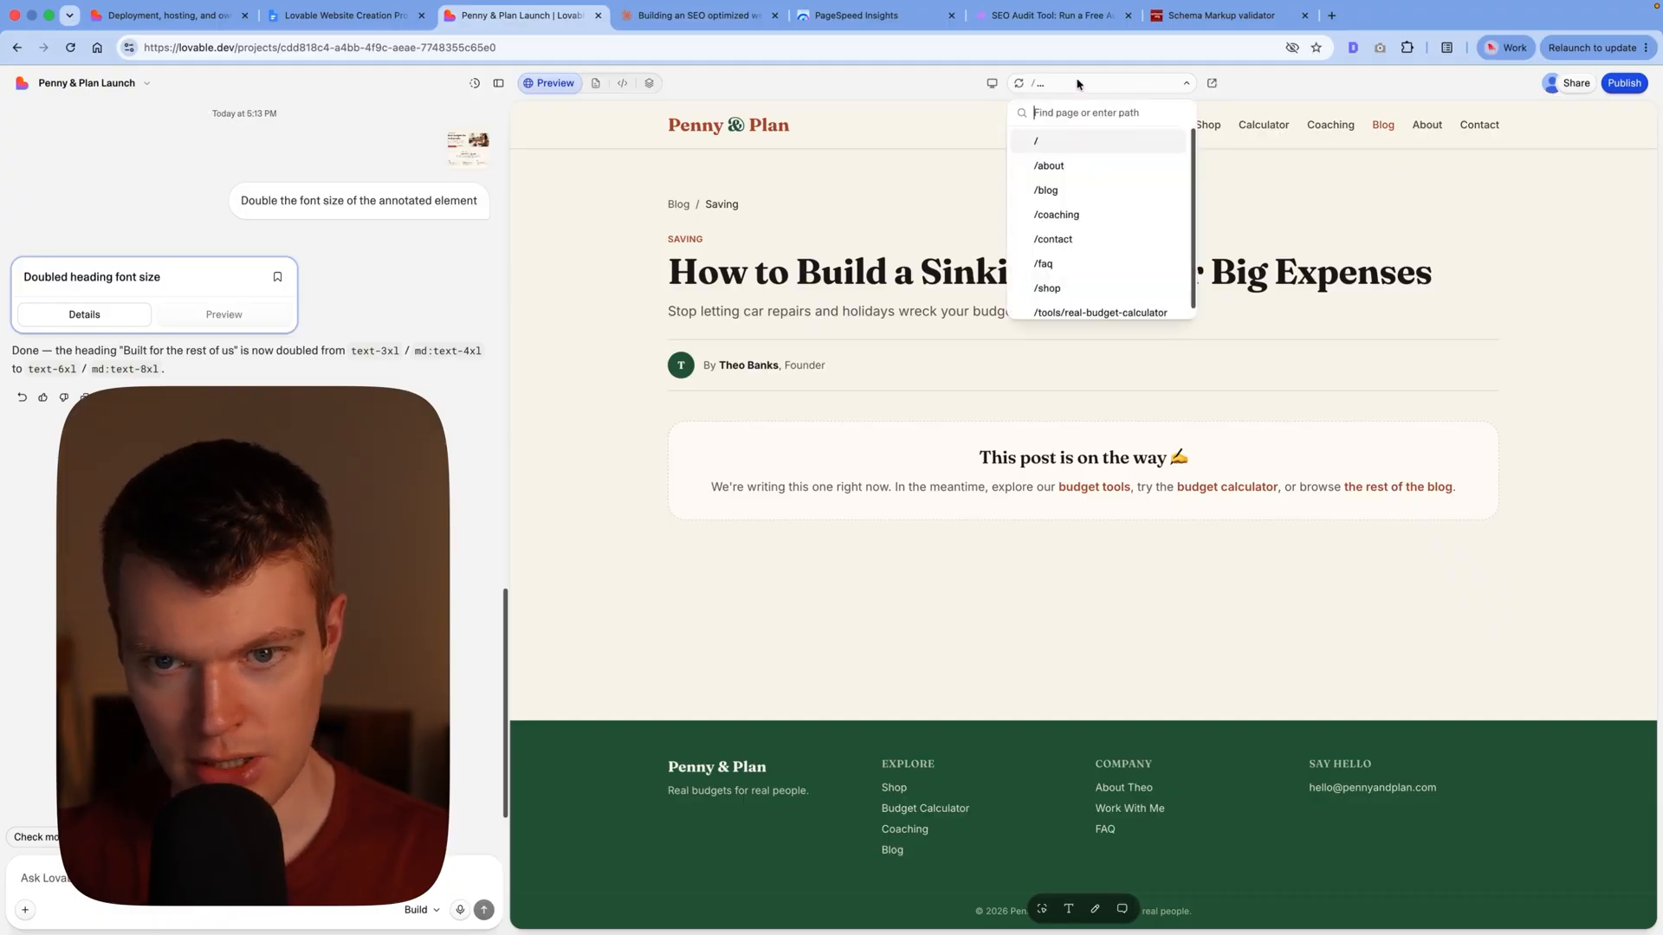
left_click(877, 229)
key("super+Left")
left_click(883, 428)
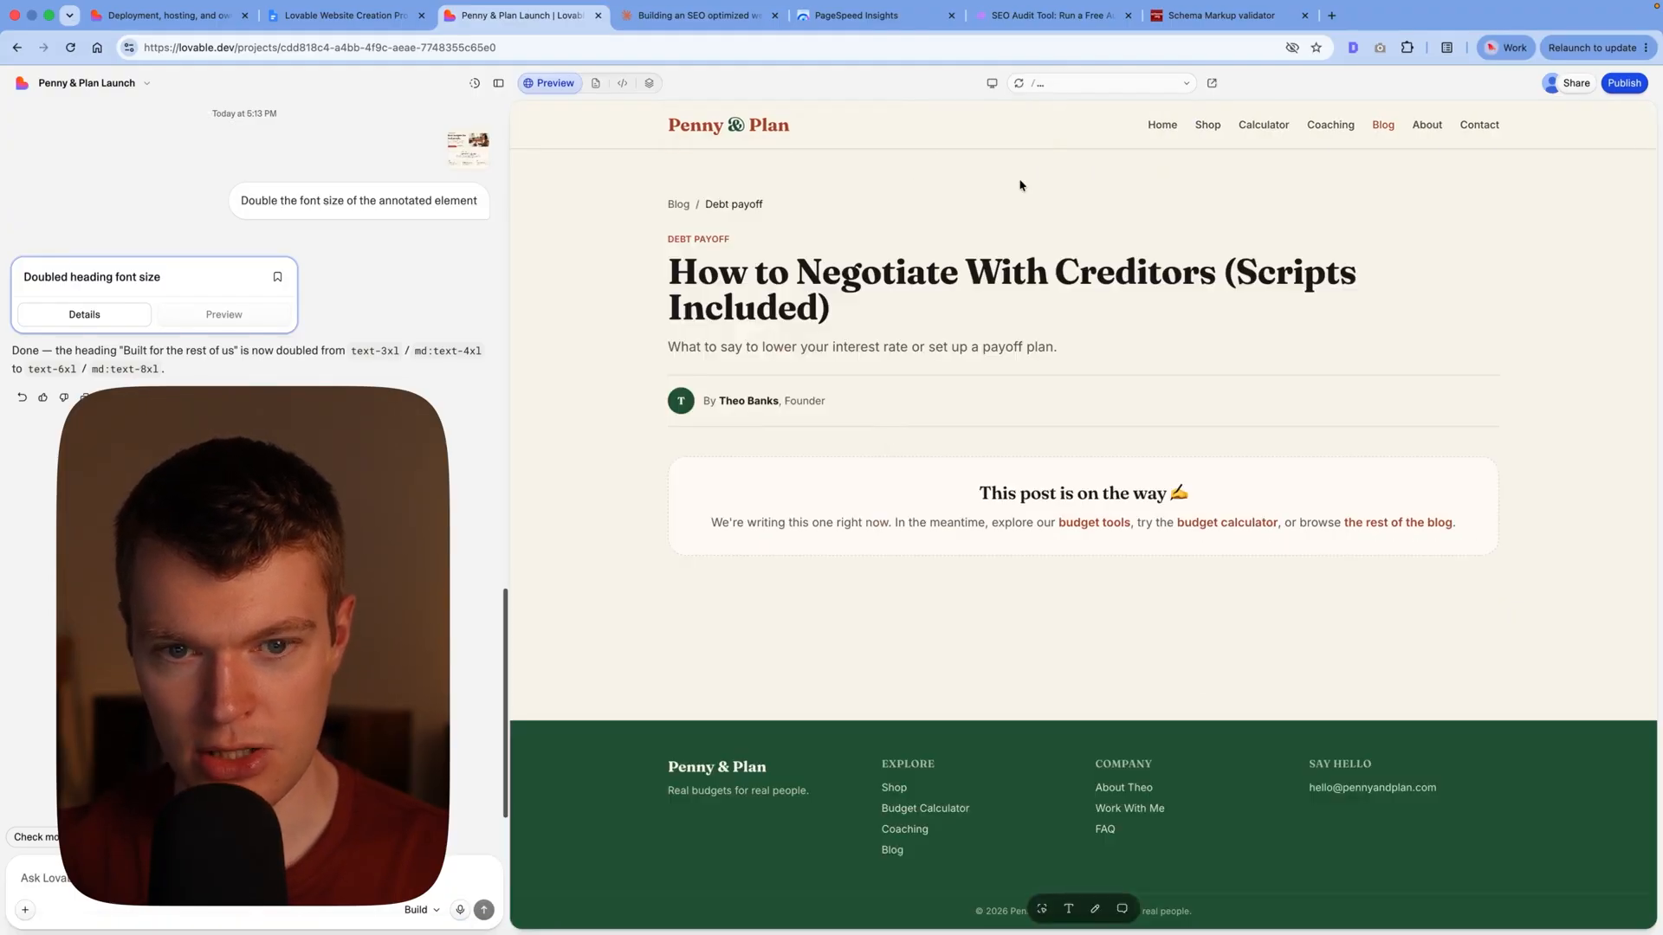
key("super+Left")
Step: Review and send the prompt to add a post titled "how to make a budget" with the supplied article content
scroll(1025, 287, "up", 2)
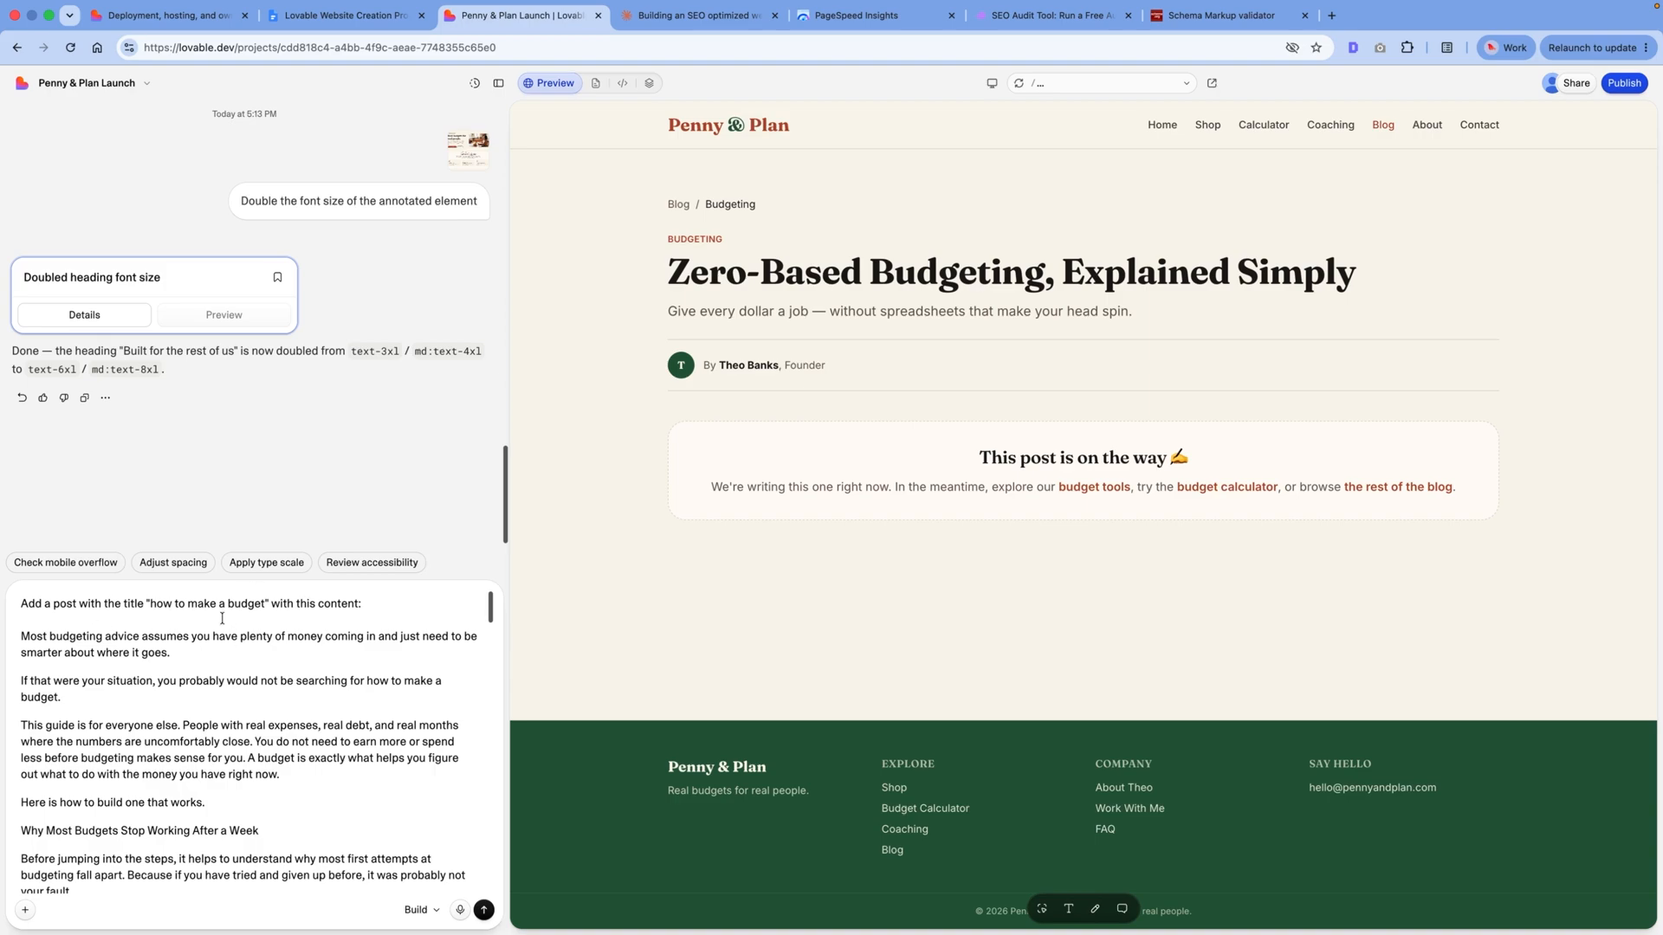
scroll(224, 615, "down", 15)
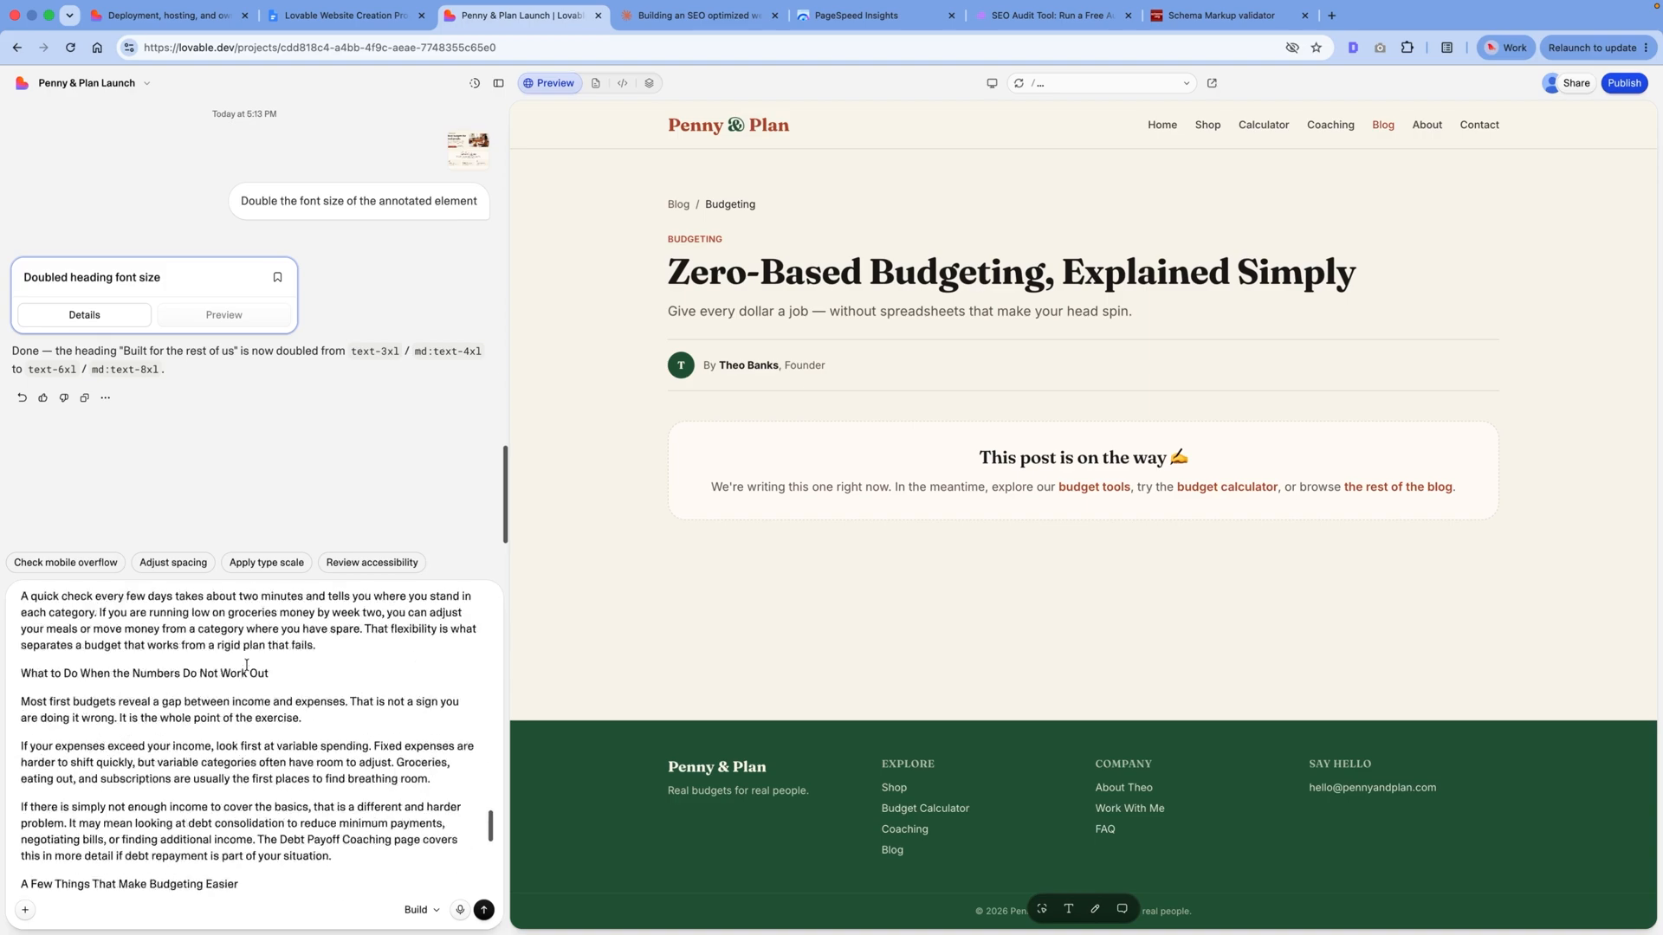
left_click(484, 911)
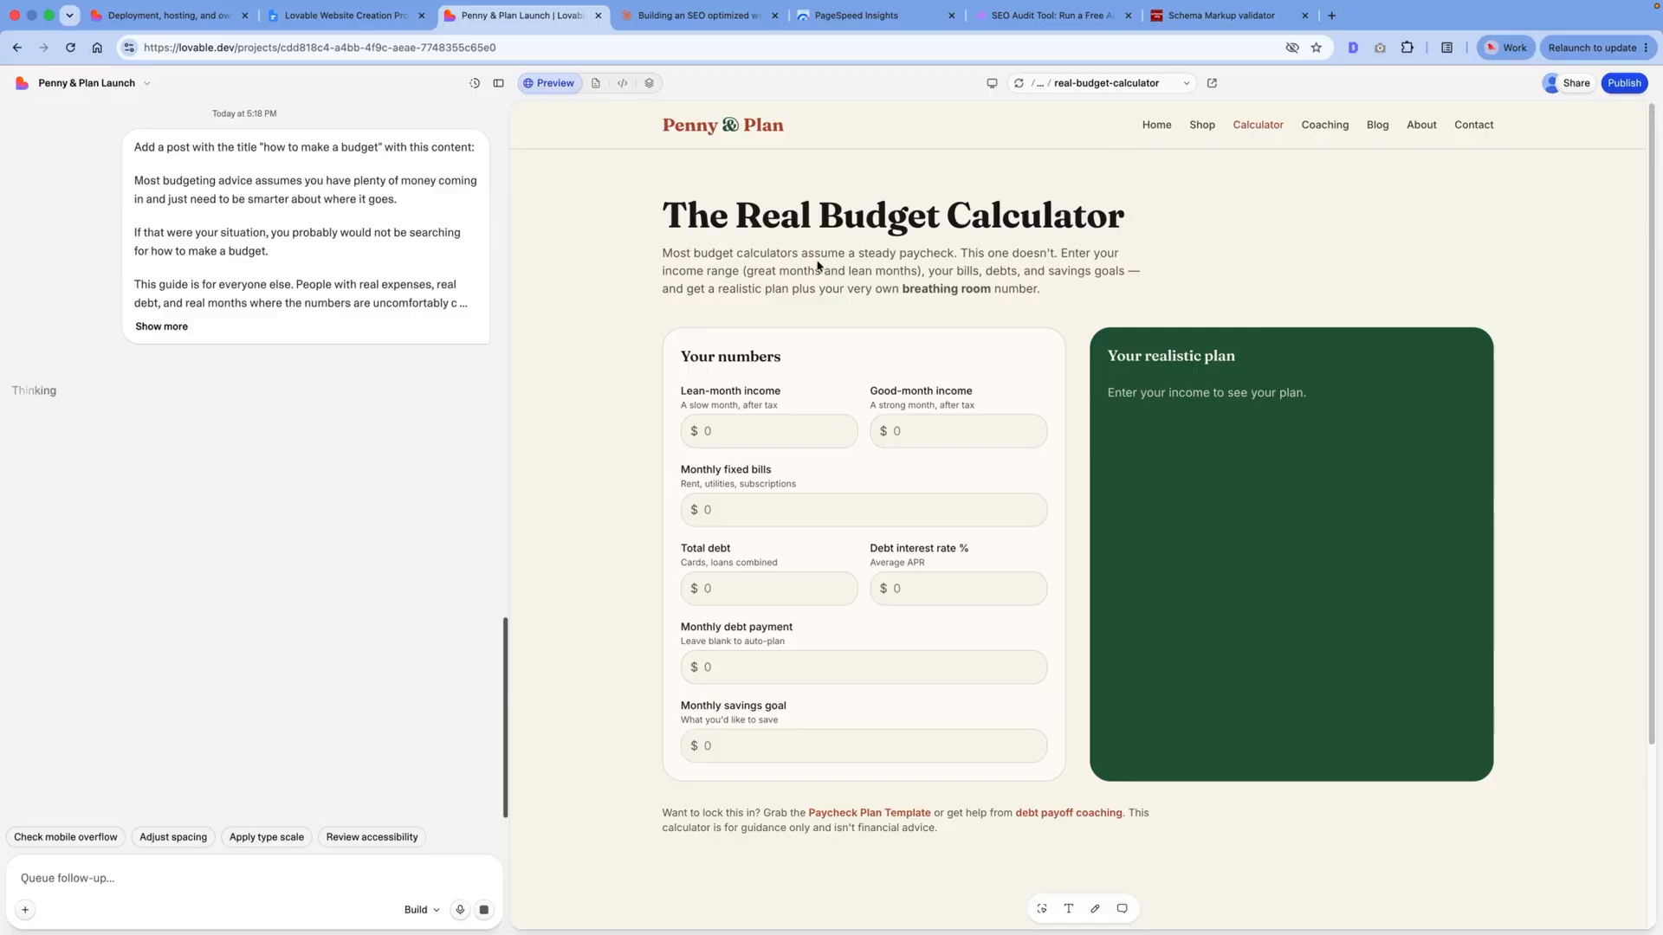
Step: Test the Real Budget Calculator with a lean-month income of 2000 and a good-month income of 3000
left_click(724, 431)
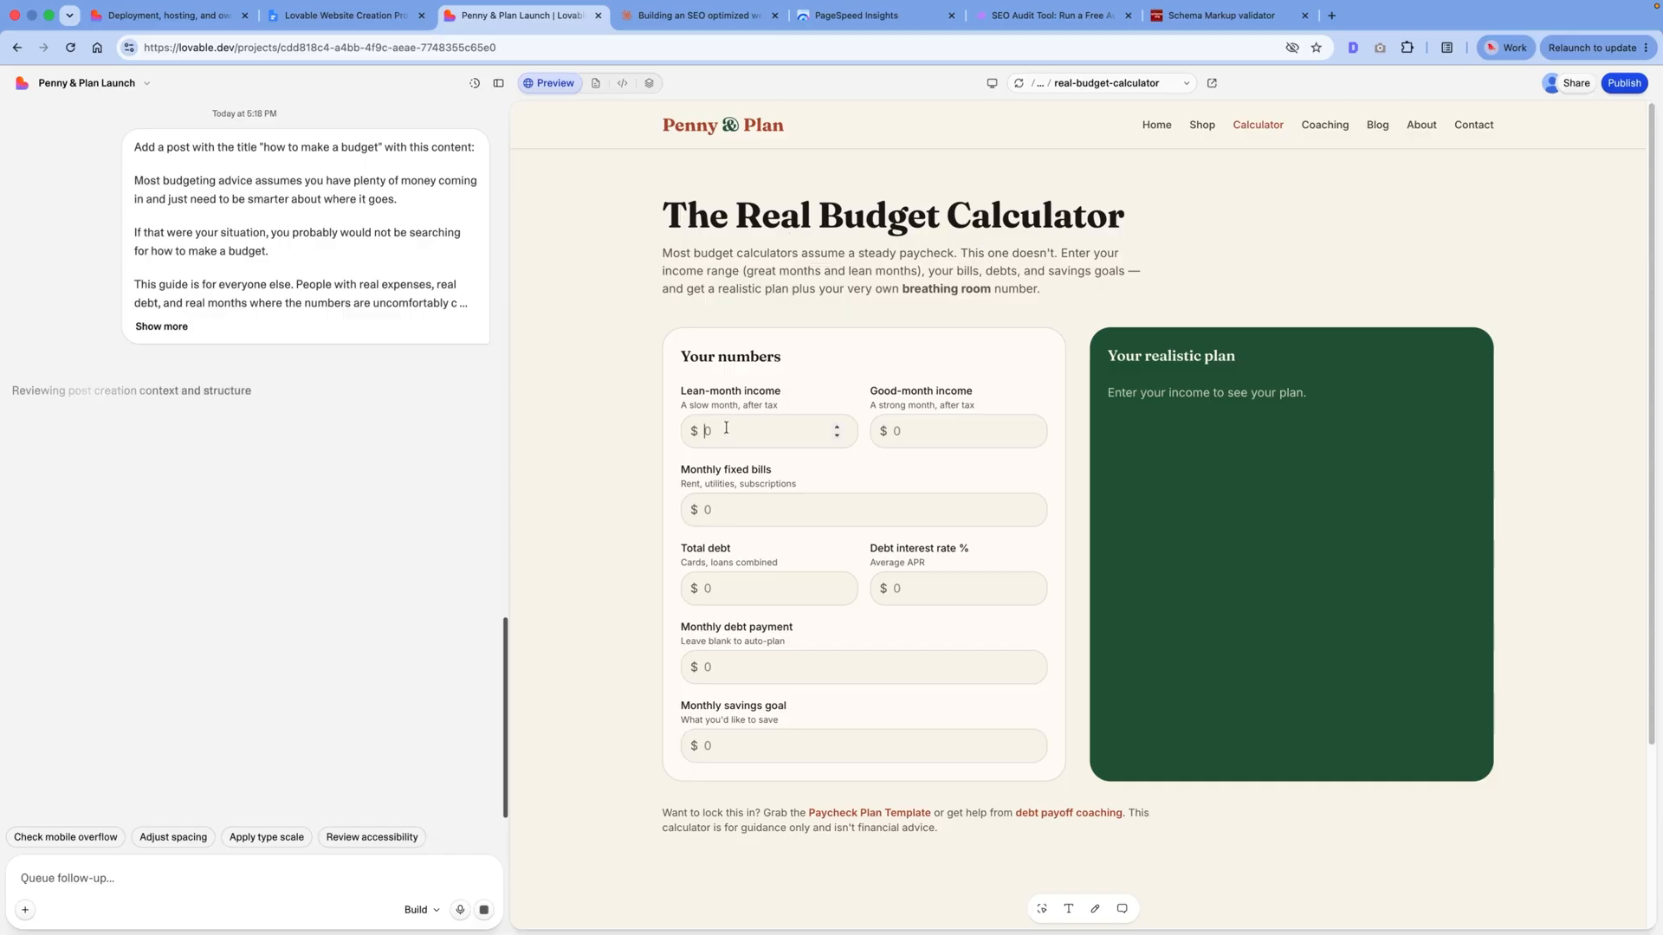
type("2000")
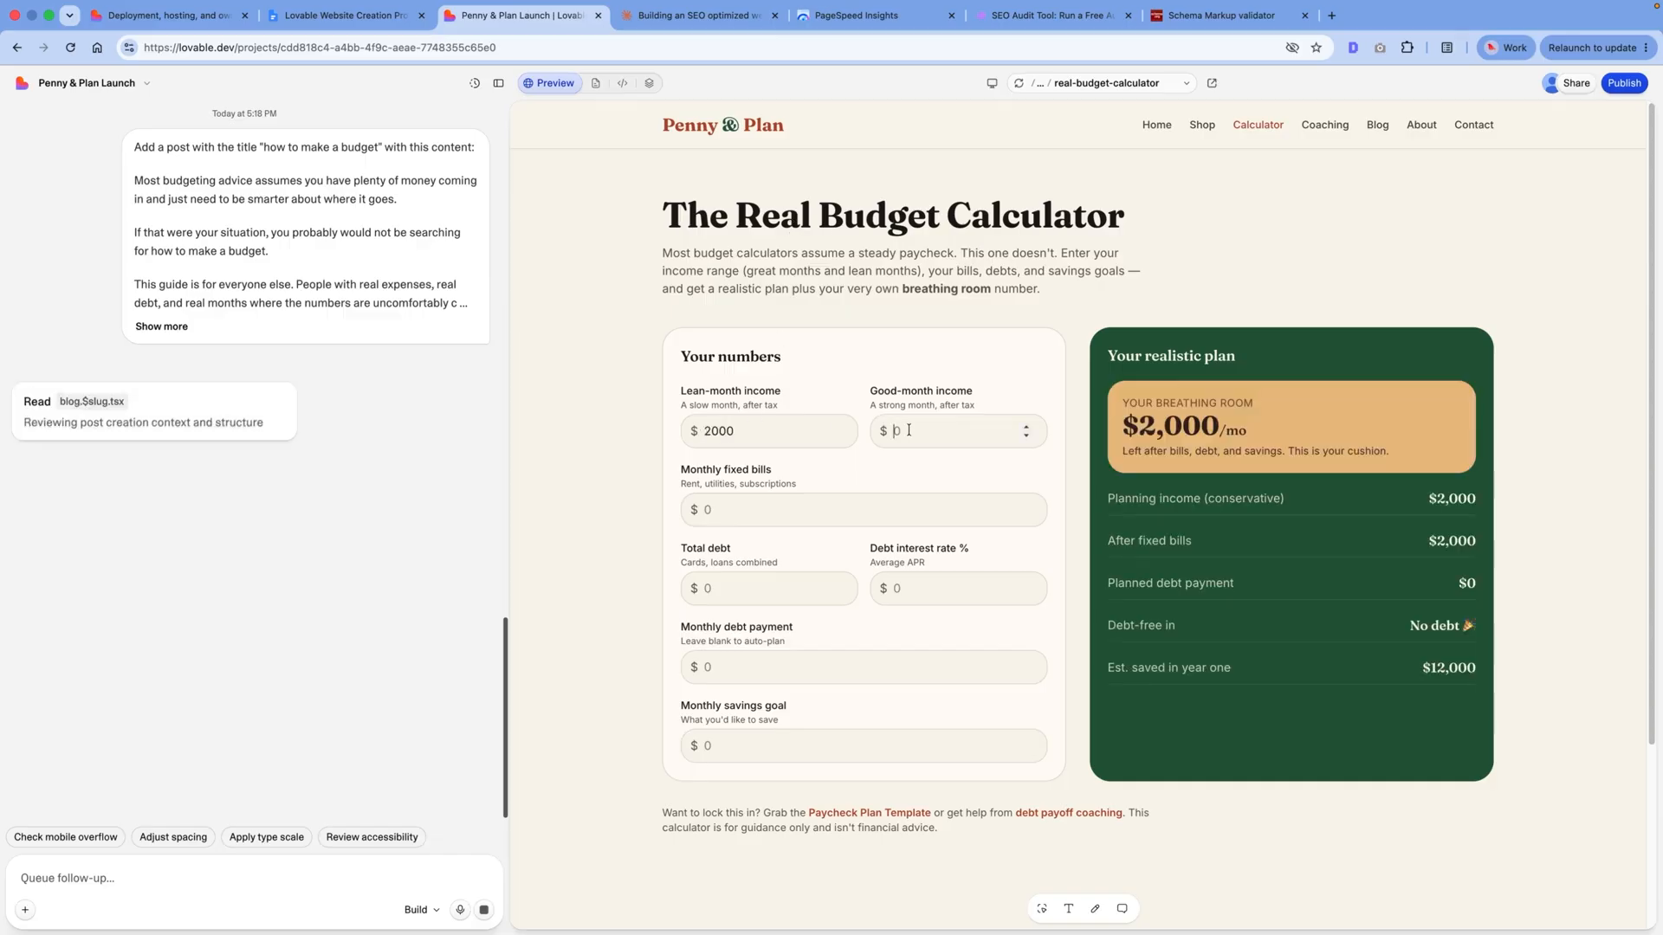
left_click(909, 430)
type("30000")
key("BackSpace")
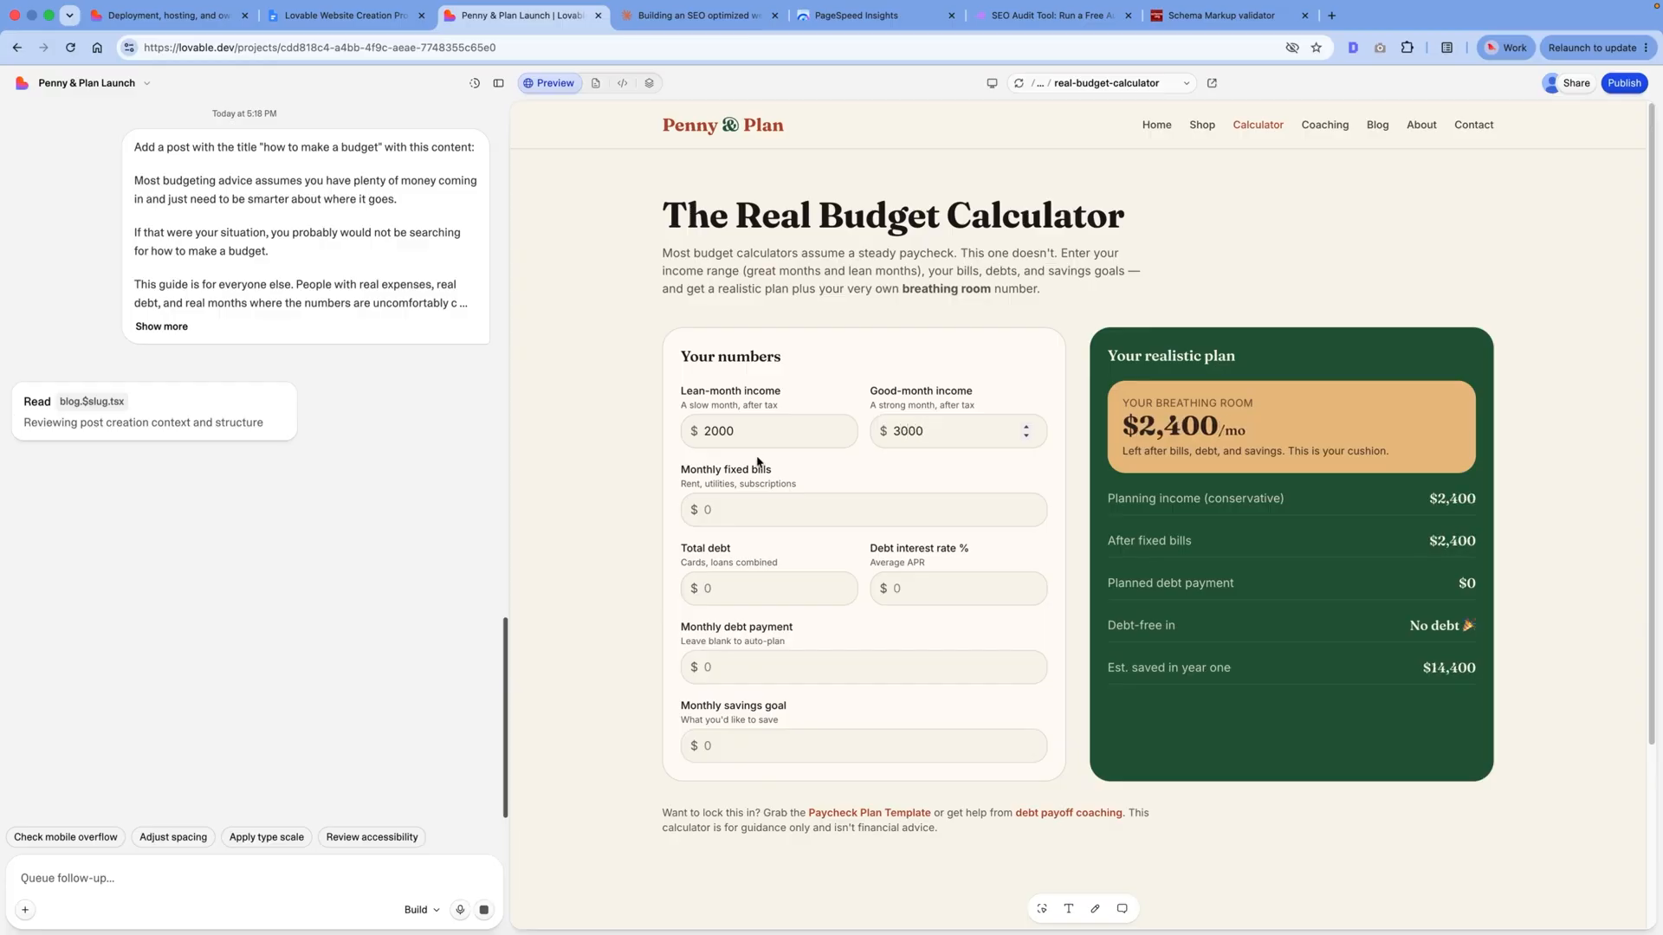
Step: Test the calculator with fixed bills 500, total debt 500, interest rate 2, monthly debt payment 200 and savings goal 300
key("Tab")
type("500")
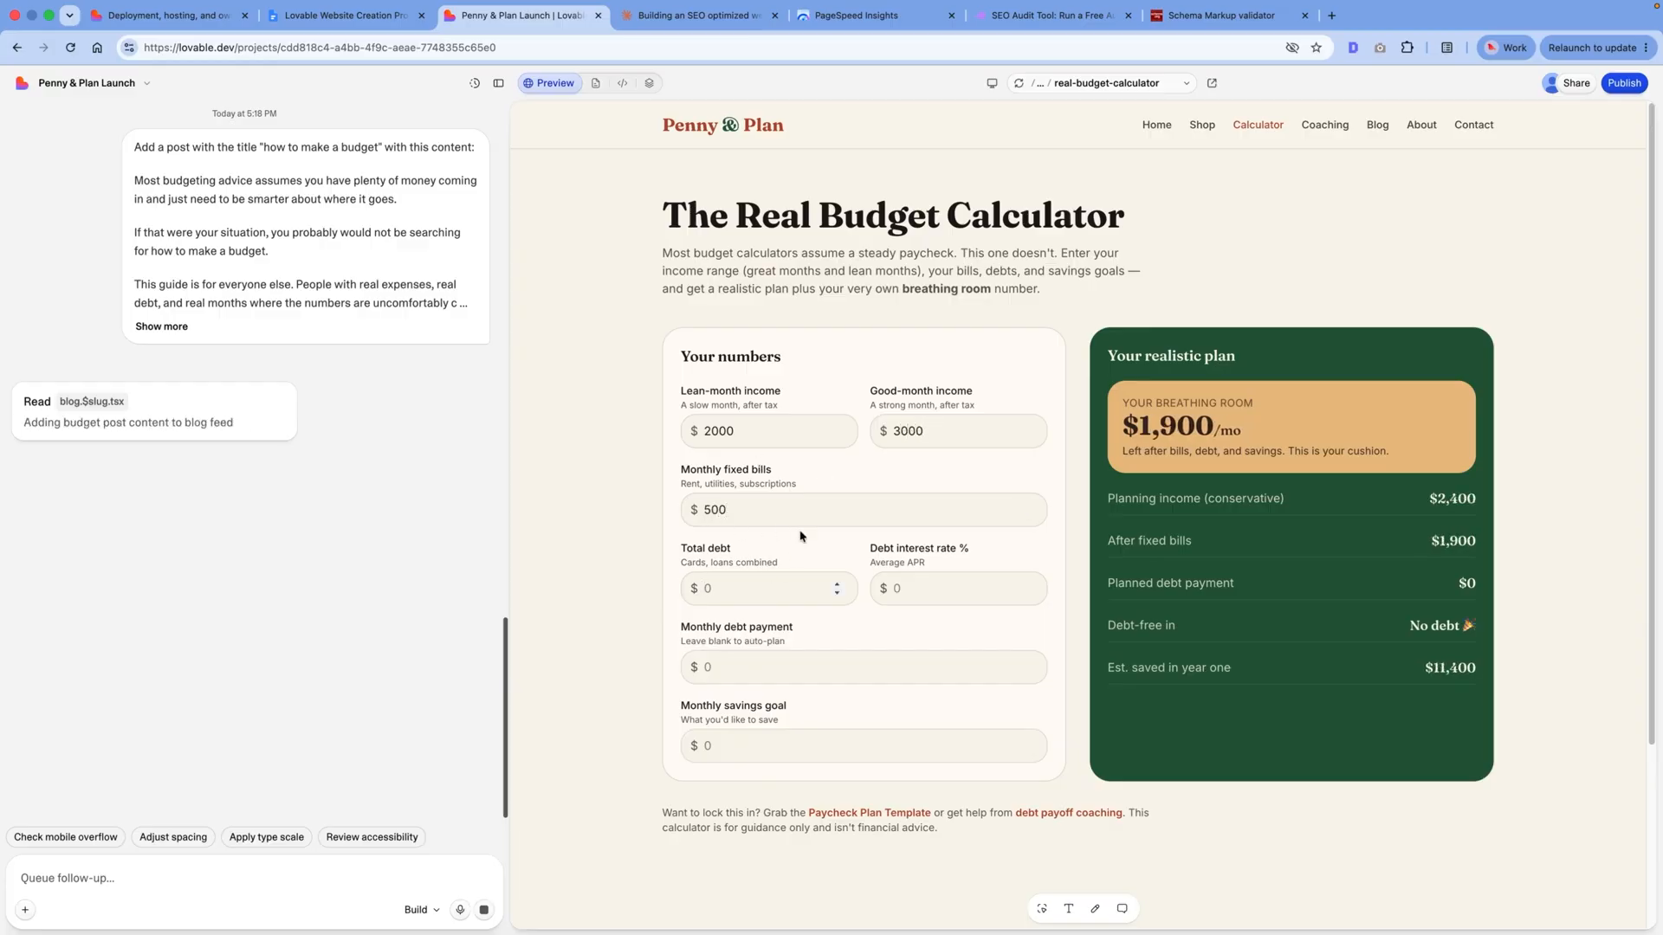
type("500")
type("2")
type("200")
key("Tab")
type("300")
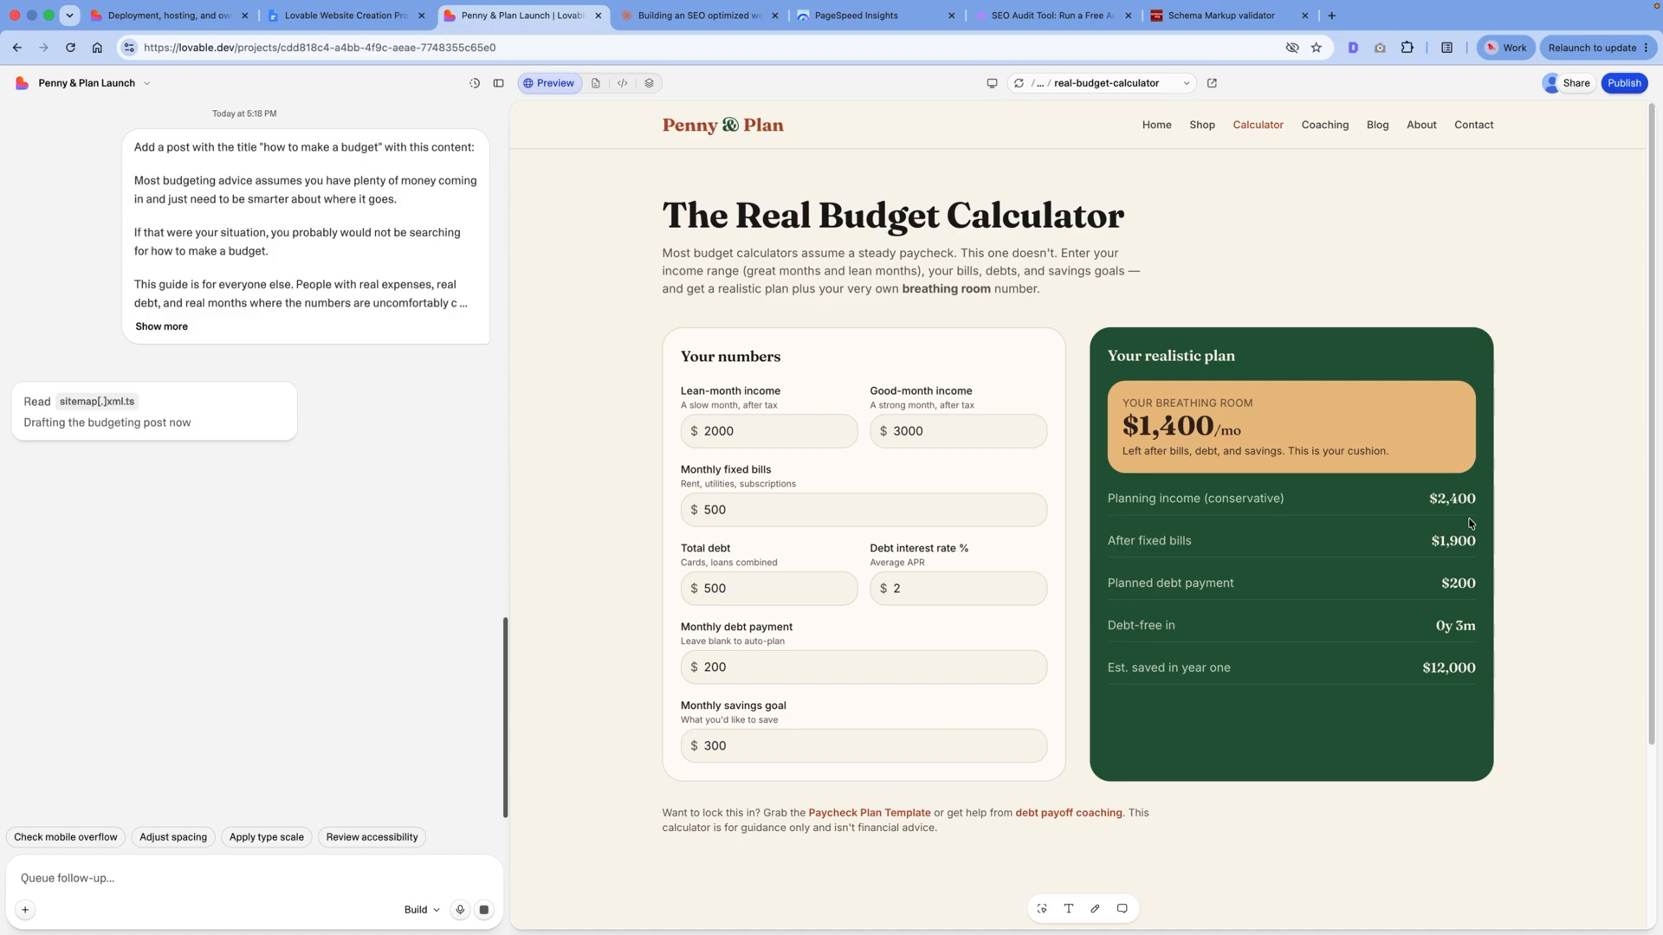
scroll(1002, 786, "down", 1)
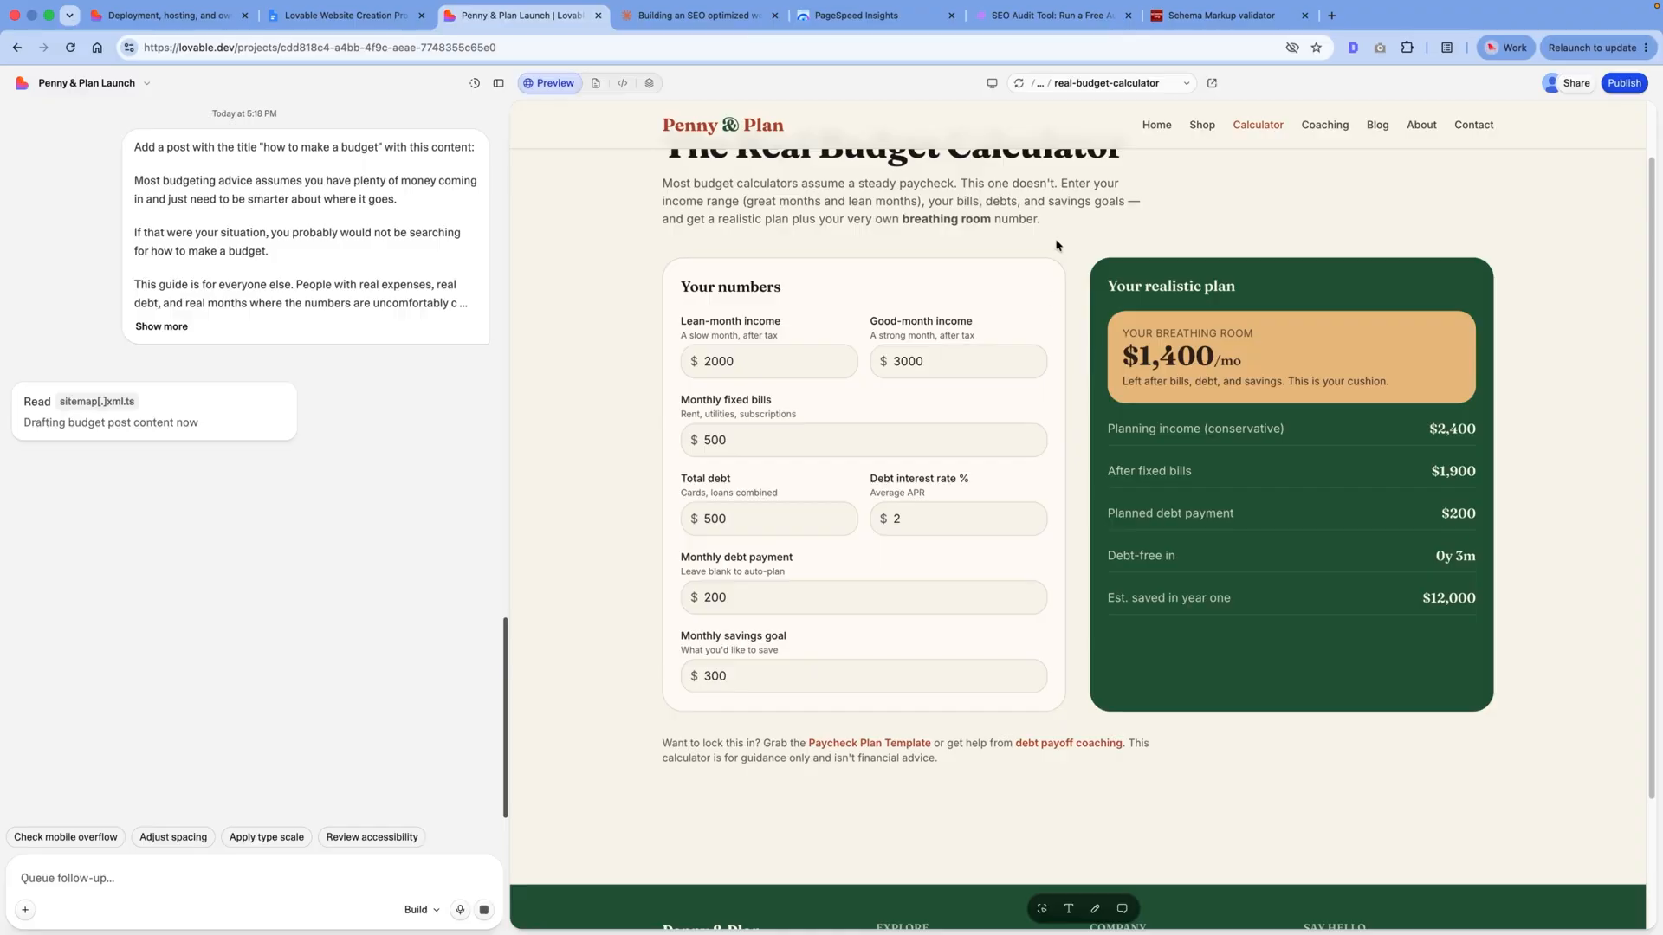
Step: Check the Real Budget Calculator description under Tools in the Lovable Website Creation Prompts Google Doc, and return to the Lovable project
key("ctrl+shift+Tab")
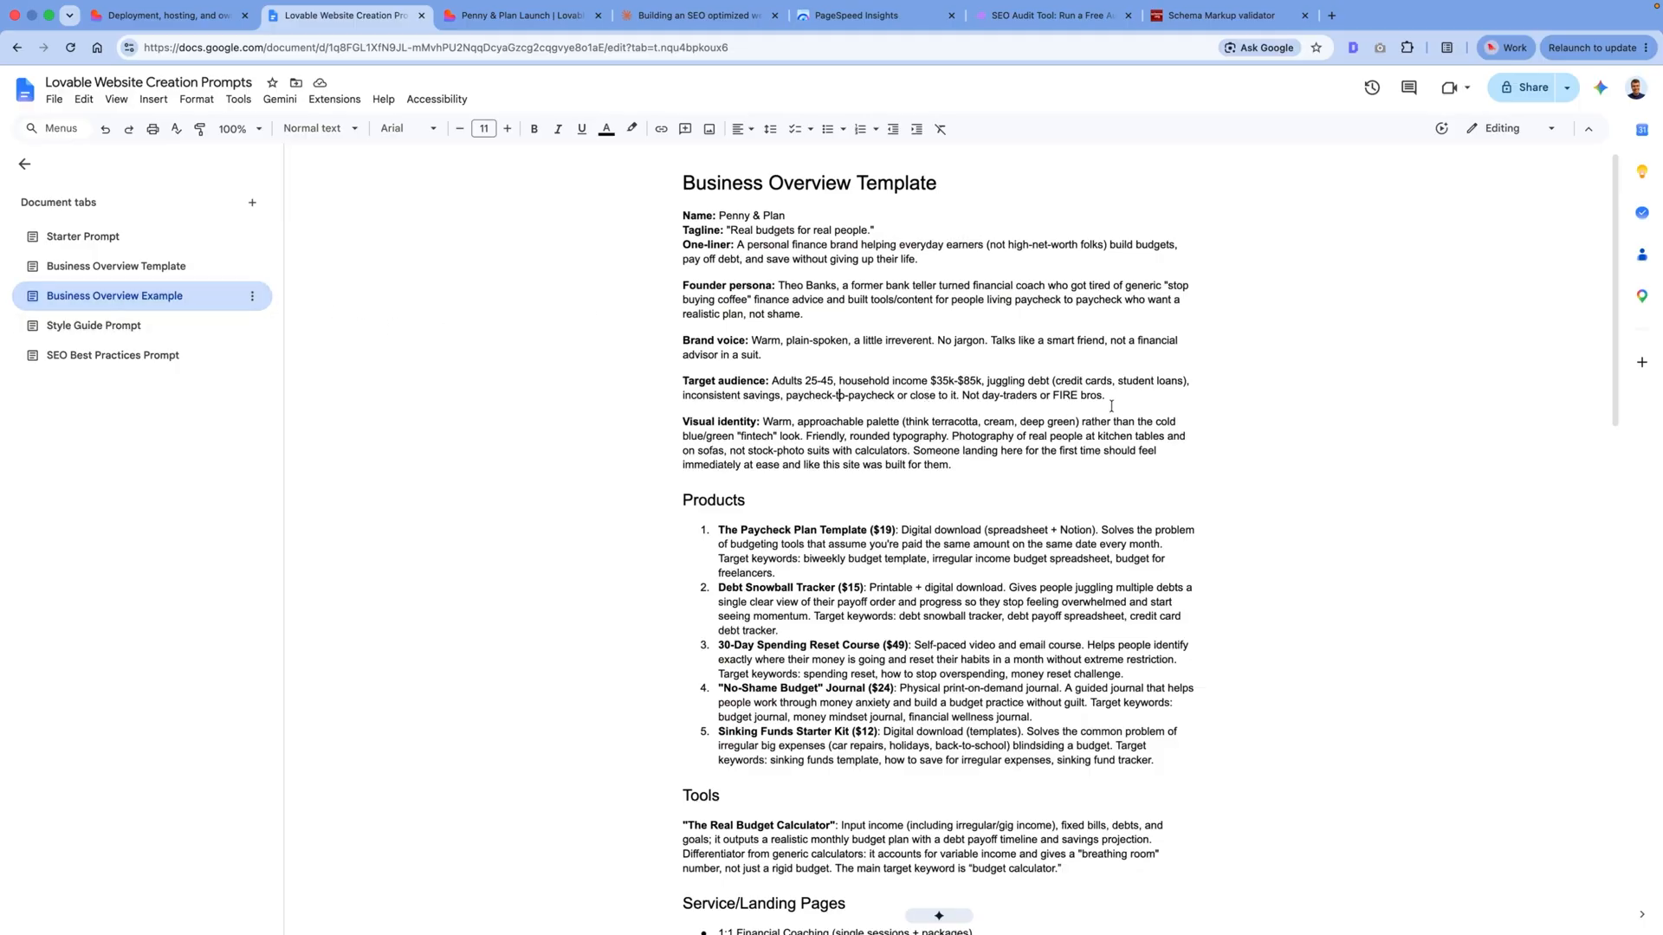
scroll(973, 382, "down", 5)
triple_click(837, 422)
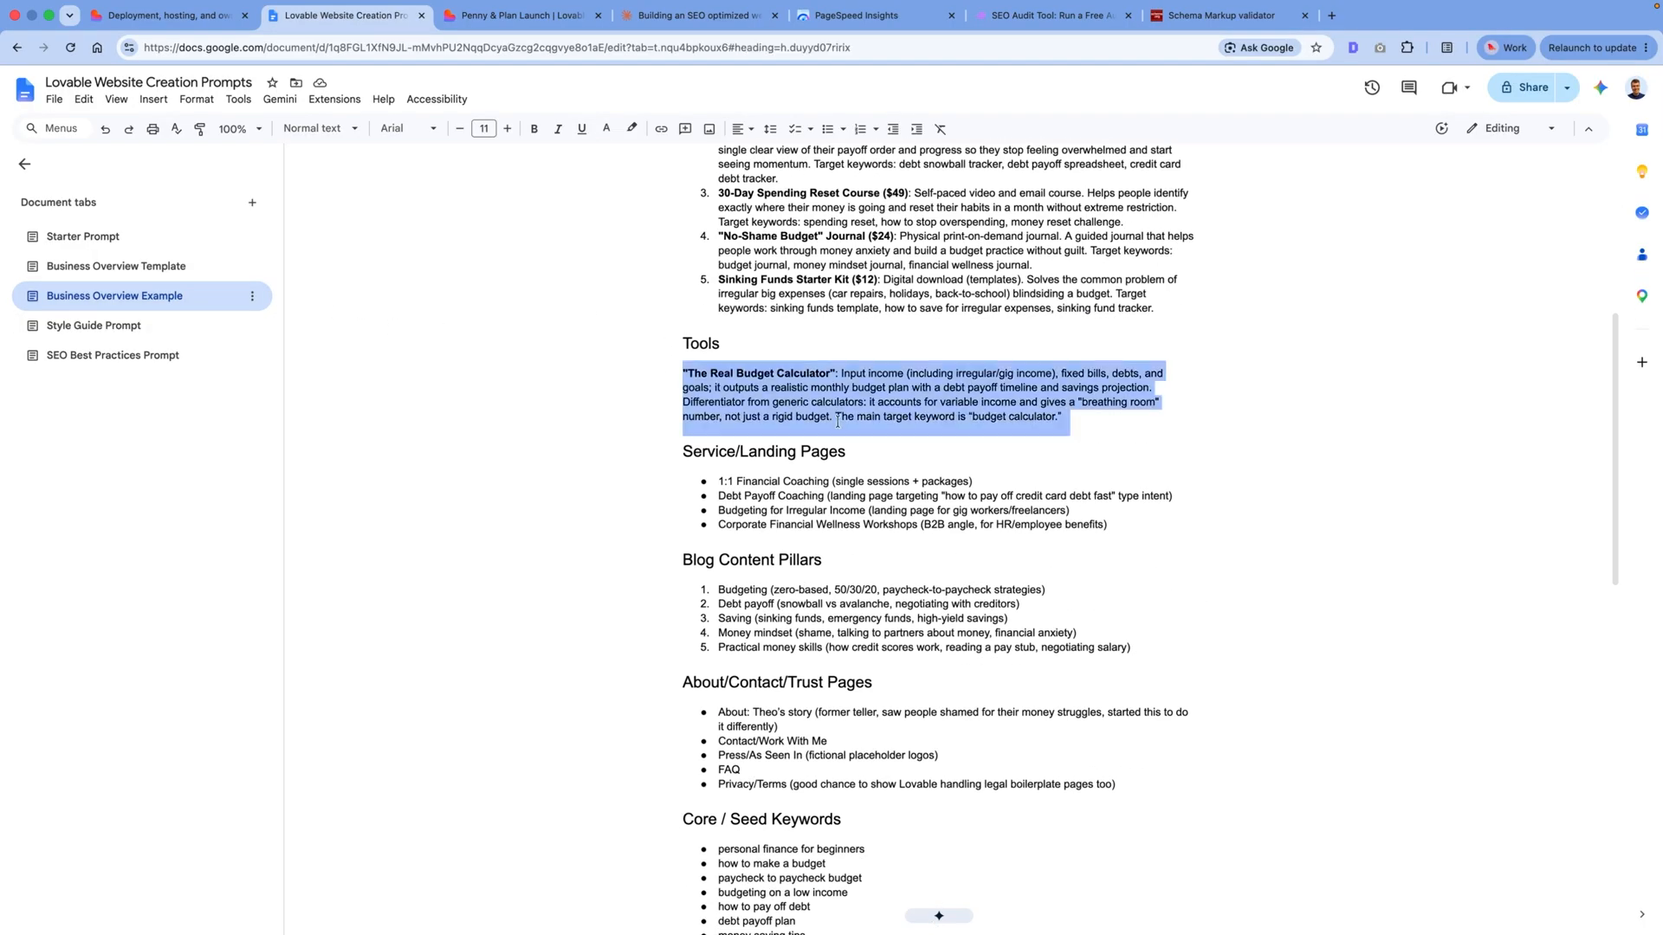
left_click(997, 328)
key("ctrl+Tab")
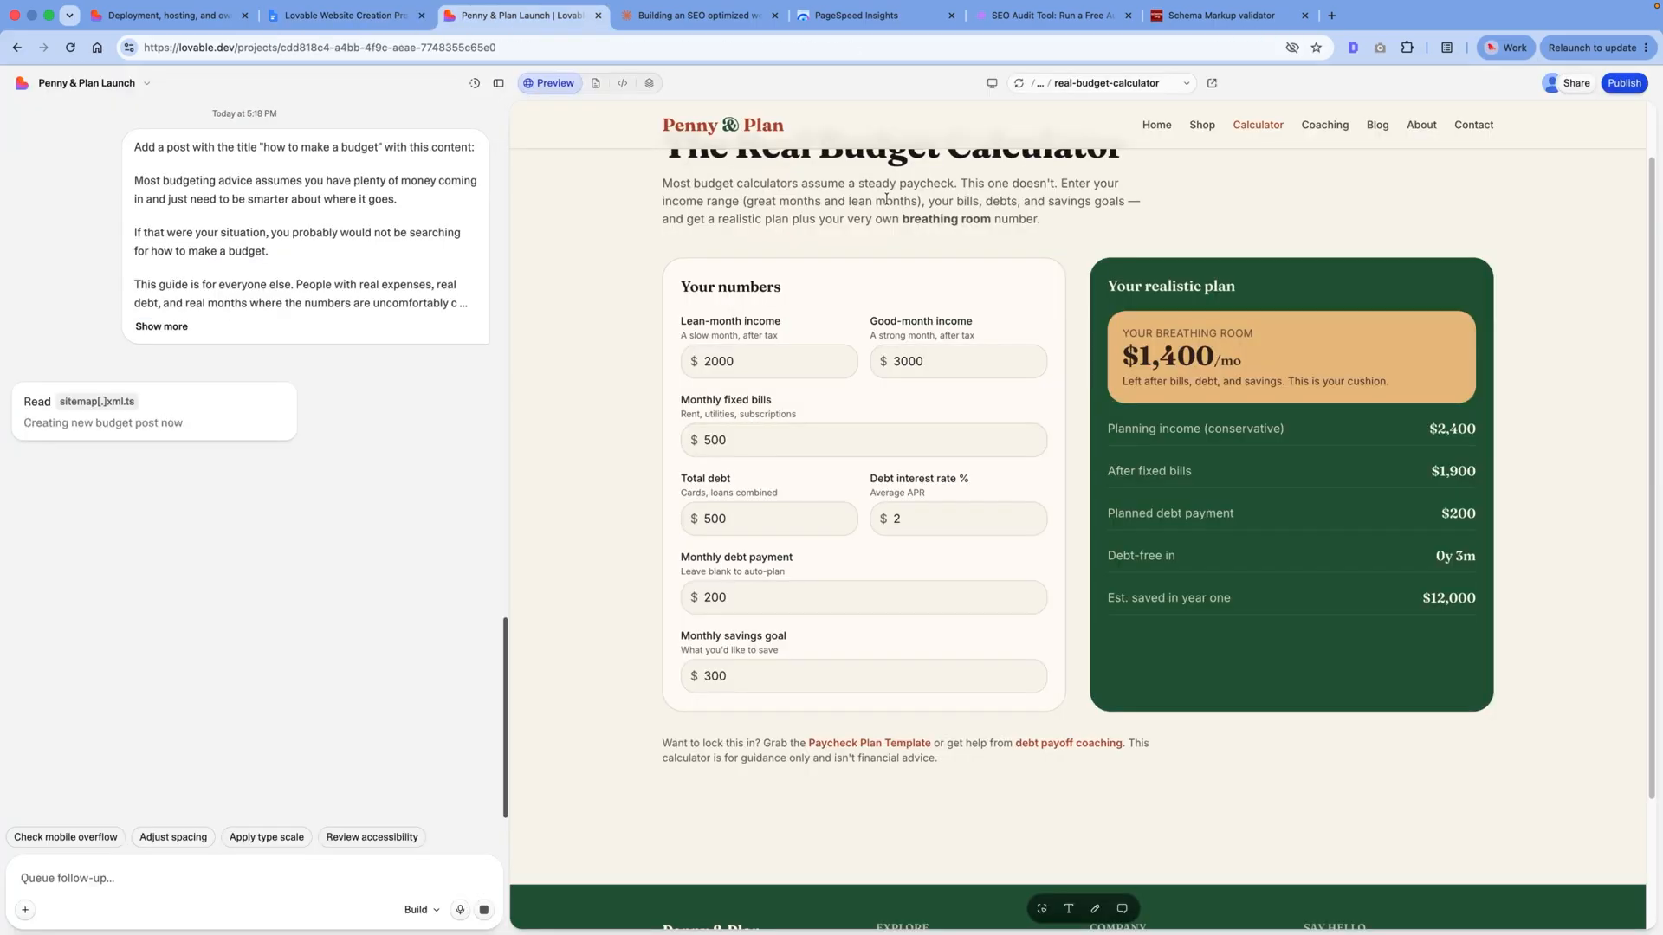
Step: Check the calculator page's links to the Paycheck Plan Template and debt payoff coaching
left_click(871, 747)
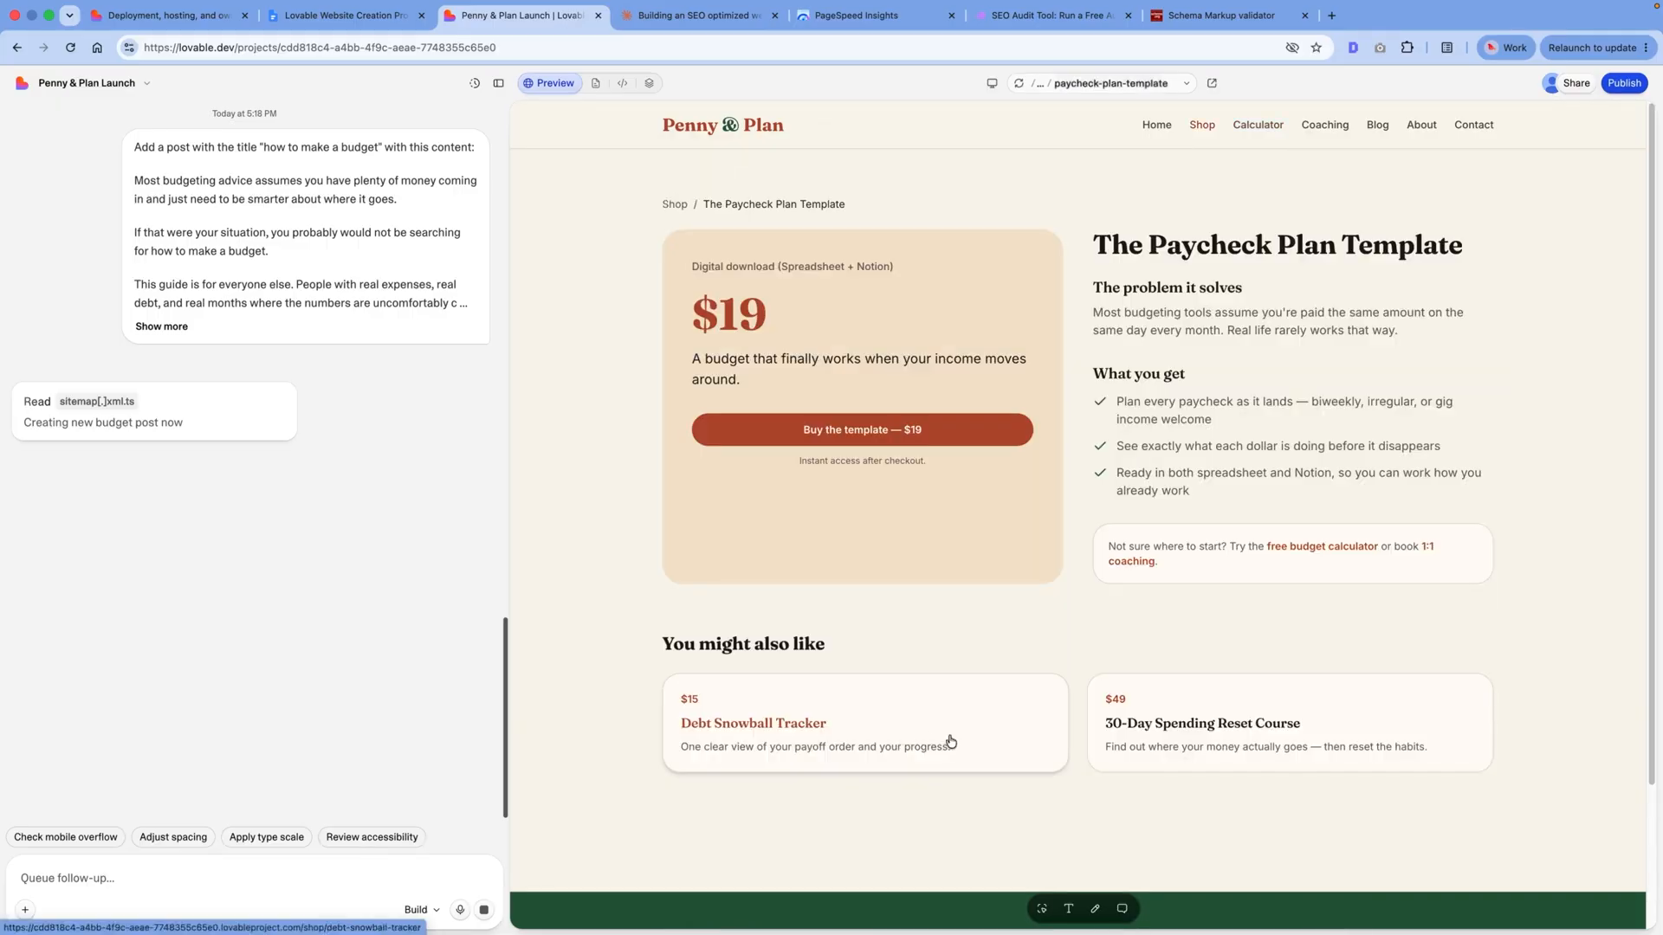
key("super+bracketleft")
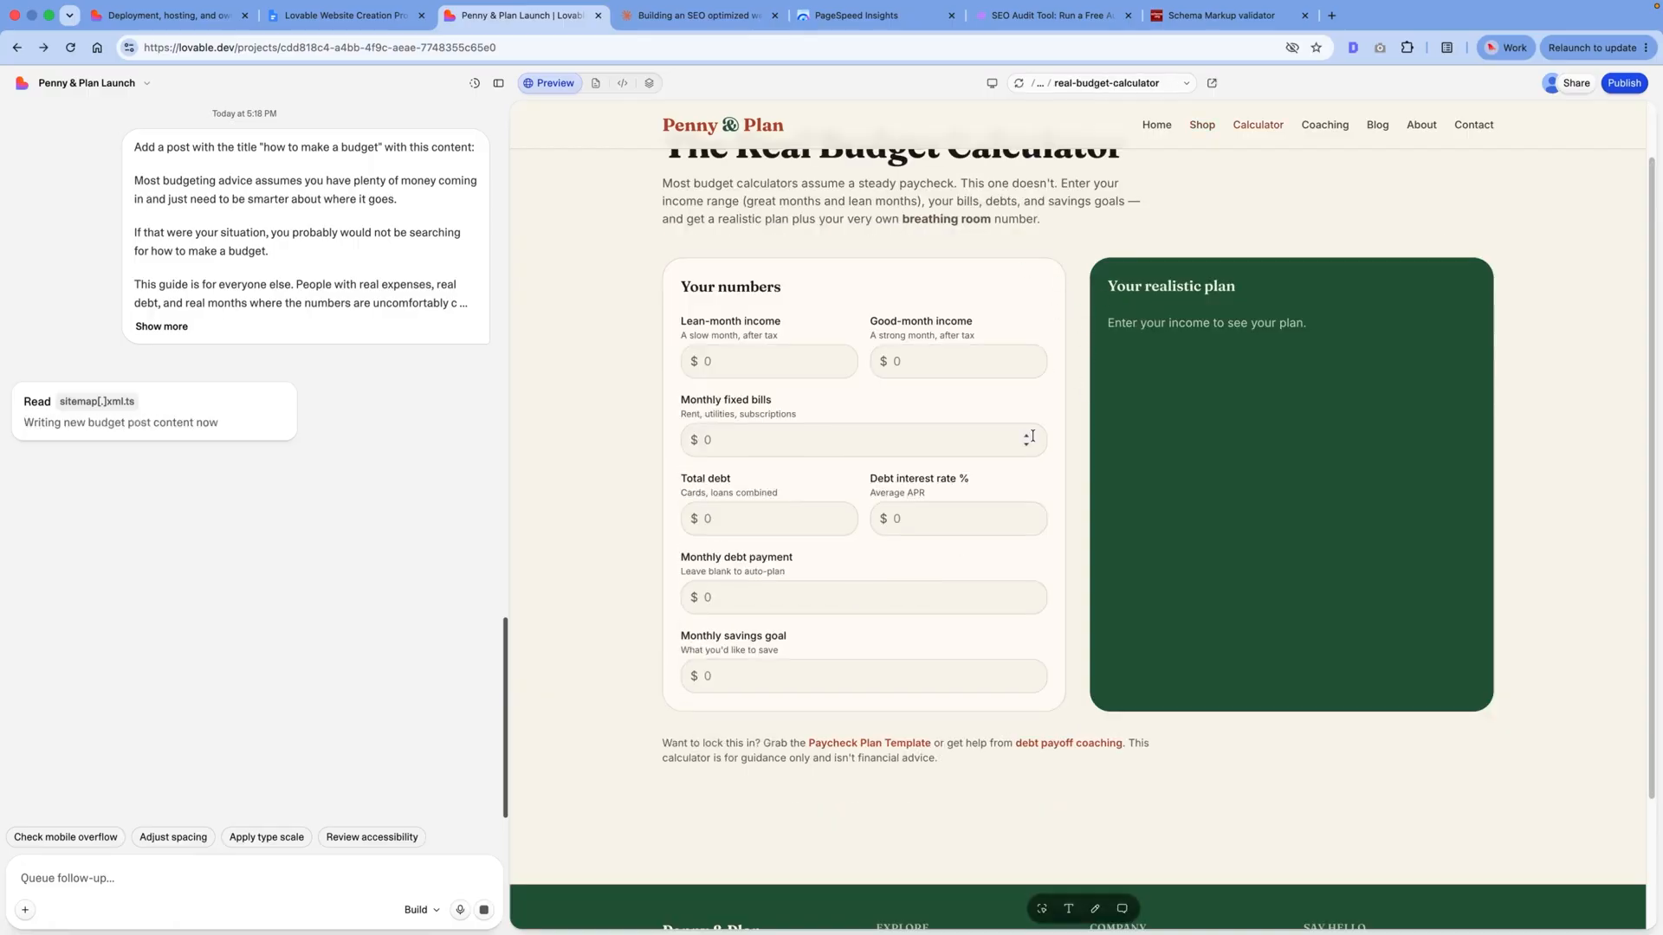
scroll(1032, 437, "up", 1)
scroll(891, 319, "down", 4)
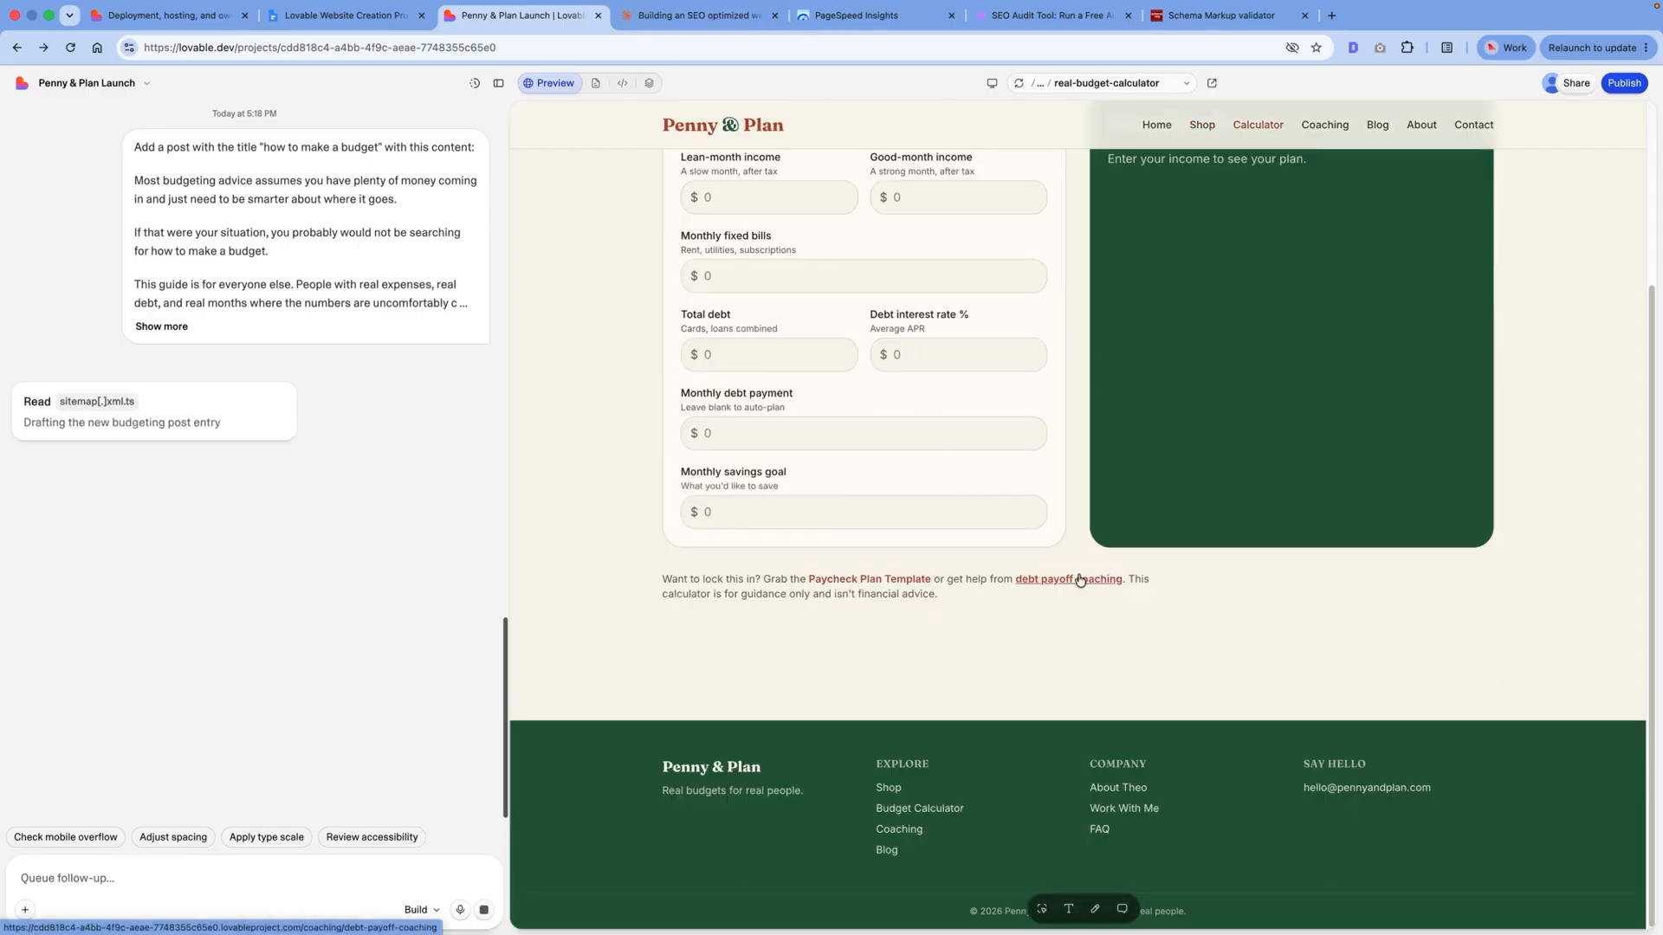
left_click(1080, 580)
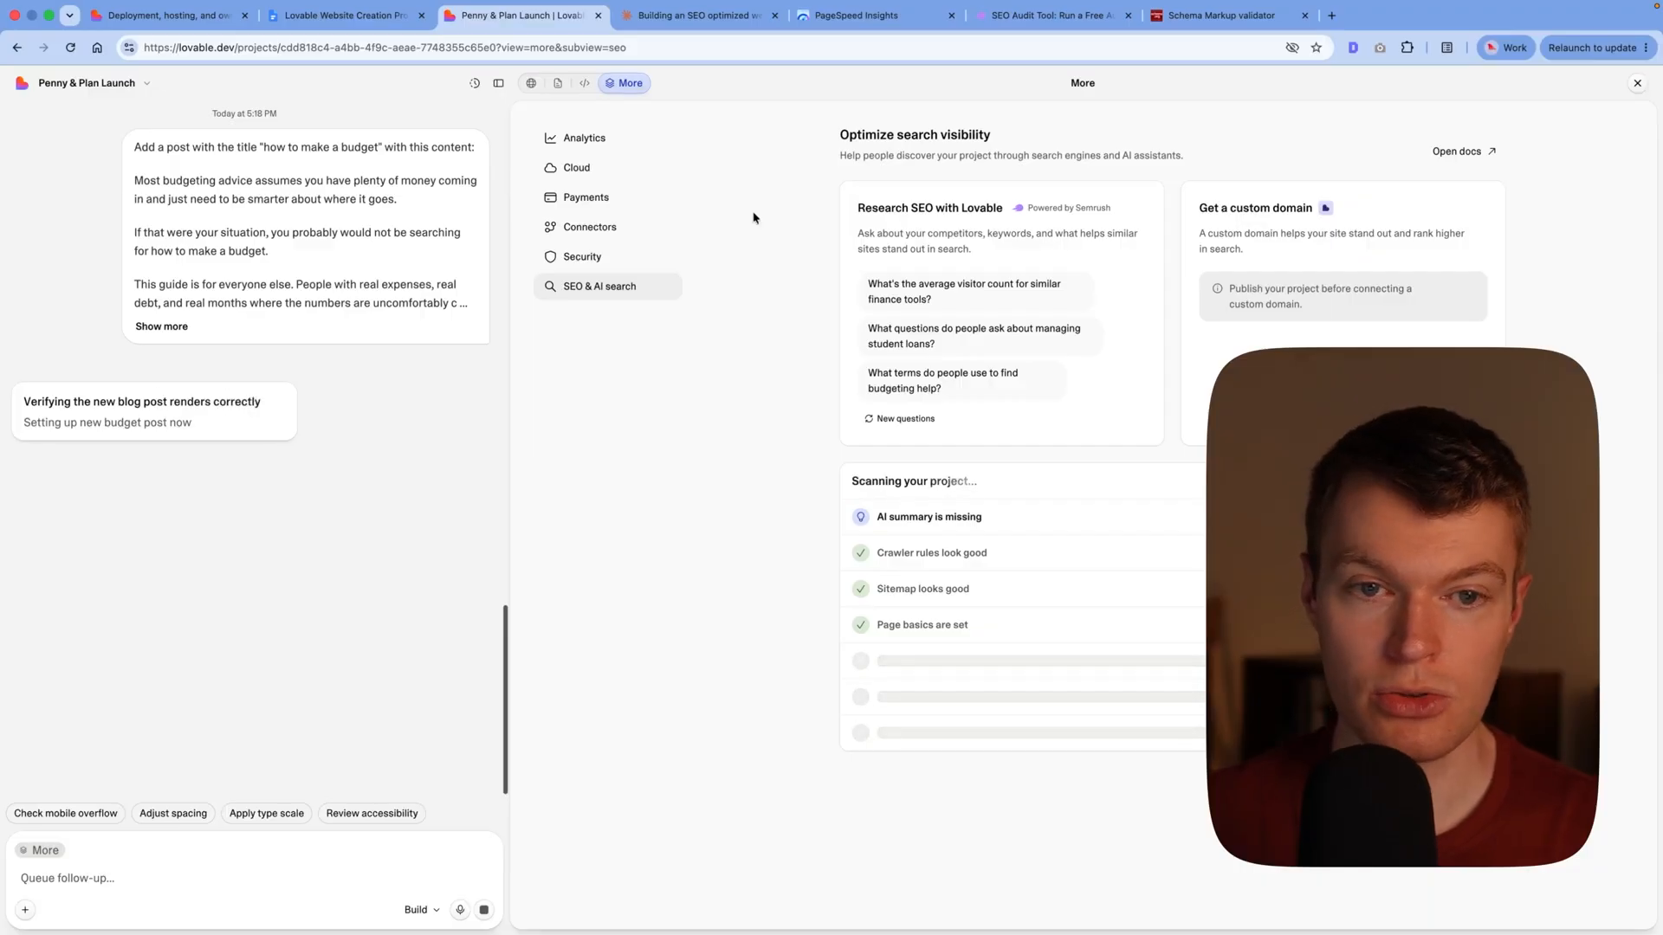
left_click(531, 84)
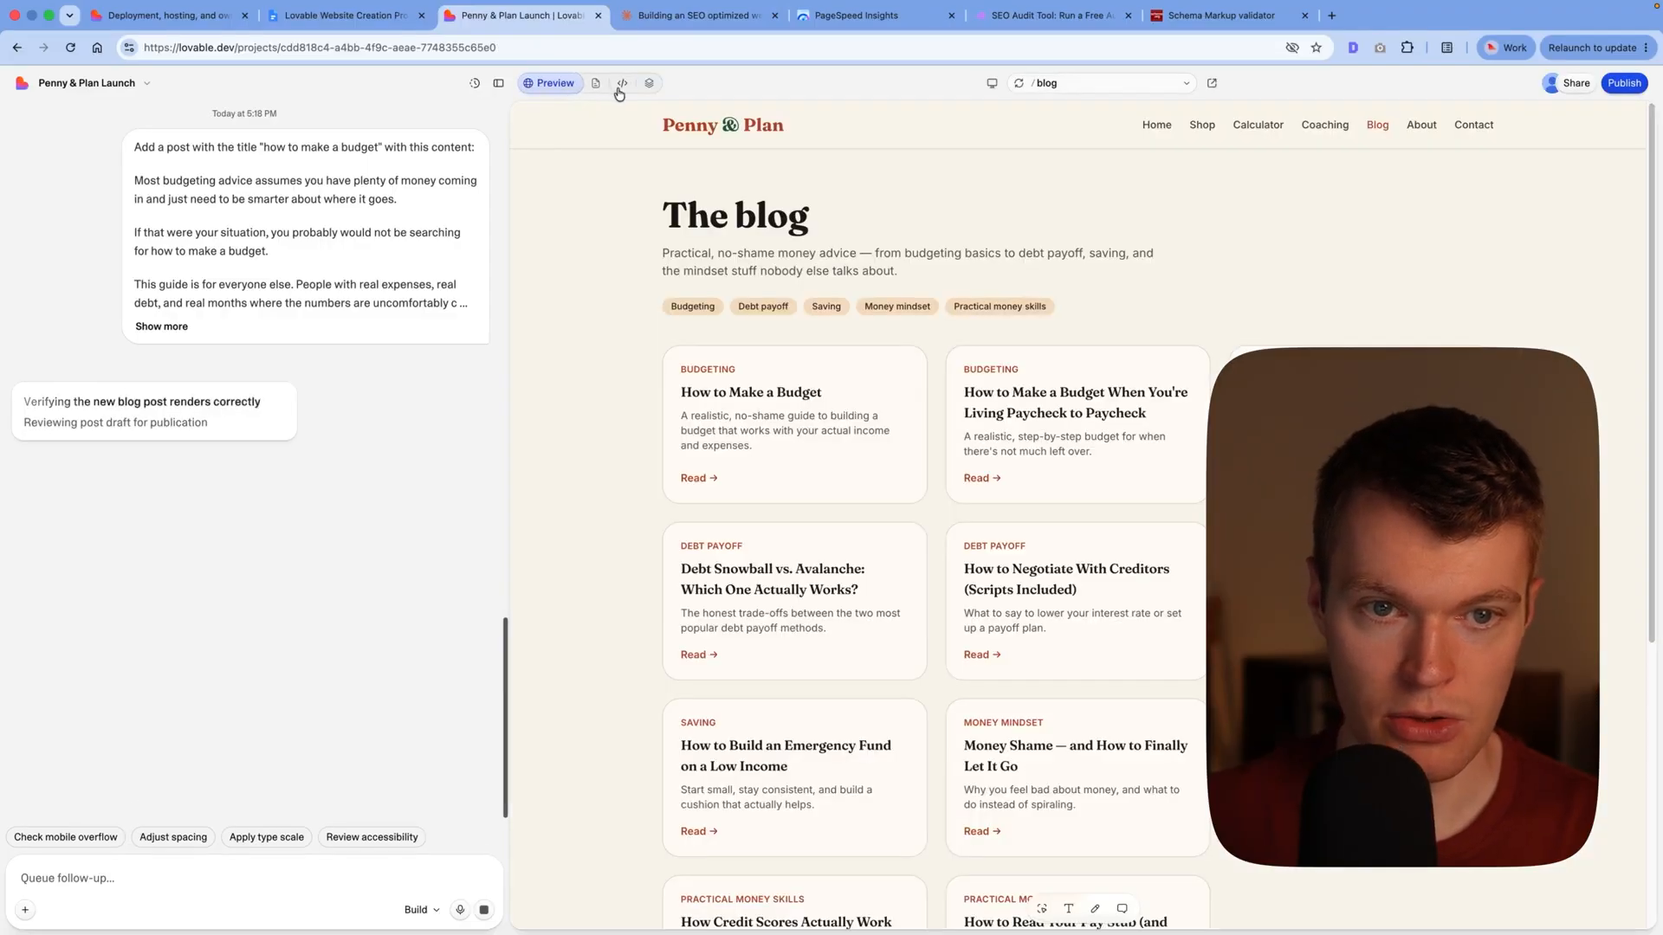
left_click(620, 86)
left_click(558, 84)
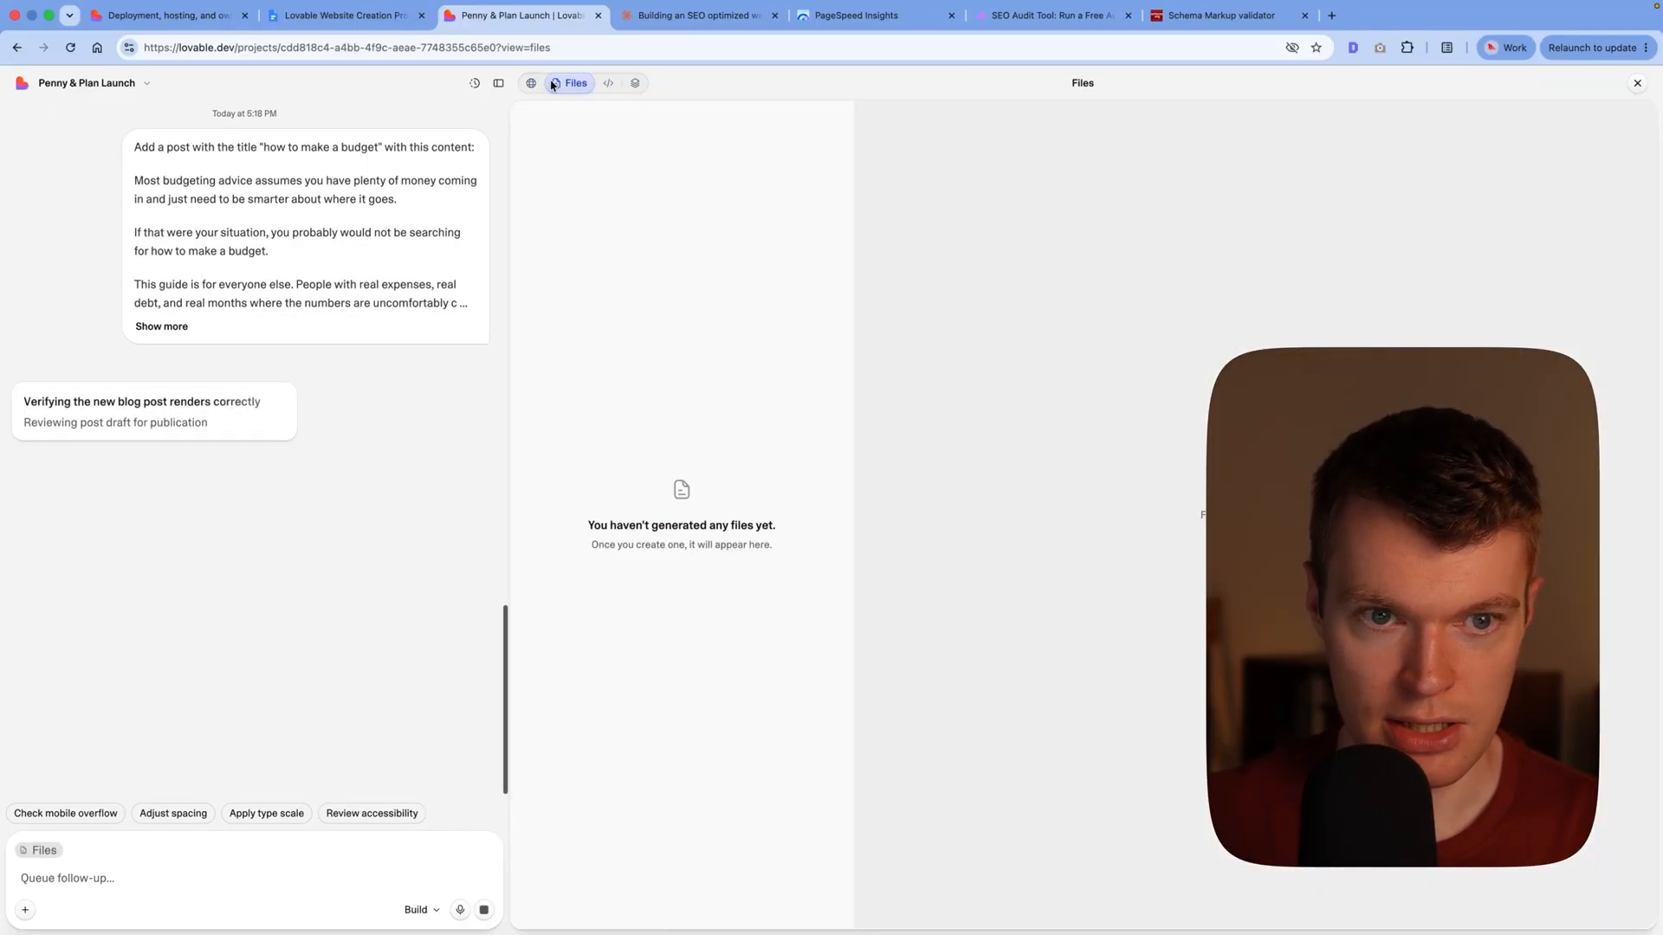
left_click(537, 84)
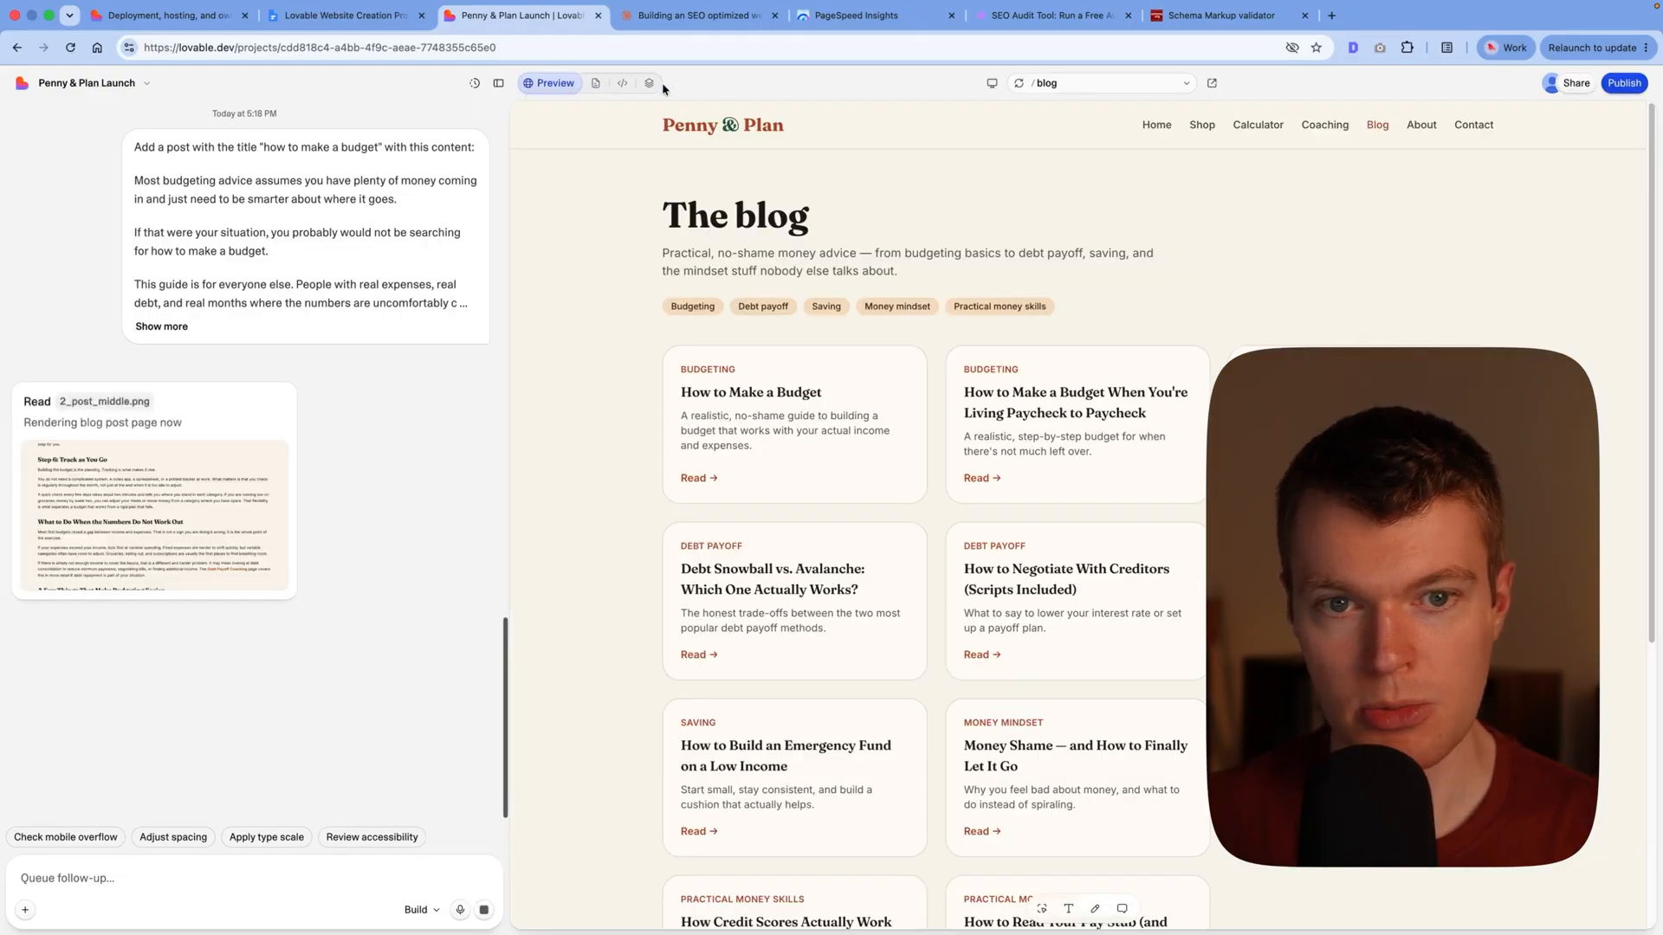
Step: Open the project's SEO & AI search review, inspect the crawler rules details, and return to the site preview
left_click(652, 85)
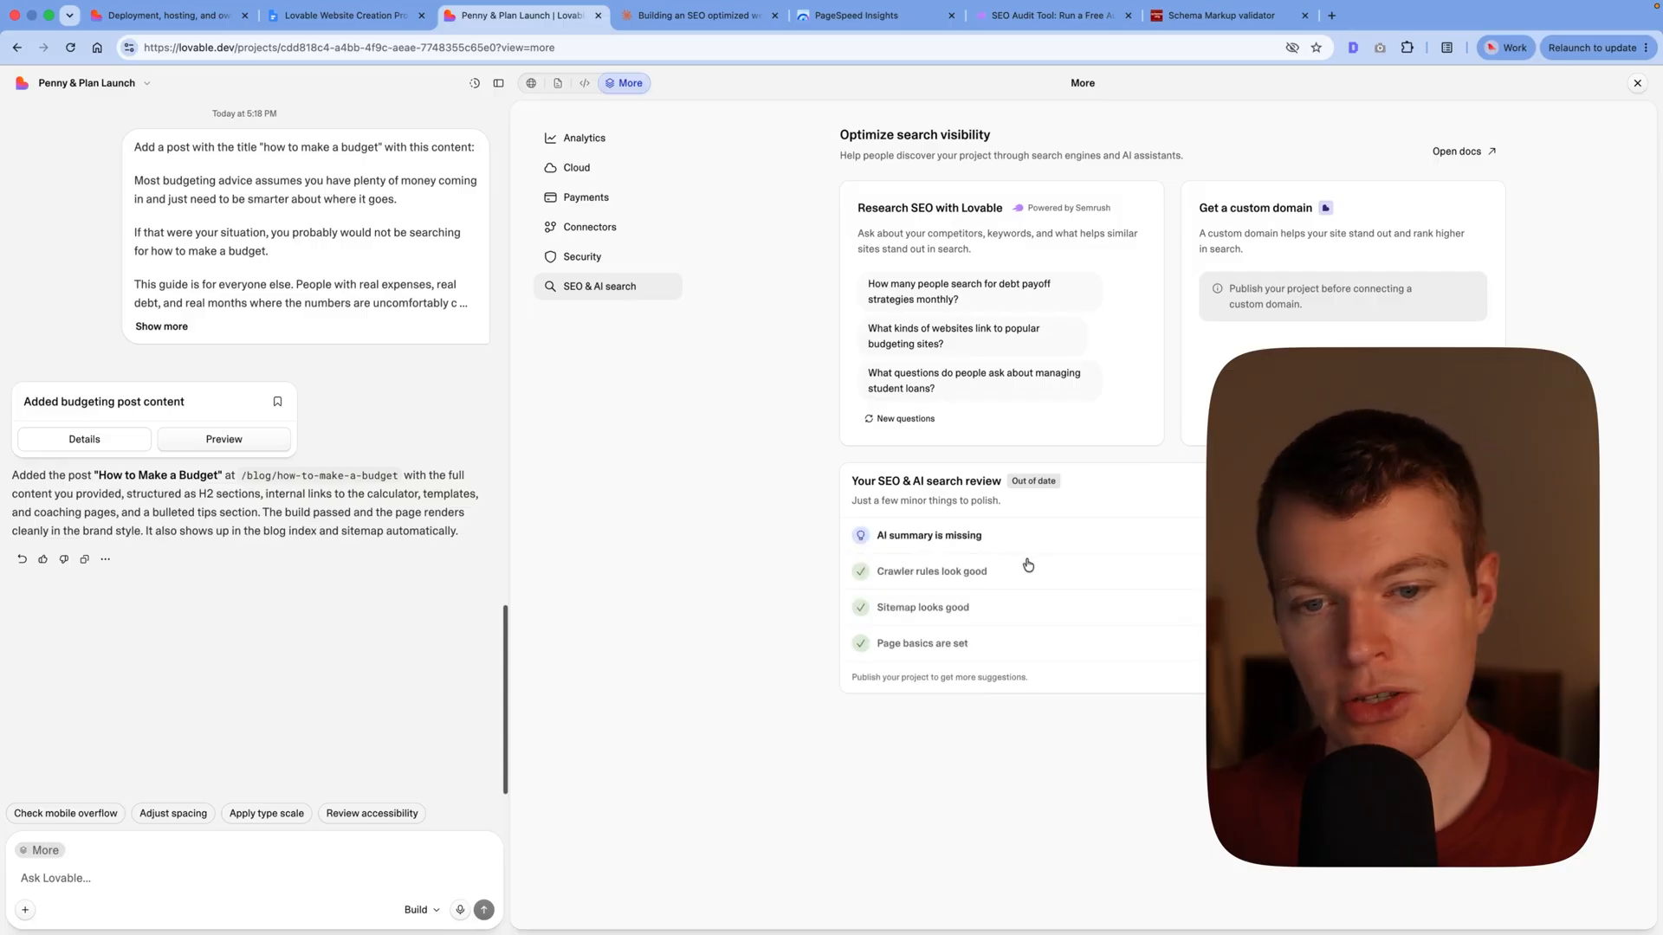
left_click(1089, 584)
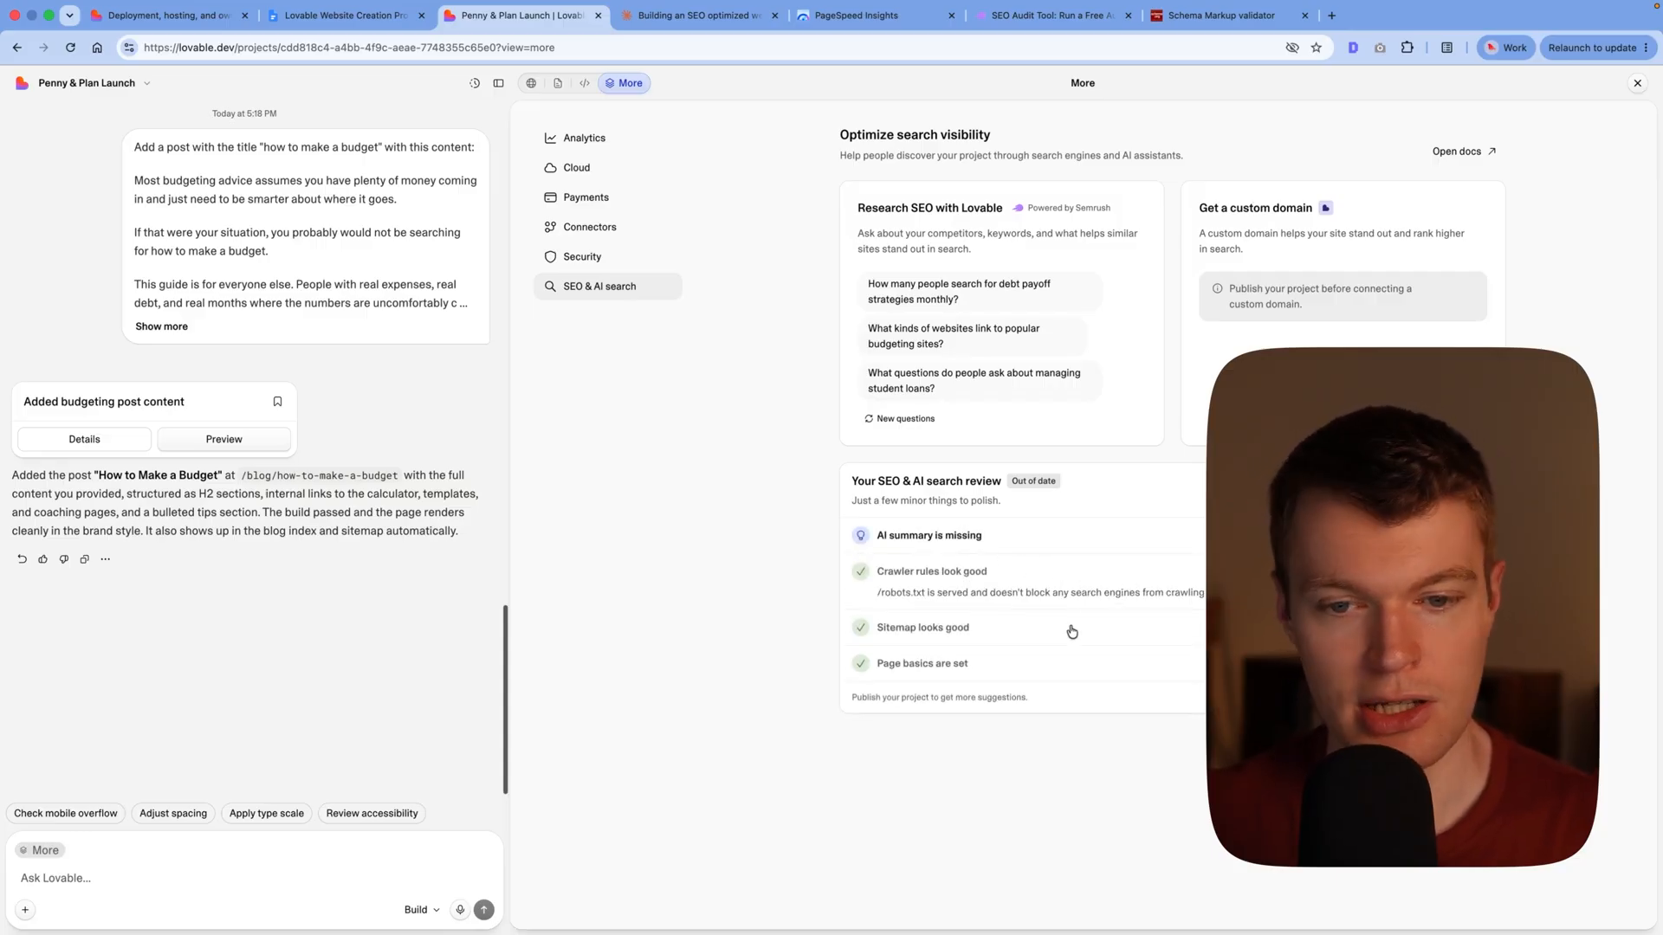
left_click(1091, 581)
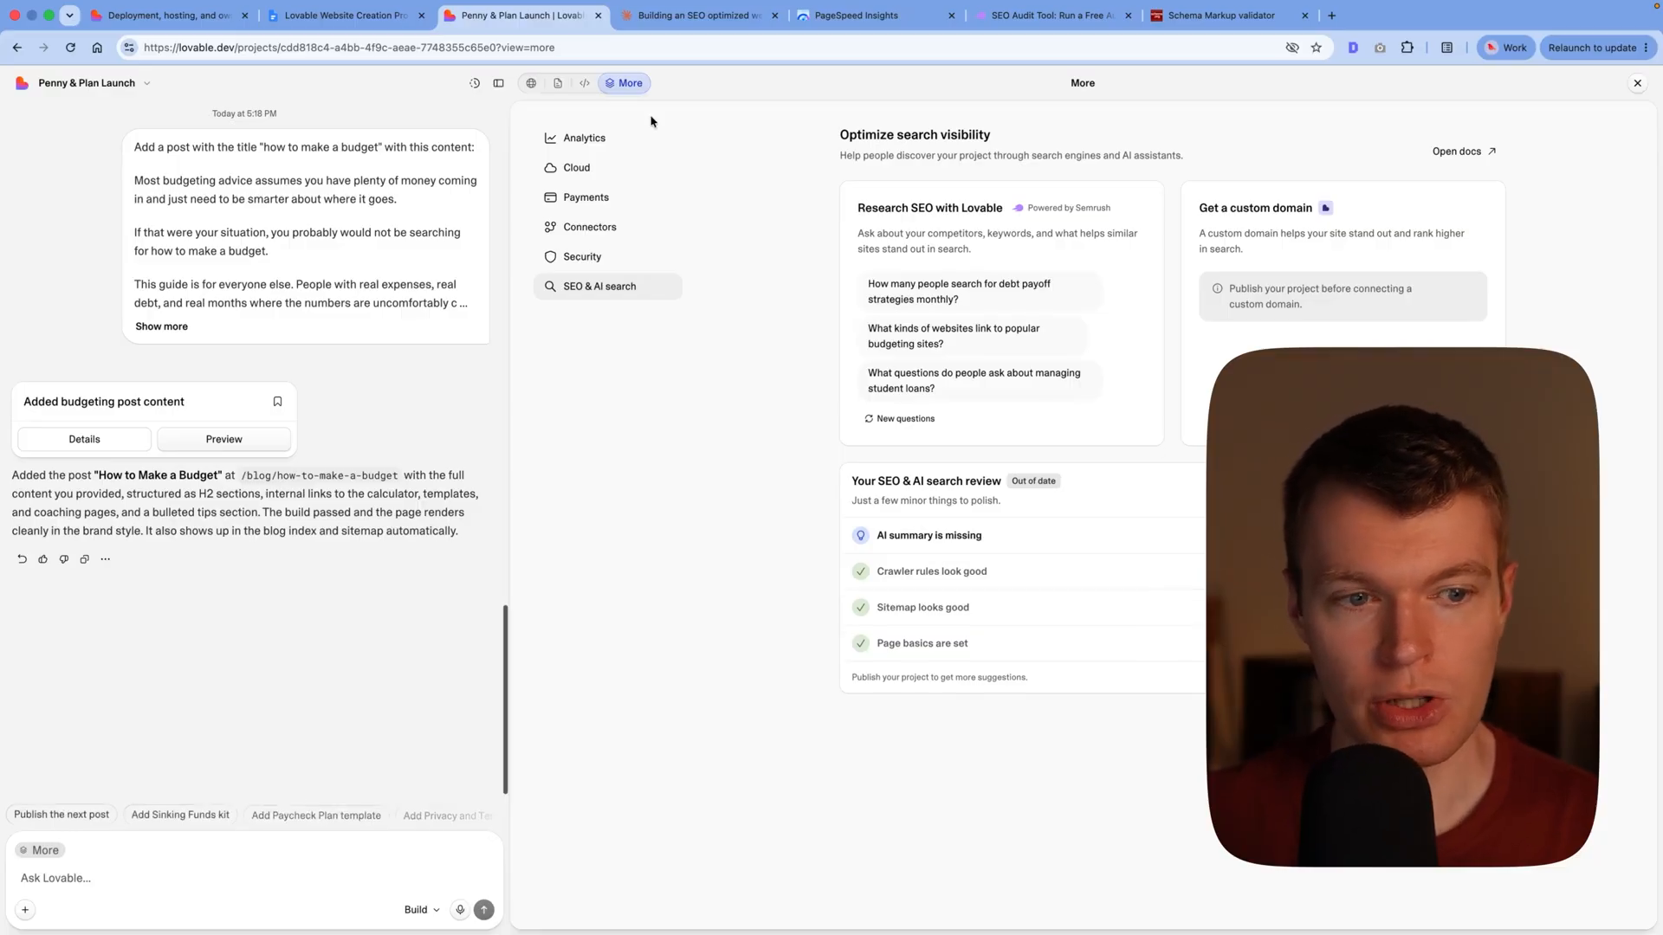
left_click(535, 85)
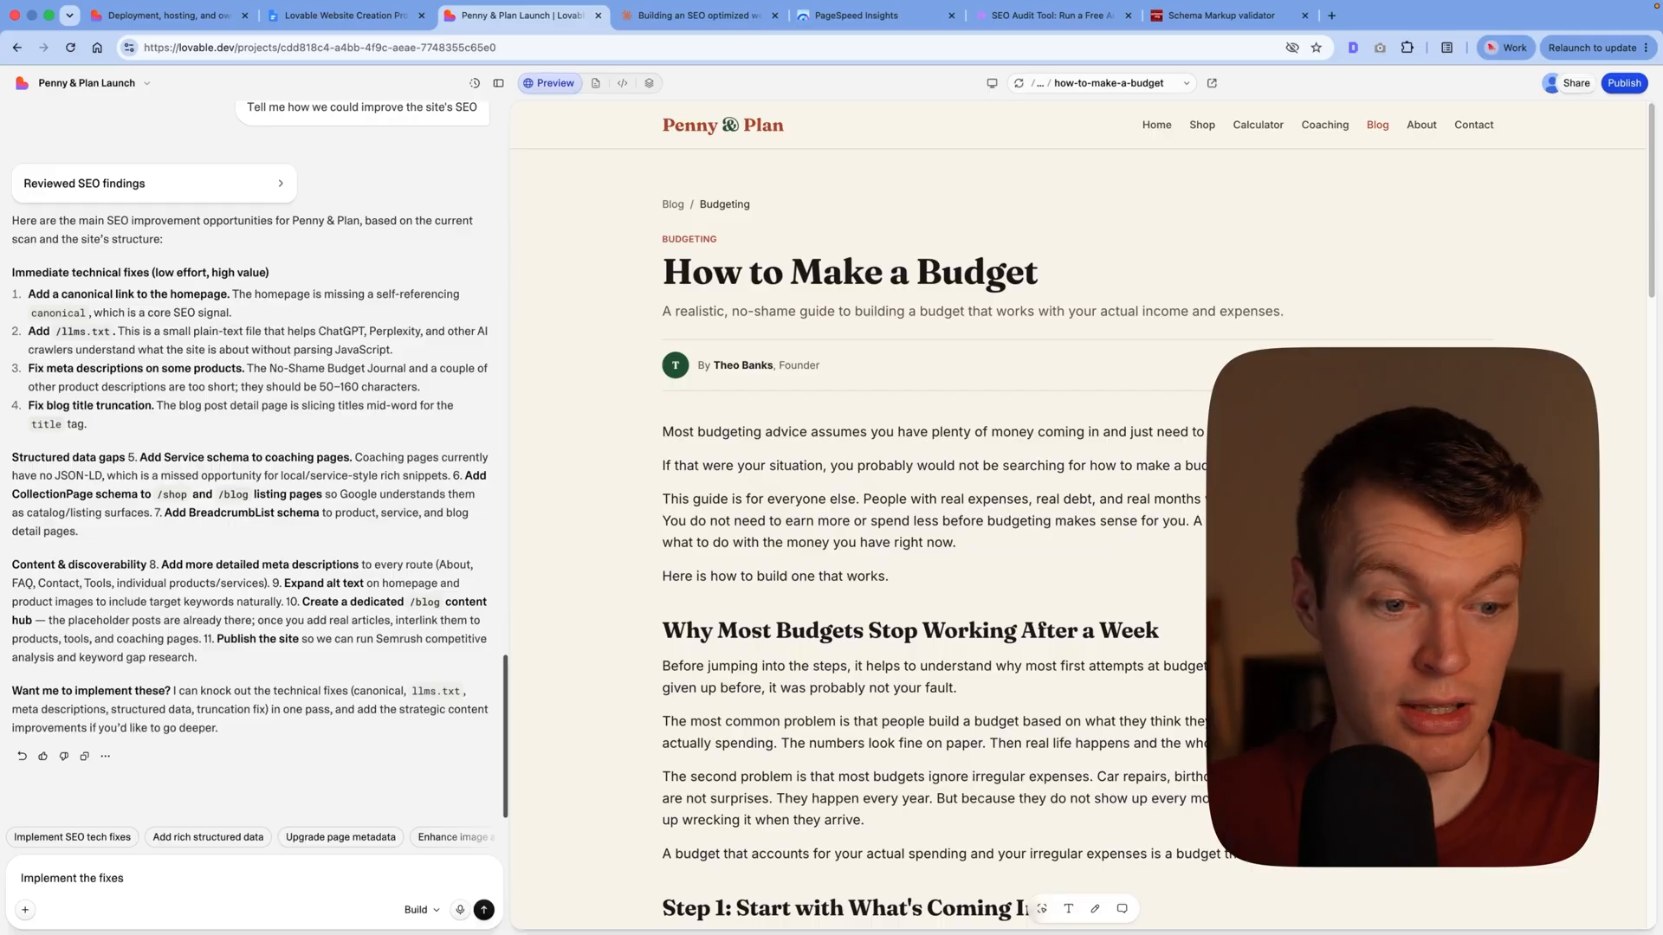
Step: Send the prompt "Implement the fixes" and review the details of the resulting SEO changes
key("Return")
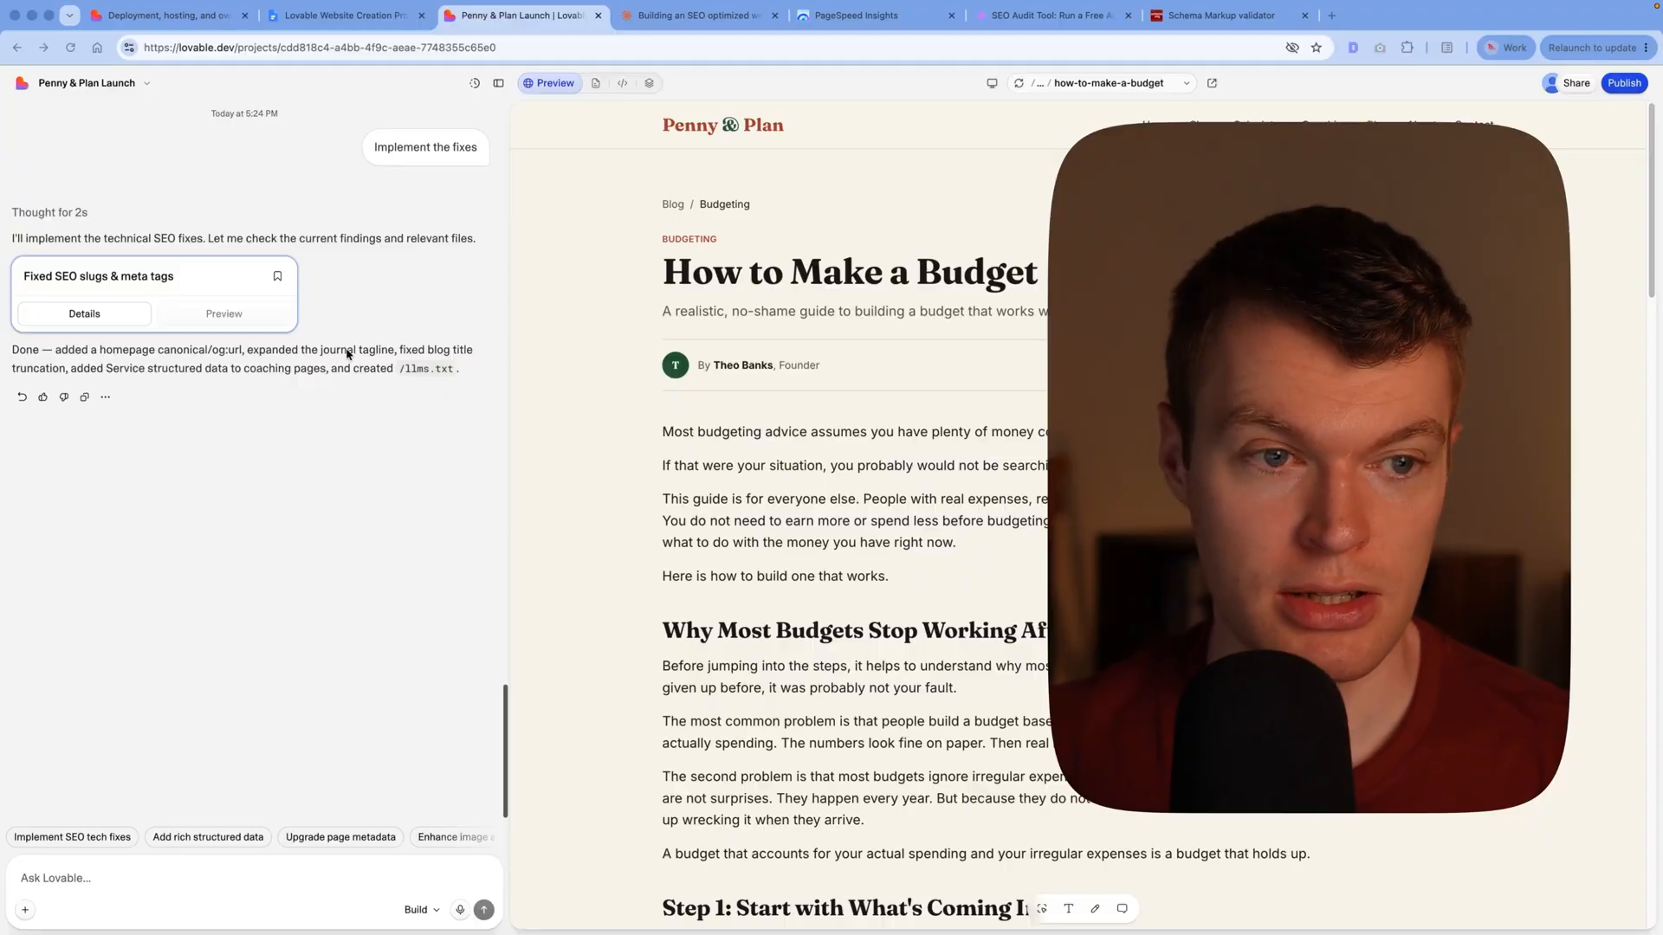
left_click(84, 313)
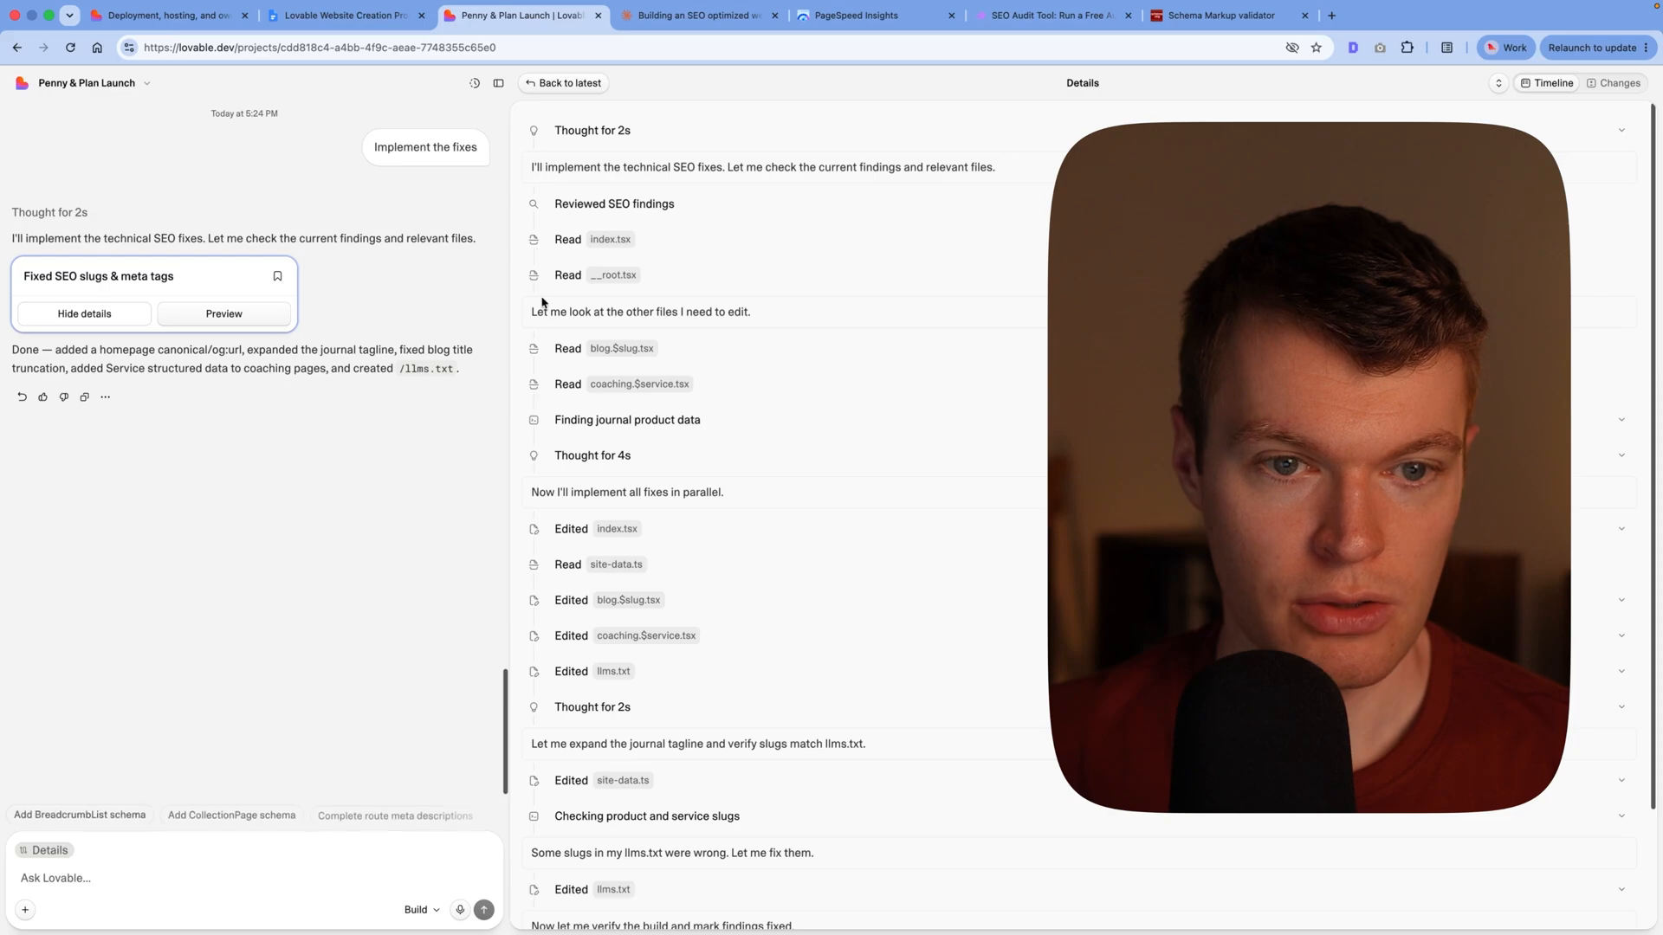
scroll(563, 320, "down", 3)
scroll(642, 282, "up", 2)
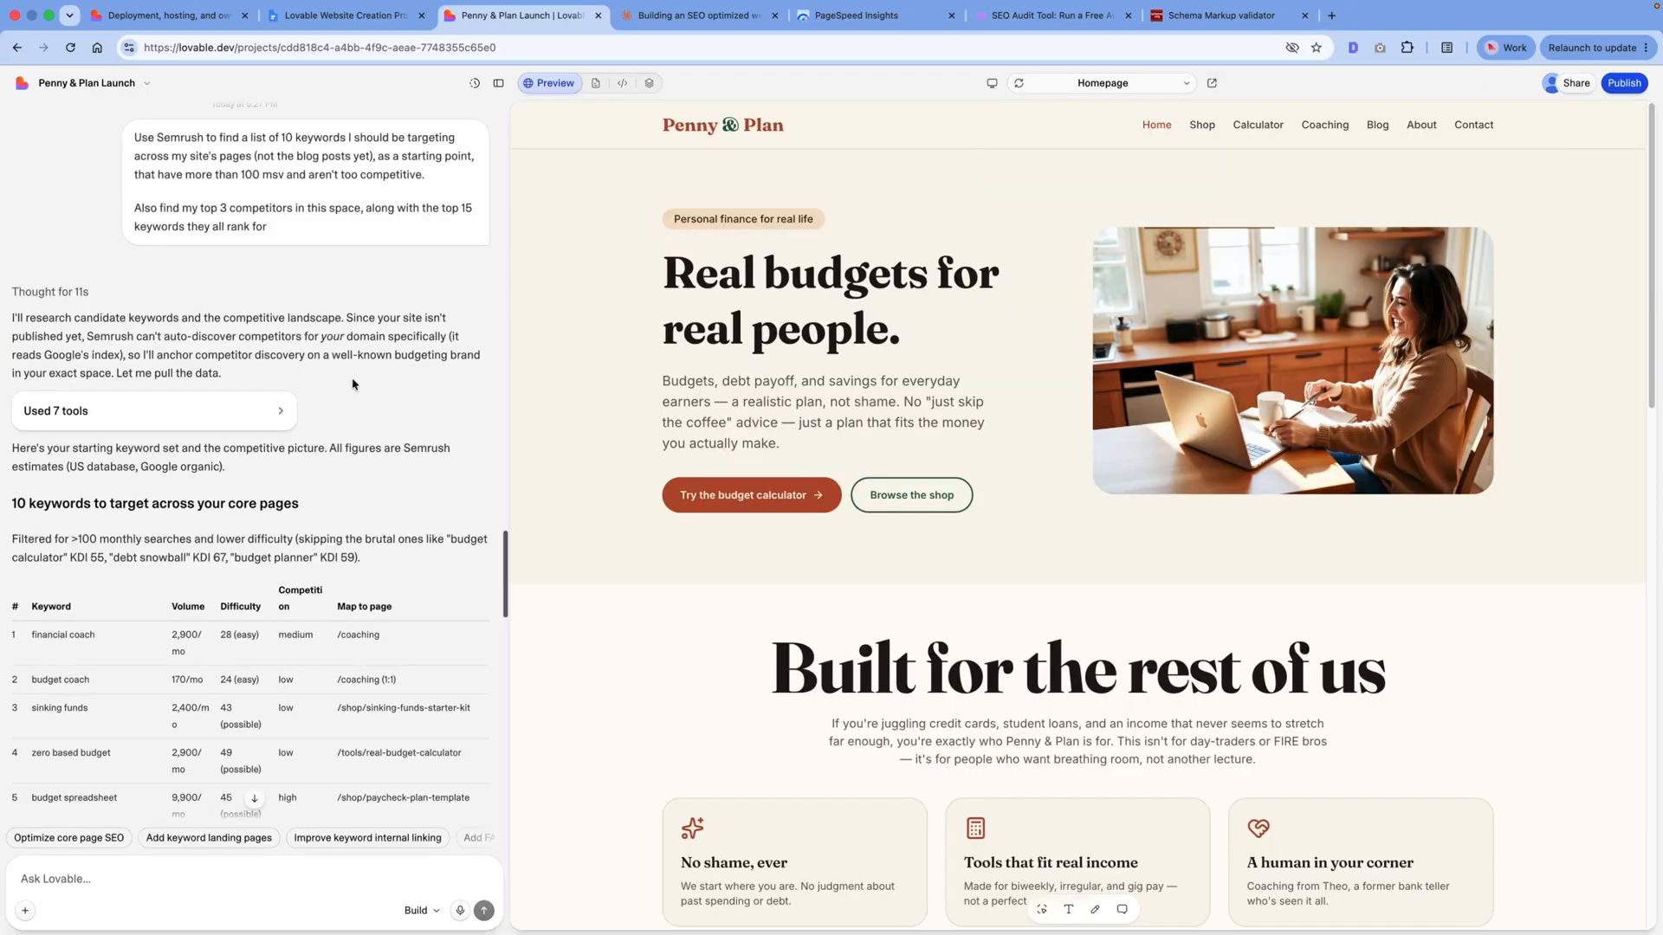
Step: Examine the Semrush research reply, covering the 10 target keywords, the top 3 competitors and the top 15 keywords they rank for
scroll(353, 383, "down", 3)
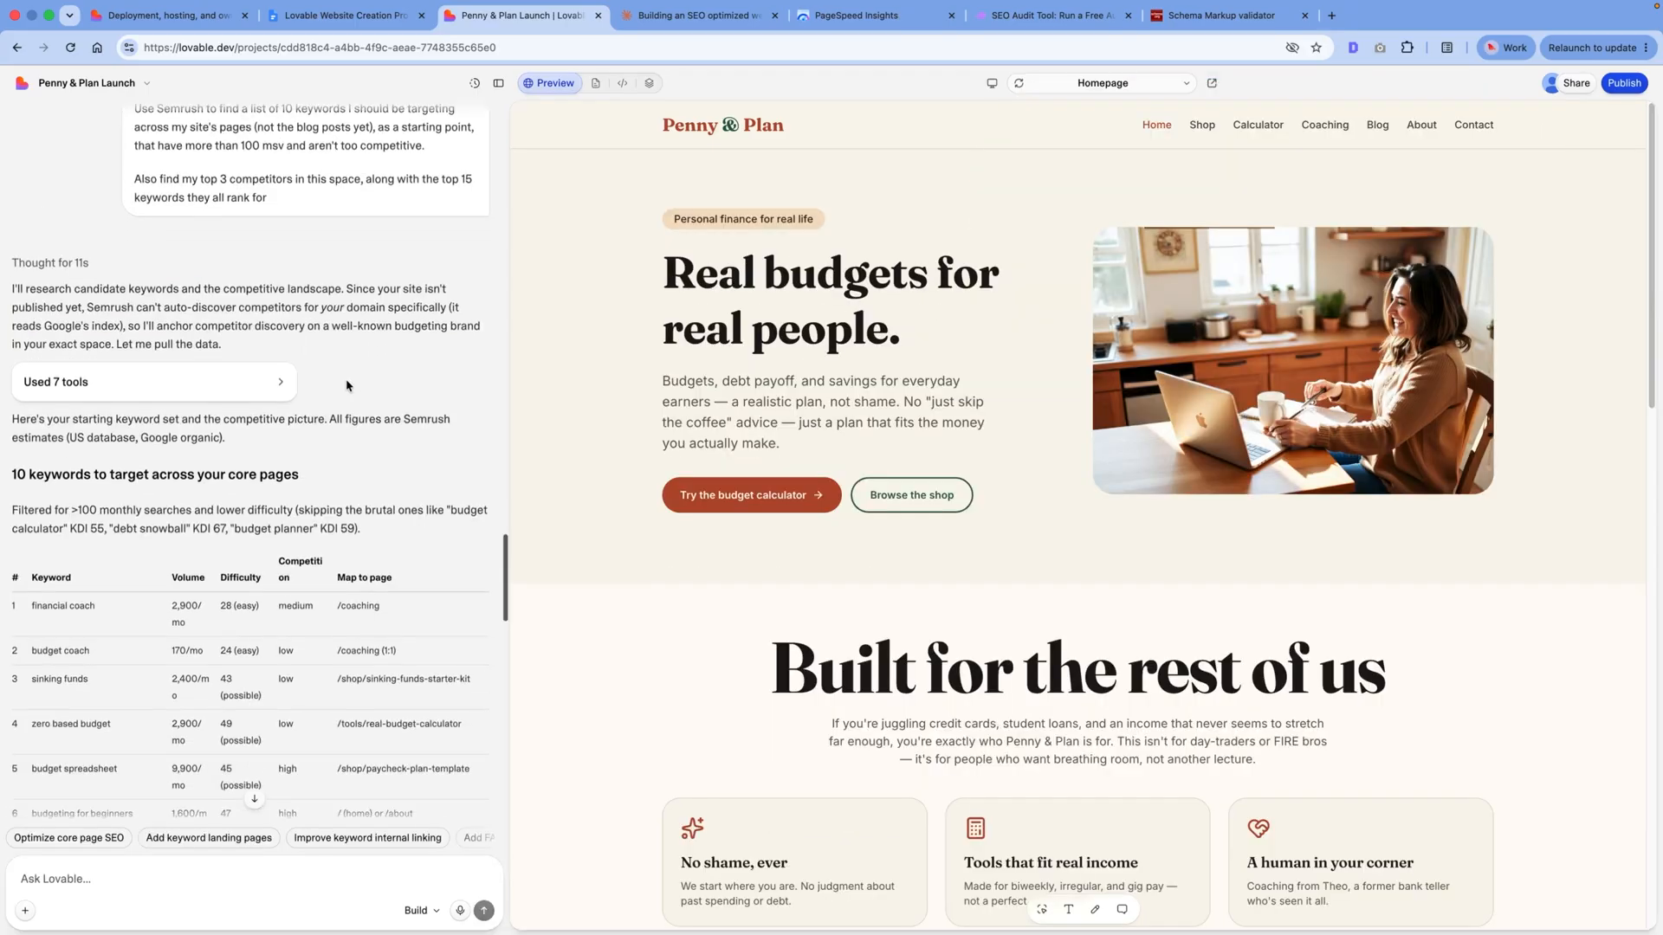
scroll(248, 386, "down", 3)
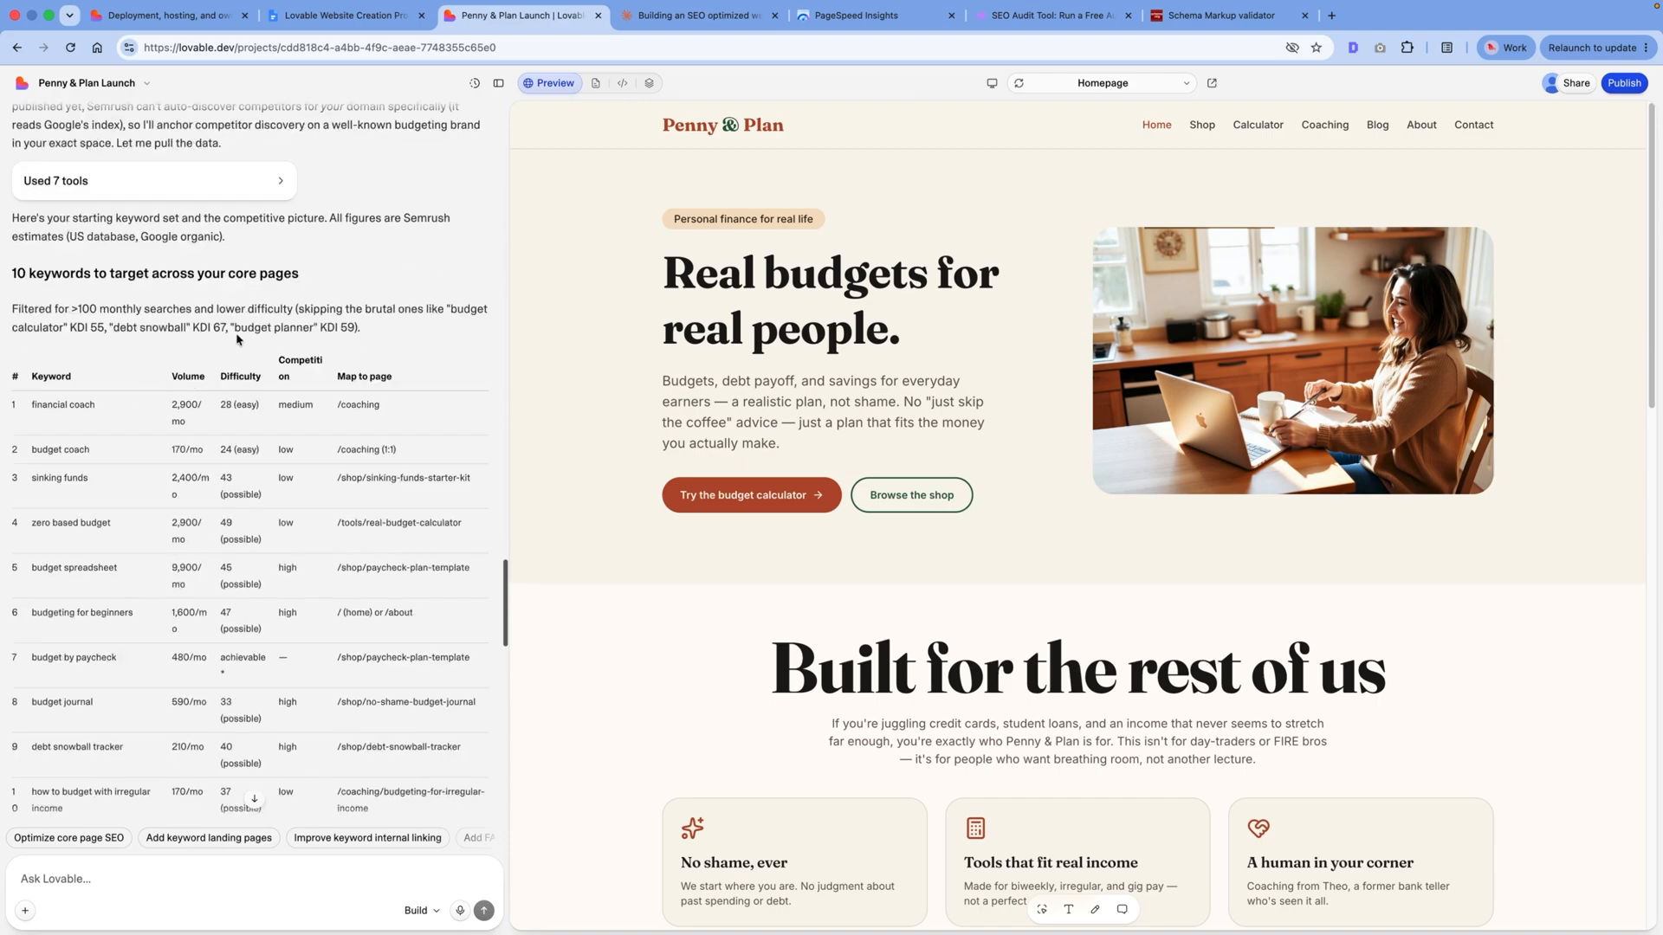
scroll(168, 262, "down", 1)
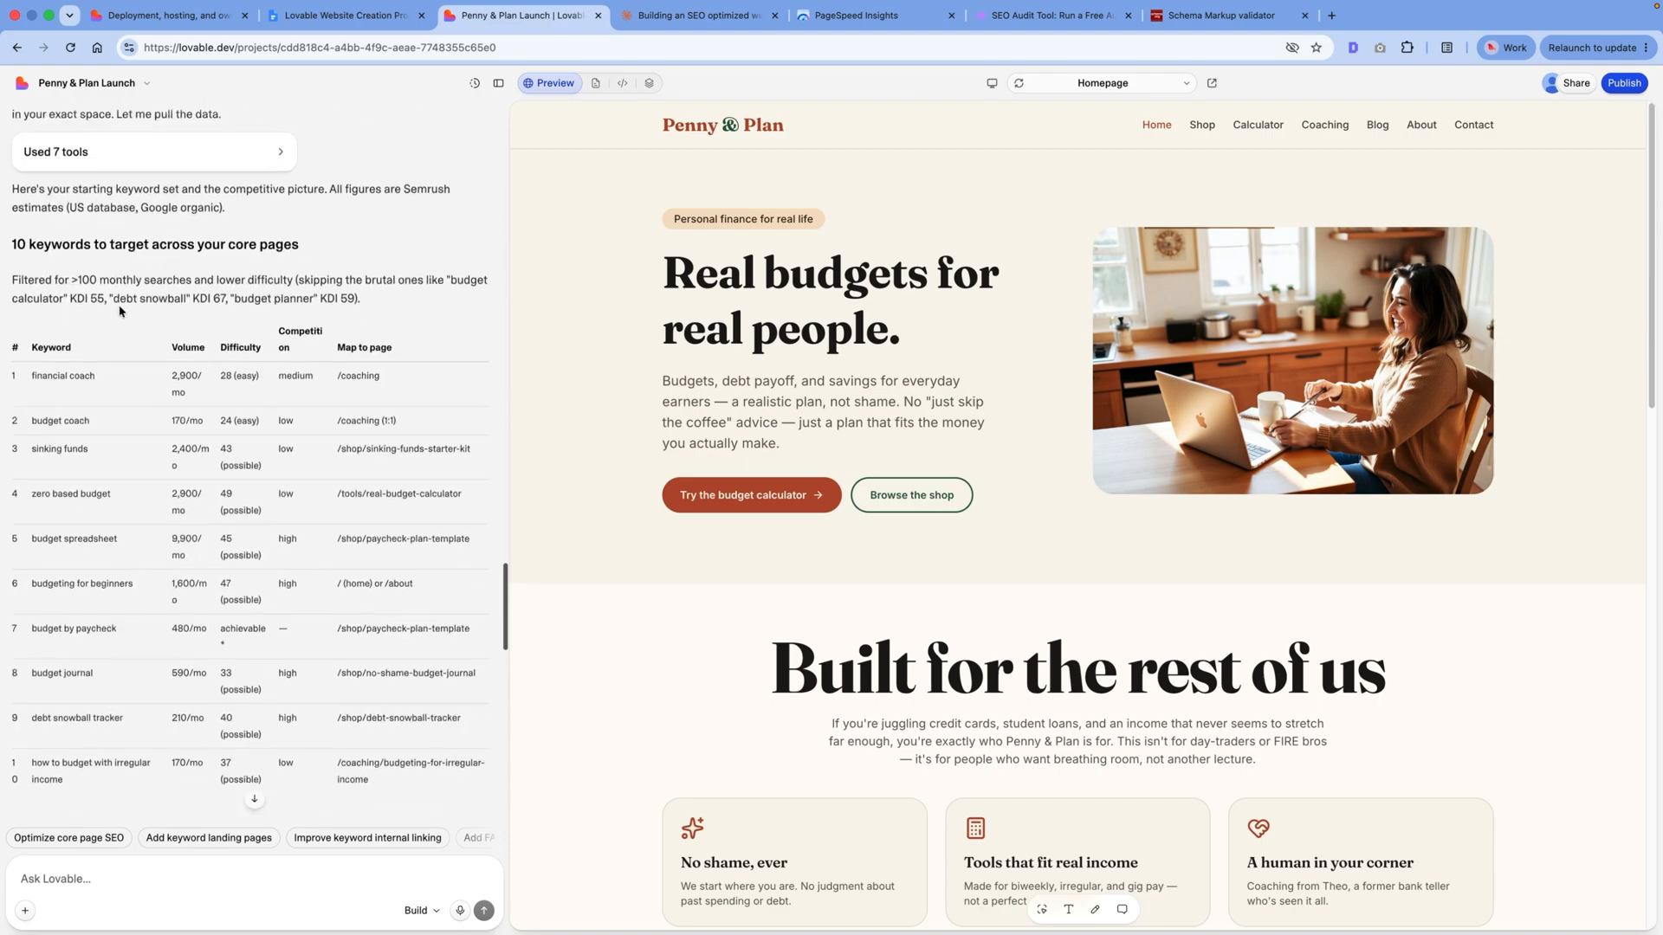
scroll(121, 311, "down", 2)
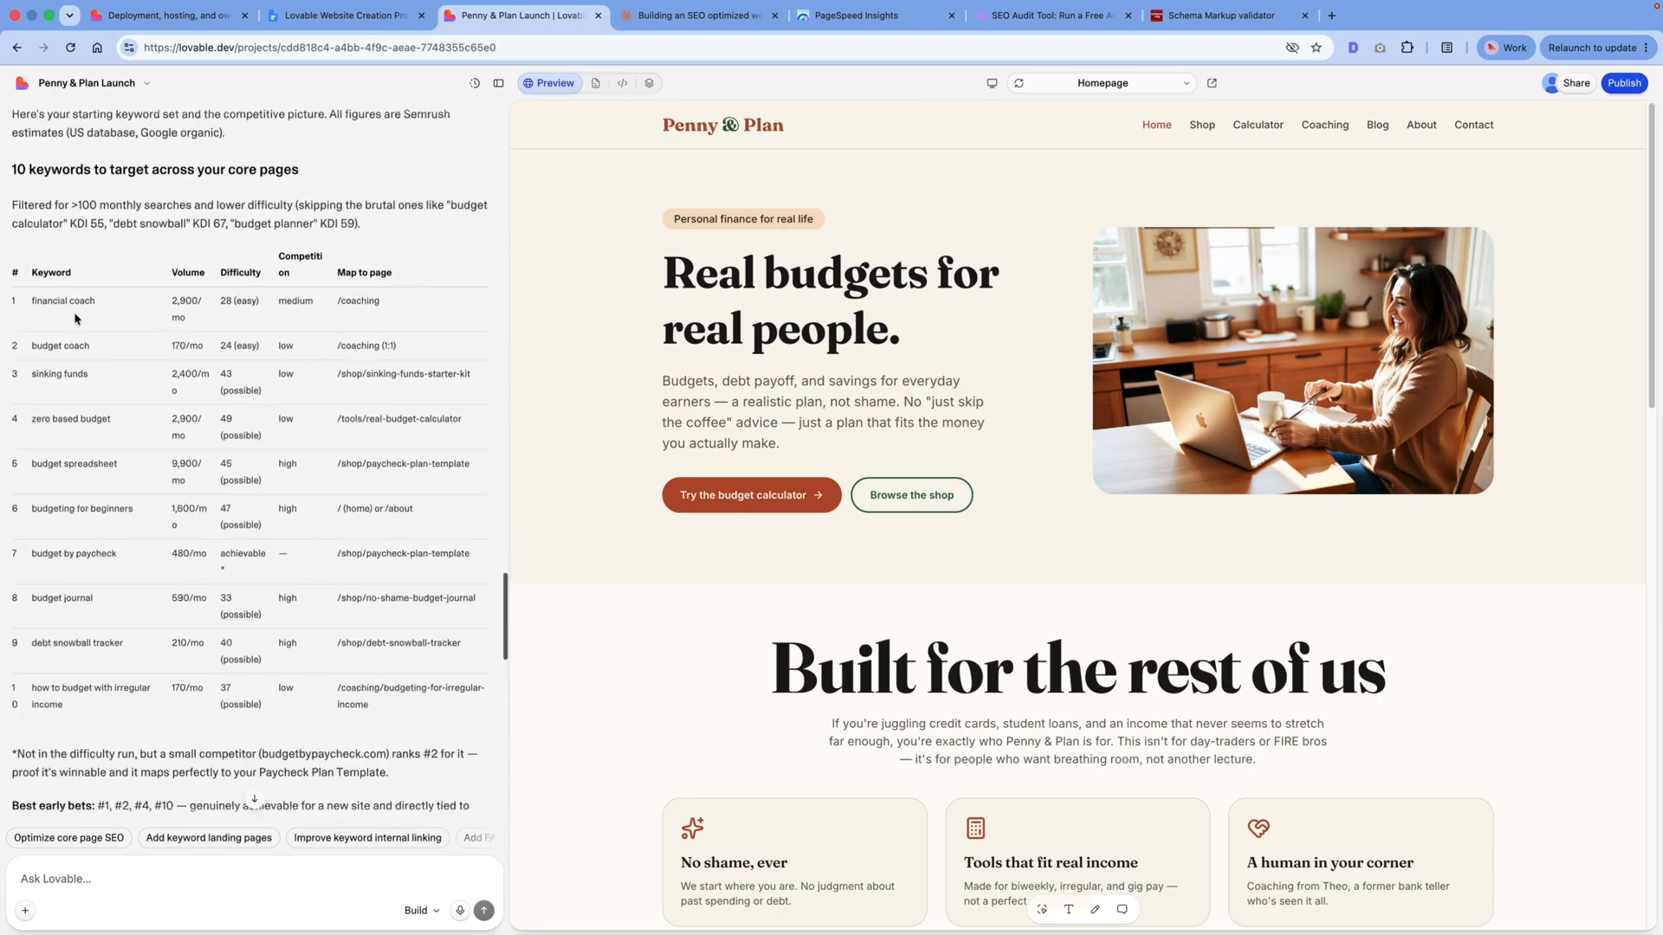
scroll(76, 319, "down", 2)
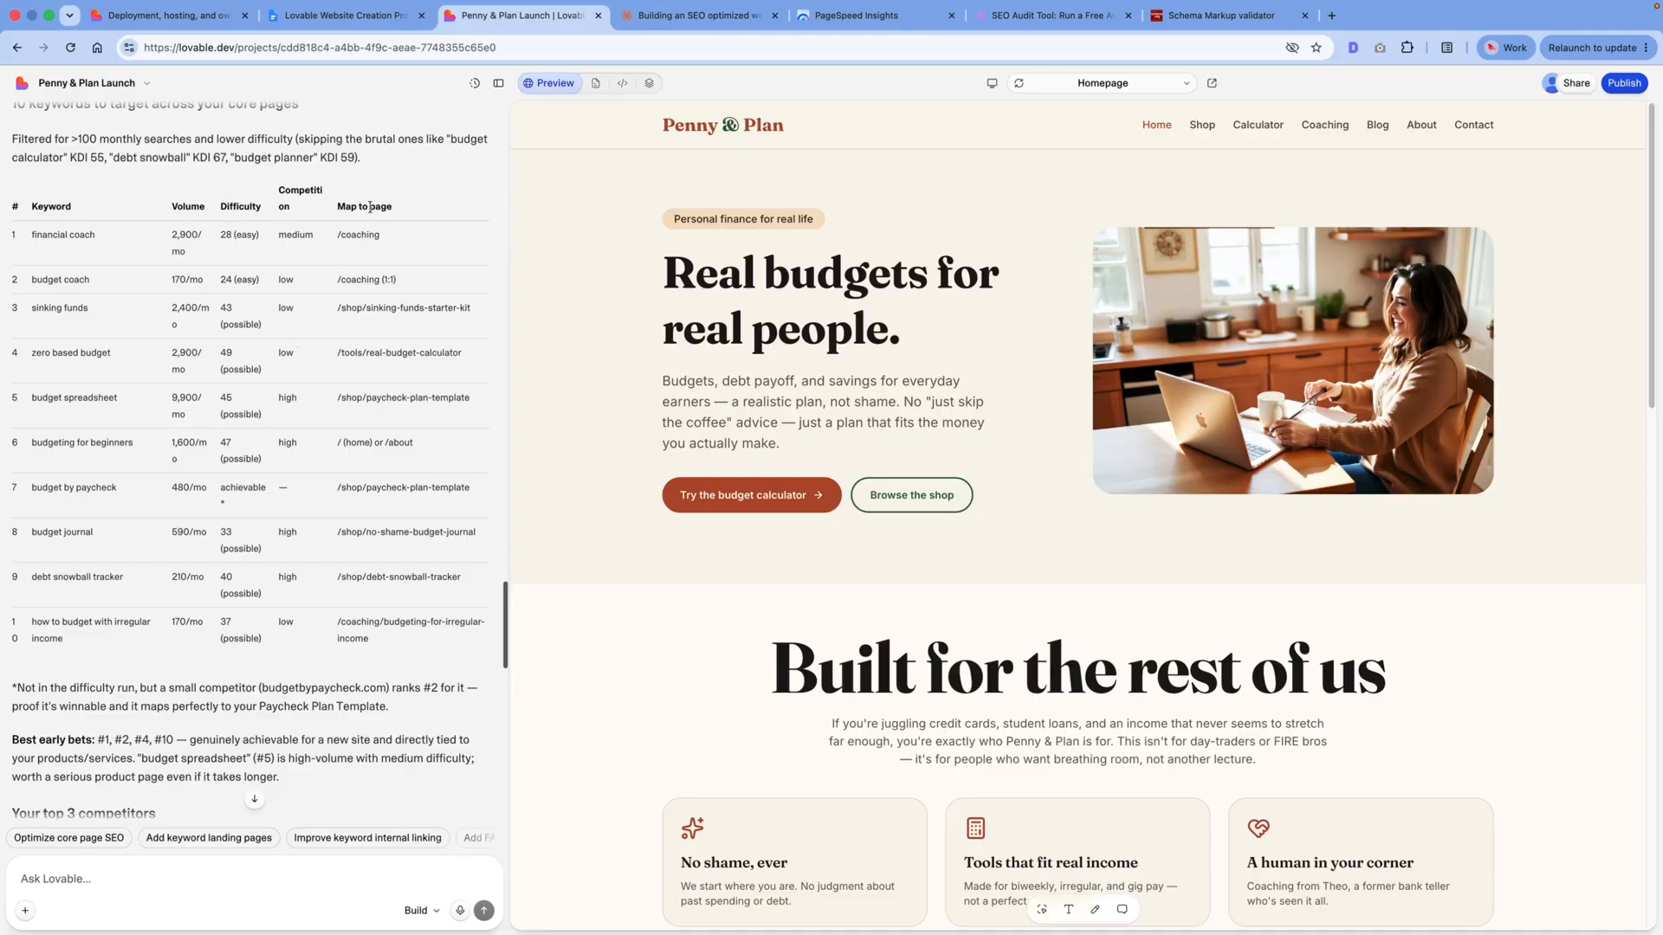
scroll(379, 346, "down", 5)
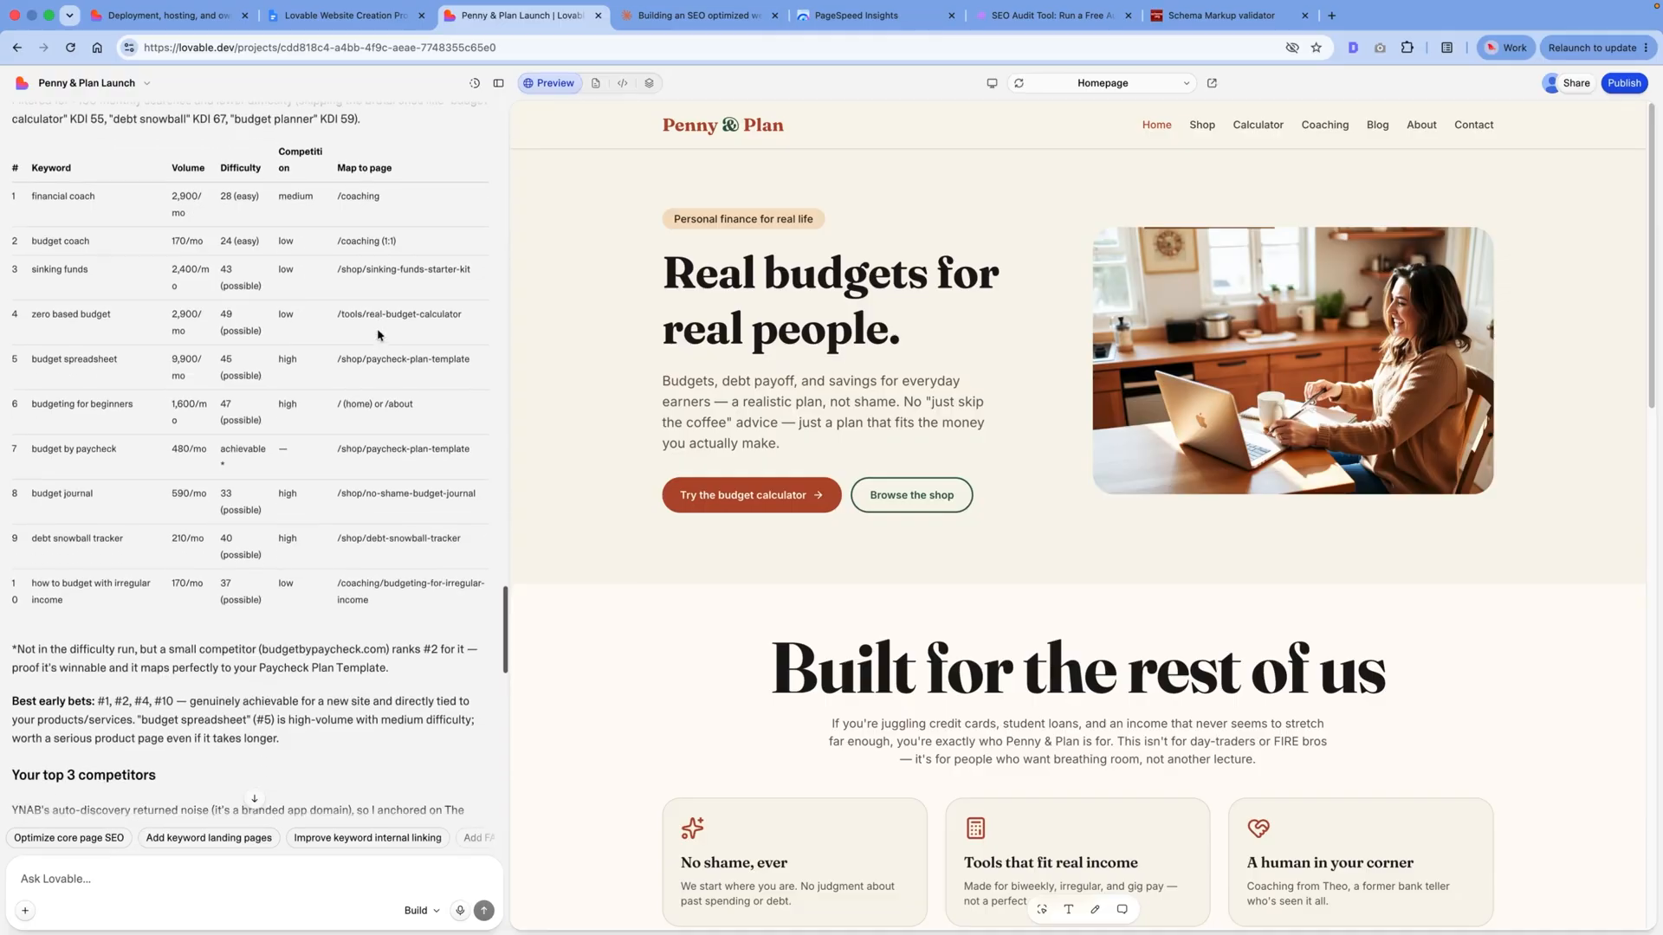
scroll(84, 298, "down", 1)
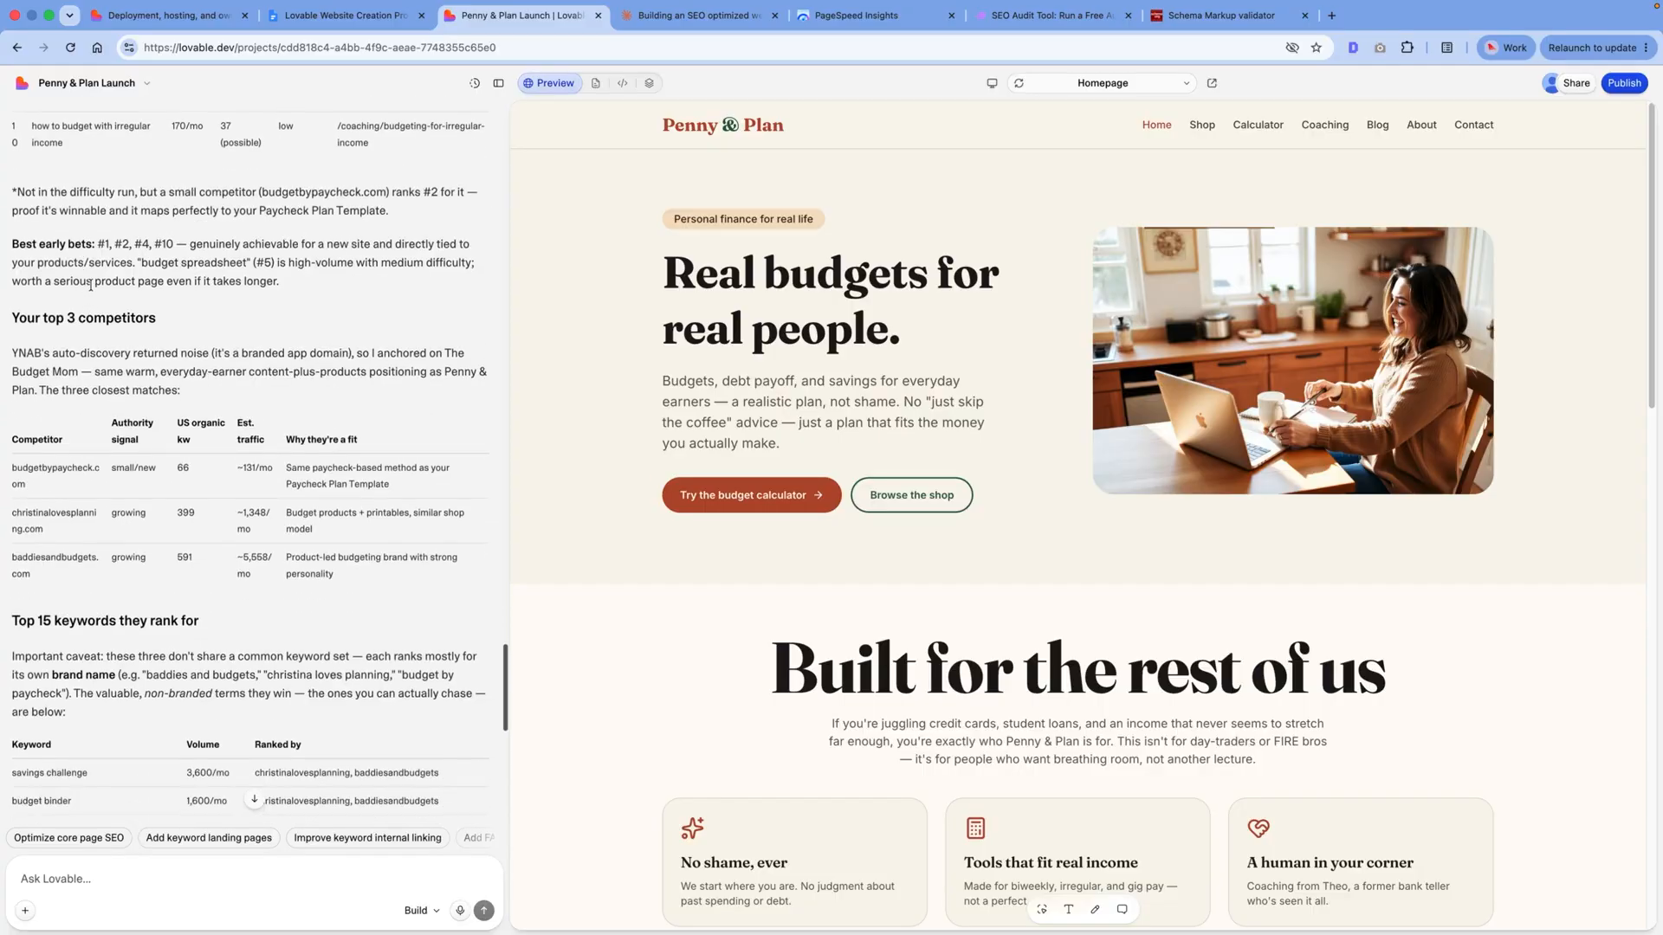
scroll(260, 299, "down", 2)
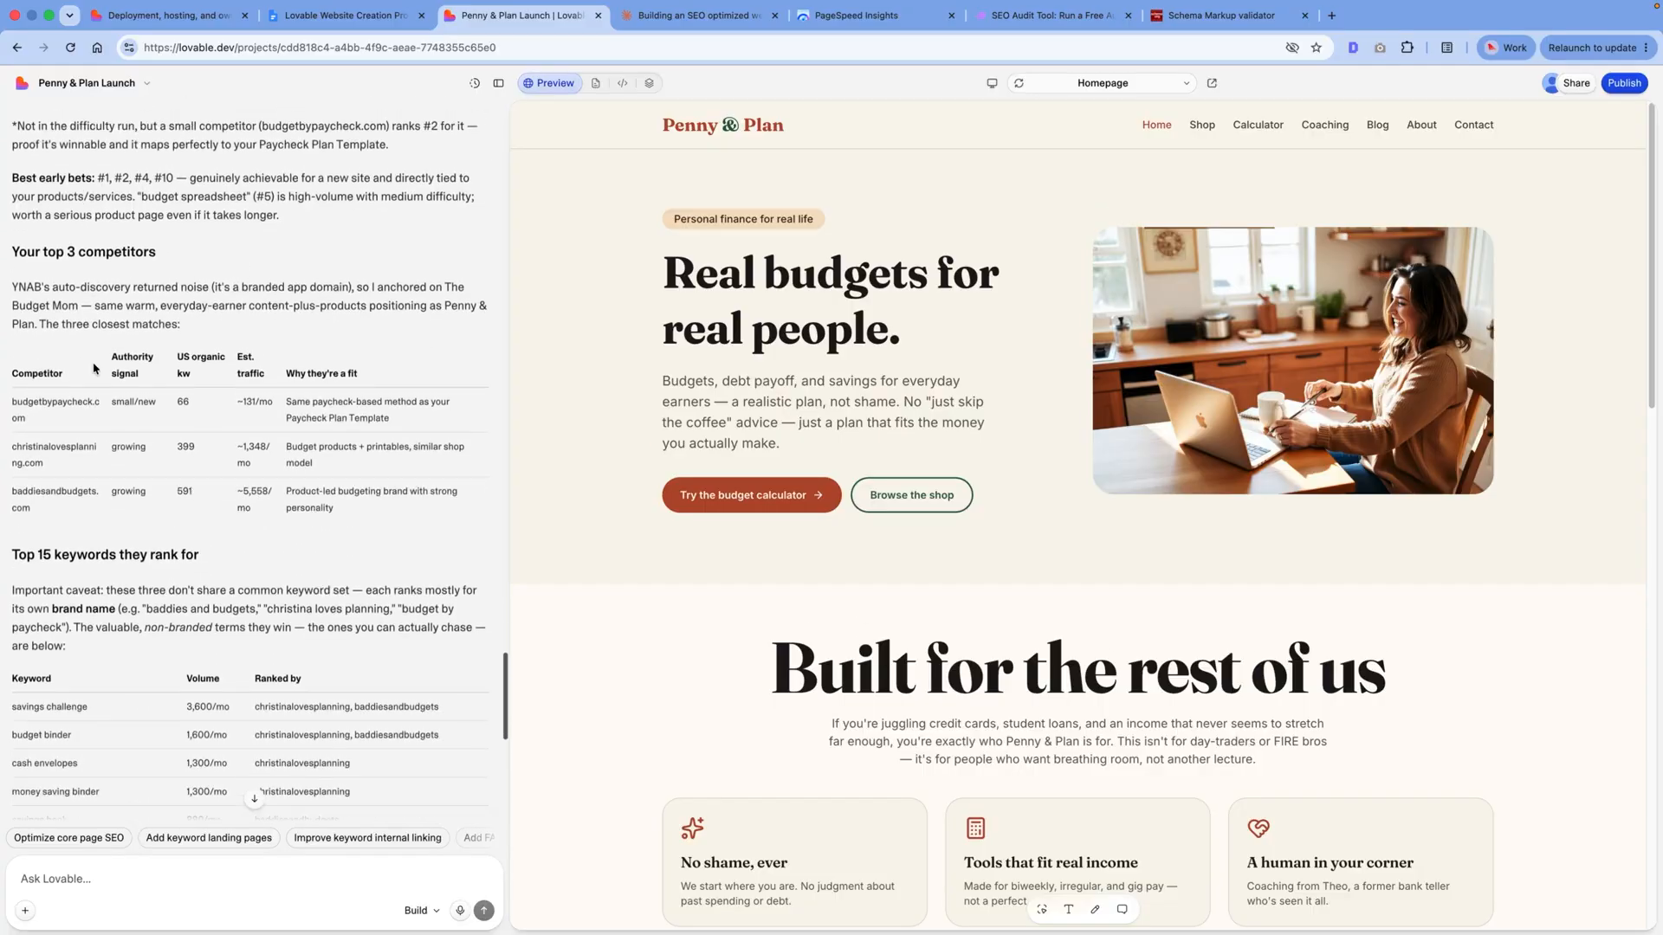
scroll(95, 369, "down", 1)
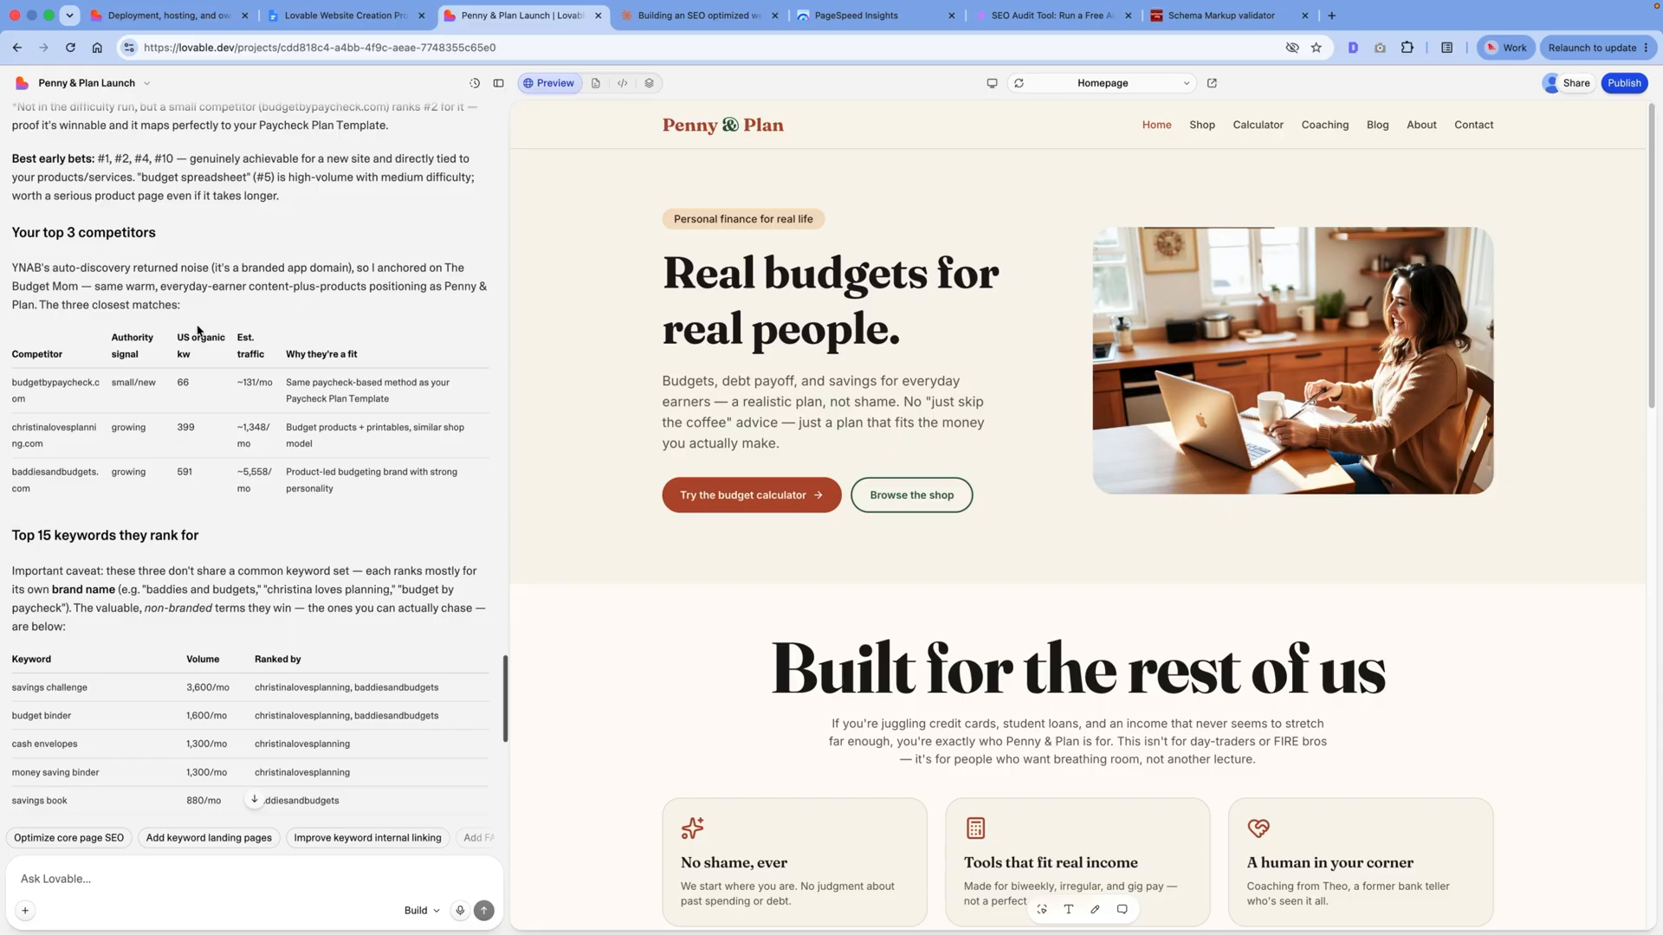
scroll(223, 383, "down", 10)
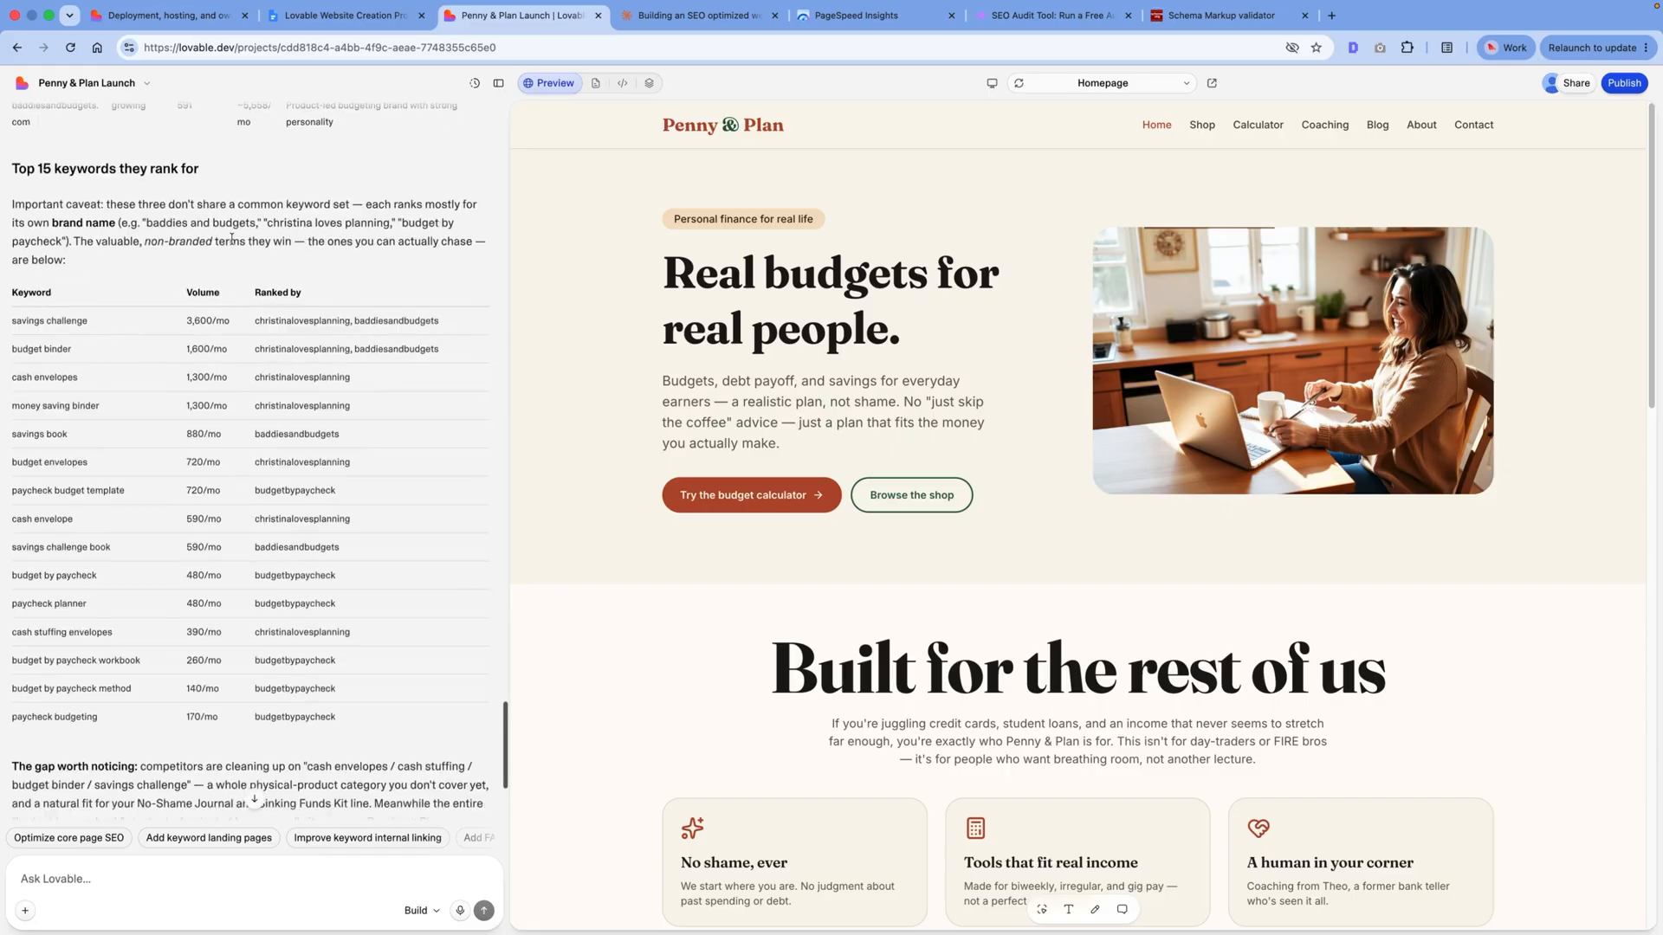
scroll(260, 181, "down", 2)
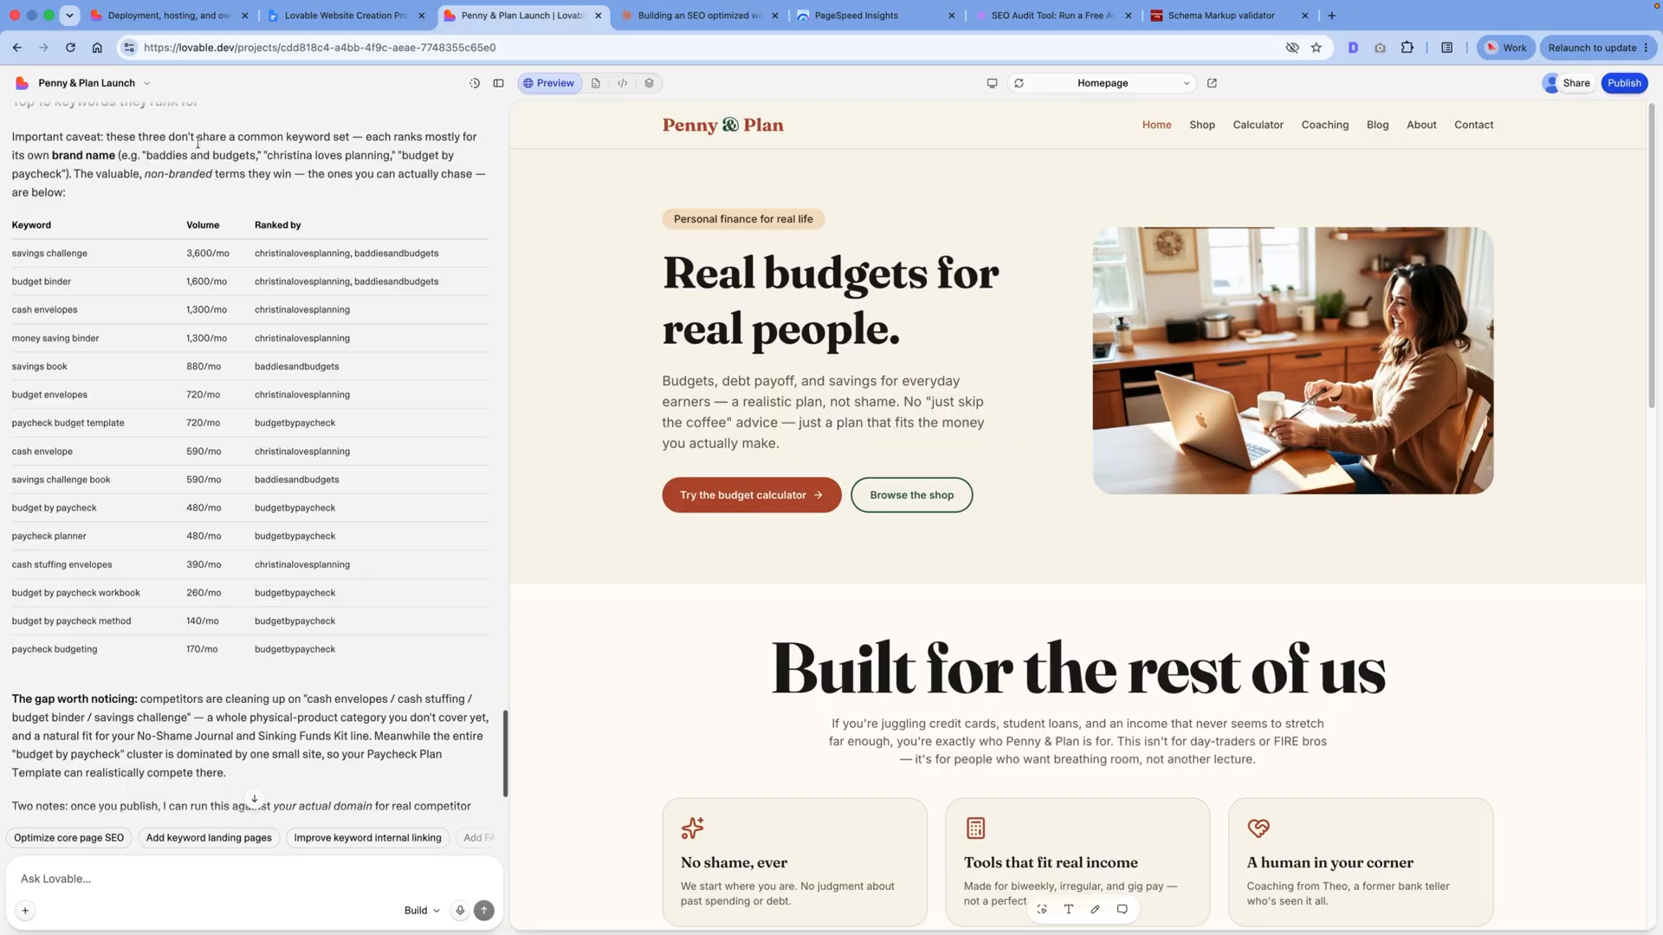
scroll(122, 333, "down", 5)
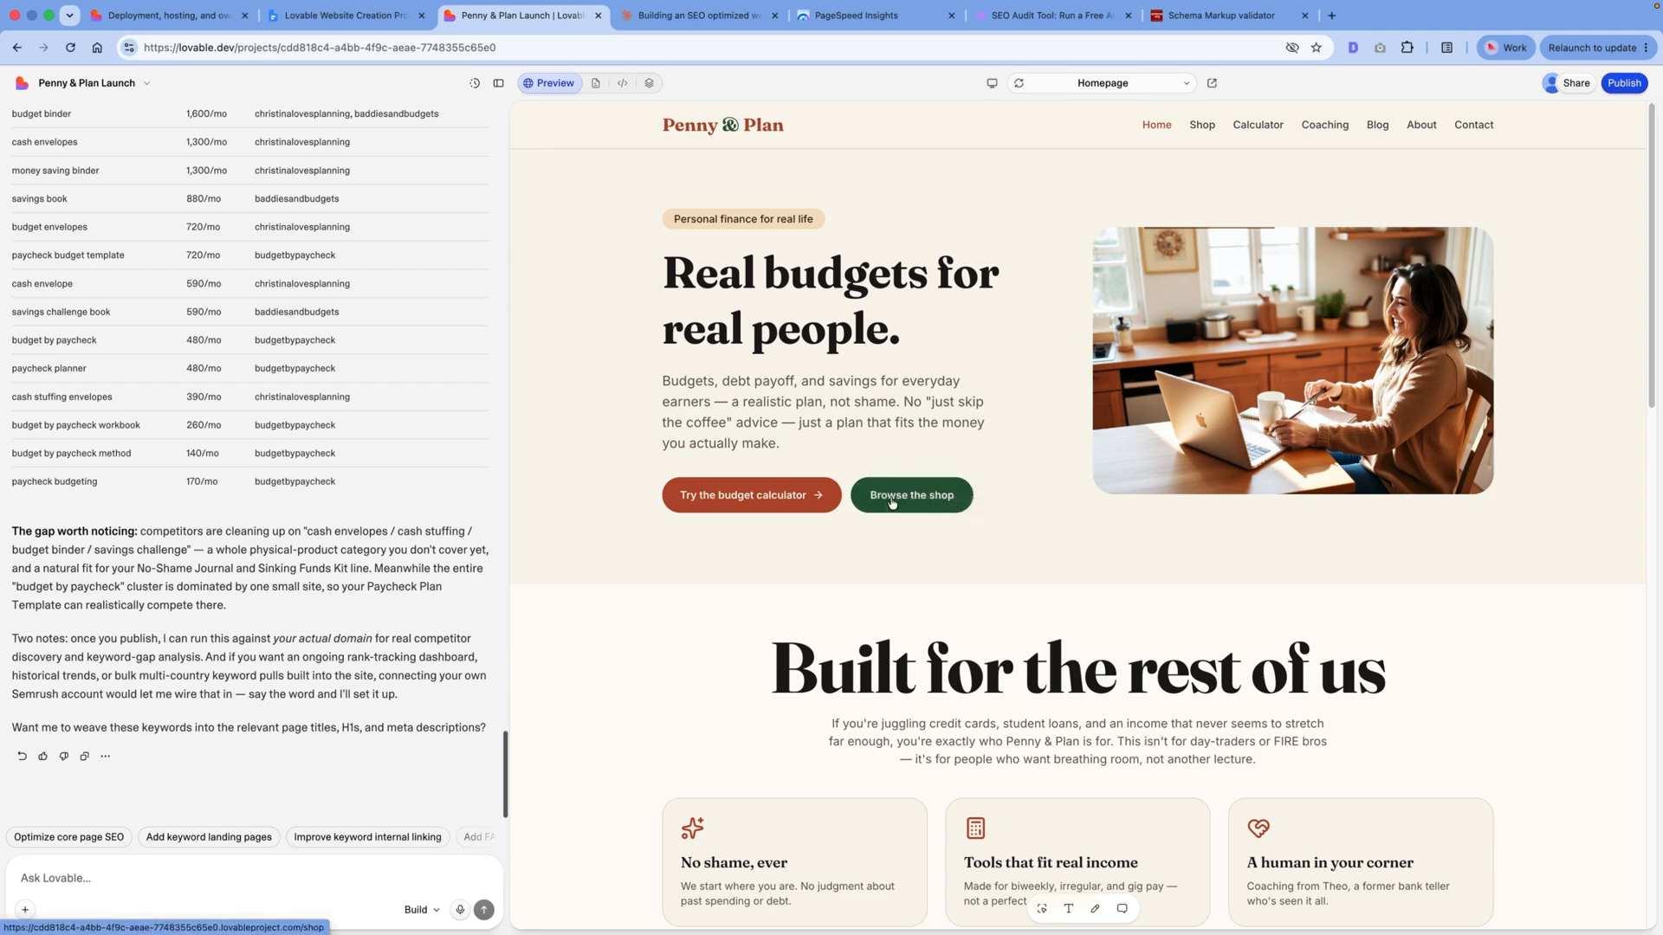
Step: Browse the shop and look through the Debt Snowball Tracker product page
left_click(894, 500)
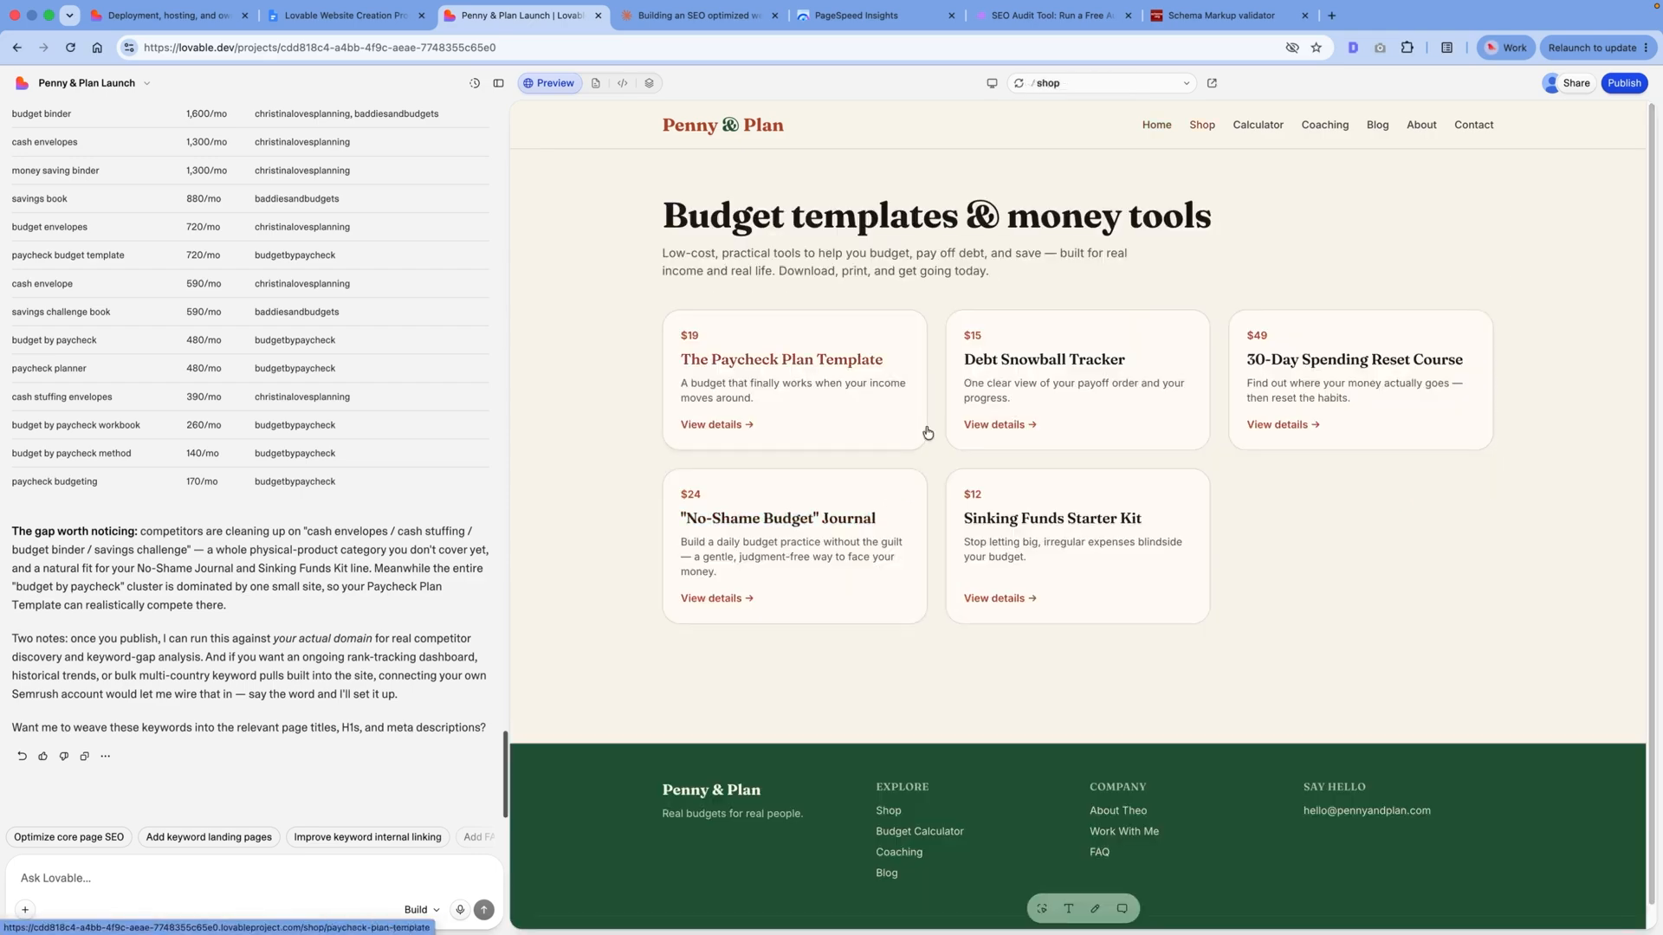
left_click(1007, 400)
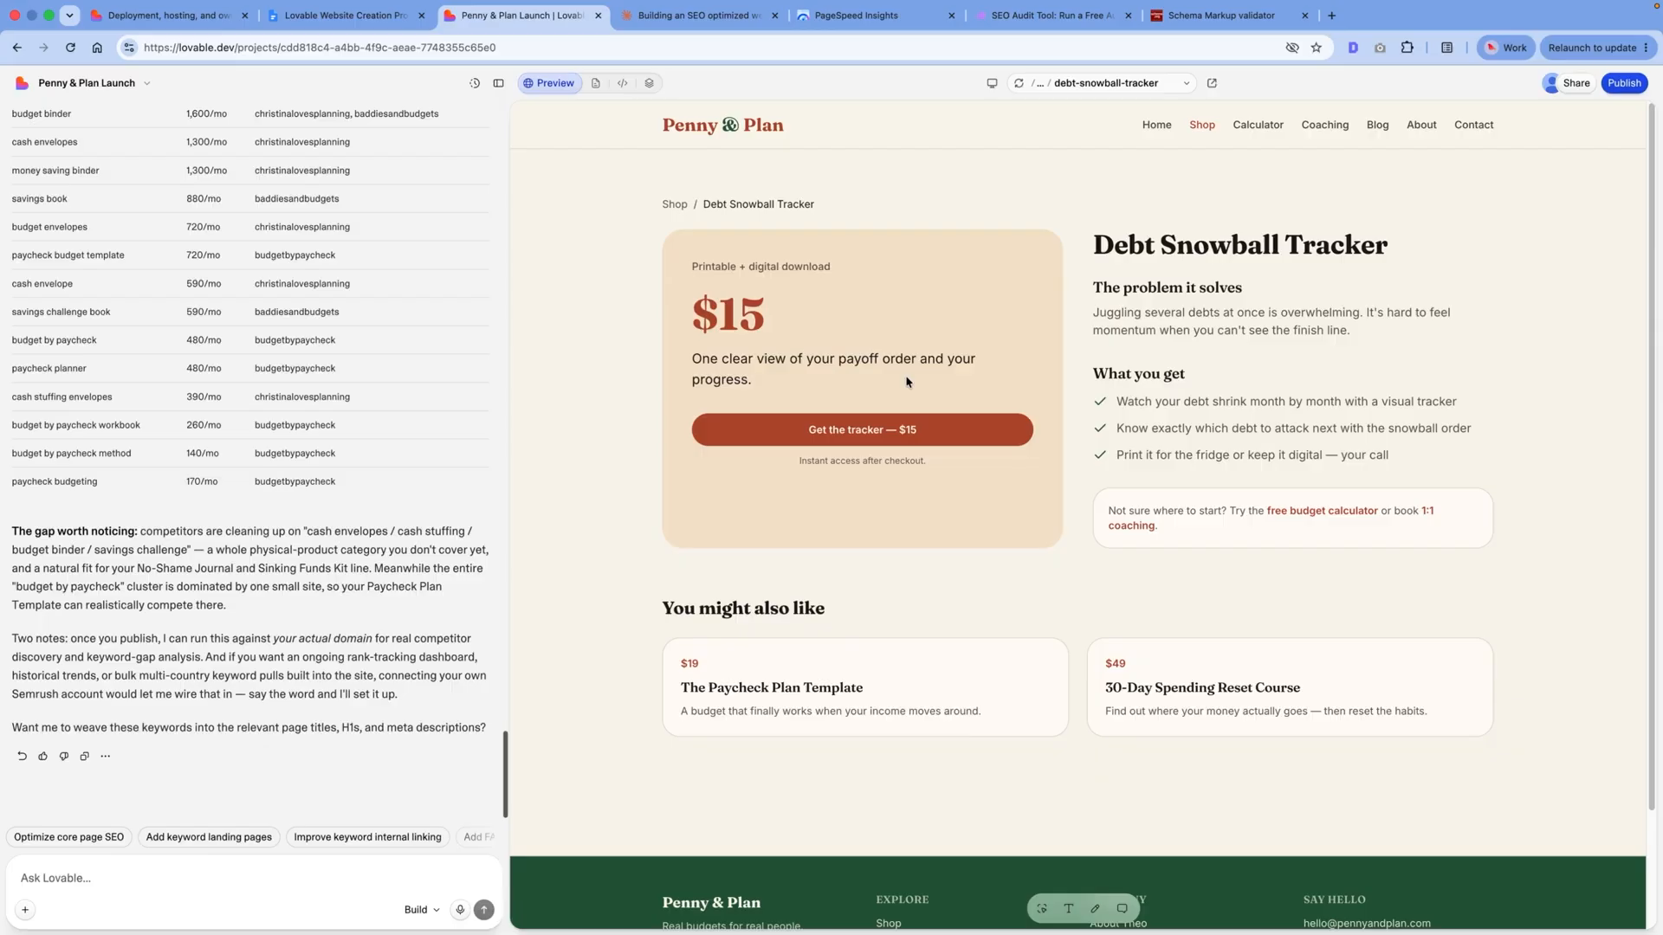
scroll(944, 415, "down", 3)
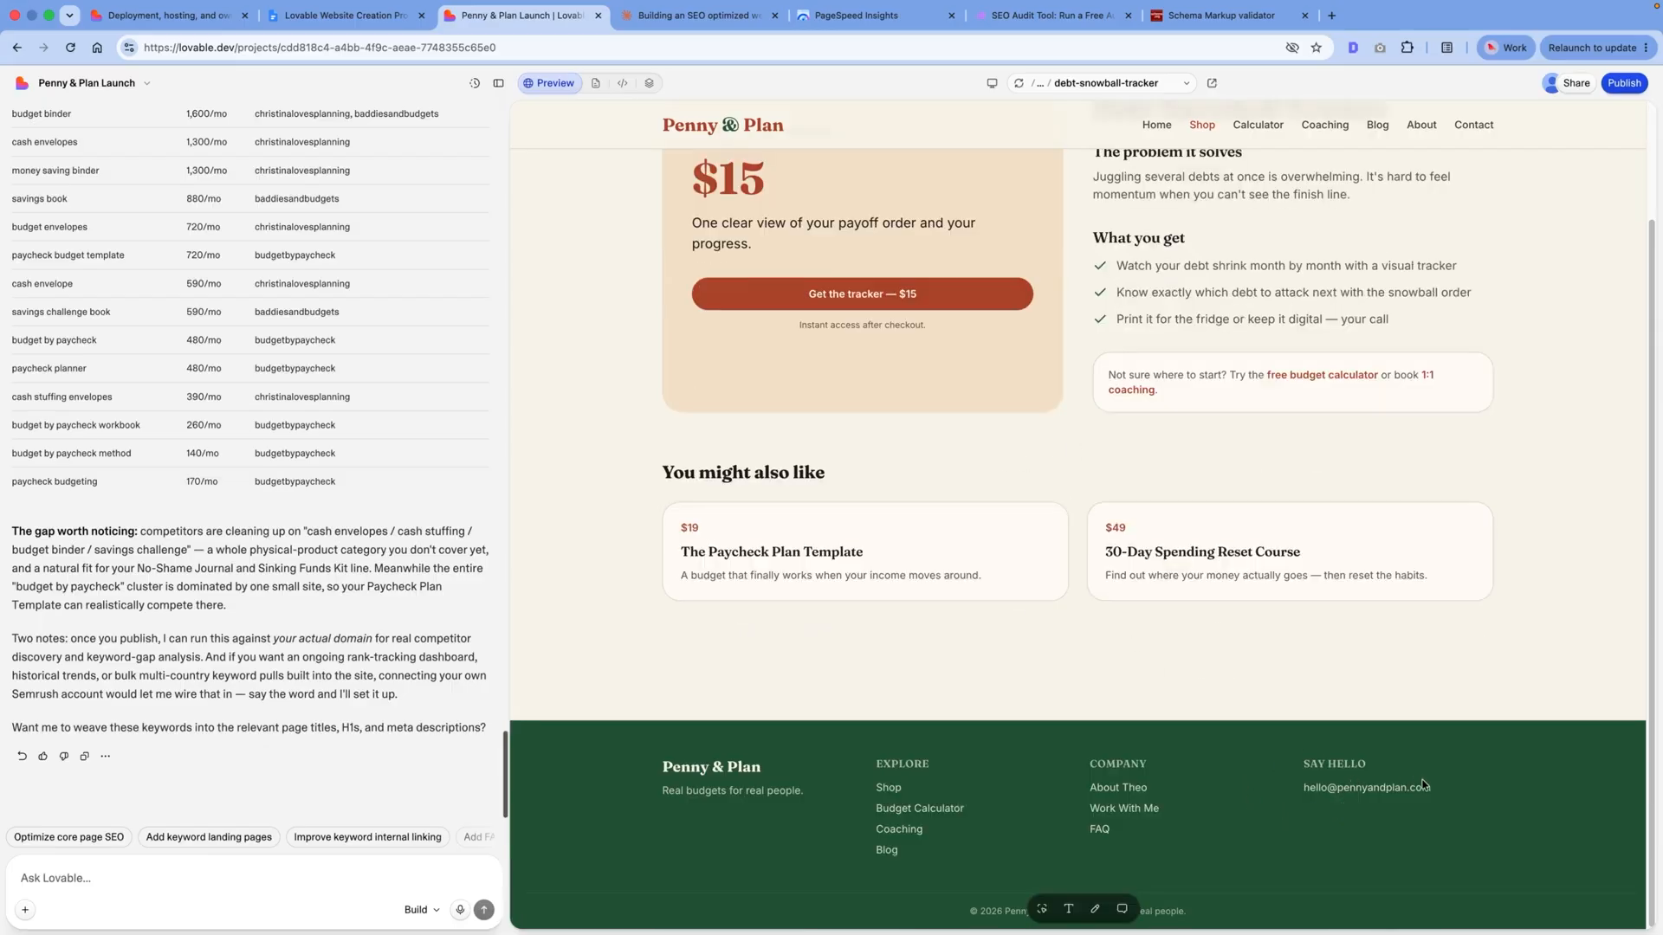
Step: Start publishing the site and set its web address to penny-and-plan.lovable.app
scroll(1267, 620, "up", 3)
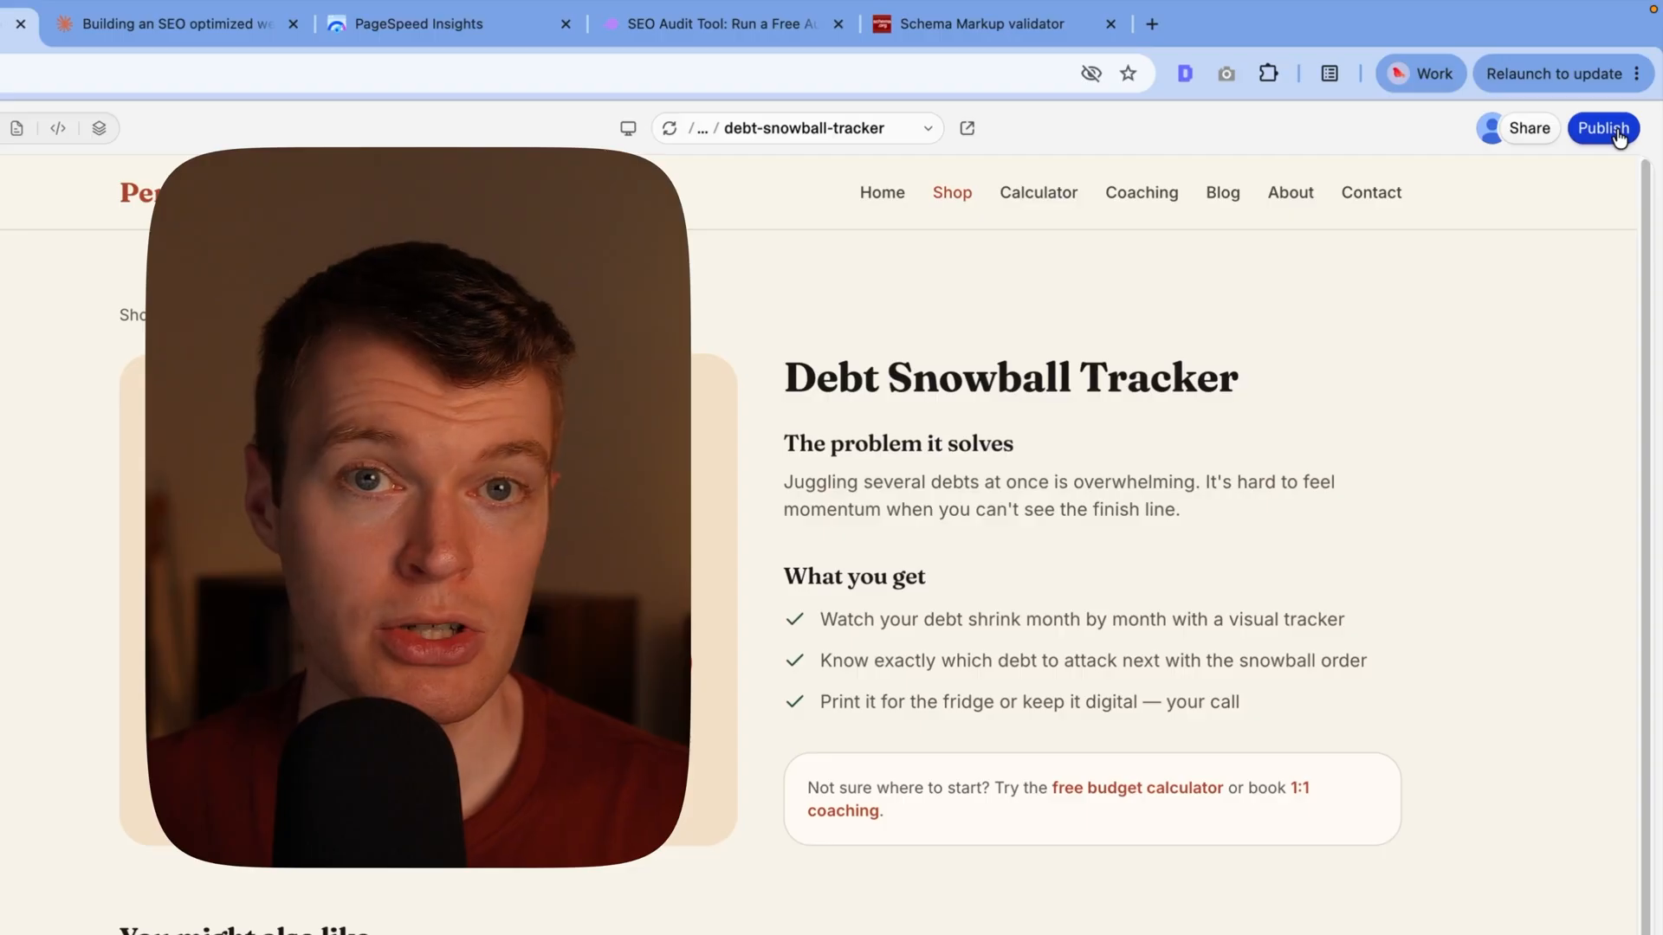
left_click(1616, 132)
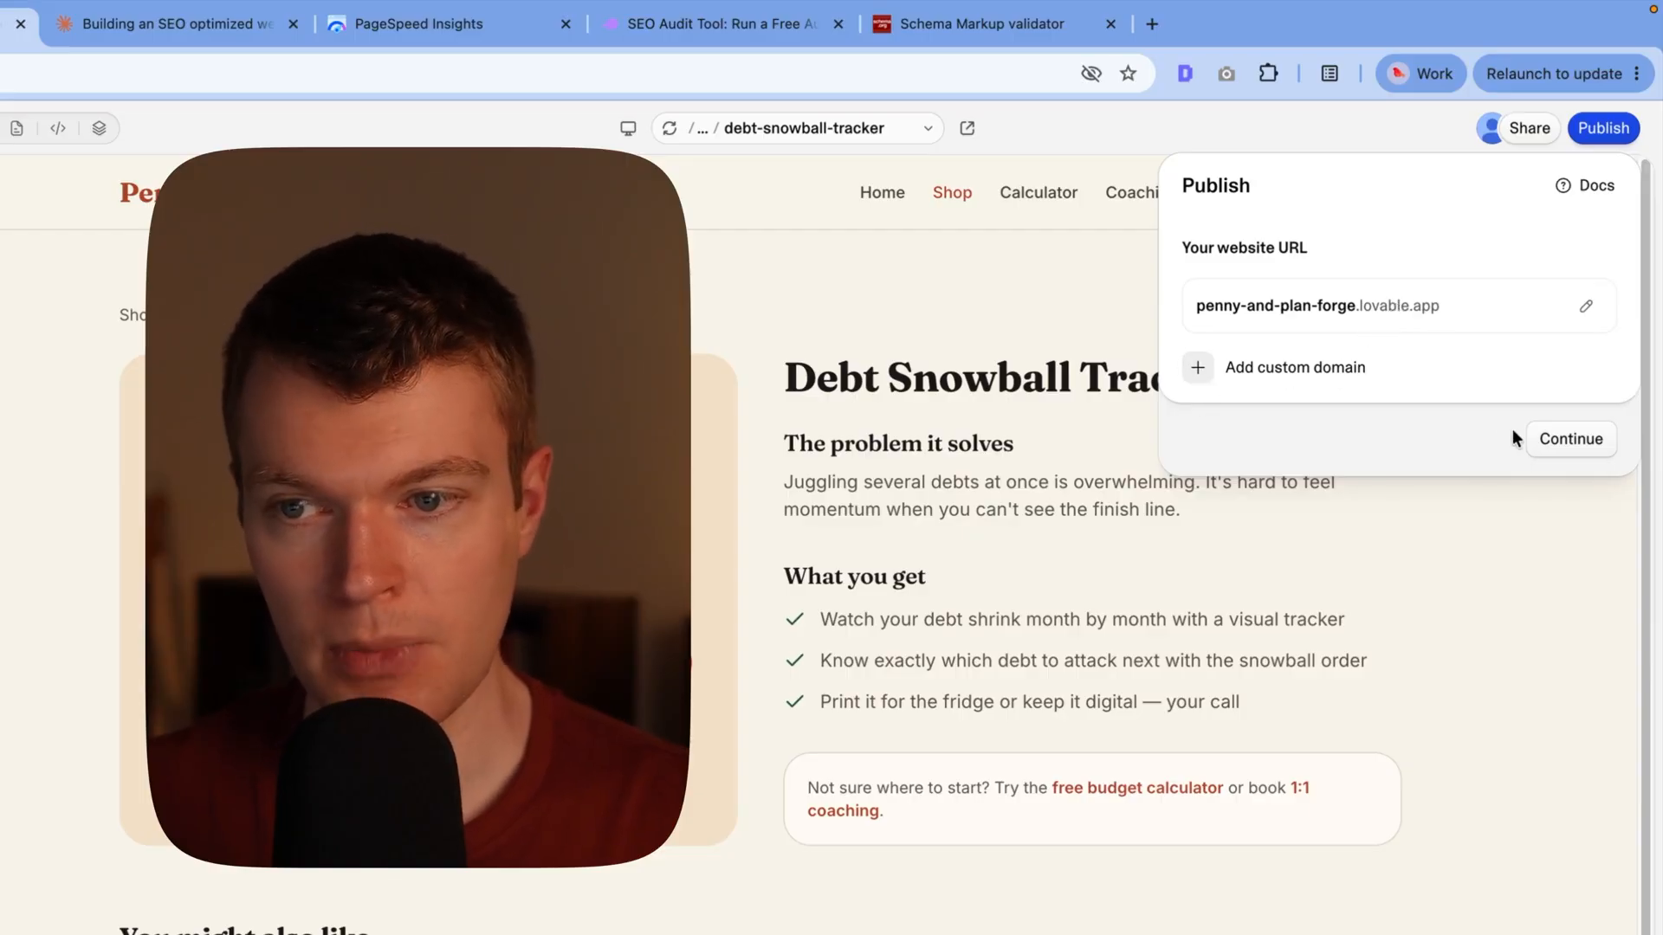
left_click(1365, 305)
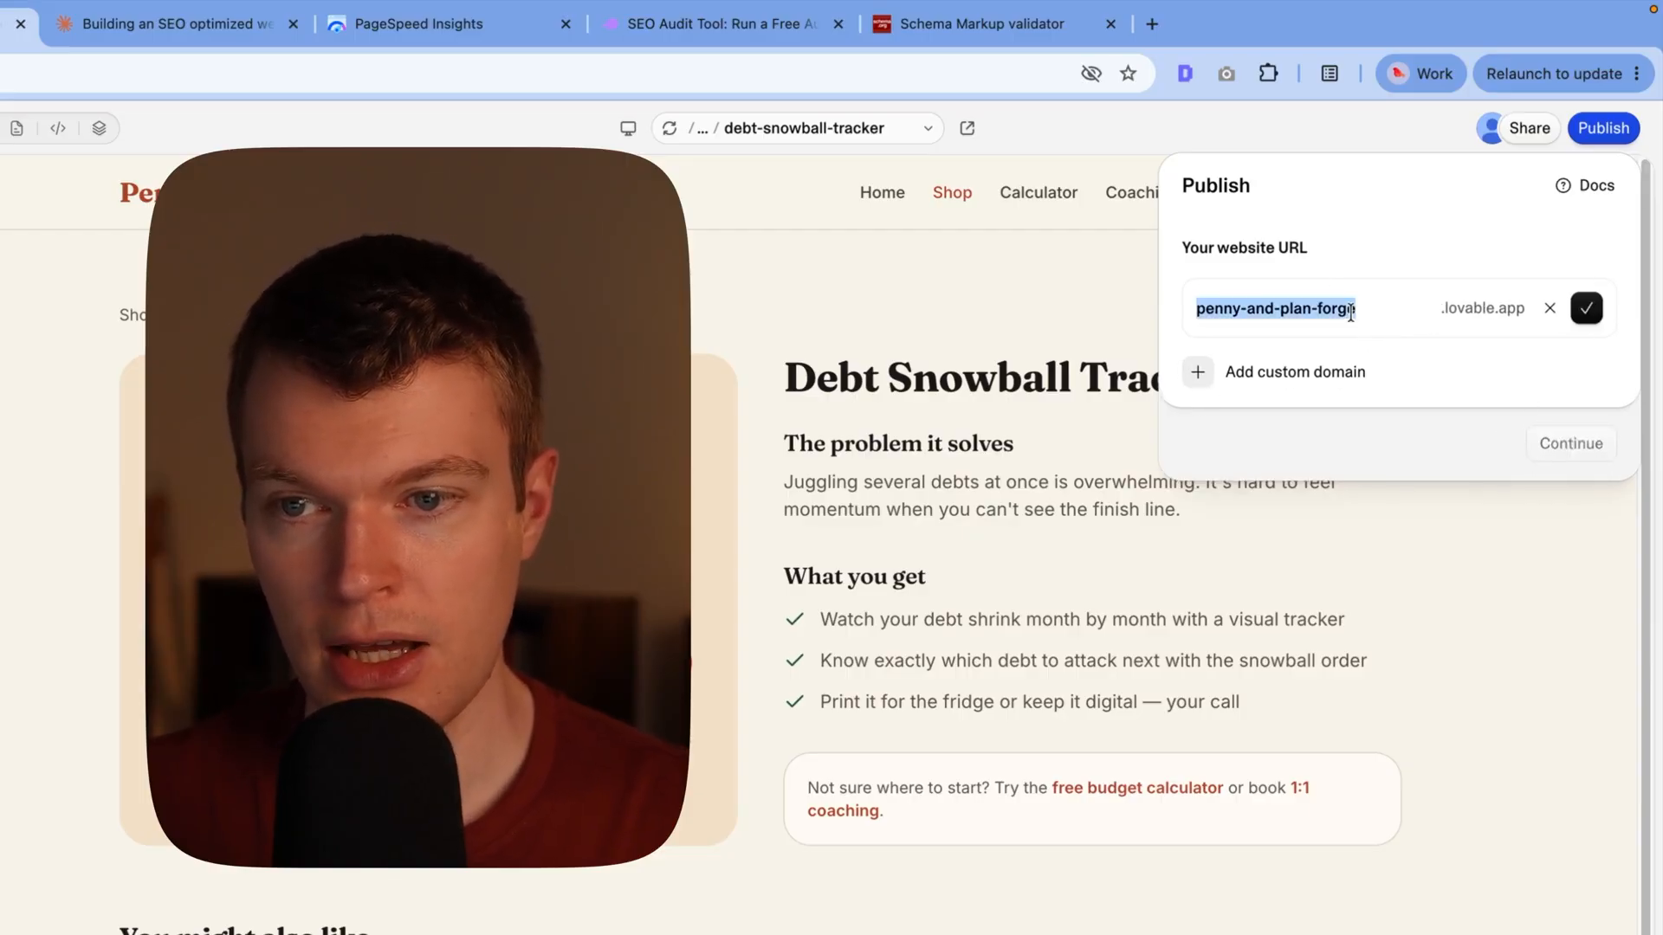
key("Right")
key("alt+shift+Left")
key("BackSpace")
key("BackSpace")
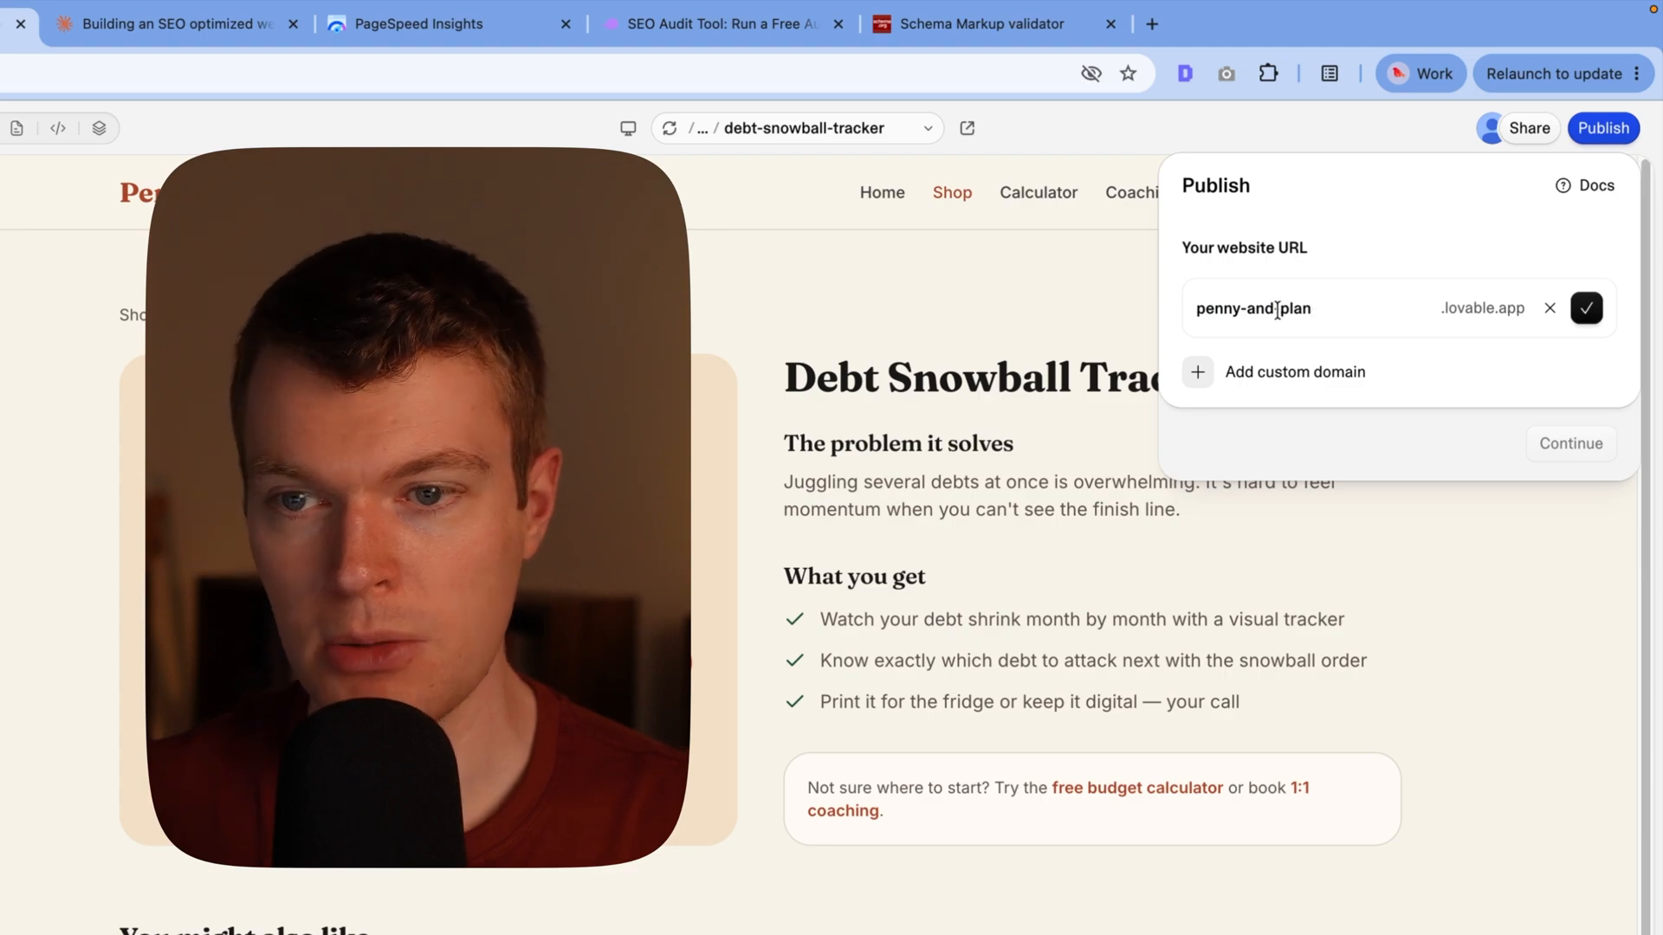
left_click(1586, 309)
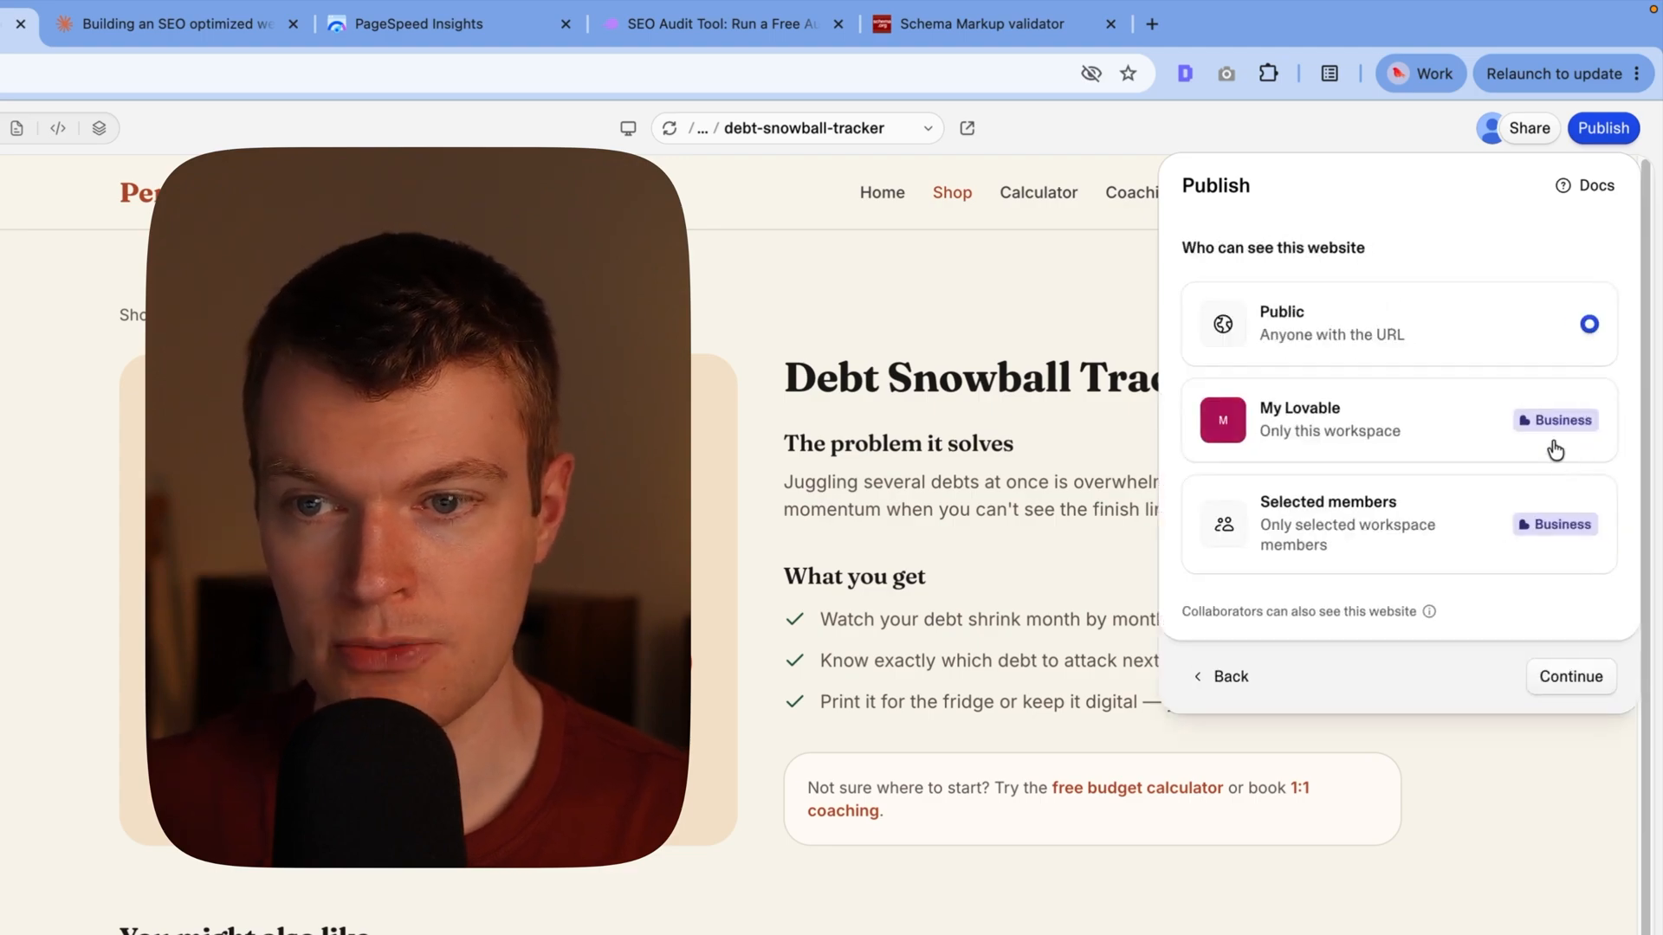
Step: Accept public visibility and the prefilled website info for publishing, and start the deep security scan
left_click(1573, 674)
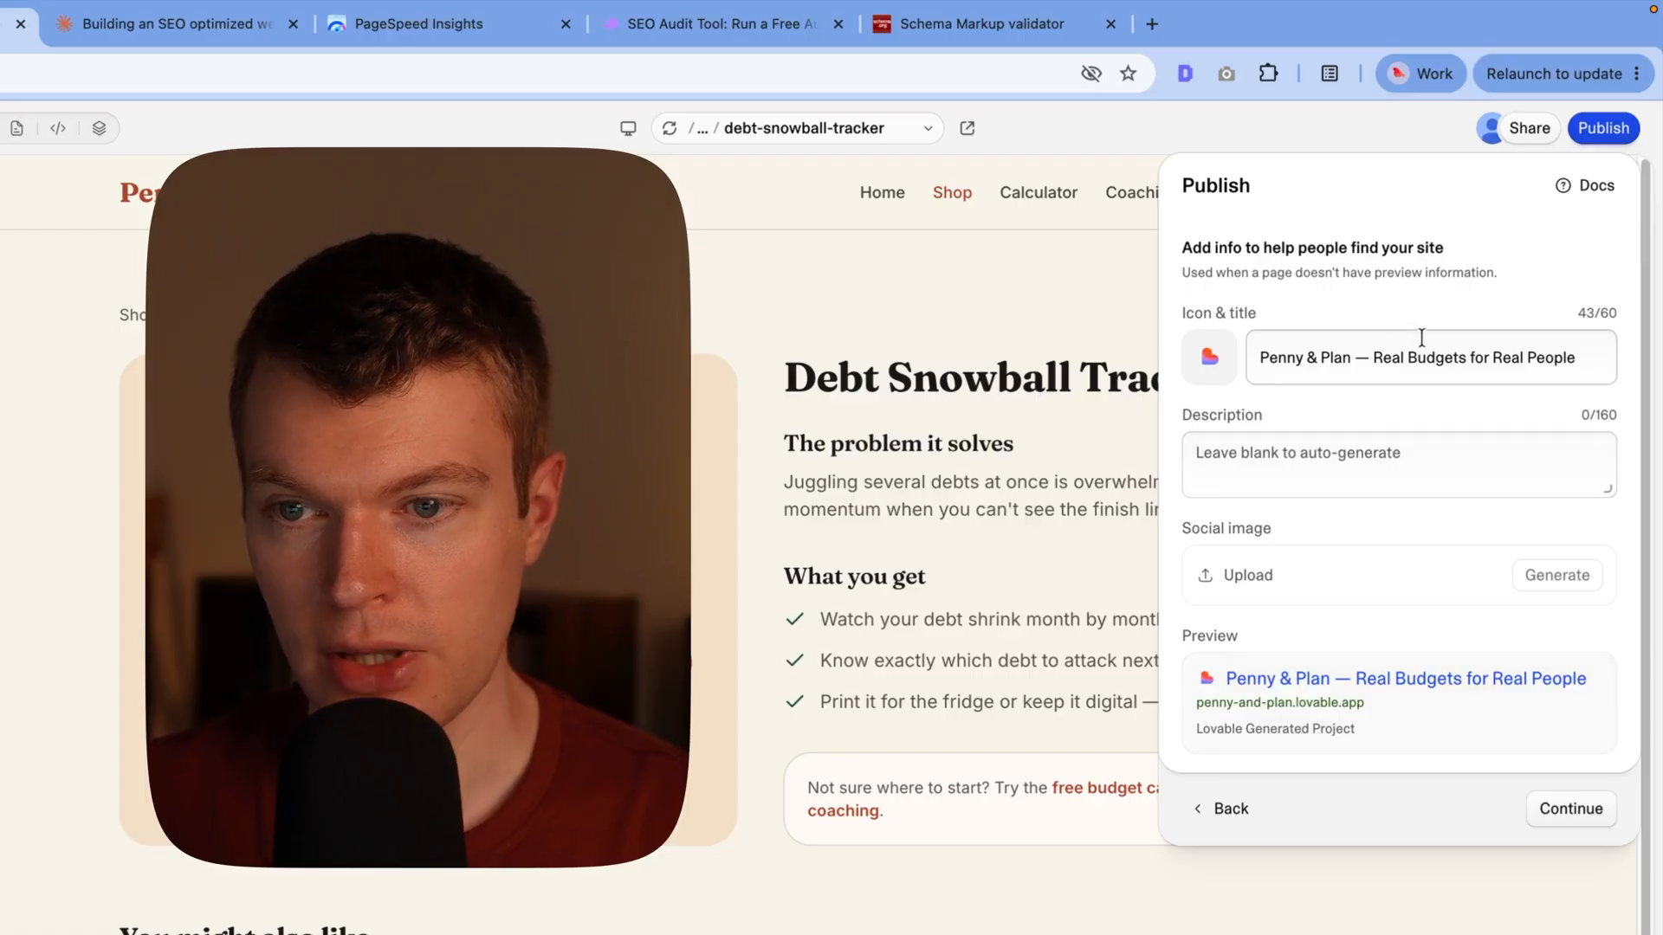
left_click(1568, 806)
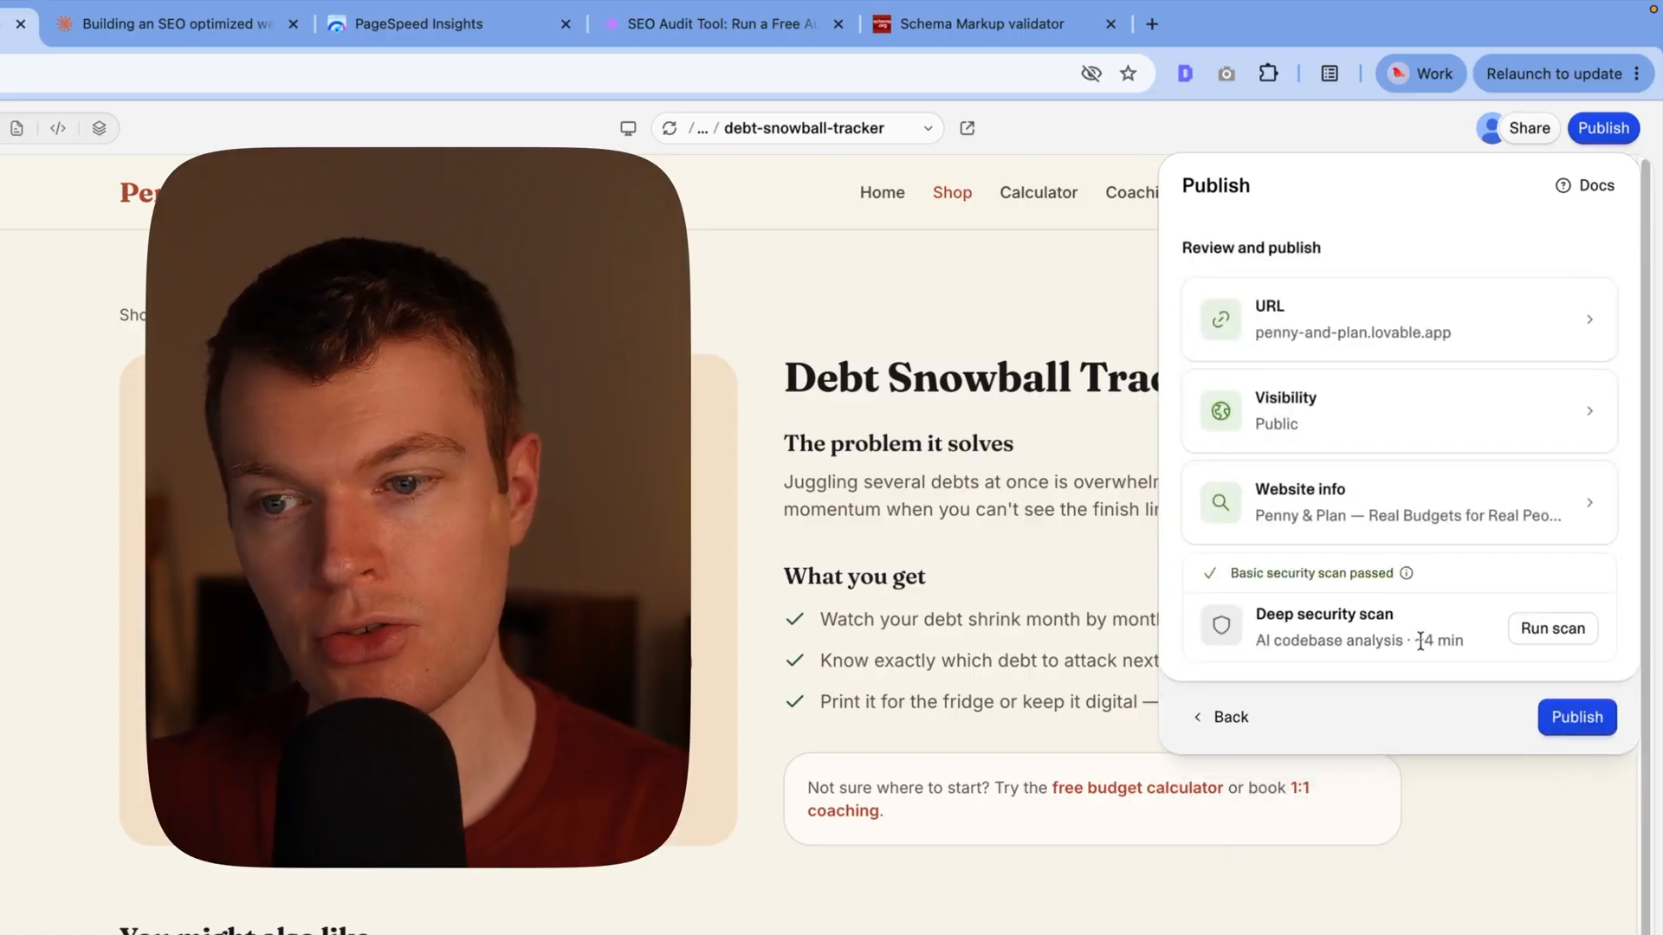
left_click(1514, 629)
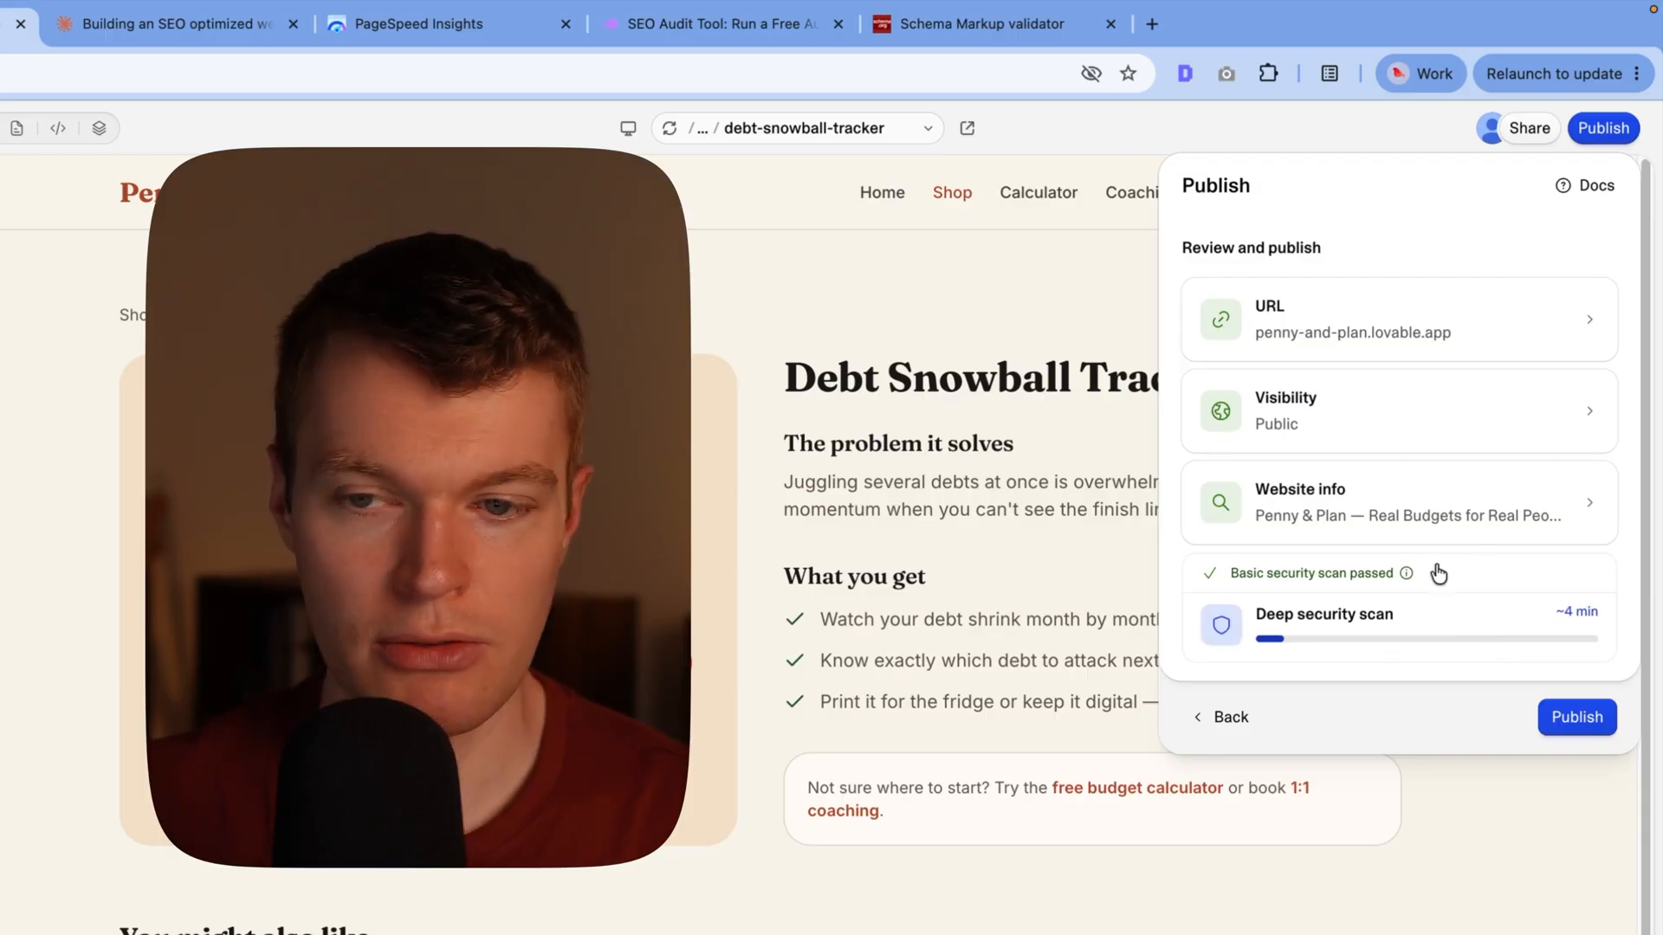
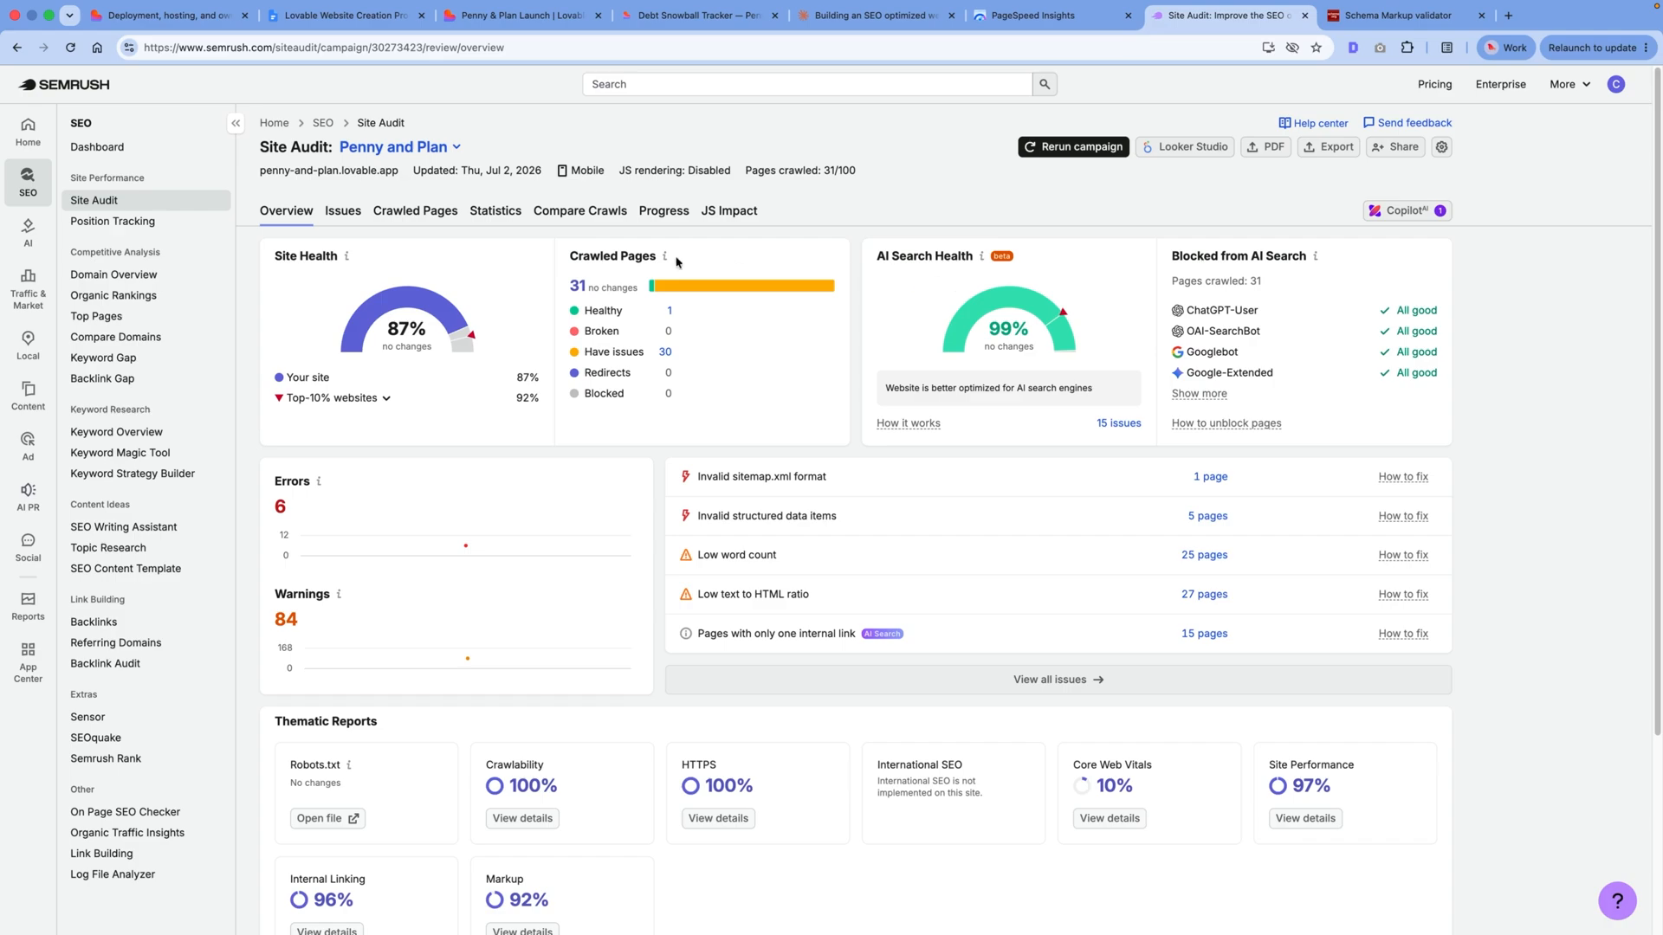
Step: Inspect the Semrush audit issues and the sitemap's URLs, and send Lovable the prompt "use absolute urls for the sitemap"
left_click(343, 213)
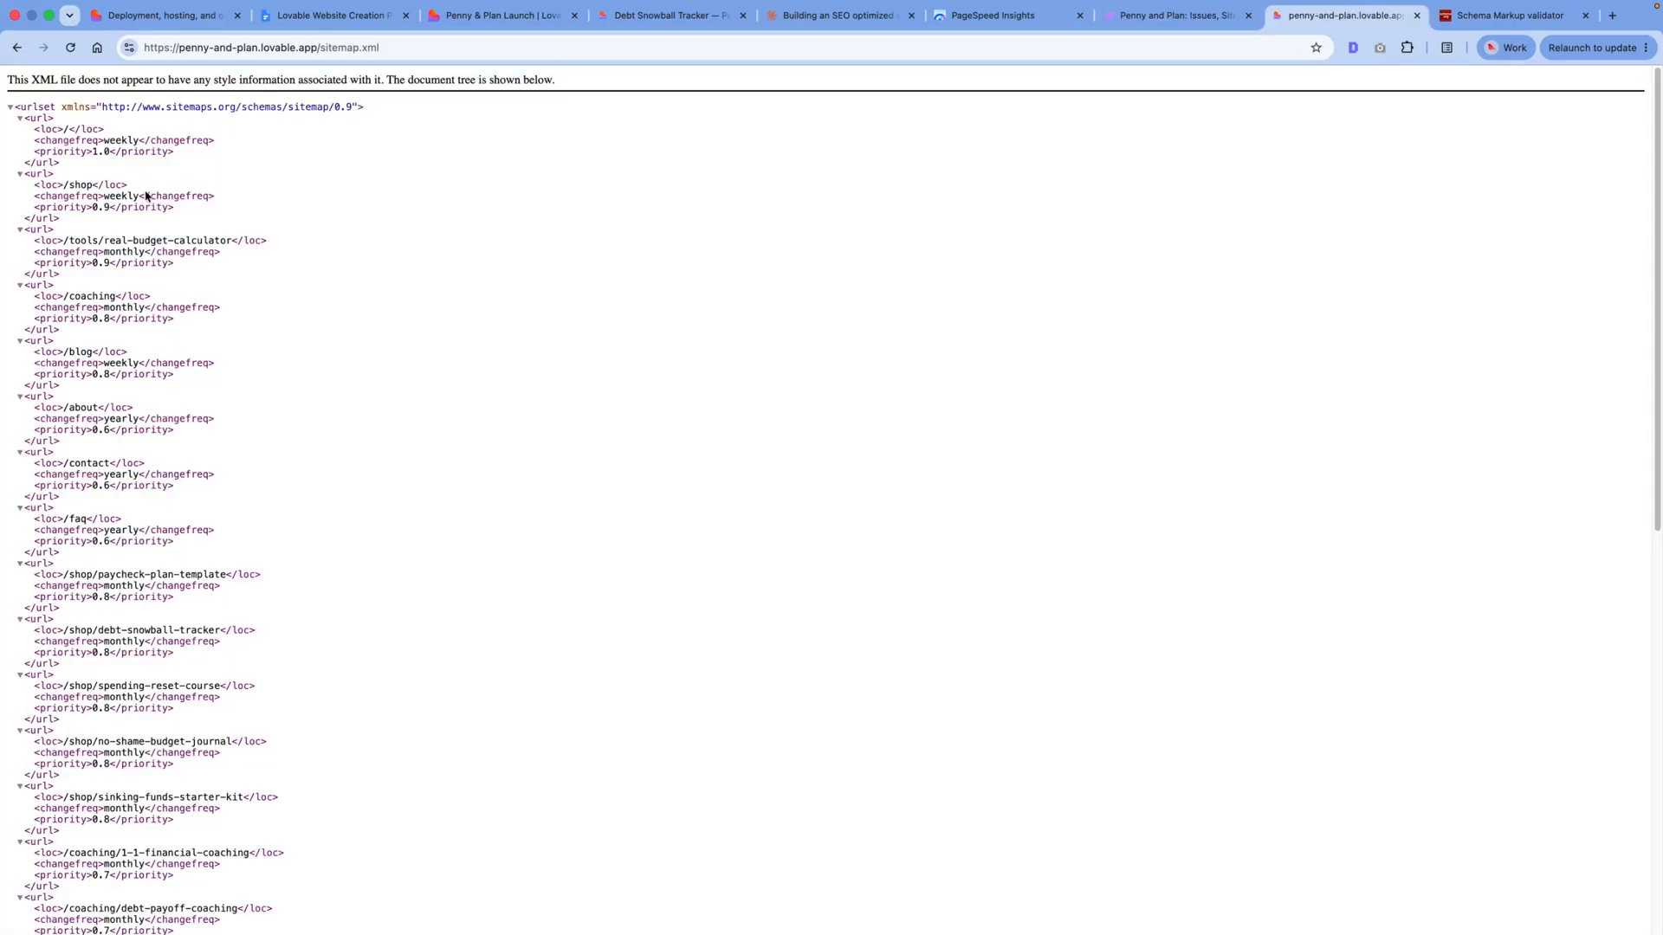
left_click_drag(60, 241, 231, 237)
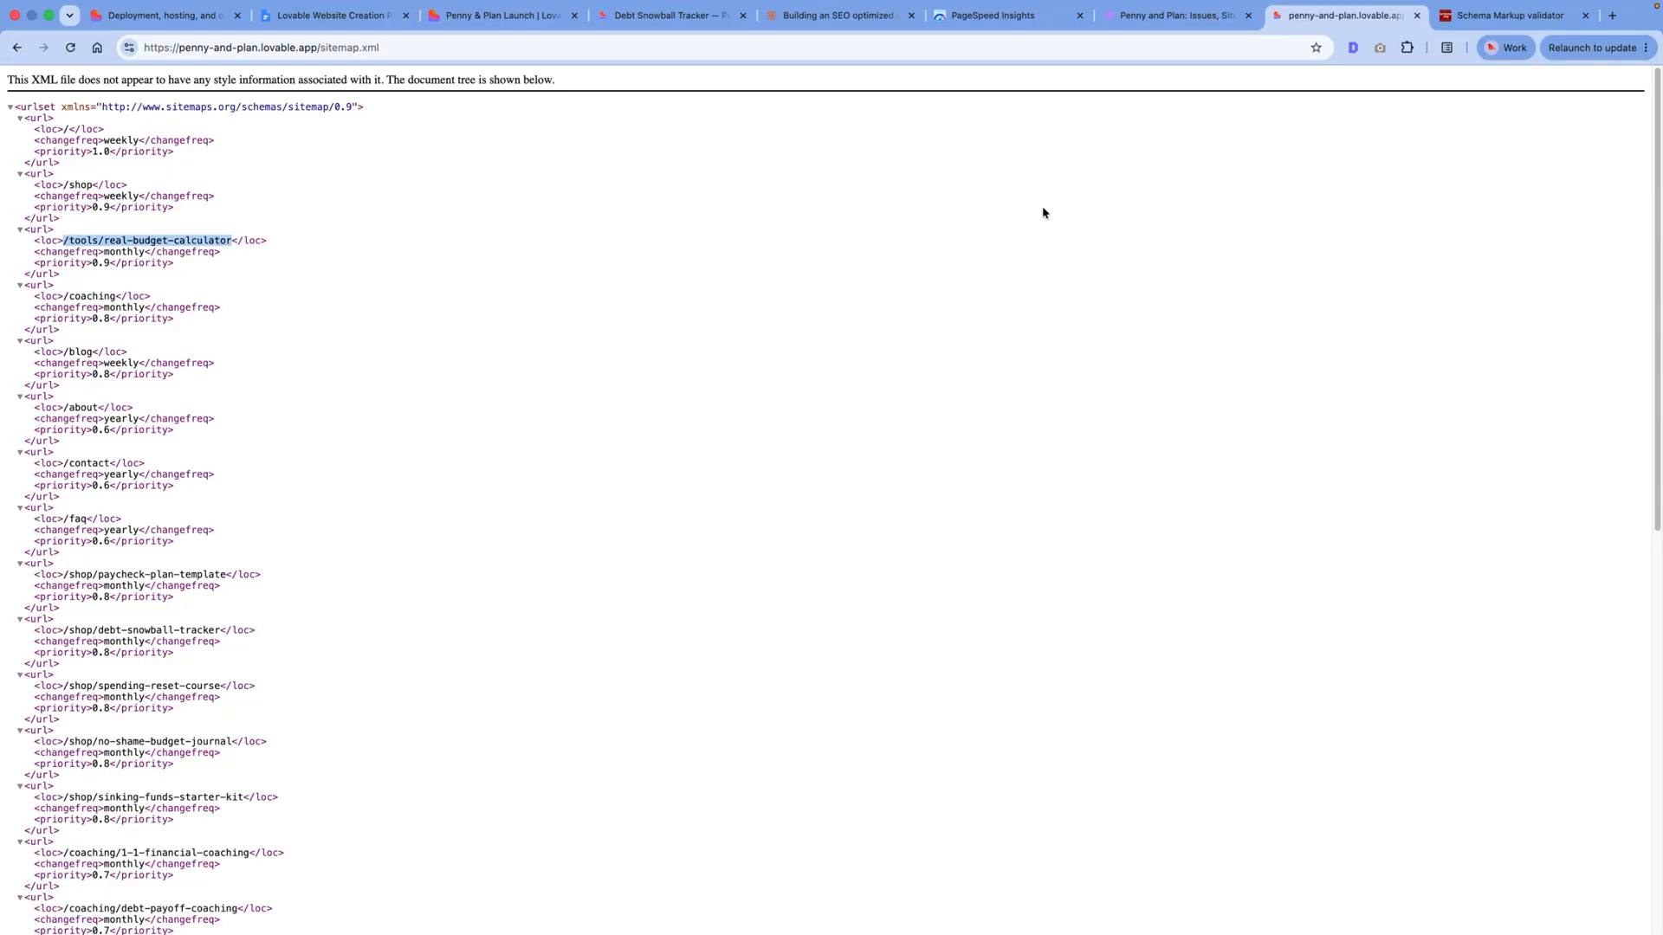
left_click(497, 21)
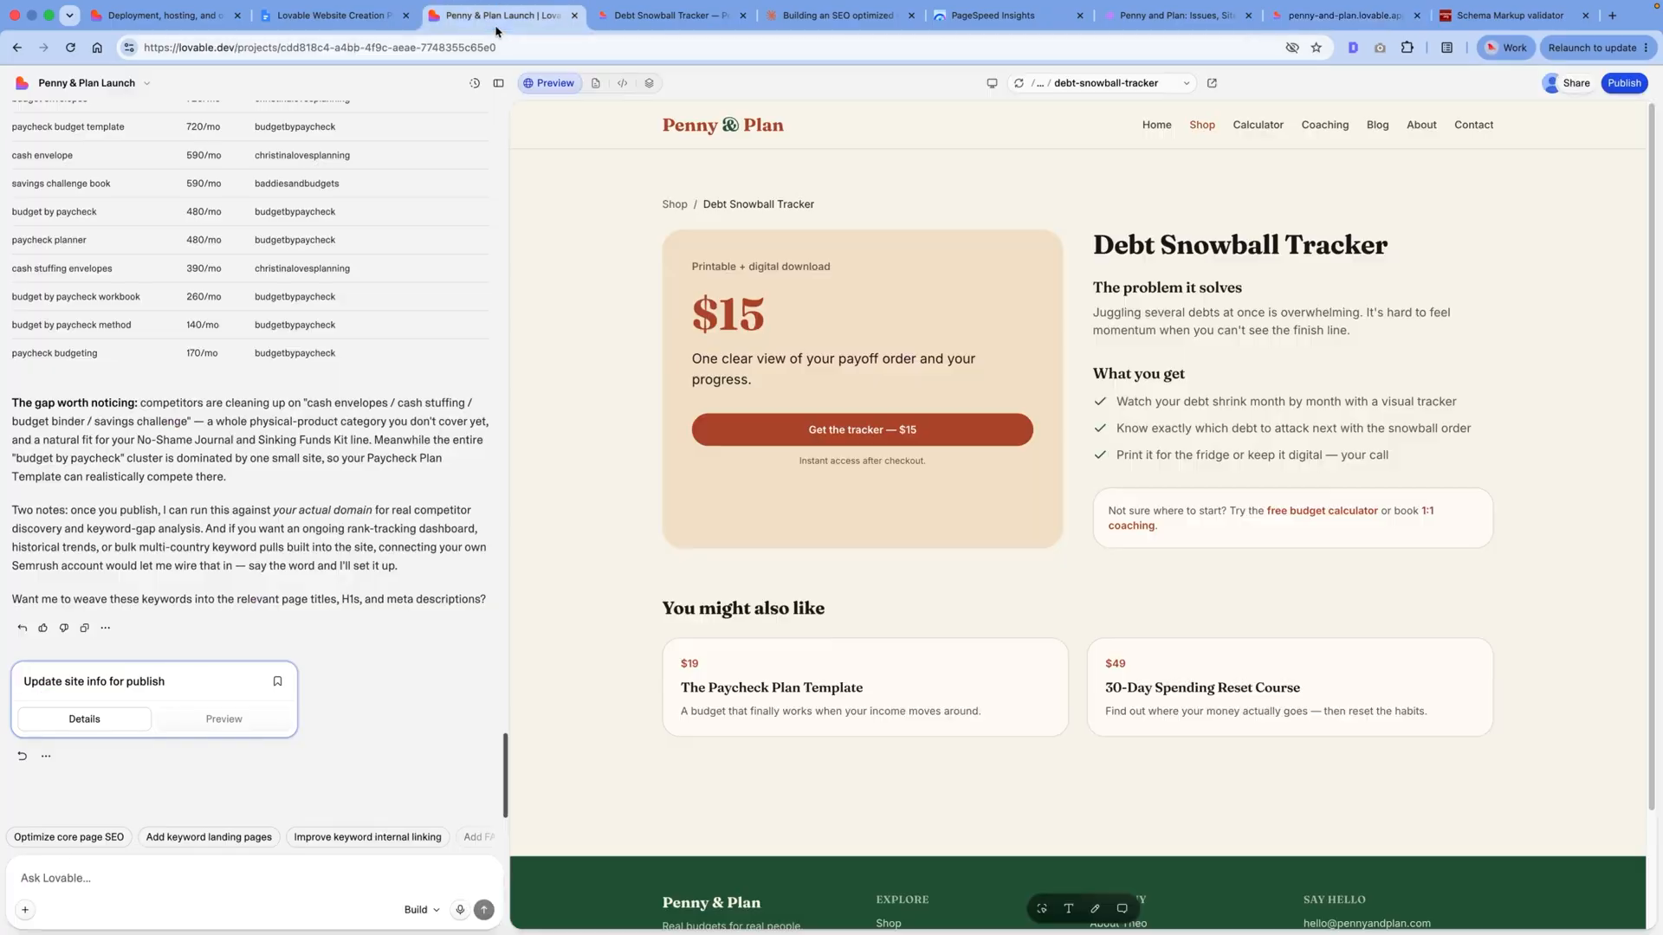
left_click(142, 874)
type("use absolute urls for the sitemap")
key("Return")
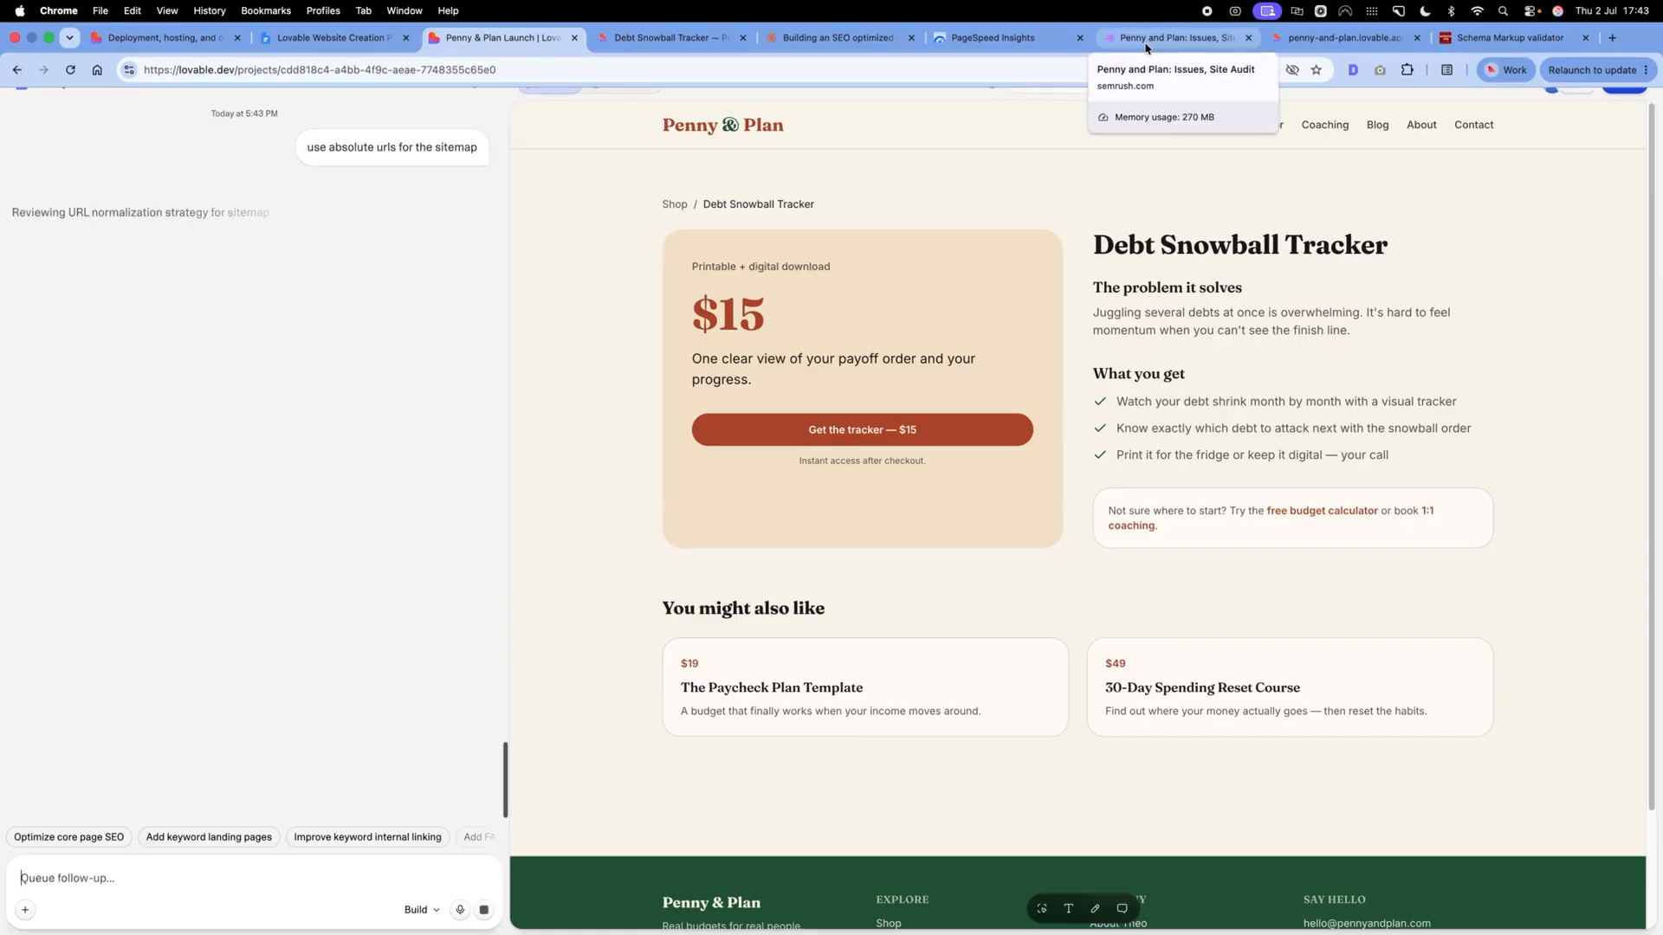
Step: Review the Semrush audit's nofollow external links and the fix guidance for the structured data and sitemap errors
left_click(1124, 49)
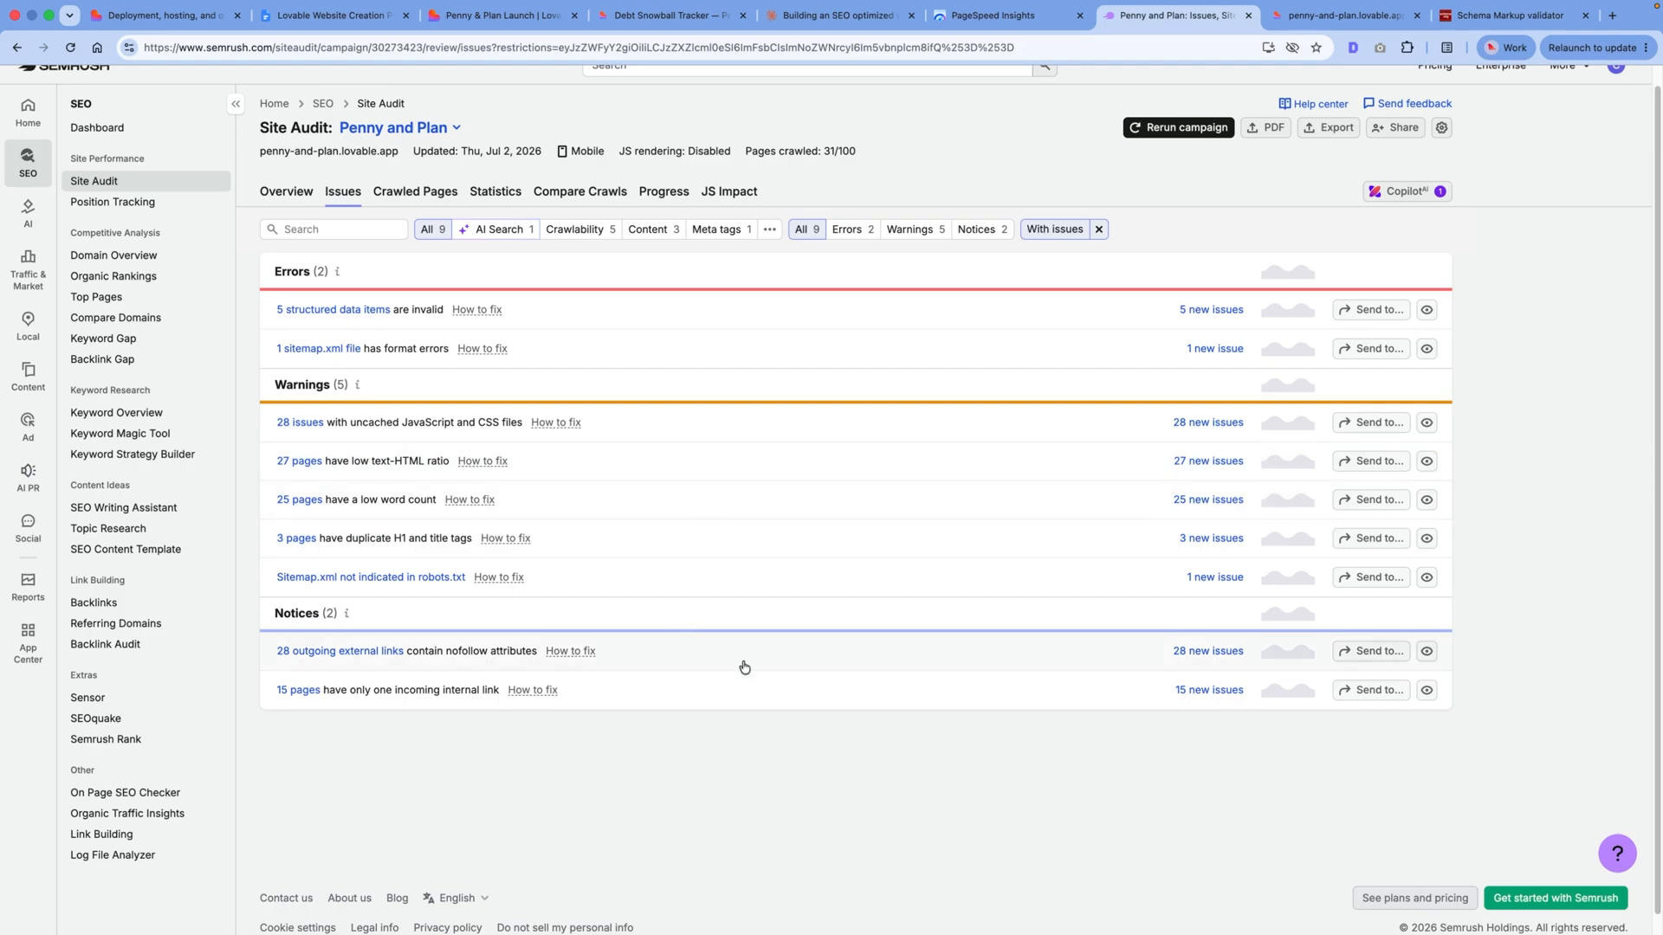
left_click(637, 657)
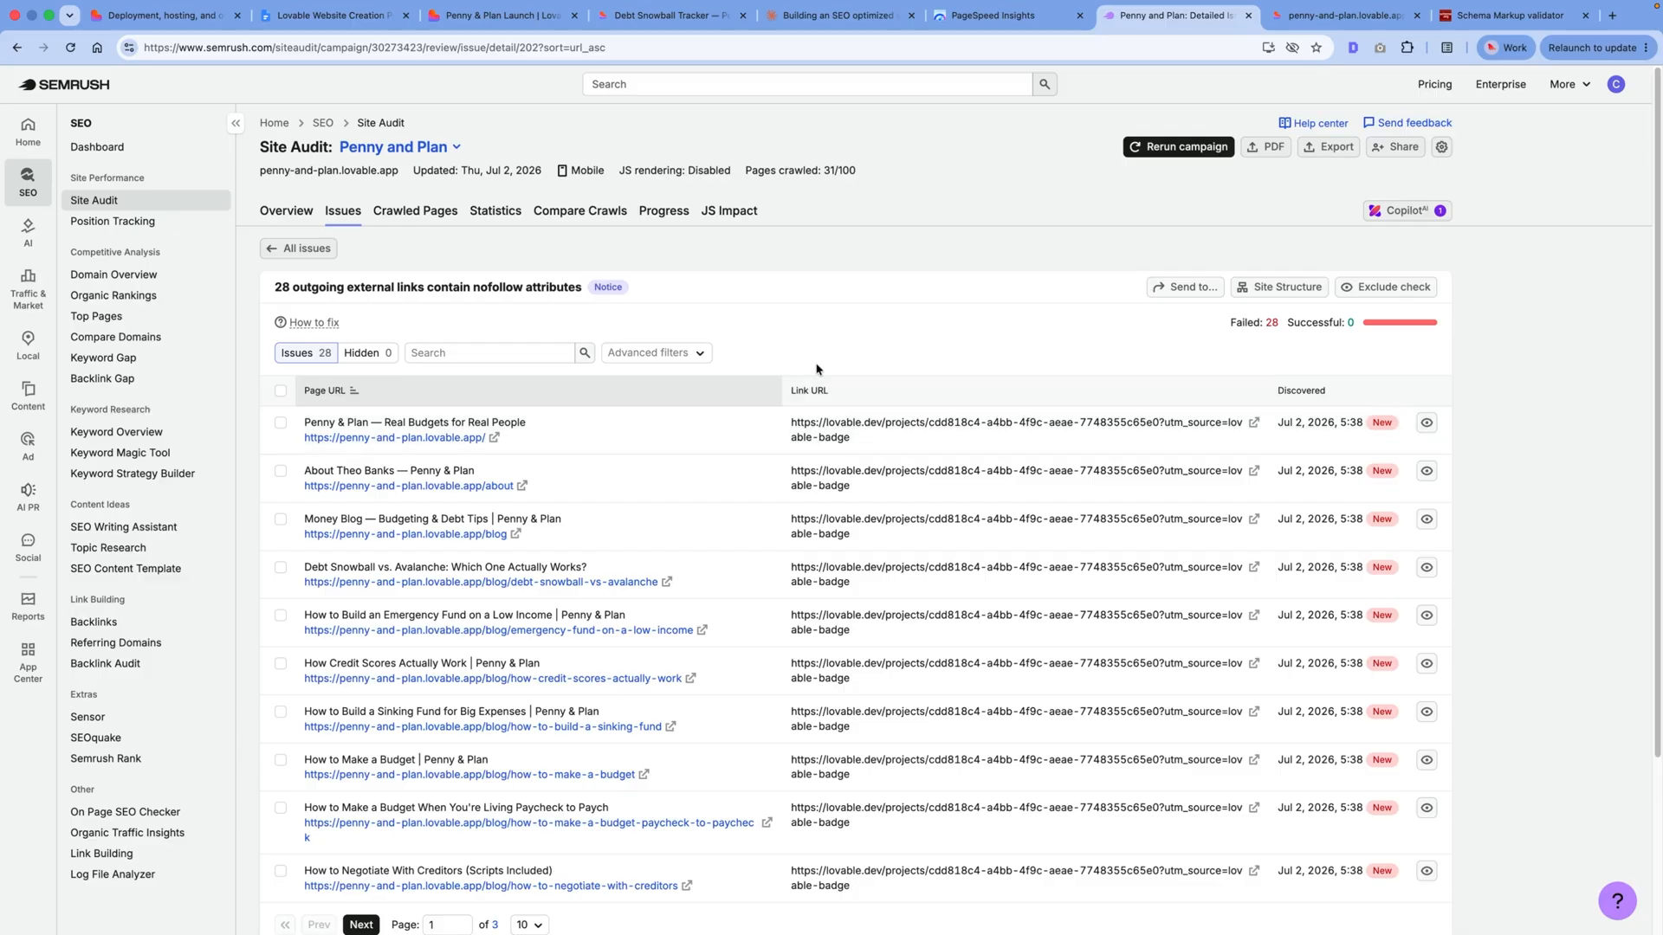
left_click(321, 253)
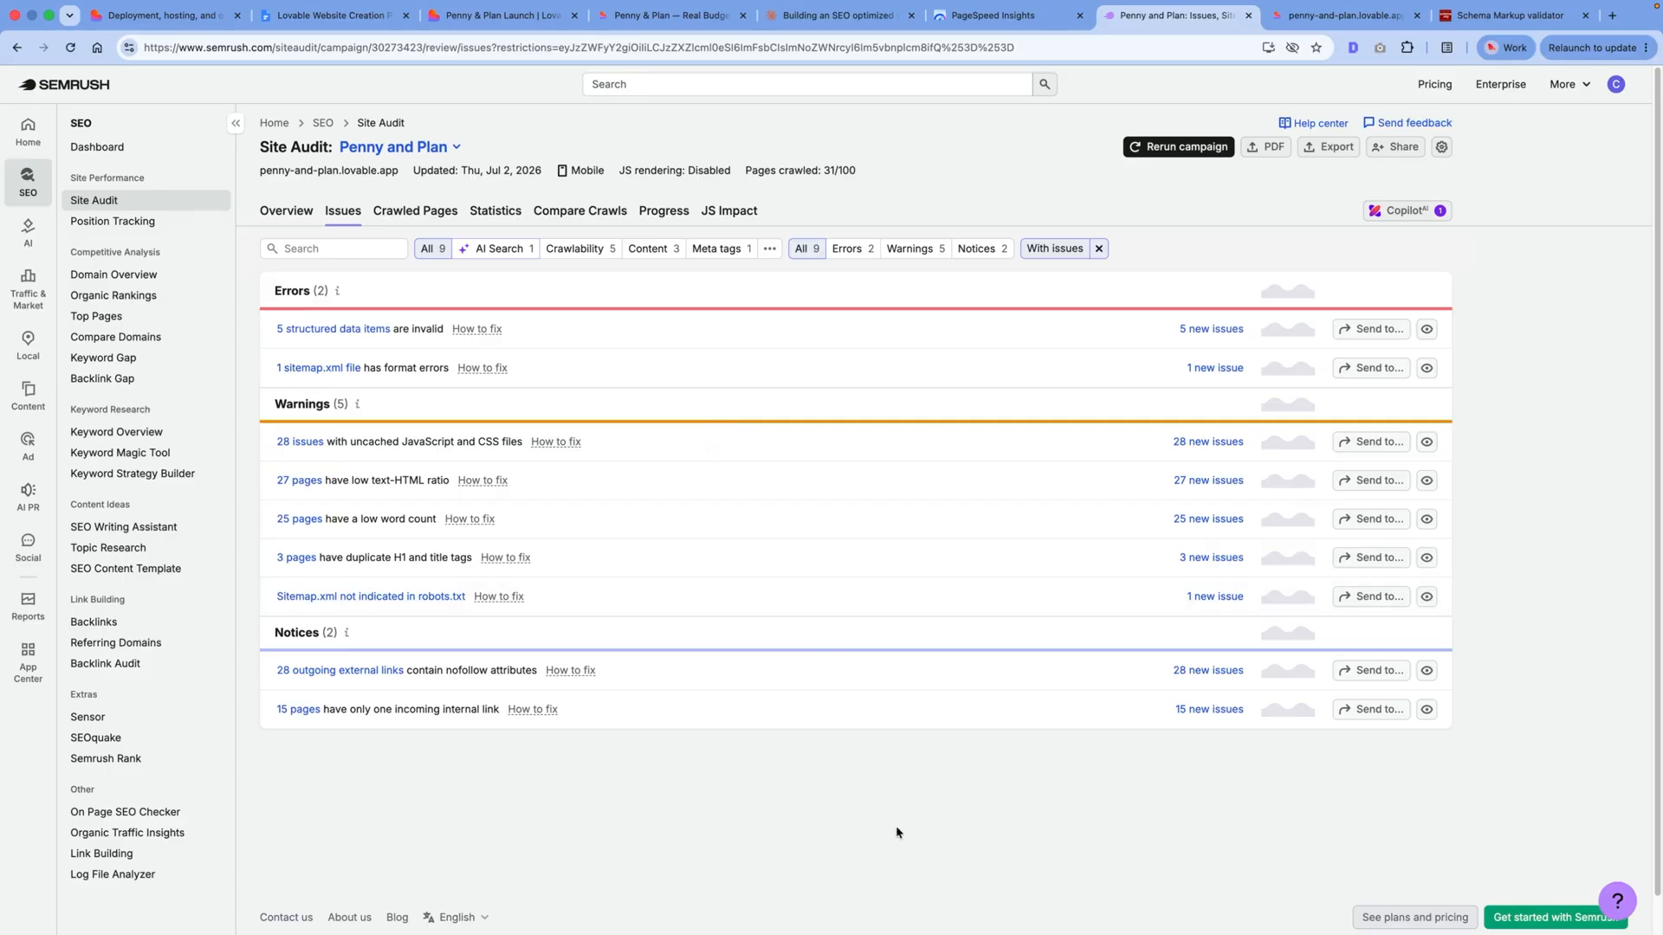
mouse_move(477, 330)
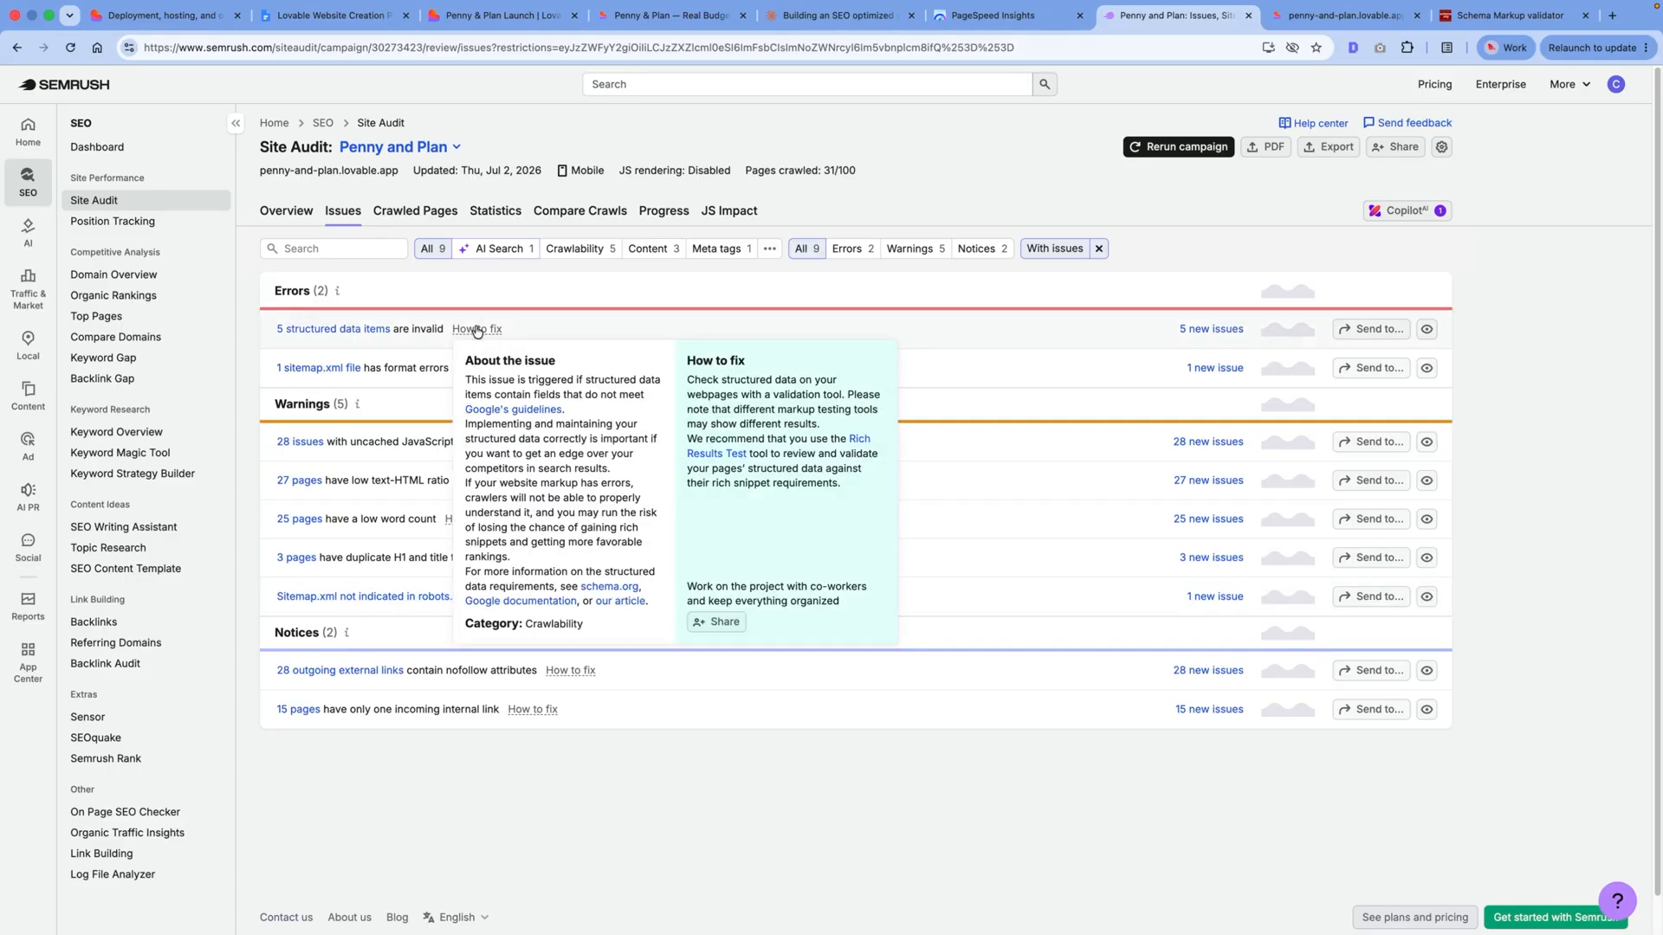
mouse_move(482, 368)
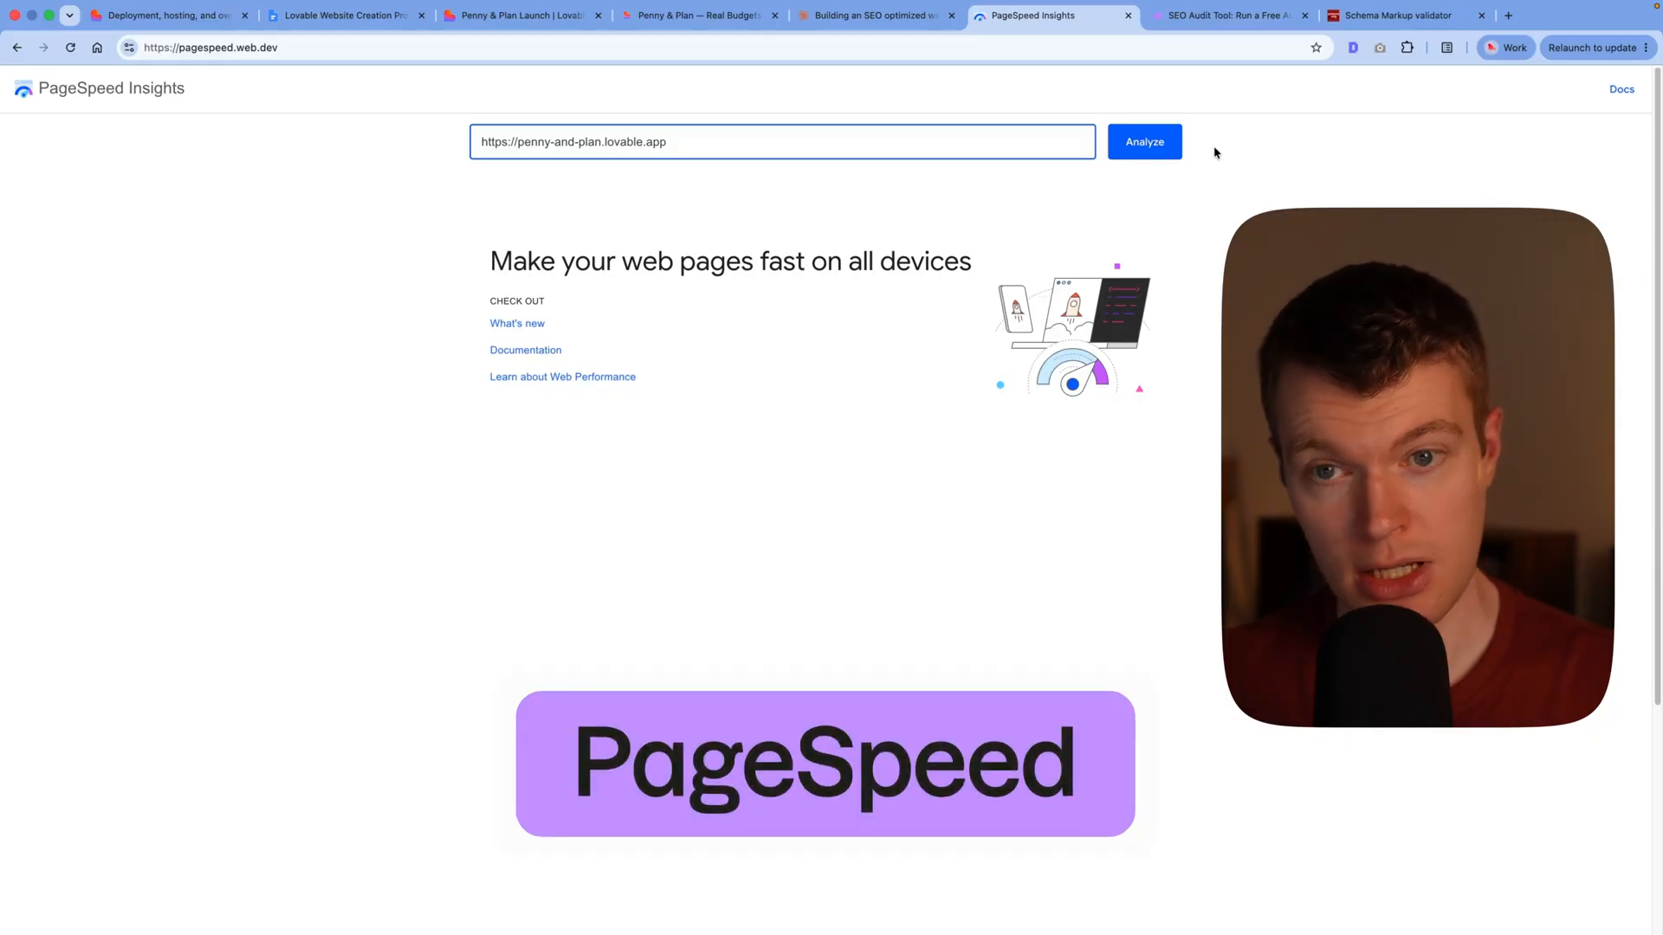
left_click(1145, 142)
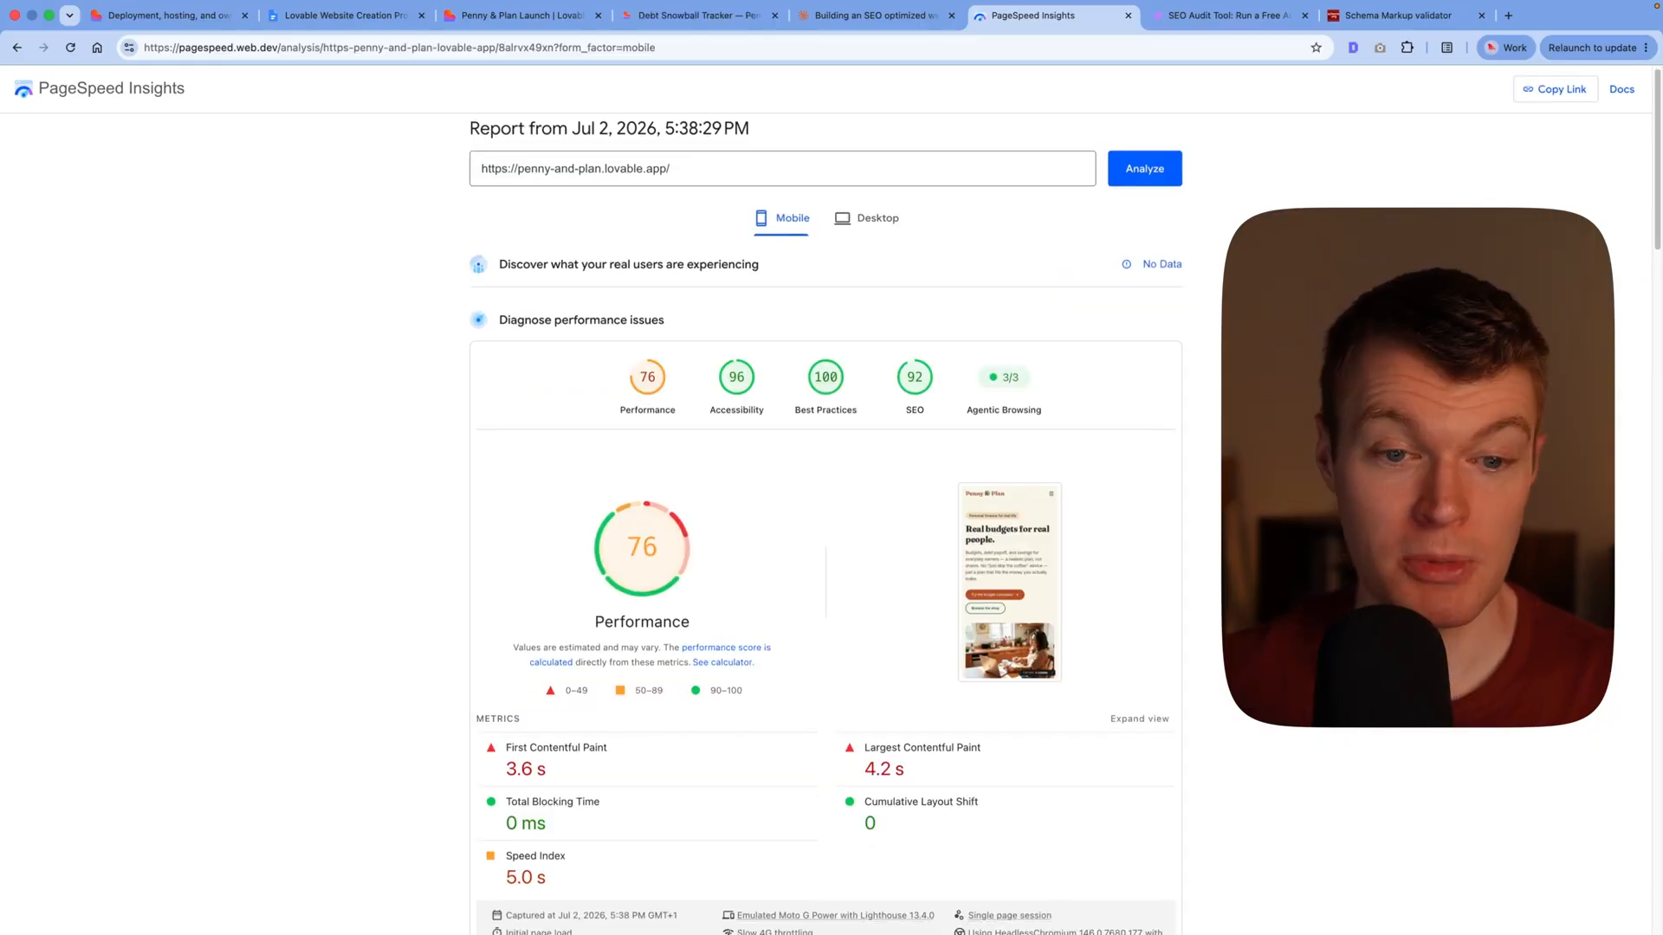
scroll(826, 520, "down", 1)
scroll(1210, 542, "down", 1)
scroll(561, 432, "down", 1)
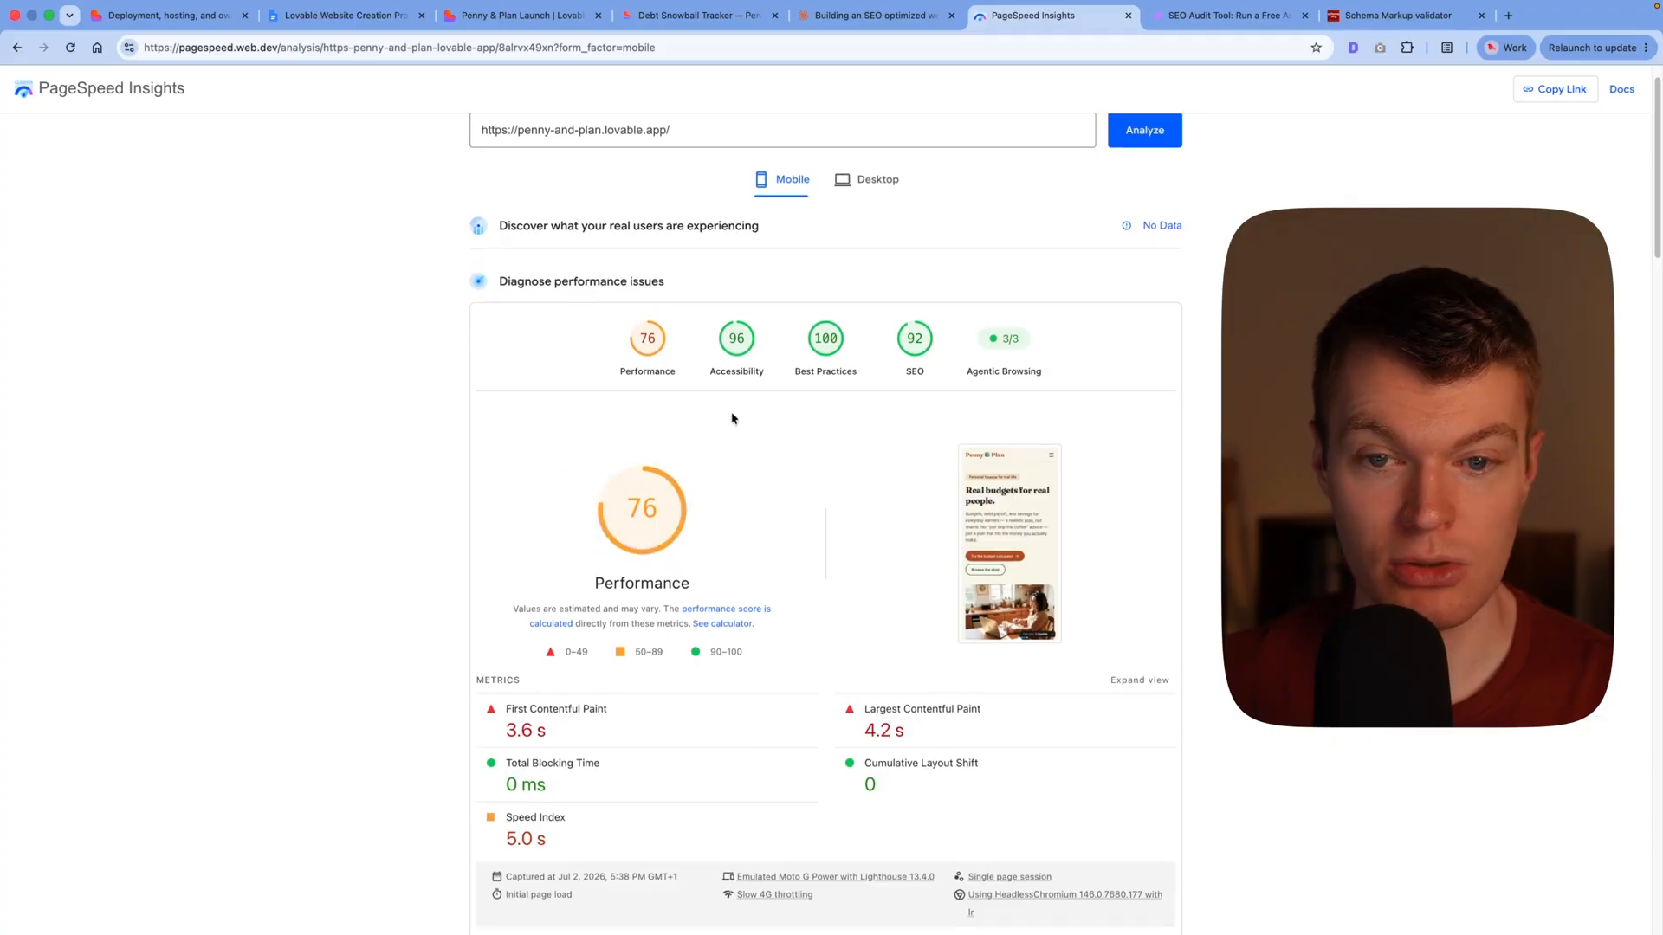
scroll(763, 399, "down", 1)
scroll(909, 413, "down", 5)
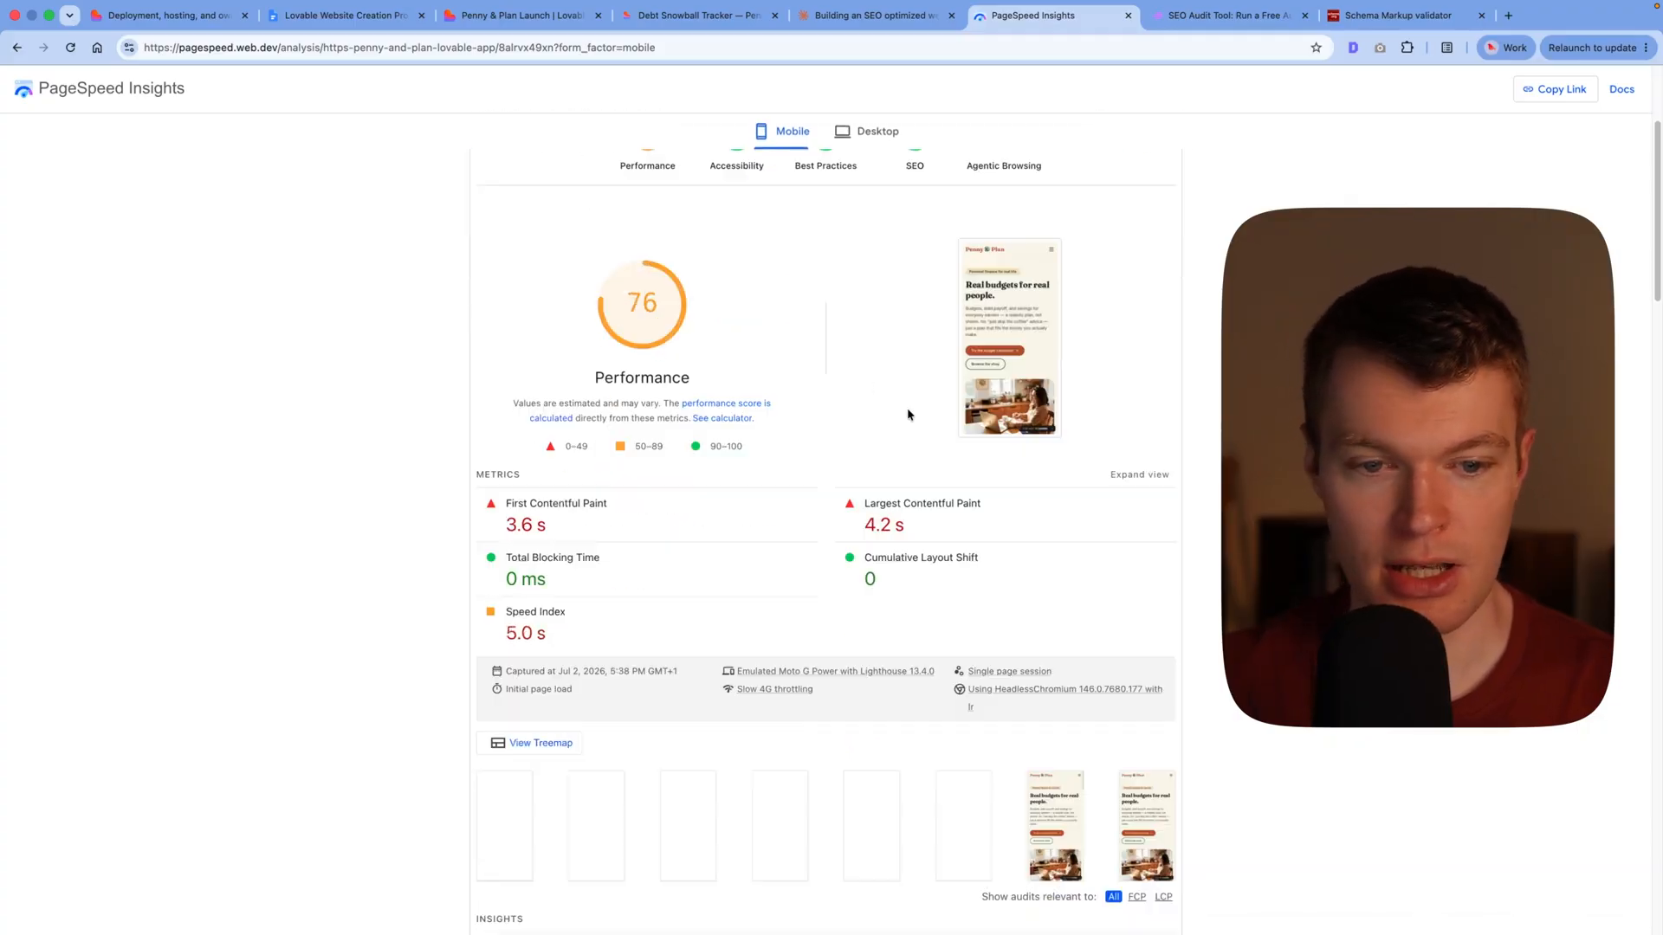
scroll(909, 415, "down", 2)
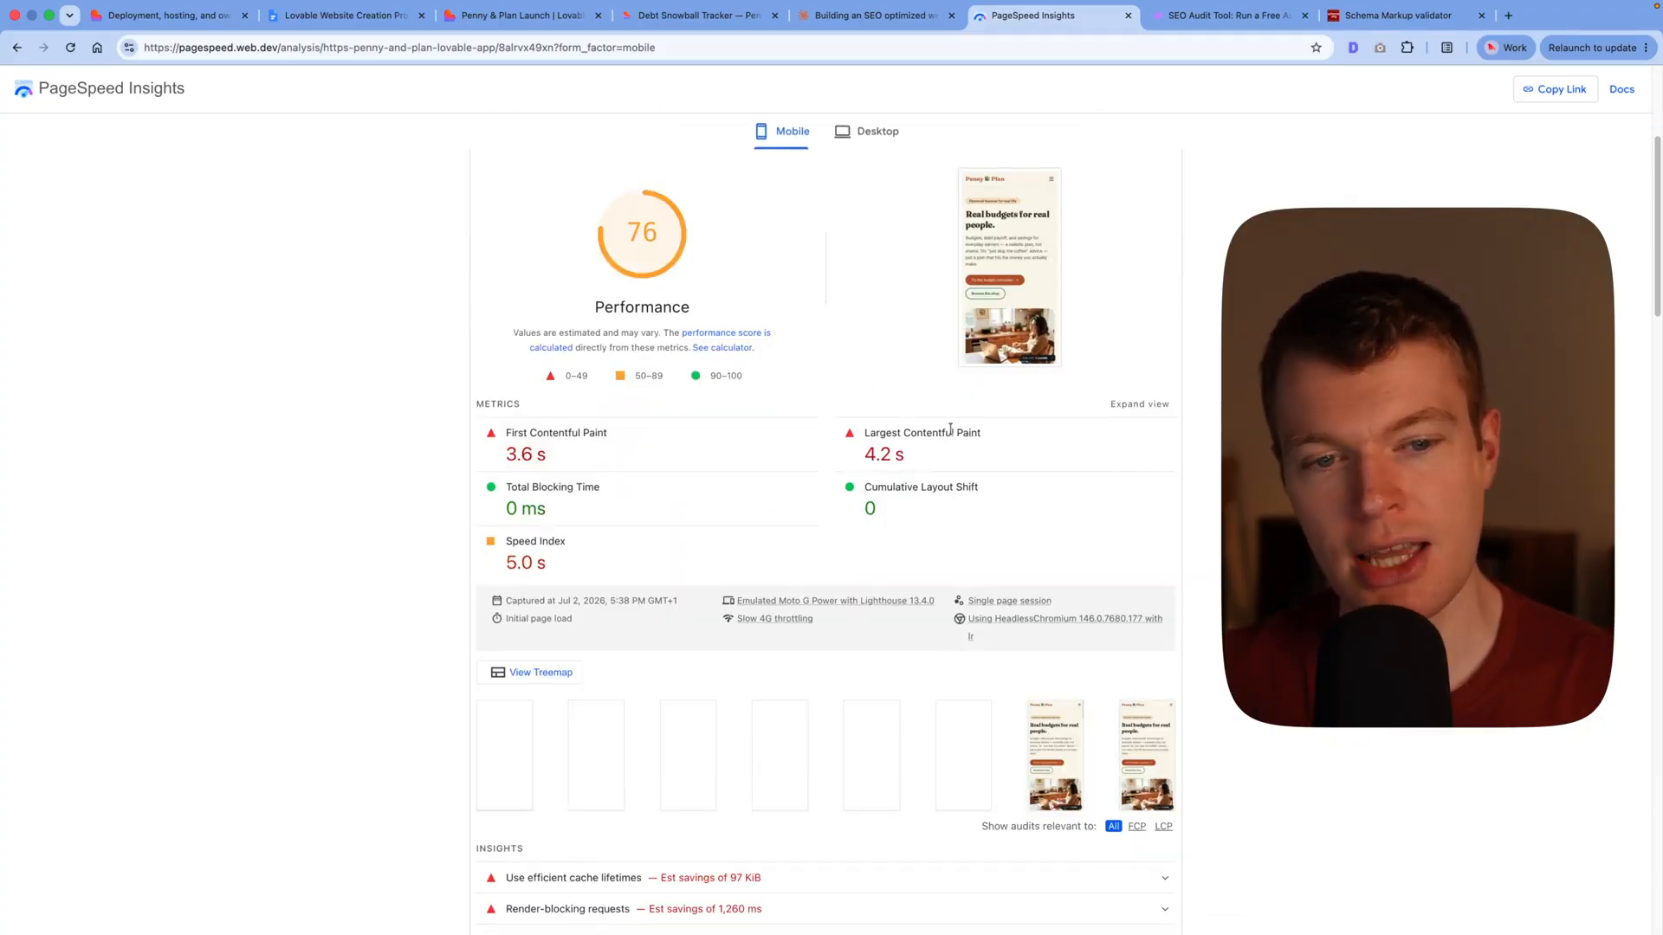
scroll(950, 431, "down", 9)
scroll(827, 520, "up", 5)
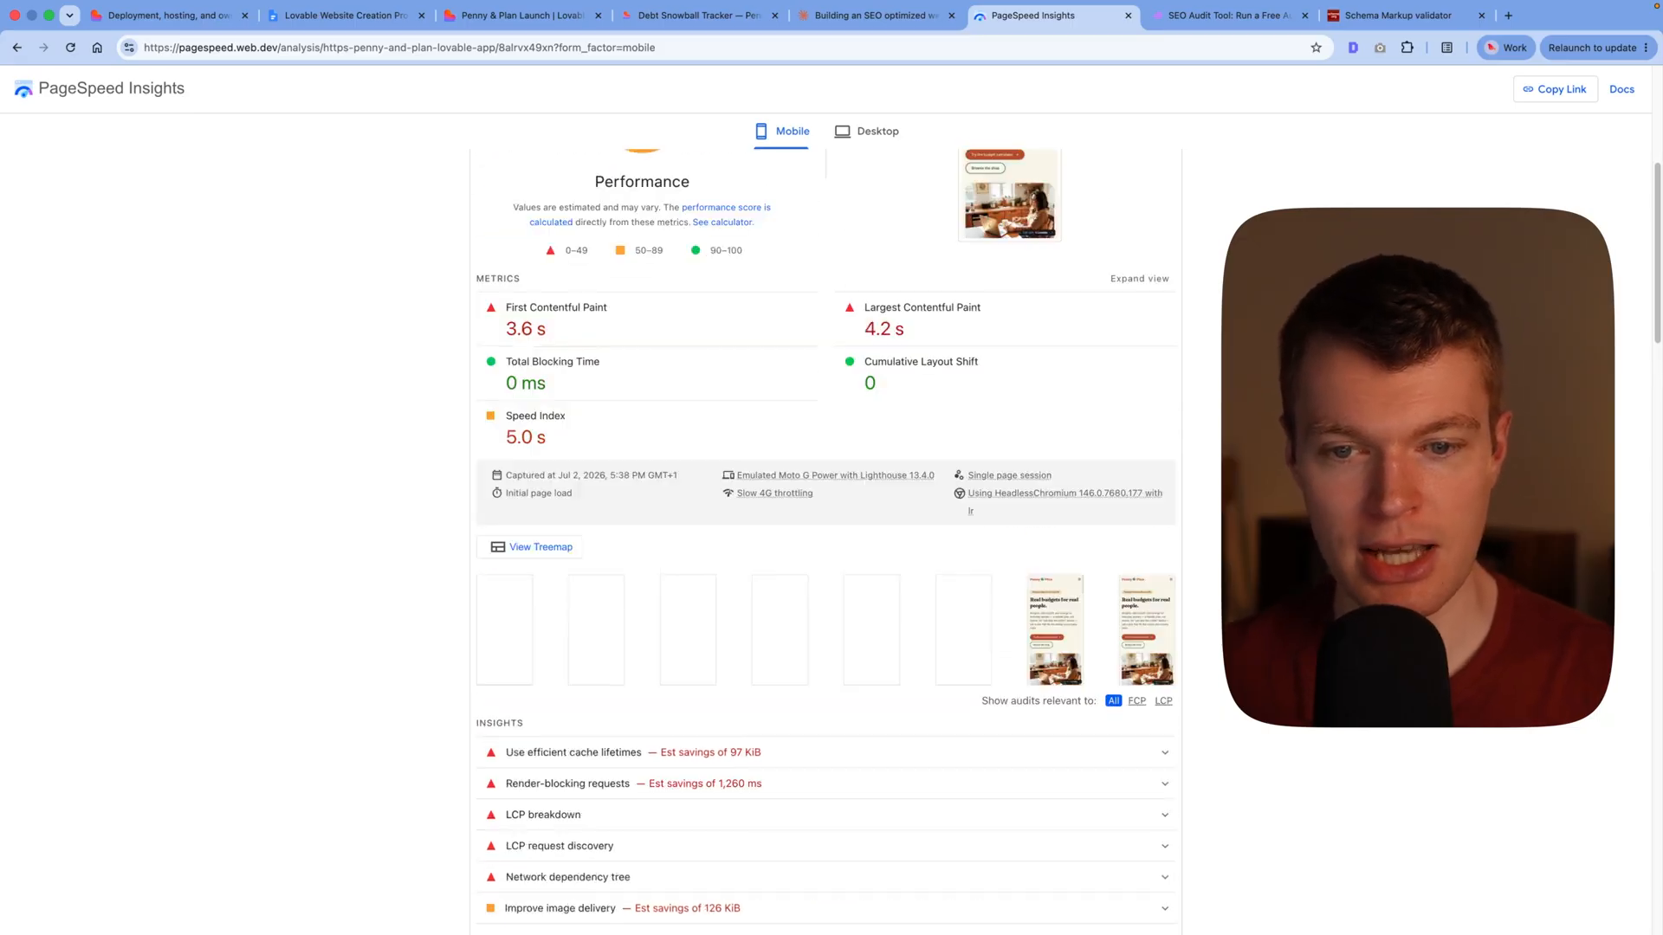
scroll(1130, 455, "down", 9)
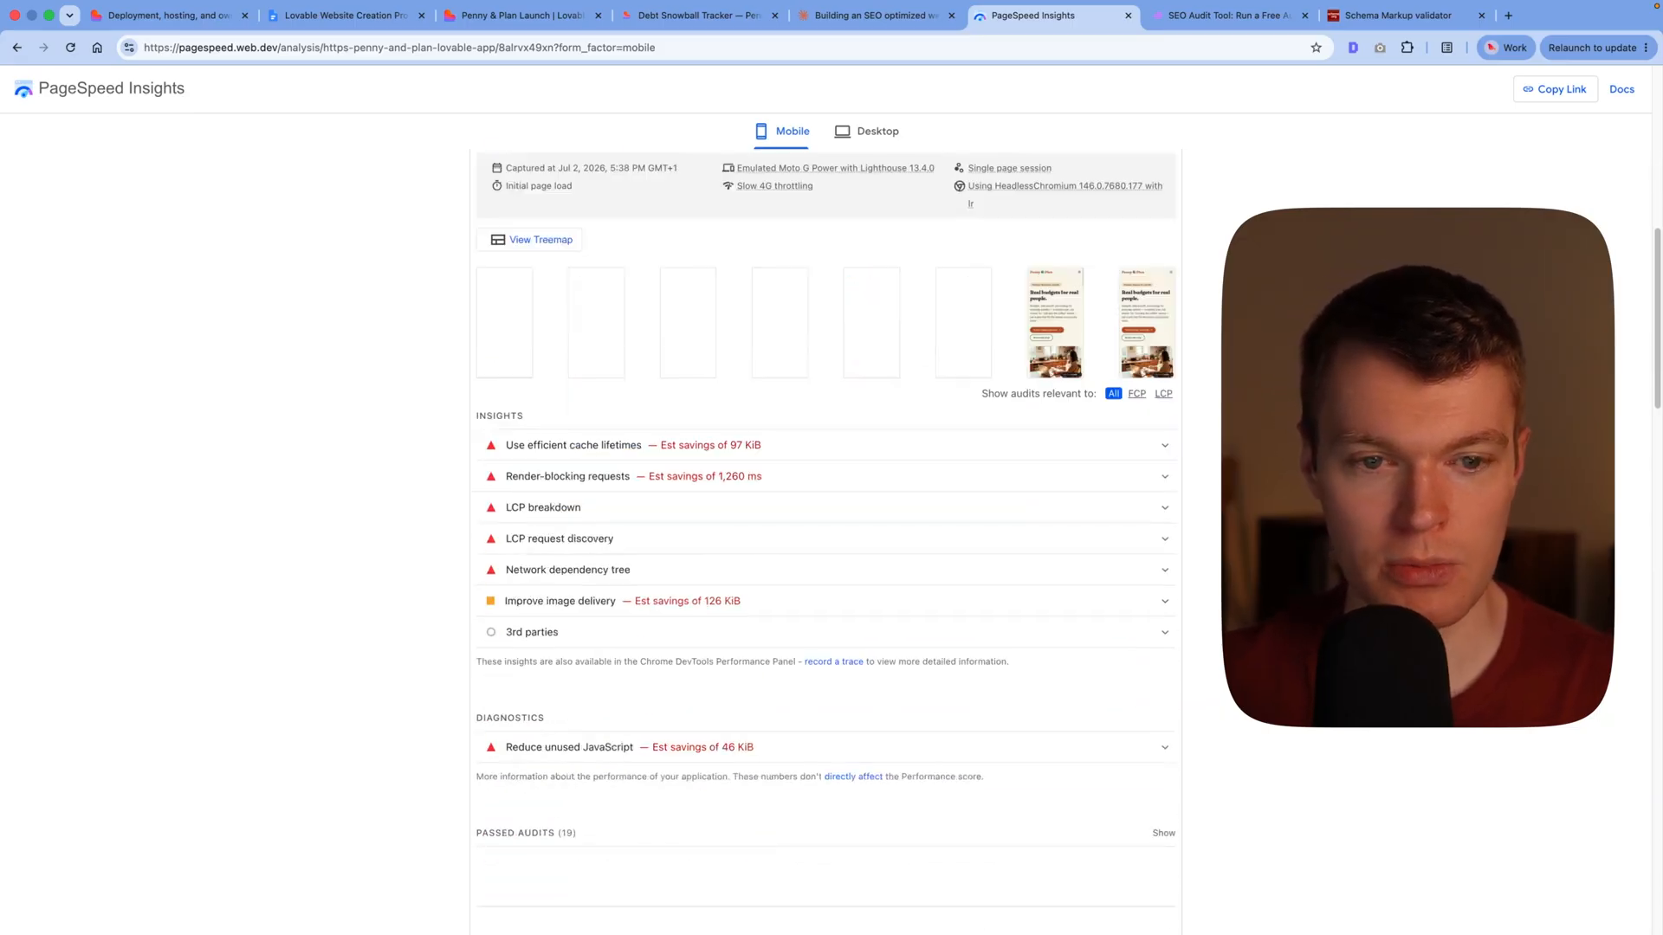
Step: Examine the LCP breakdown and the passed Agentic Browsing audits in the PageSpeed report
left_click(1126, 508)
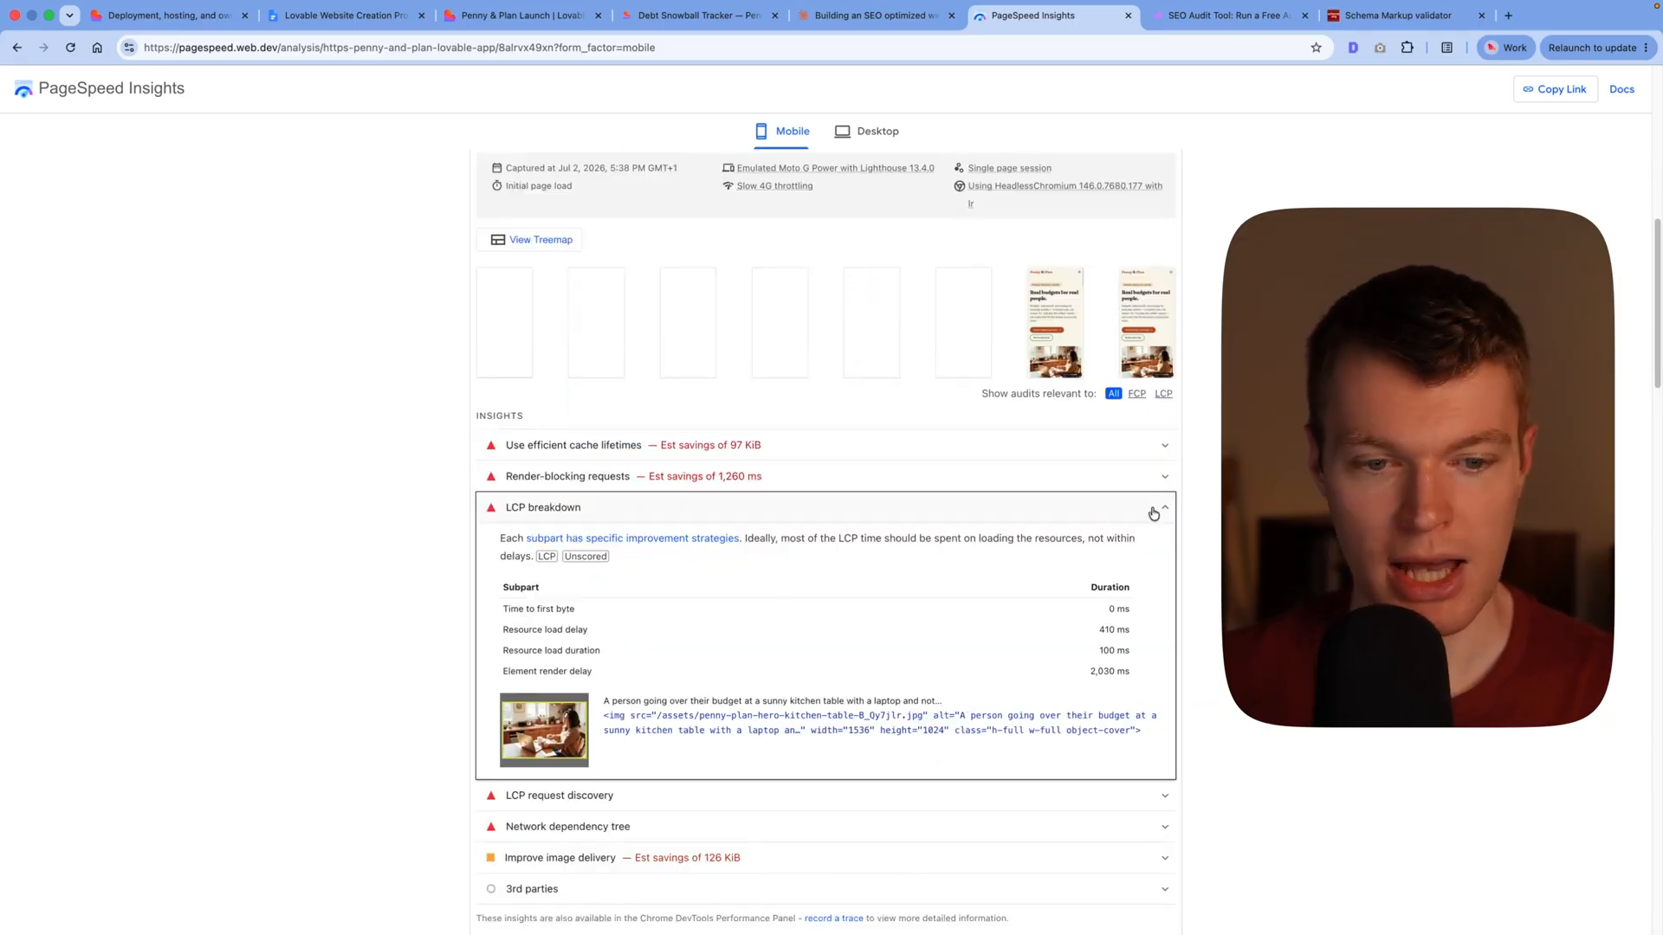
left_click(866, 506)
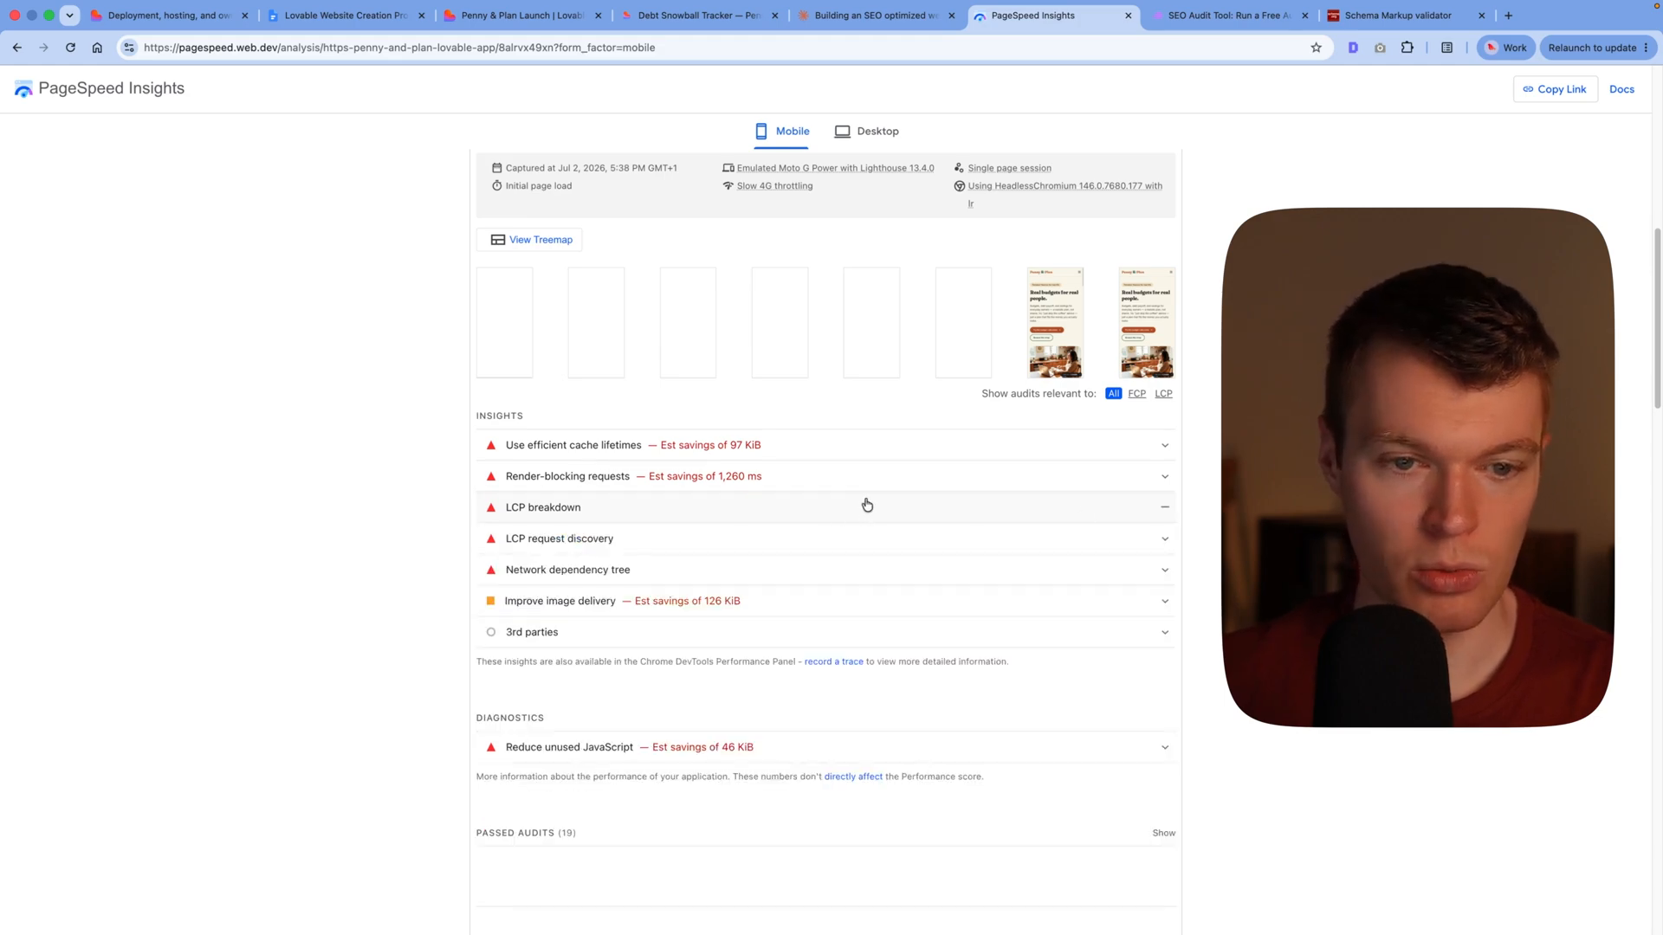
scroll(1066, 493, "down", 20)
scroll(1122, 501, "down", 2)
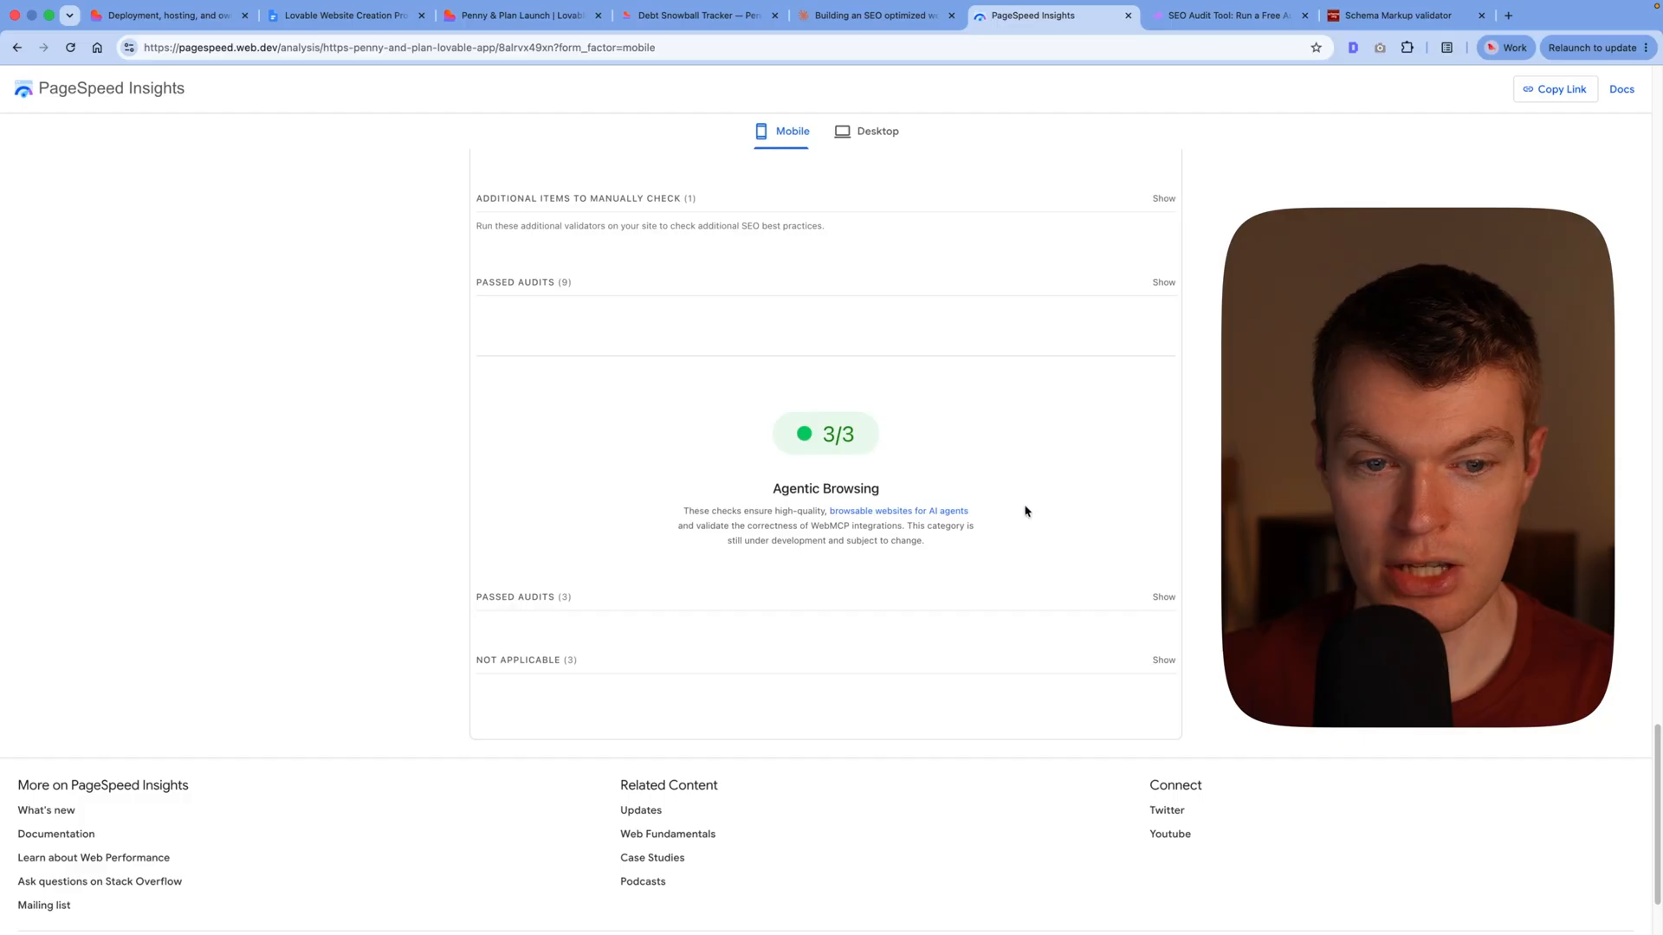
left_click(933, 600)
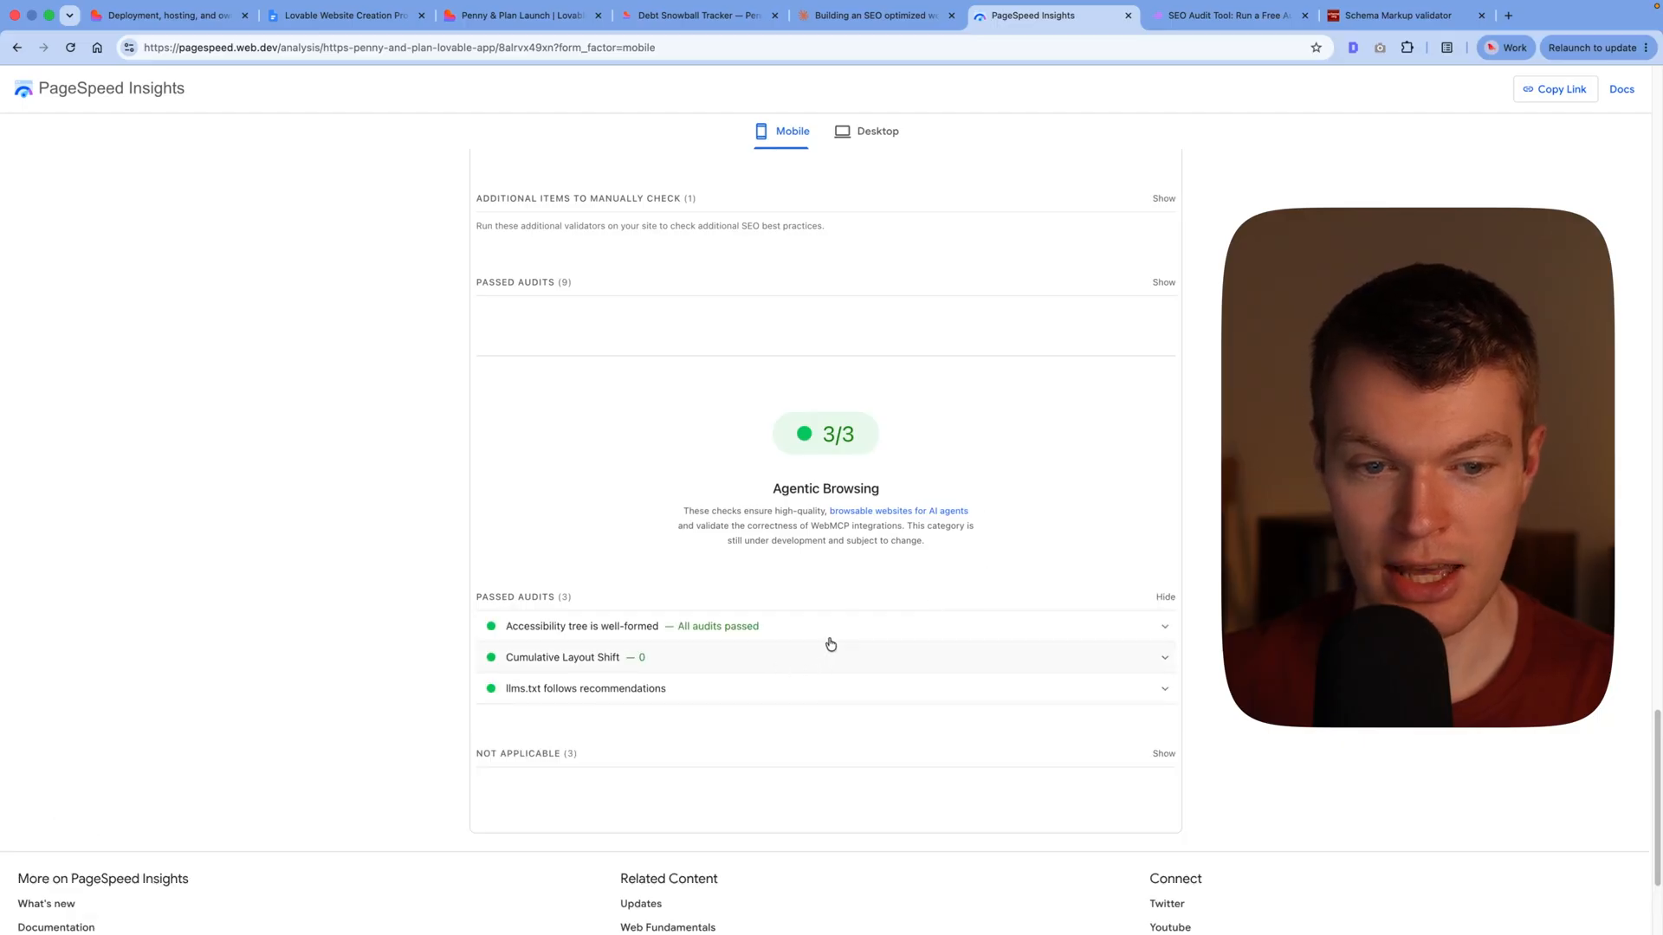
scroll(825, 520, "up", 20)
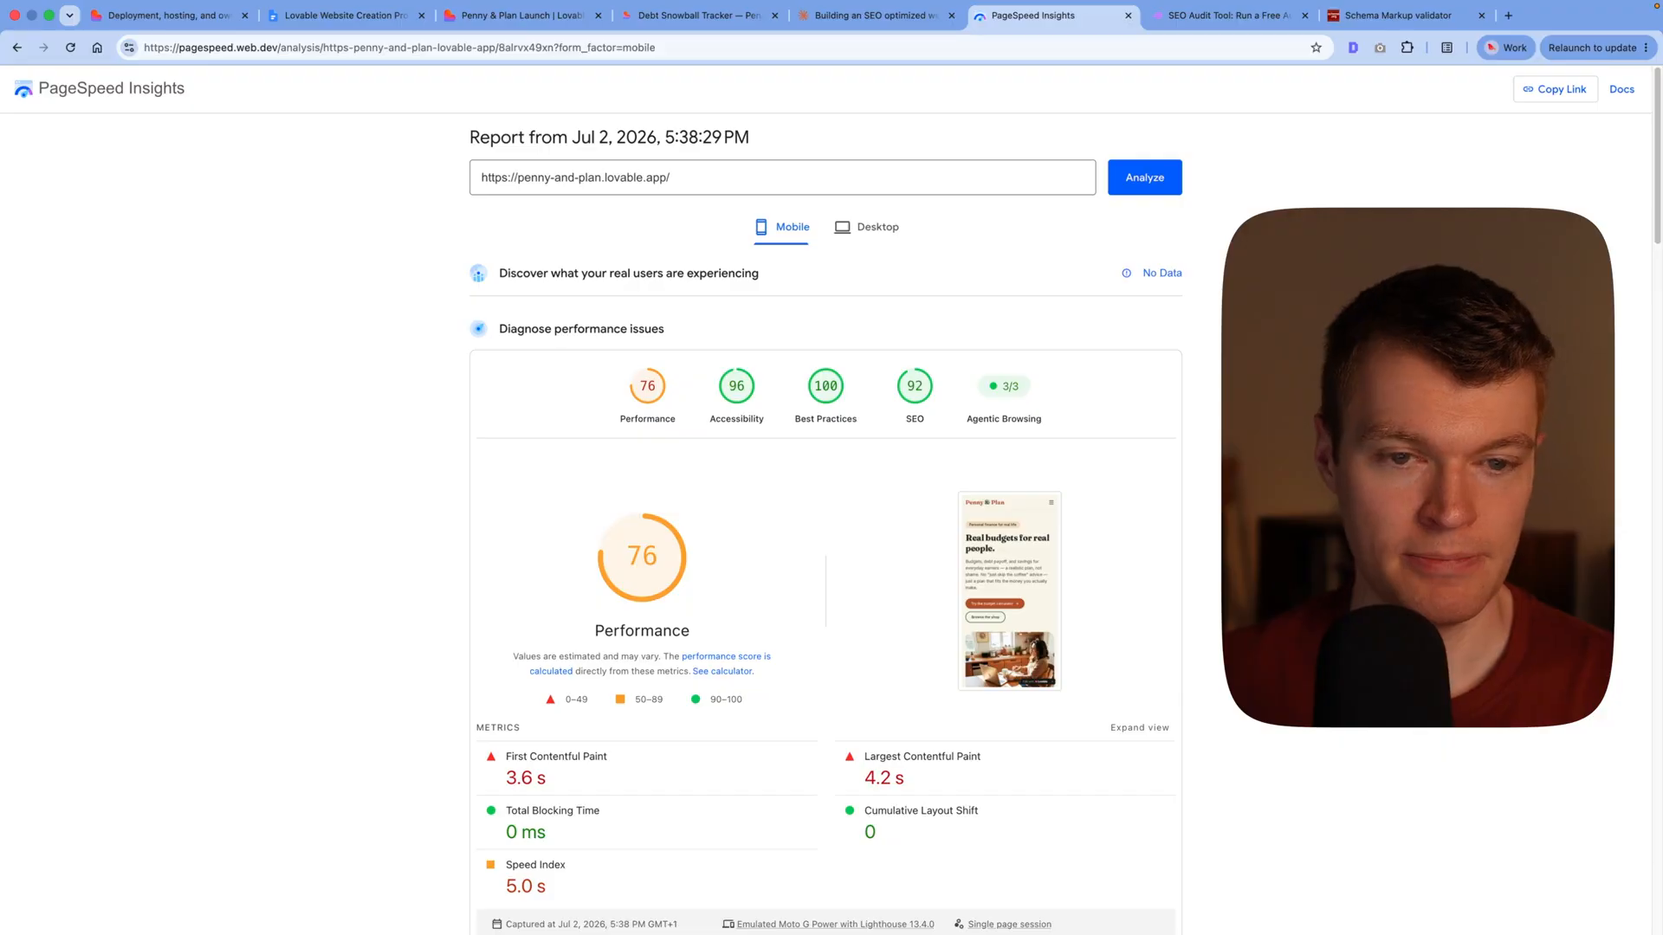
Step: Inspect the render-blocking requests insight in the PageSpeed report and collapse it again
scroll(829, 434, "down", 10)
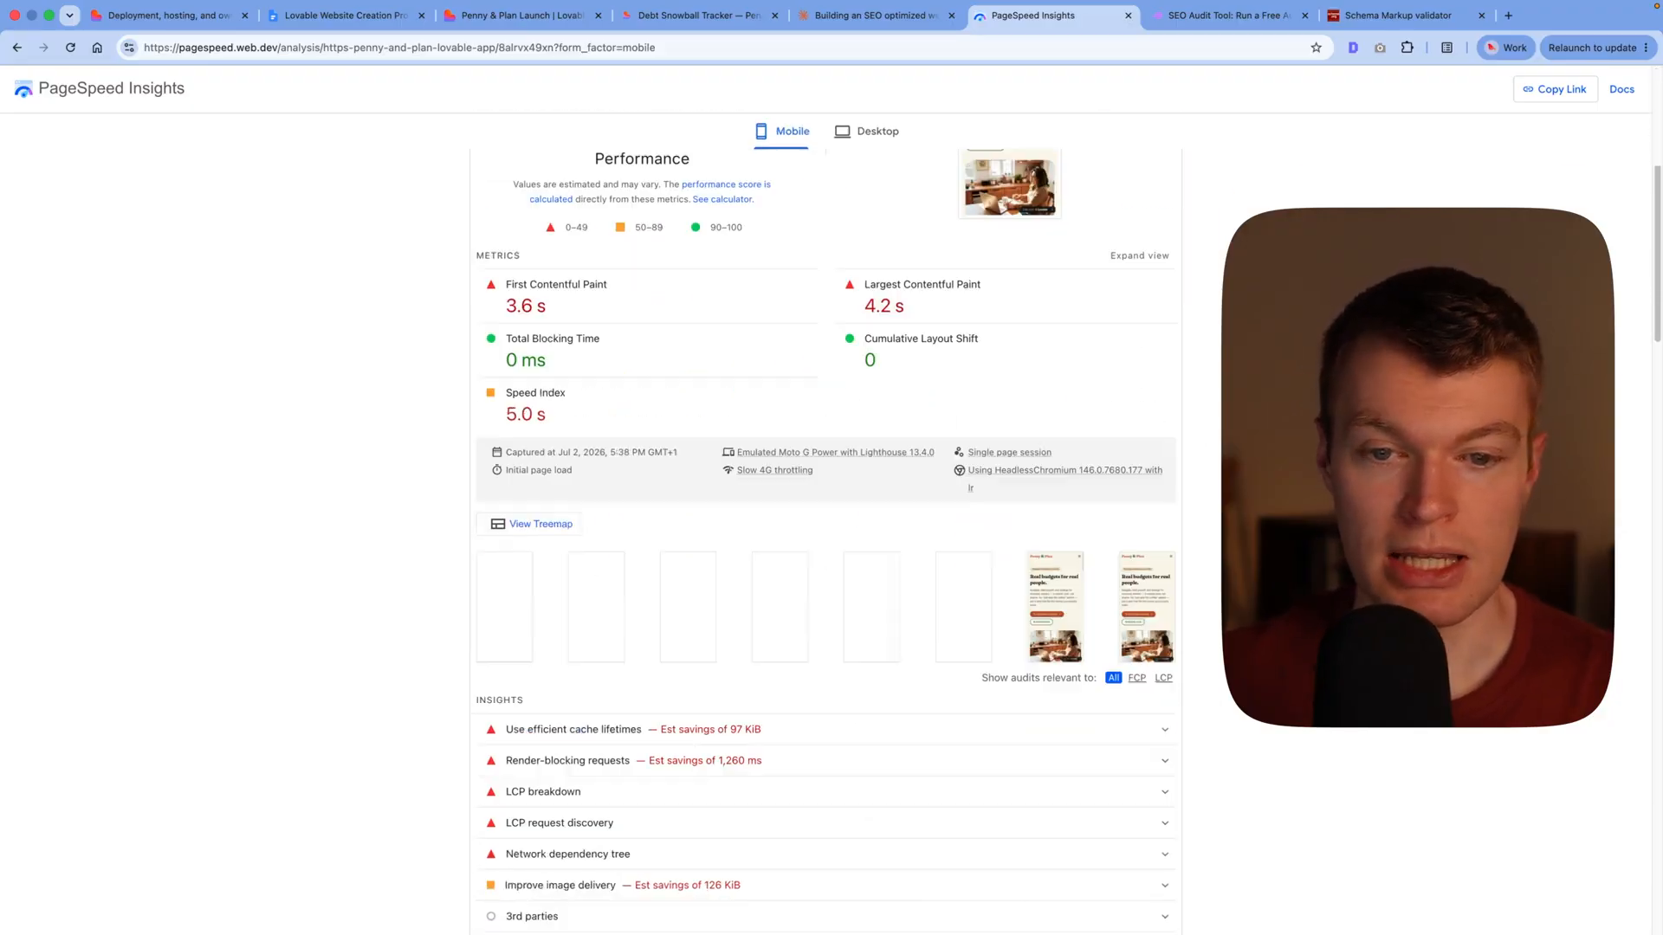
left_click(829, 434)
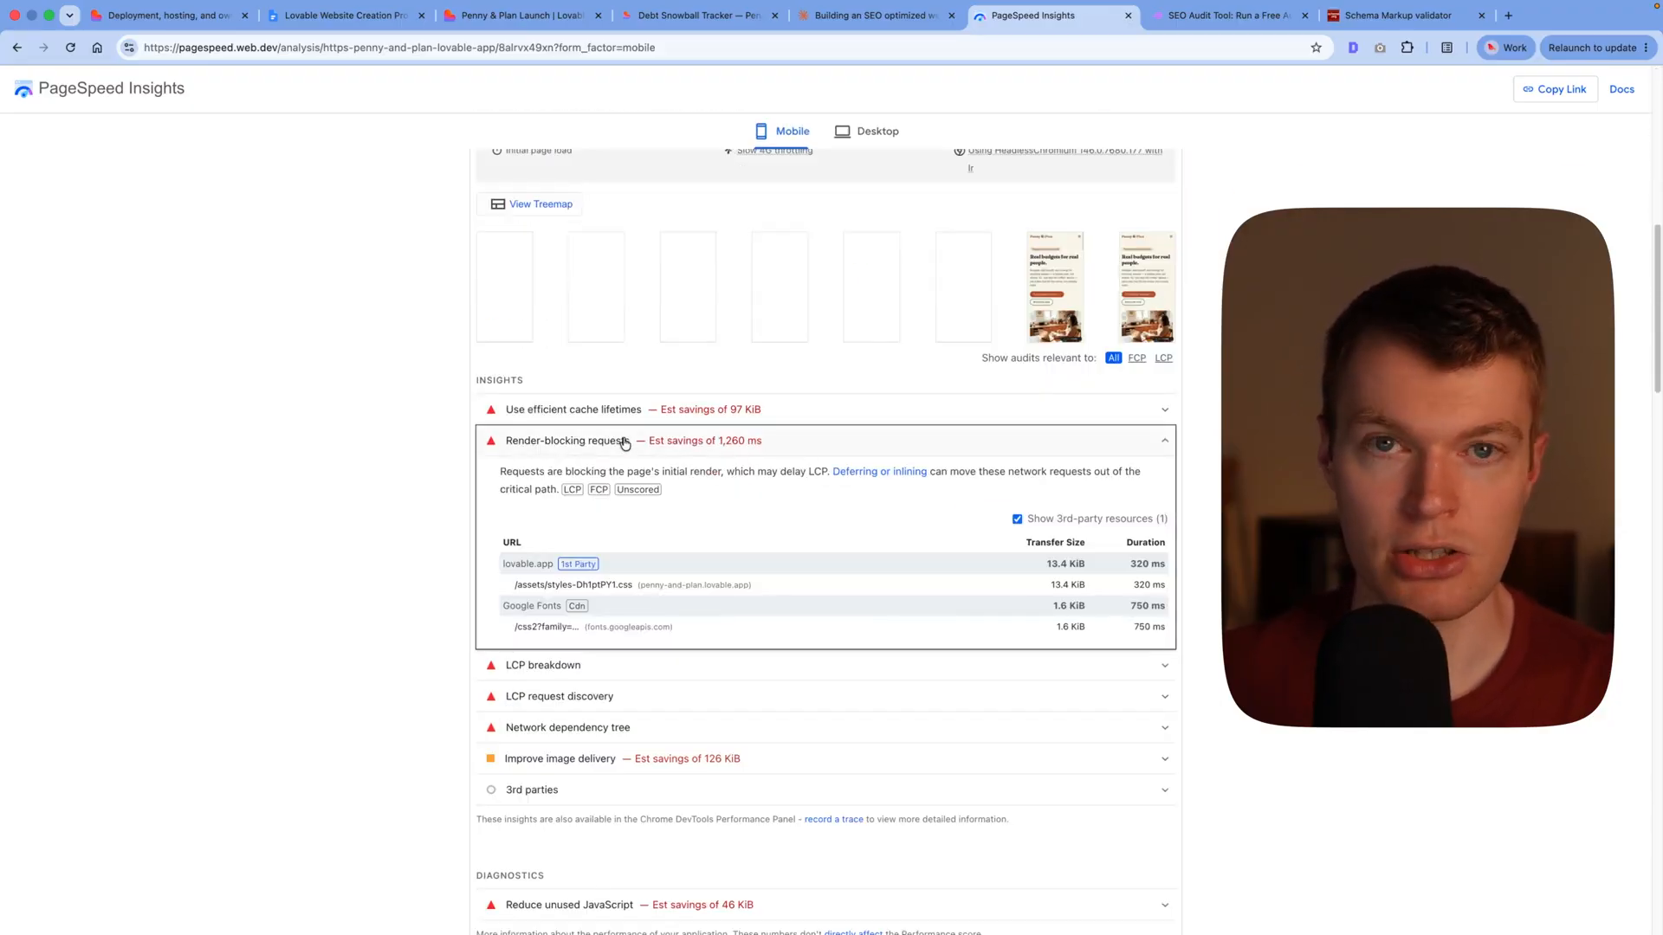
left_click(969, 452)
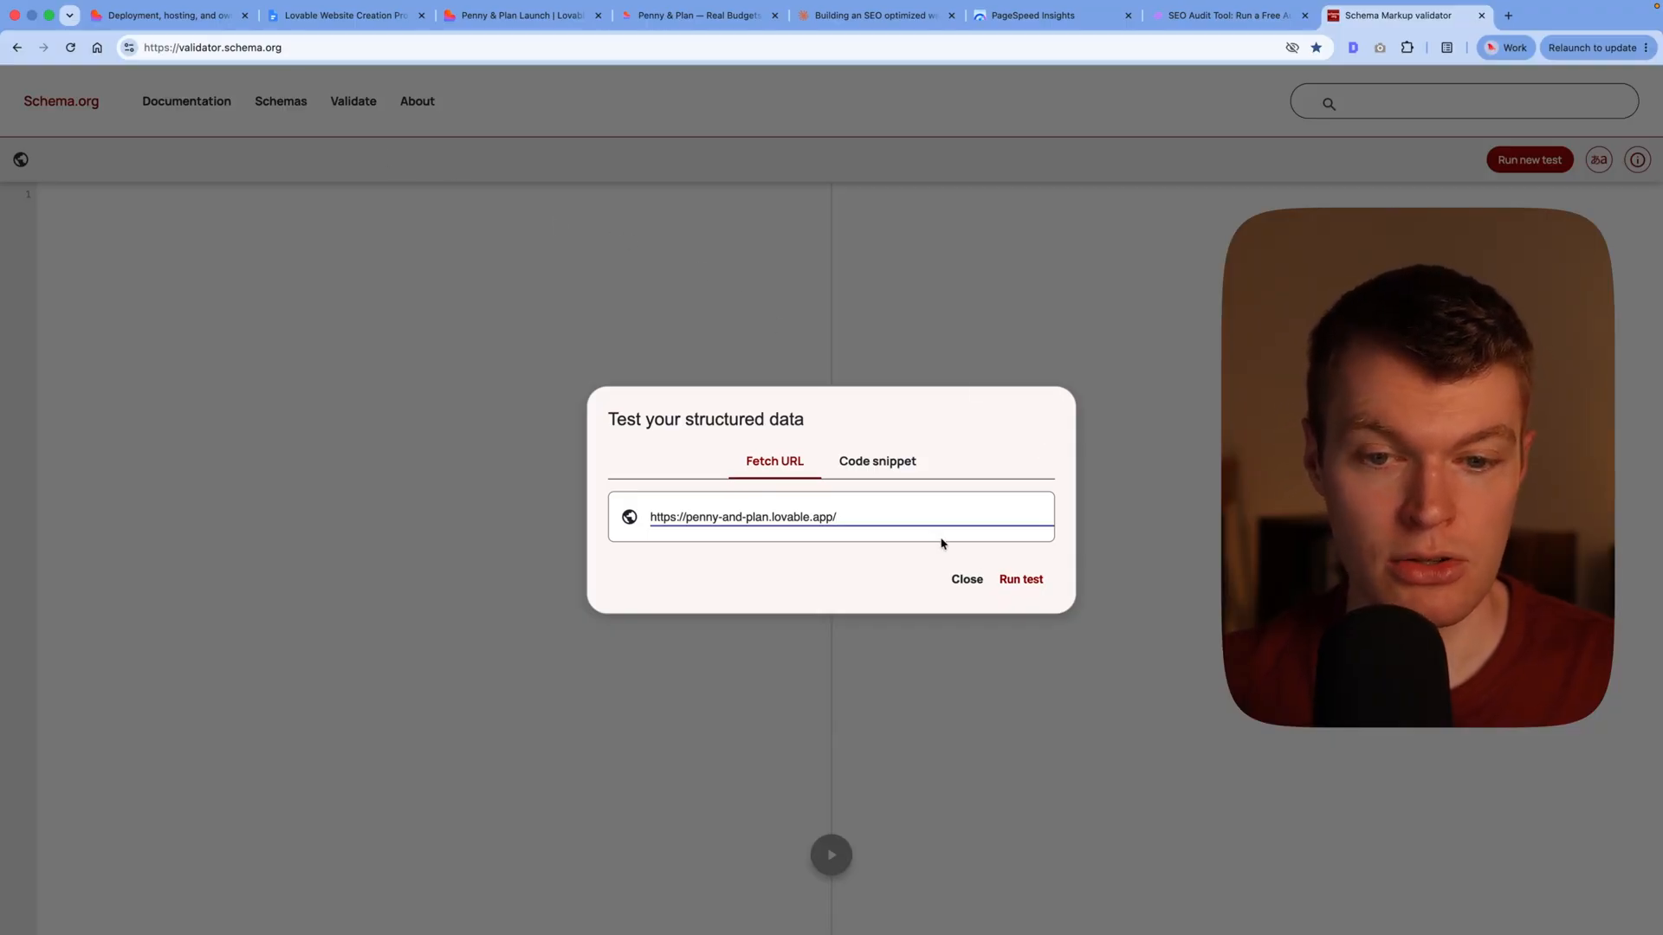
Step: Test the structured data of the penny-and-plan.lovable.app homepage and the /shop/debt-snowball-tracker page in the Schema Markup Validator
left_click(1024, 581)
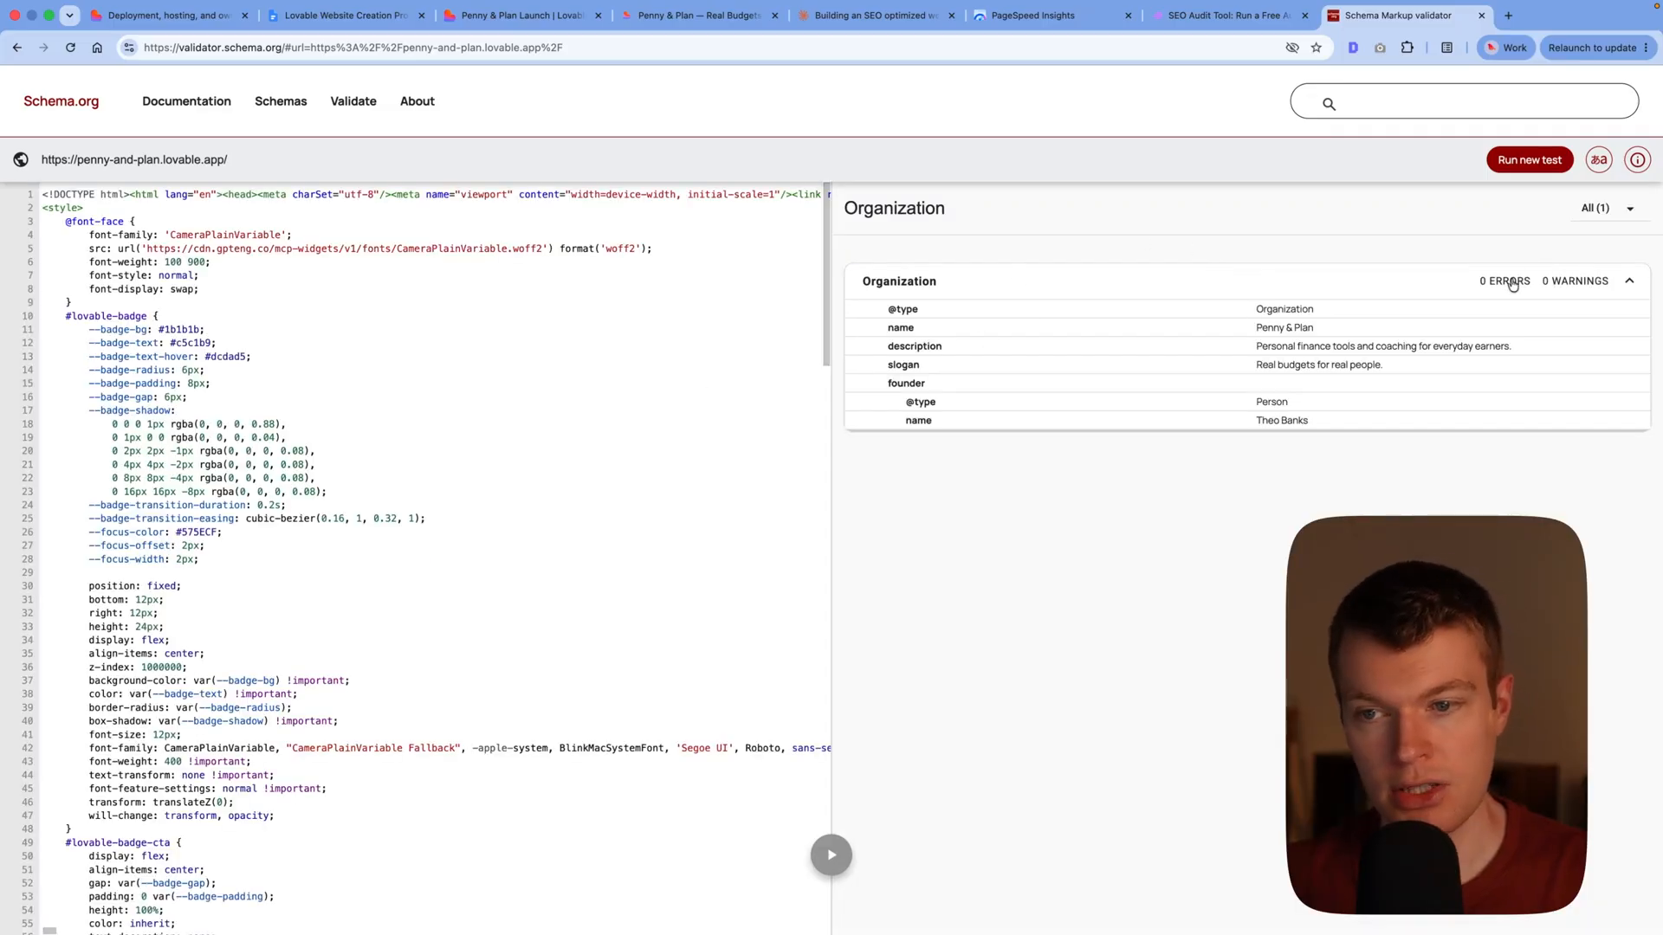
left_click(1511, 161)
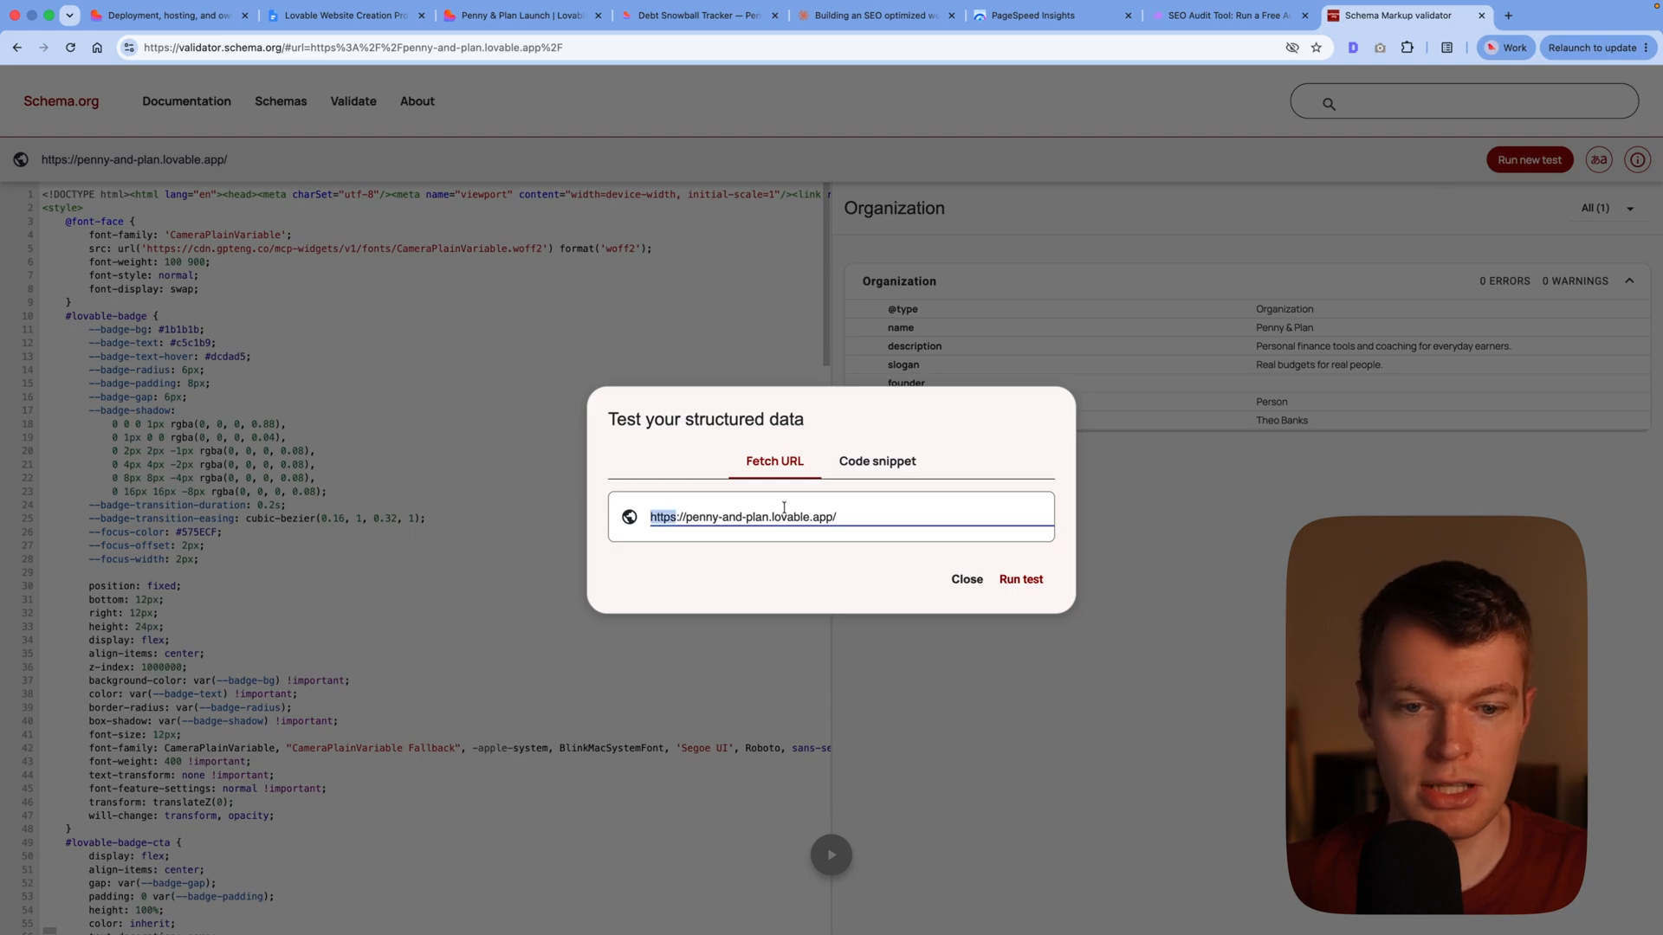
key("super+a")
type("https://penny-and-plan.lovable.app/shop/debt-snowball-tracker")
left_click(1017, 576)
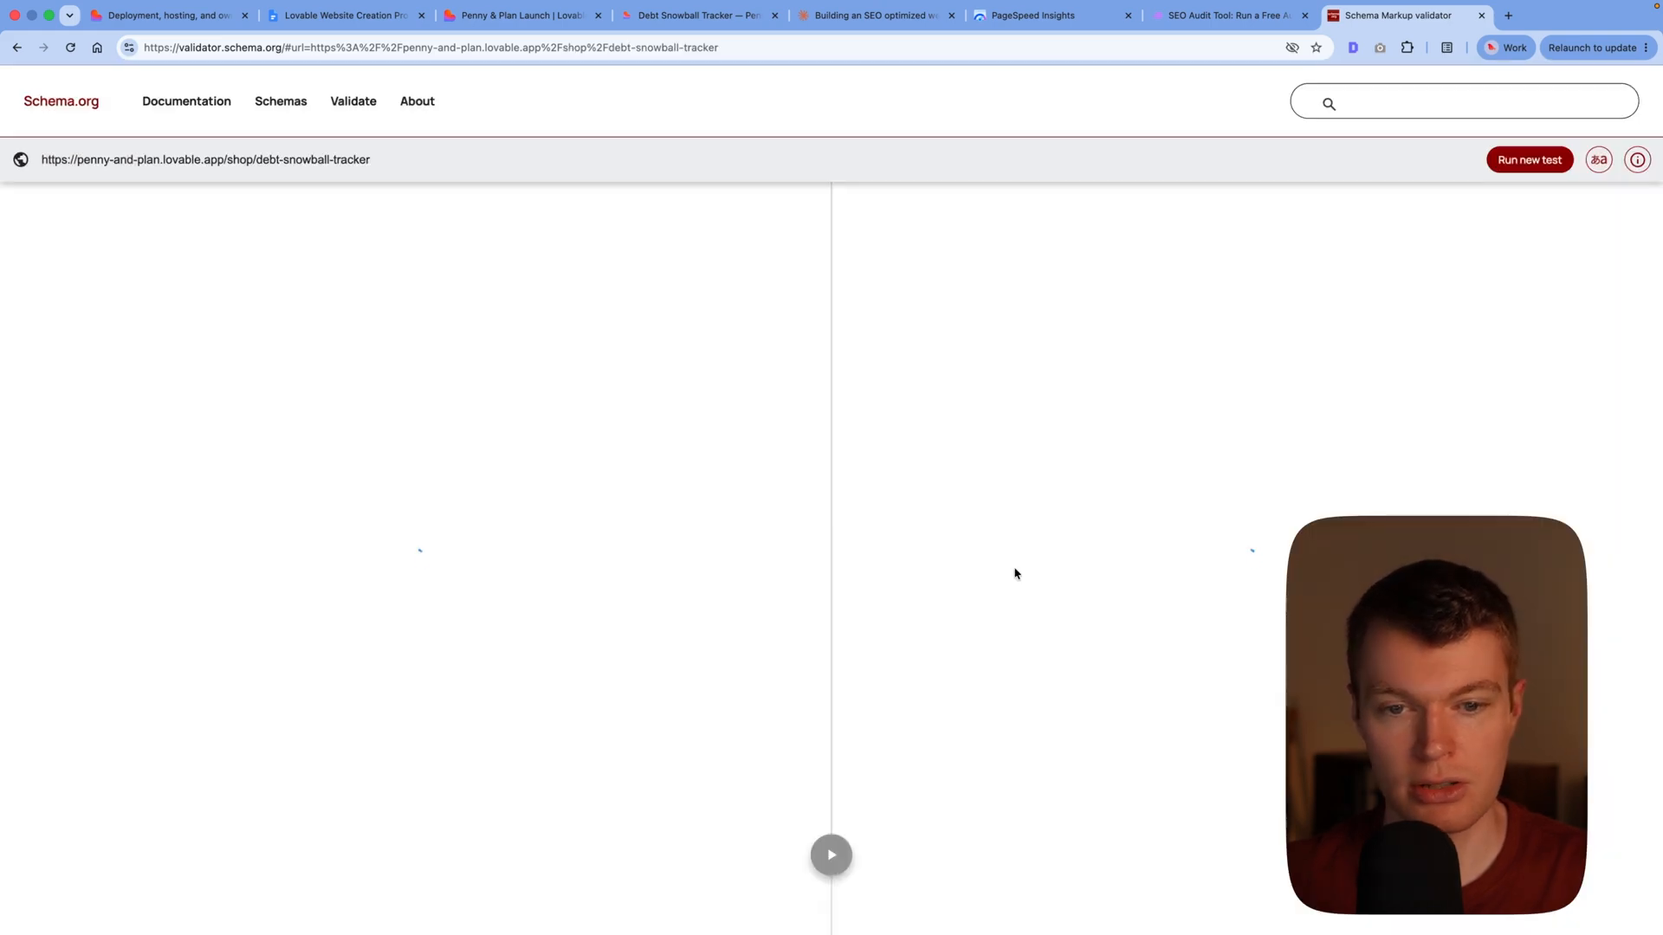
Step: Inspect the structured data items detected on the debt-snowball-tracker page
left_click(1512, 285)
left_click(869, 210)
left_click(940, 329)
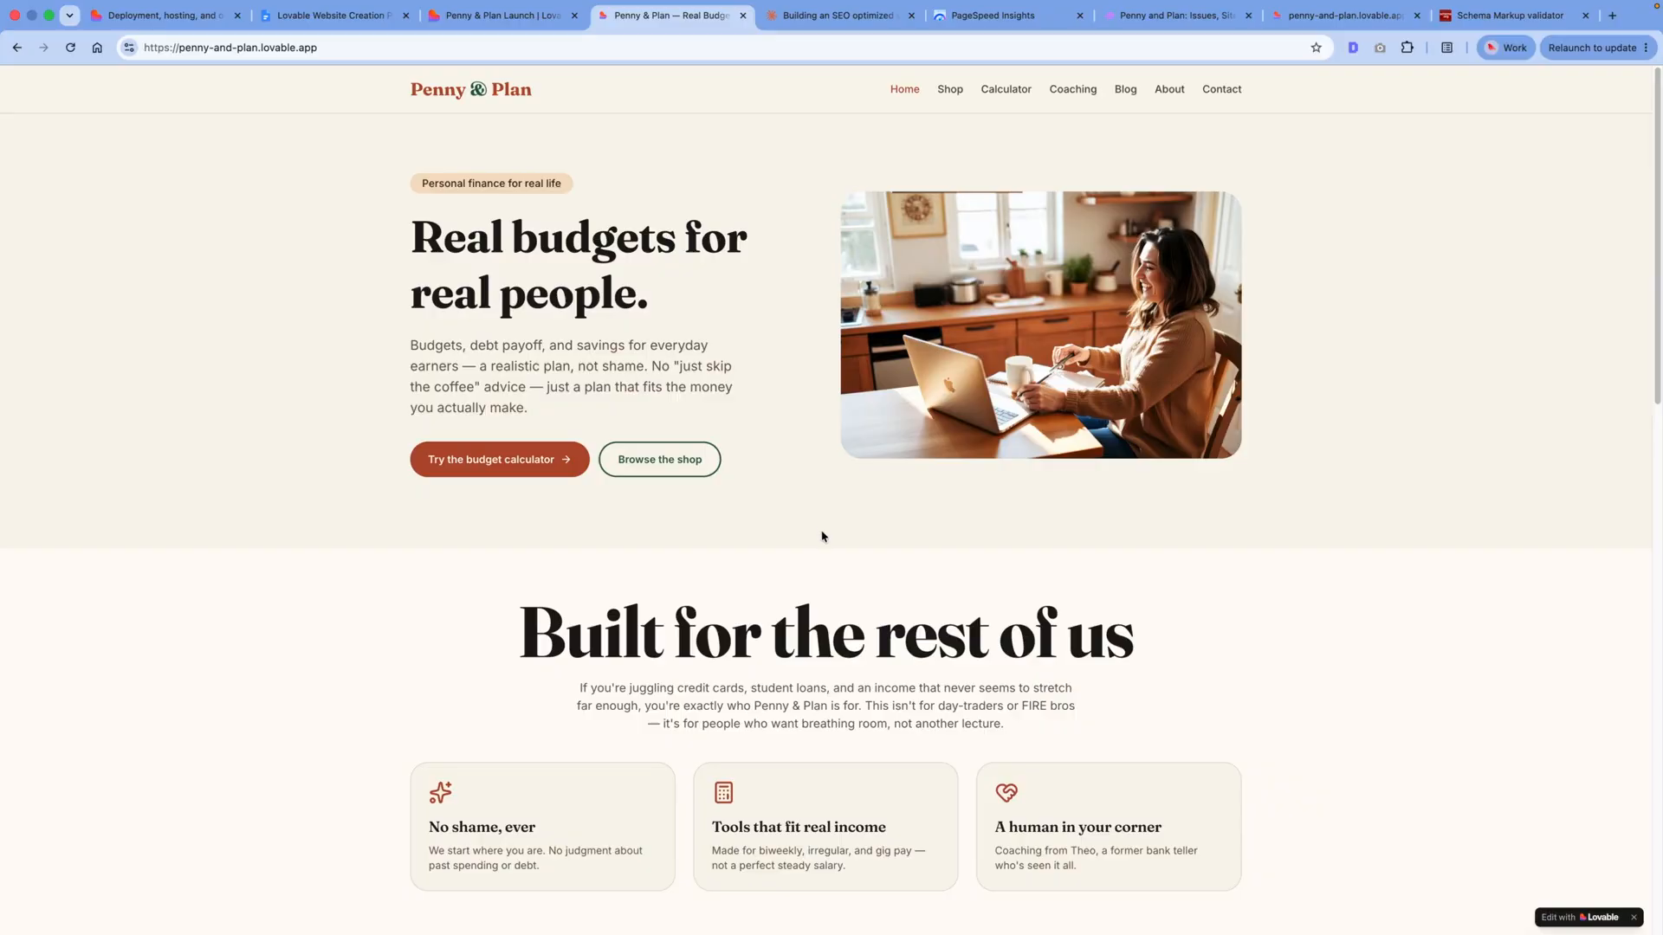
Step: Disable JavaScript for the live Penny & Plan homepage in the DevTools debugger preferences
right_click(831, 536)
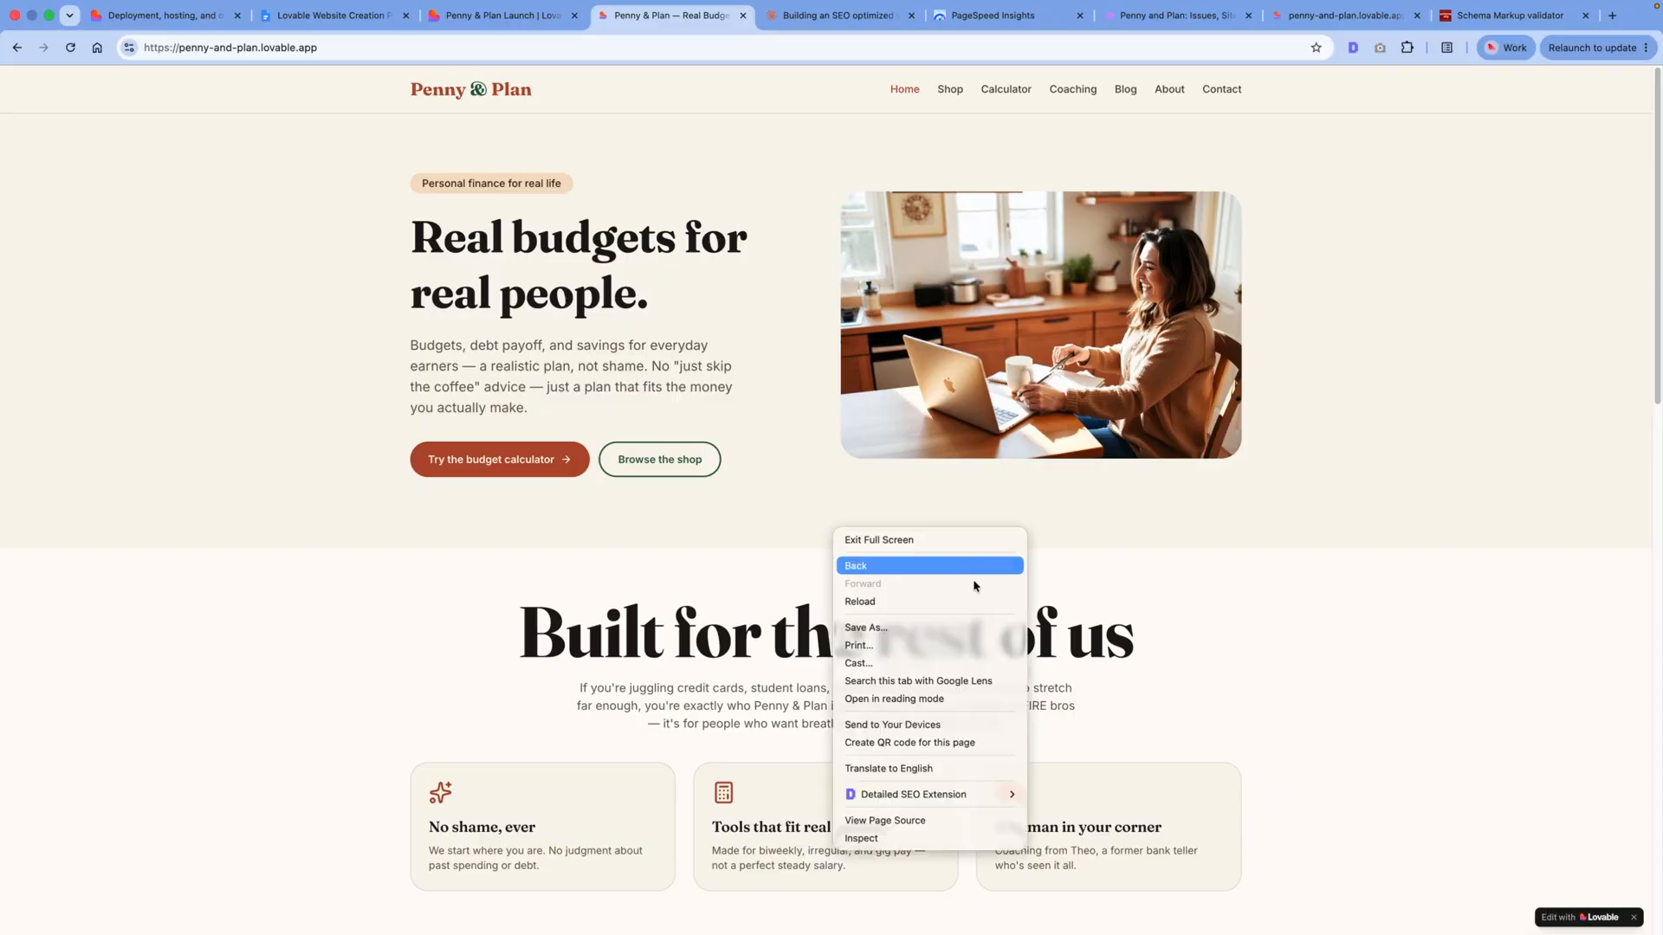
left_click(958, 839)
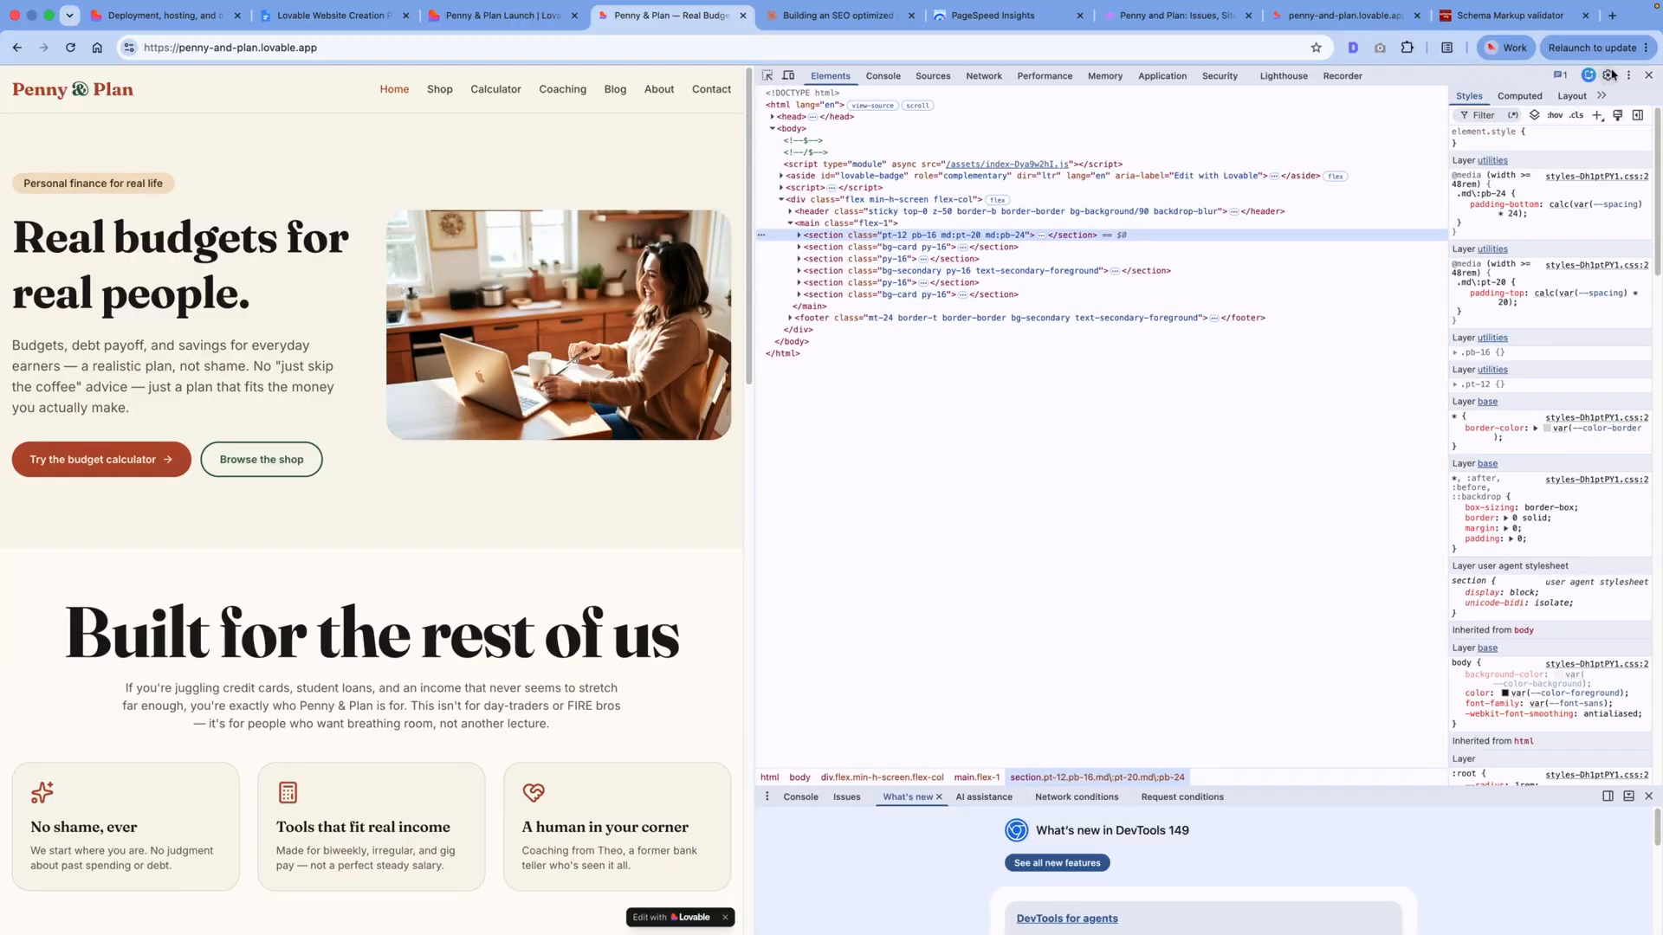
left_click(1608, 75)
scroll(1343, 495, "down", 3)
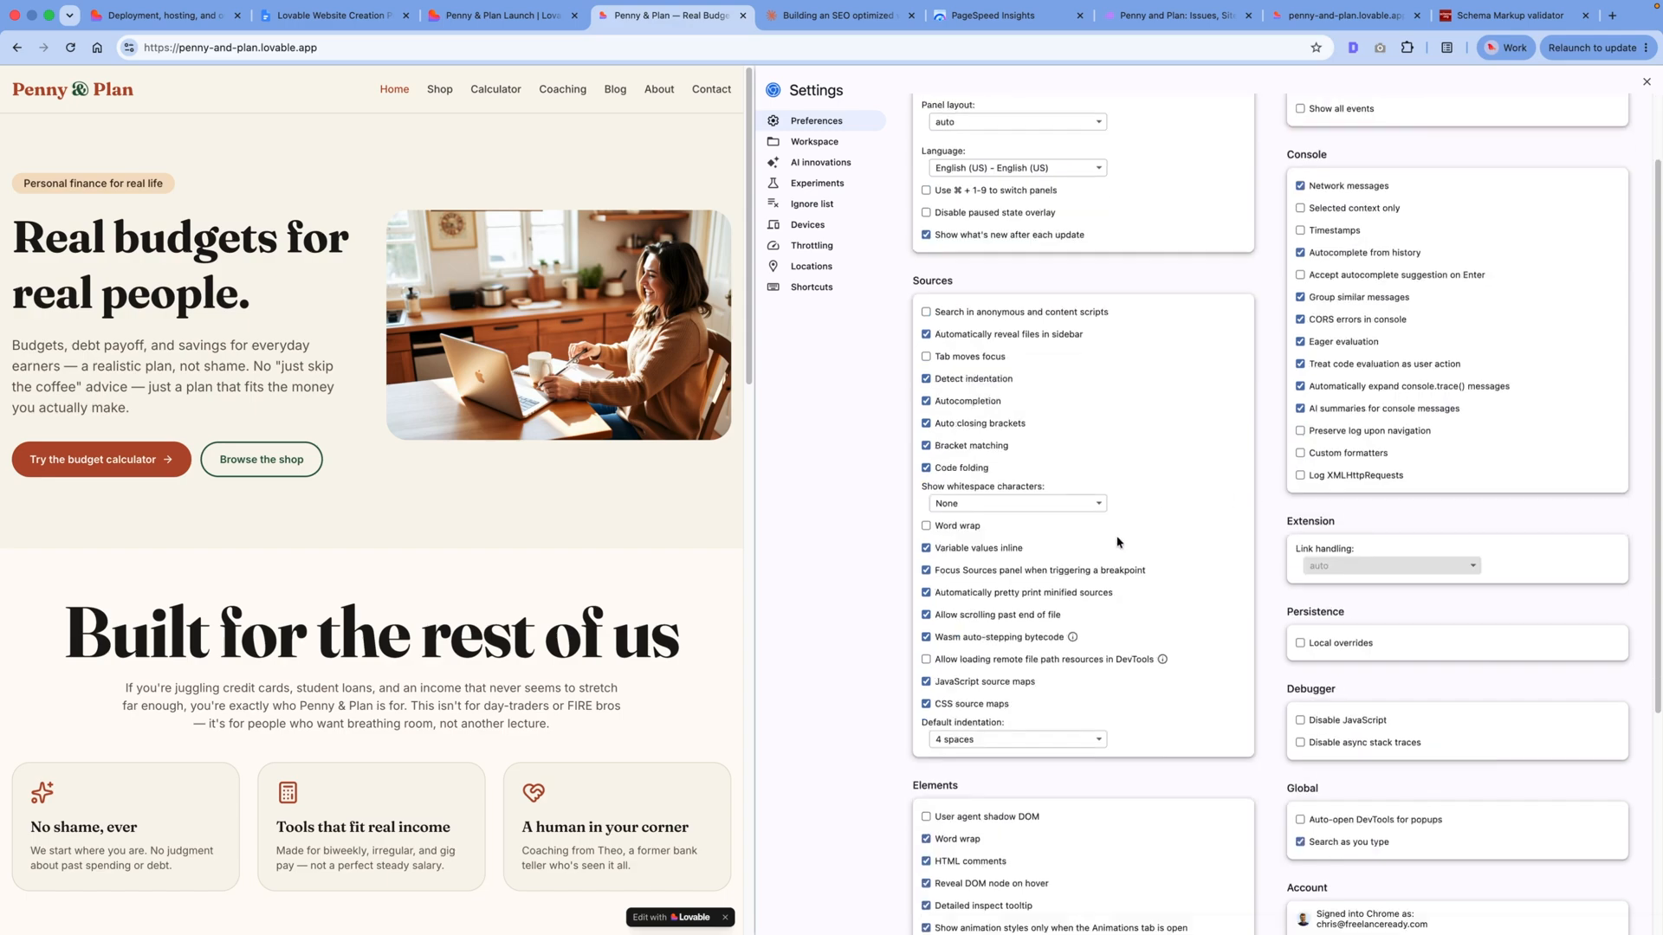
left_click(1300, 581)
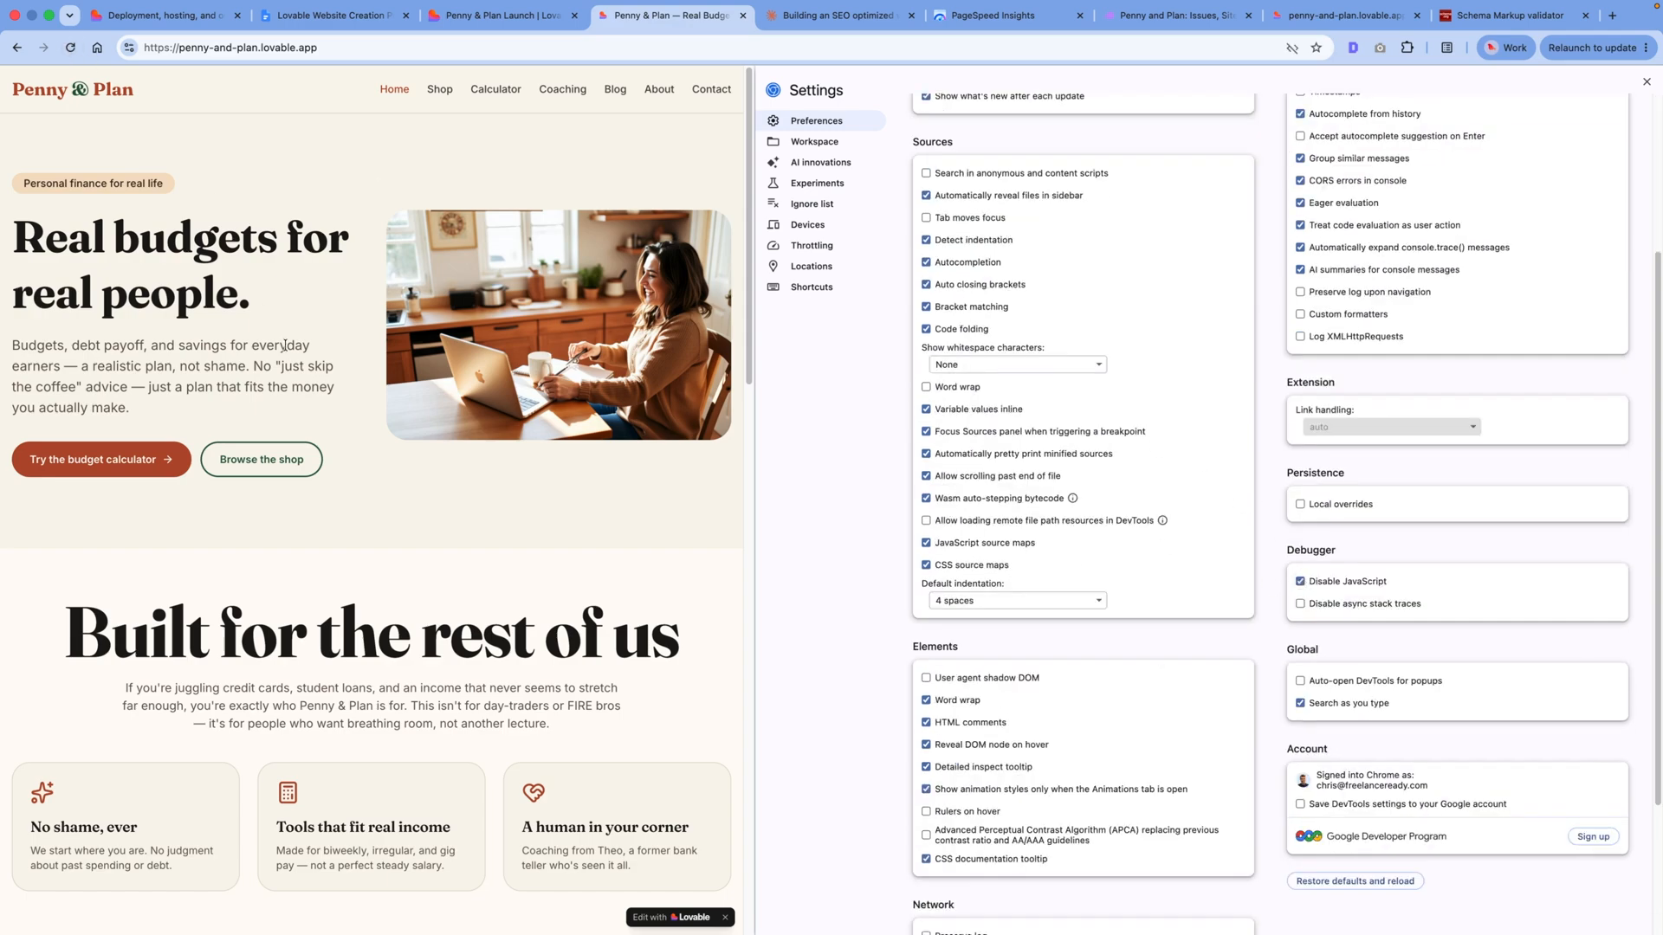
Step: Check how the homepage, the Shop page and The Paycheck Plan Template page render with JavaScript disabled
scroll(411, 363, "down", 10)
scroll(411, 363, "down", 7)
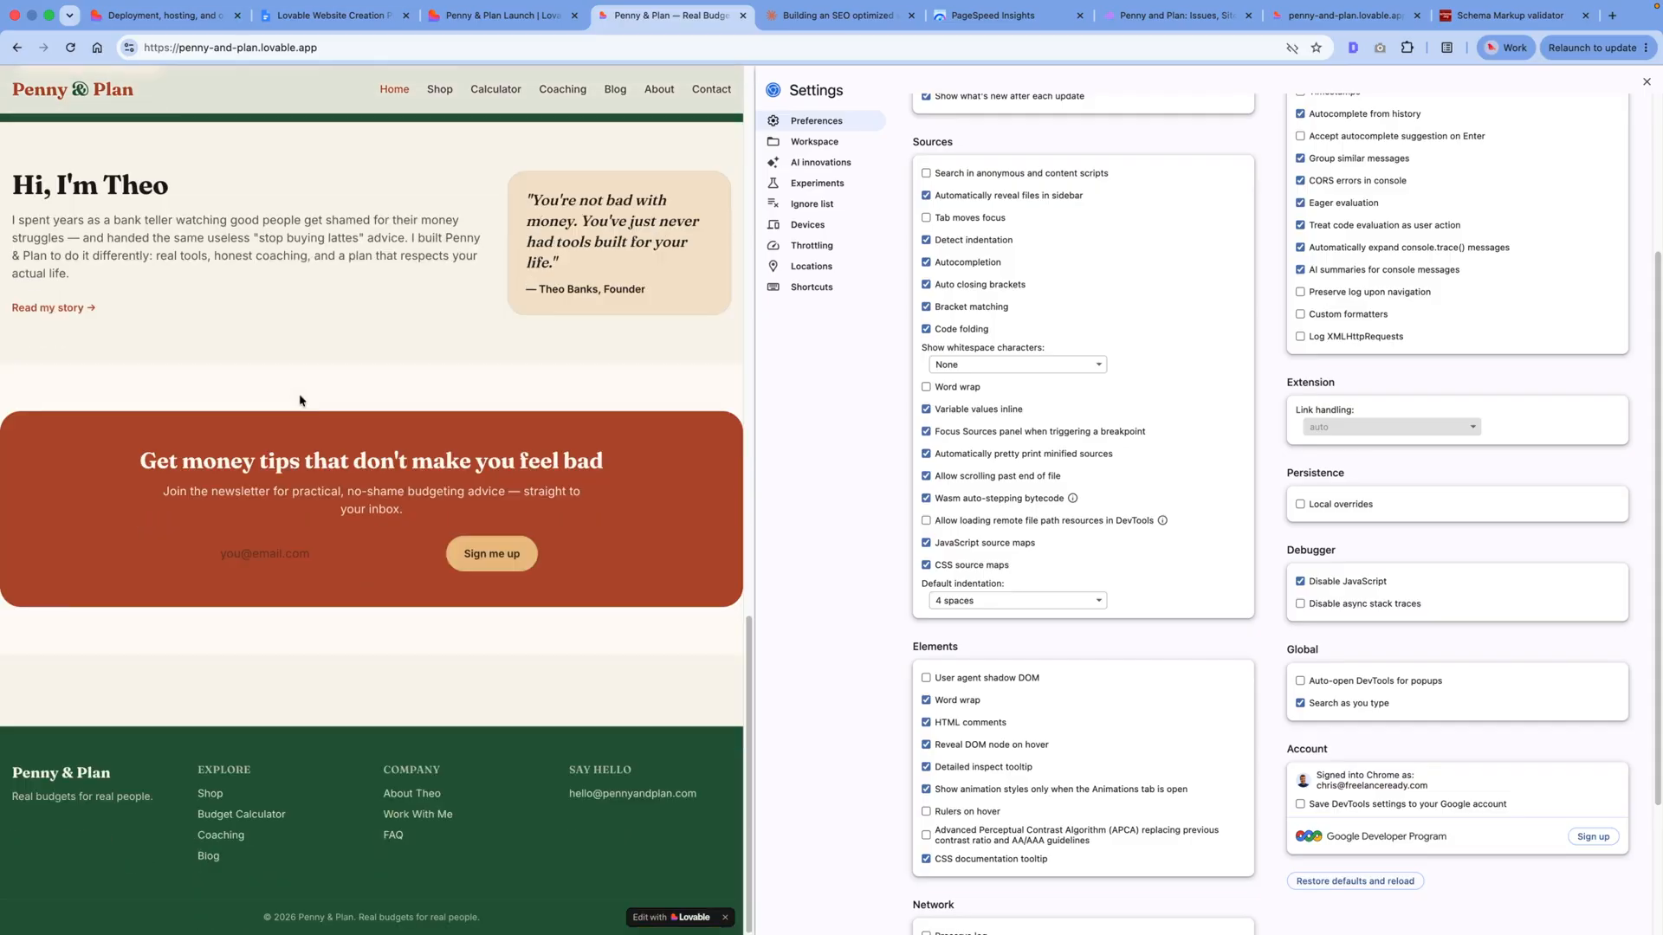
scroll(390, 389, "up", 1)
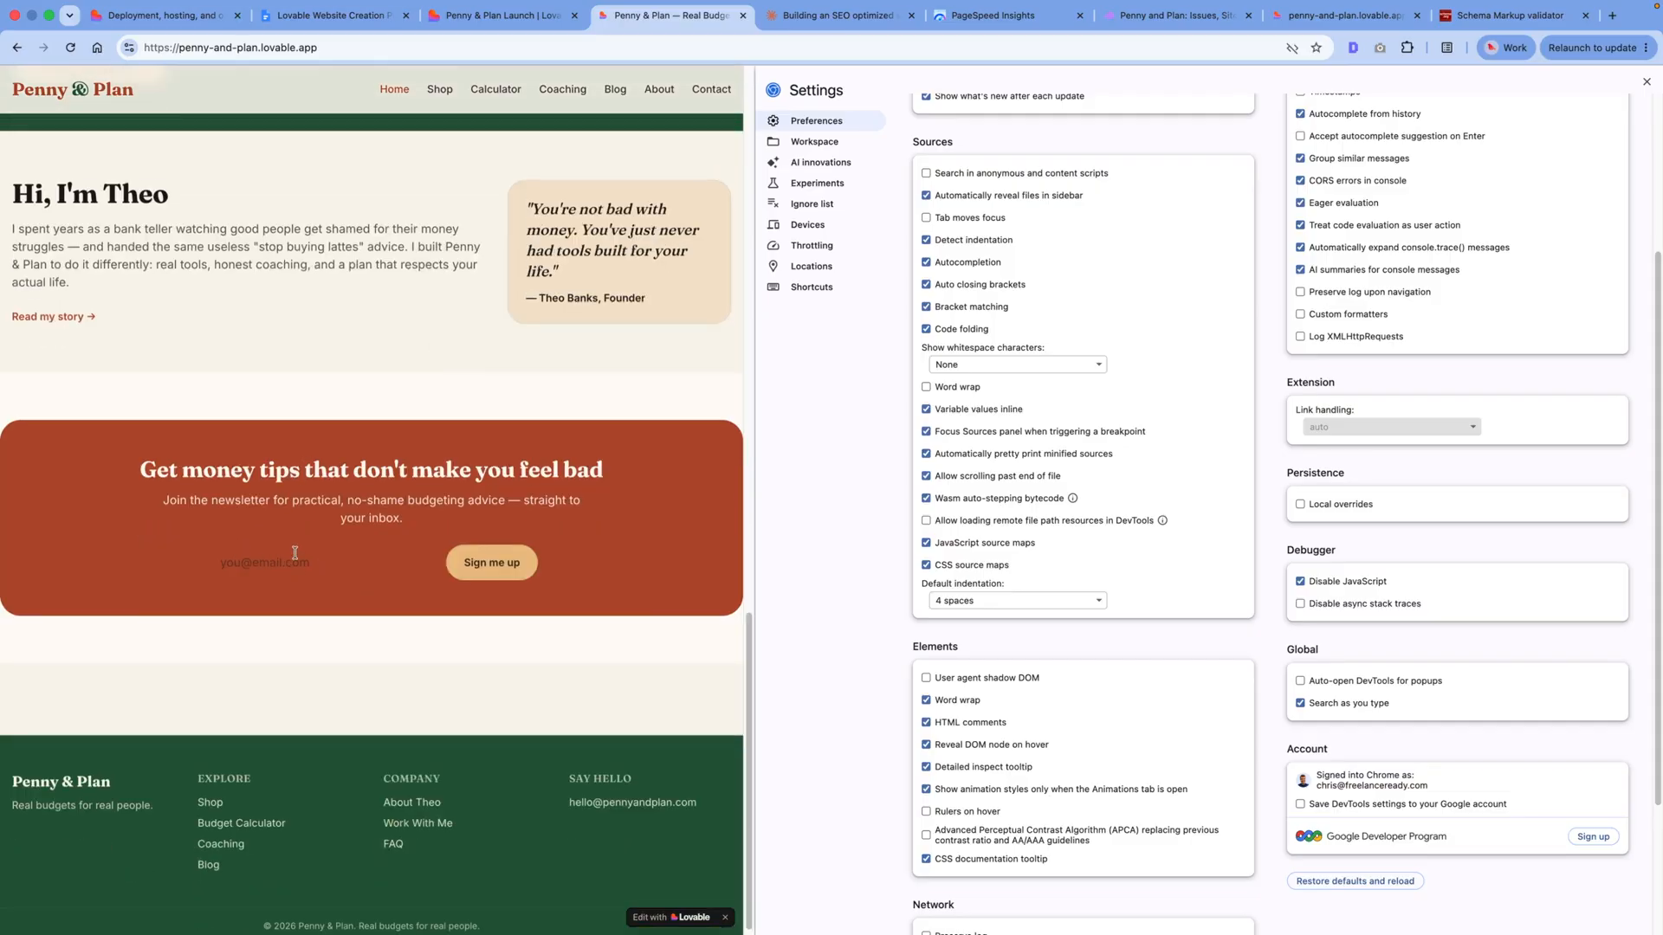
scroll(363, 457, "up", 1)
left_click(439, 90)
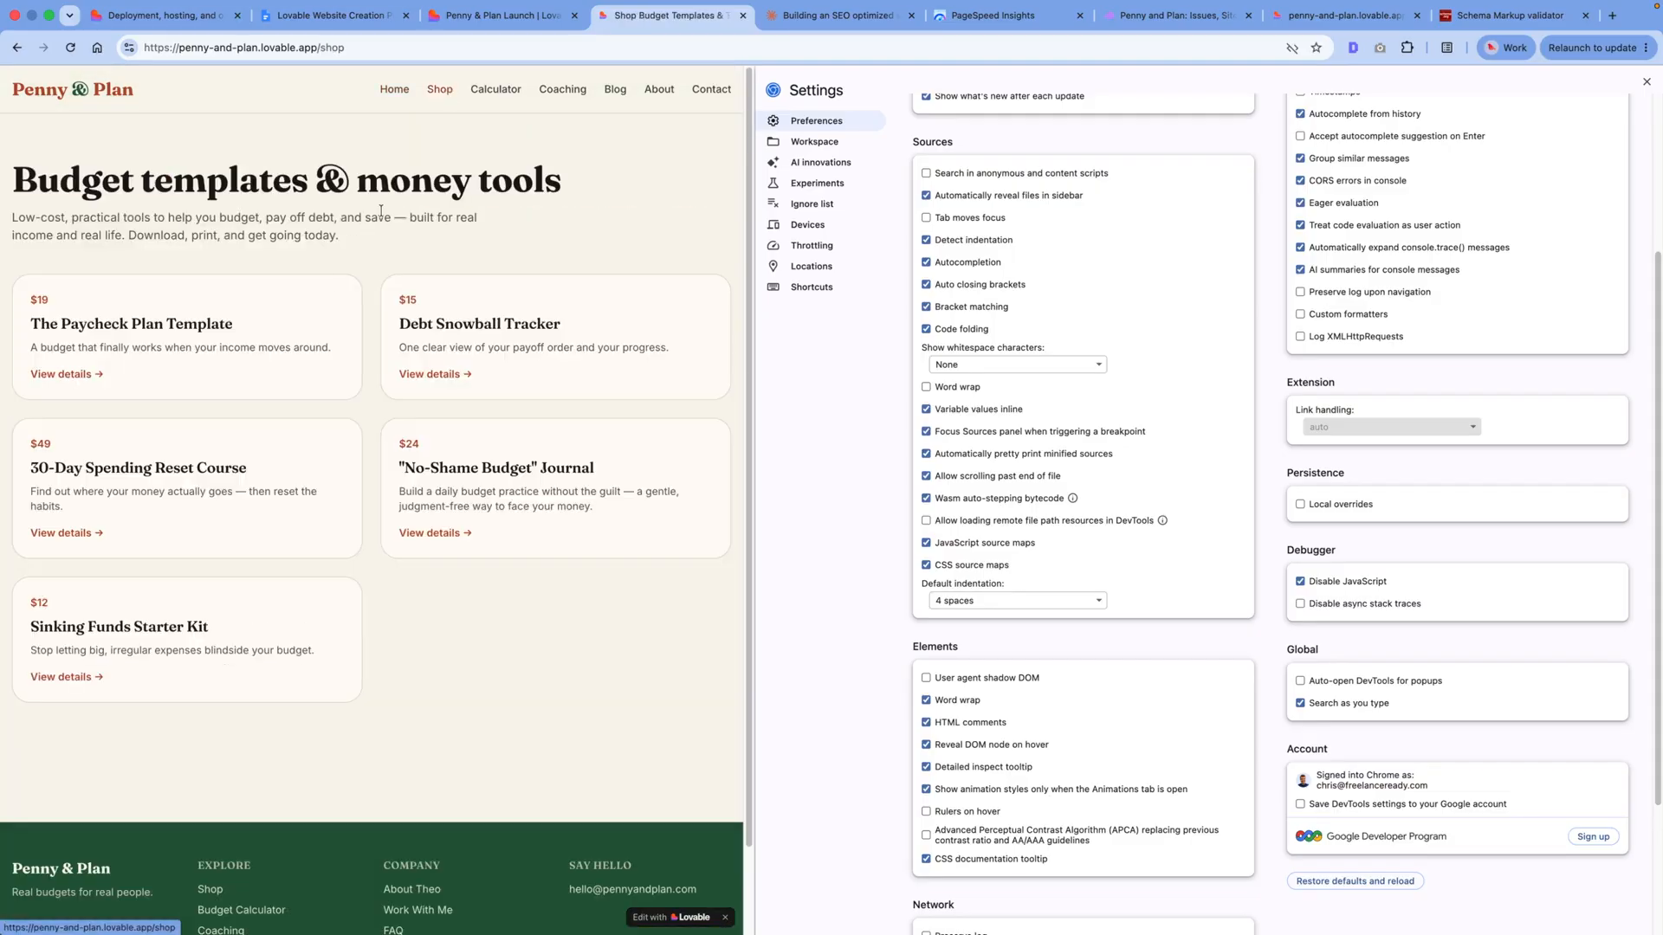
left_click(229, 300)
scroll(541, 326, "down", 3)
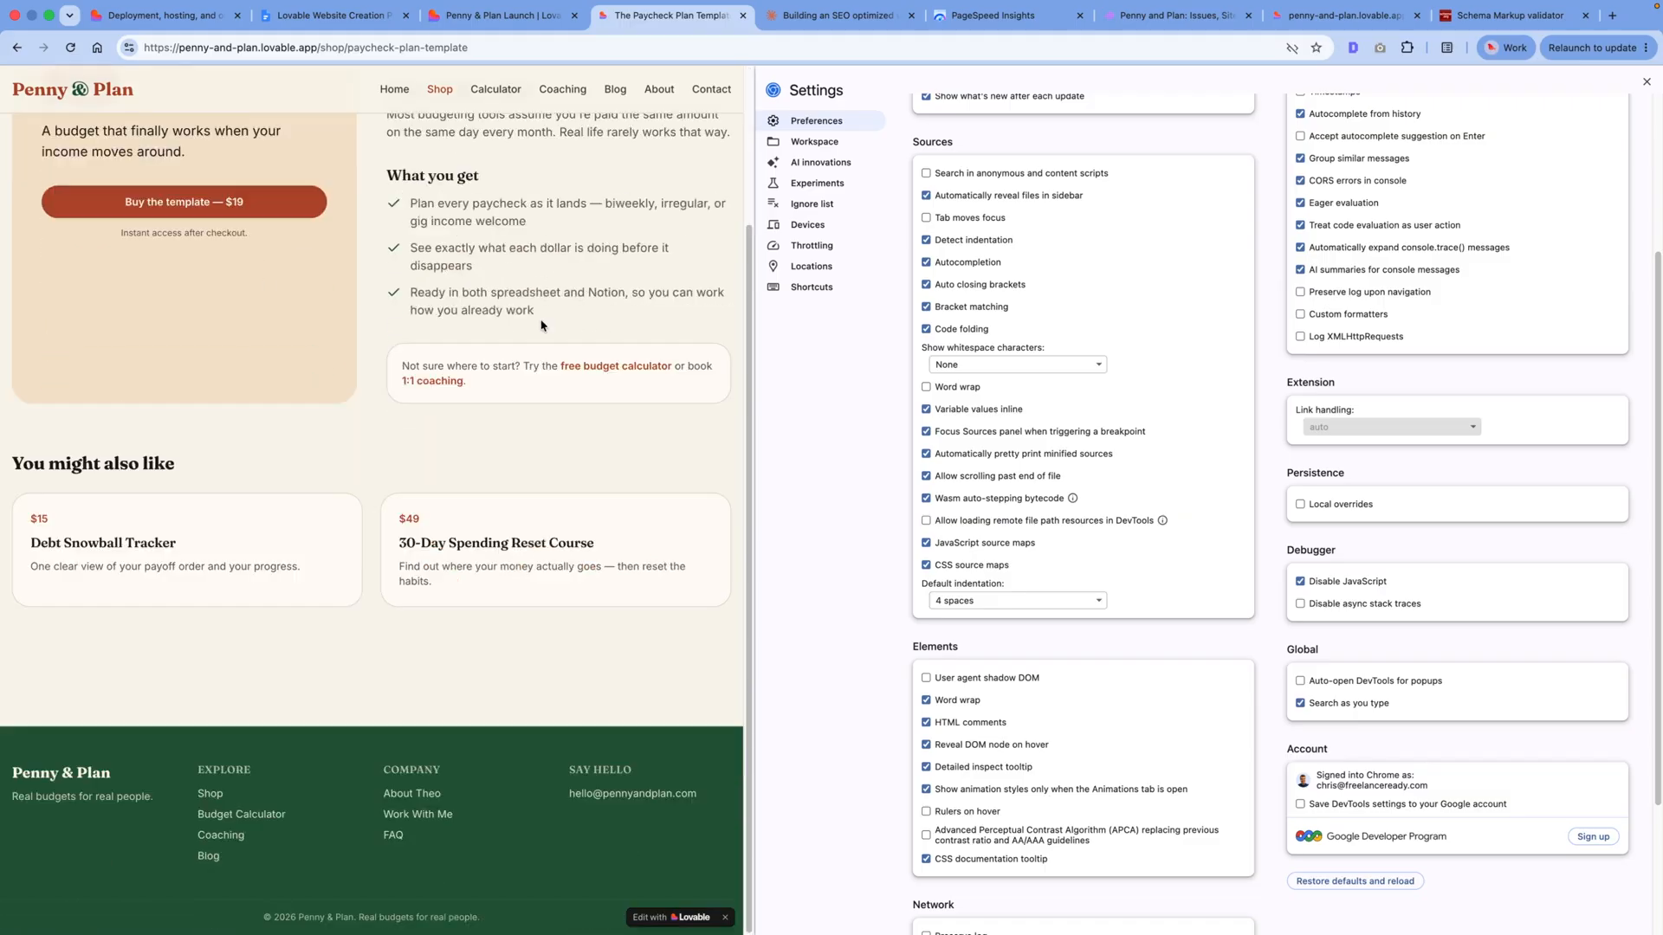
Step: Test the Real Budget Calculator with JavaScript disabled, using 500 for both lean-month income and monthly fixed bills
left_click(589, 364)
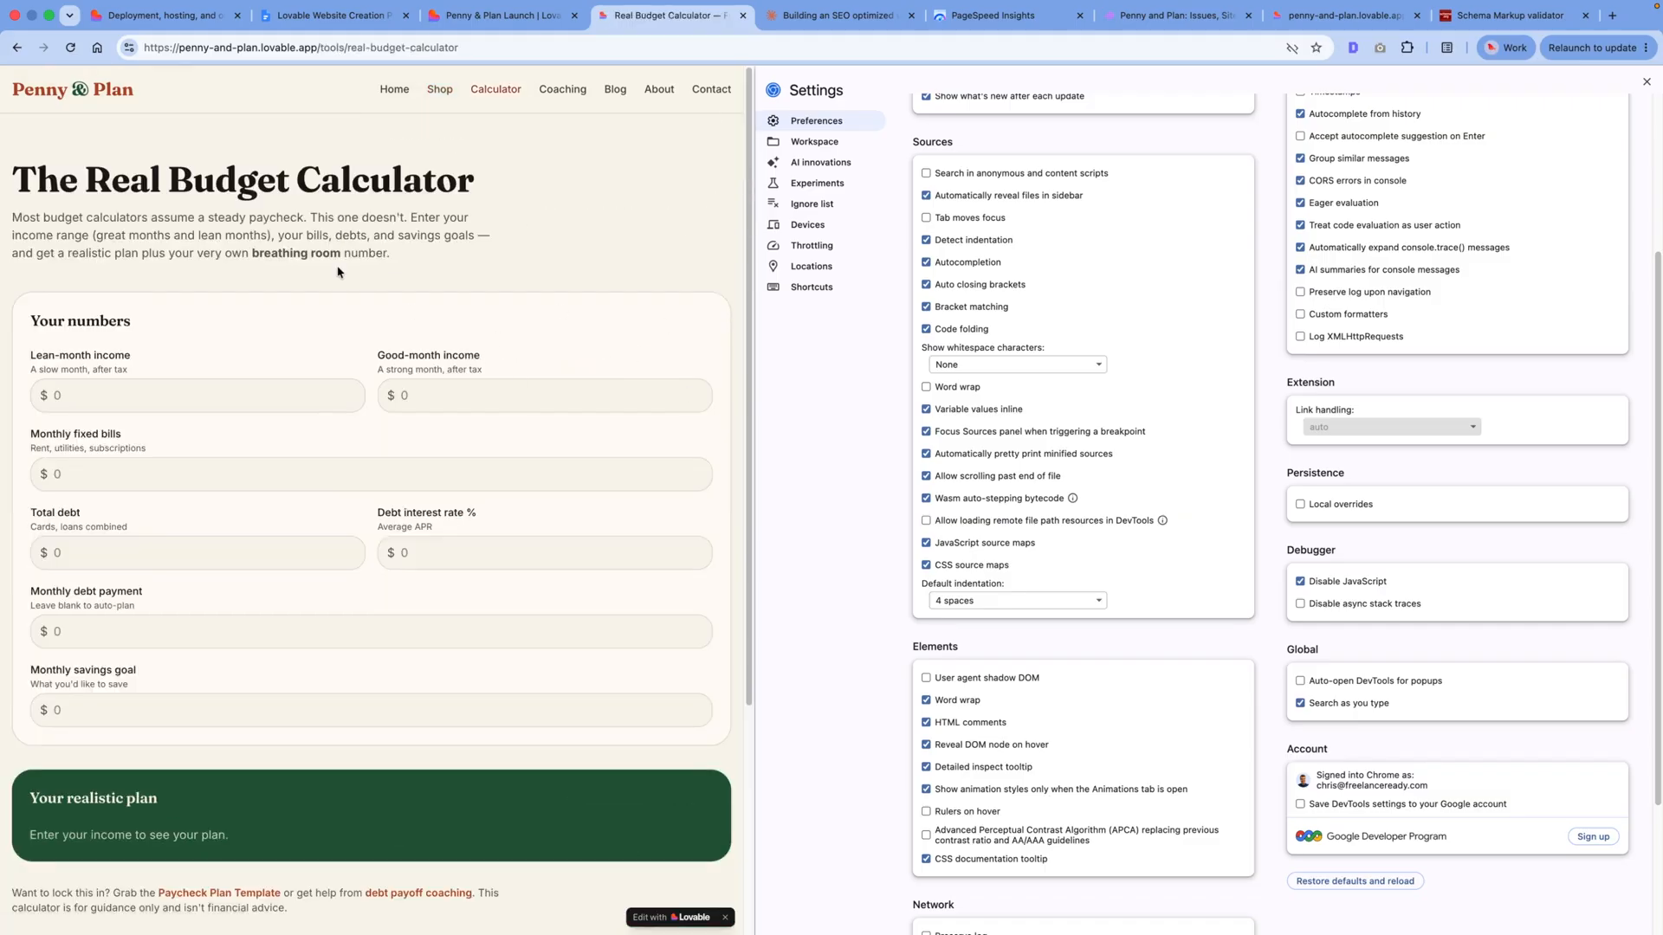
scroll(129, 388, "down", 3)
scroll(128, 387, "up", 1)
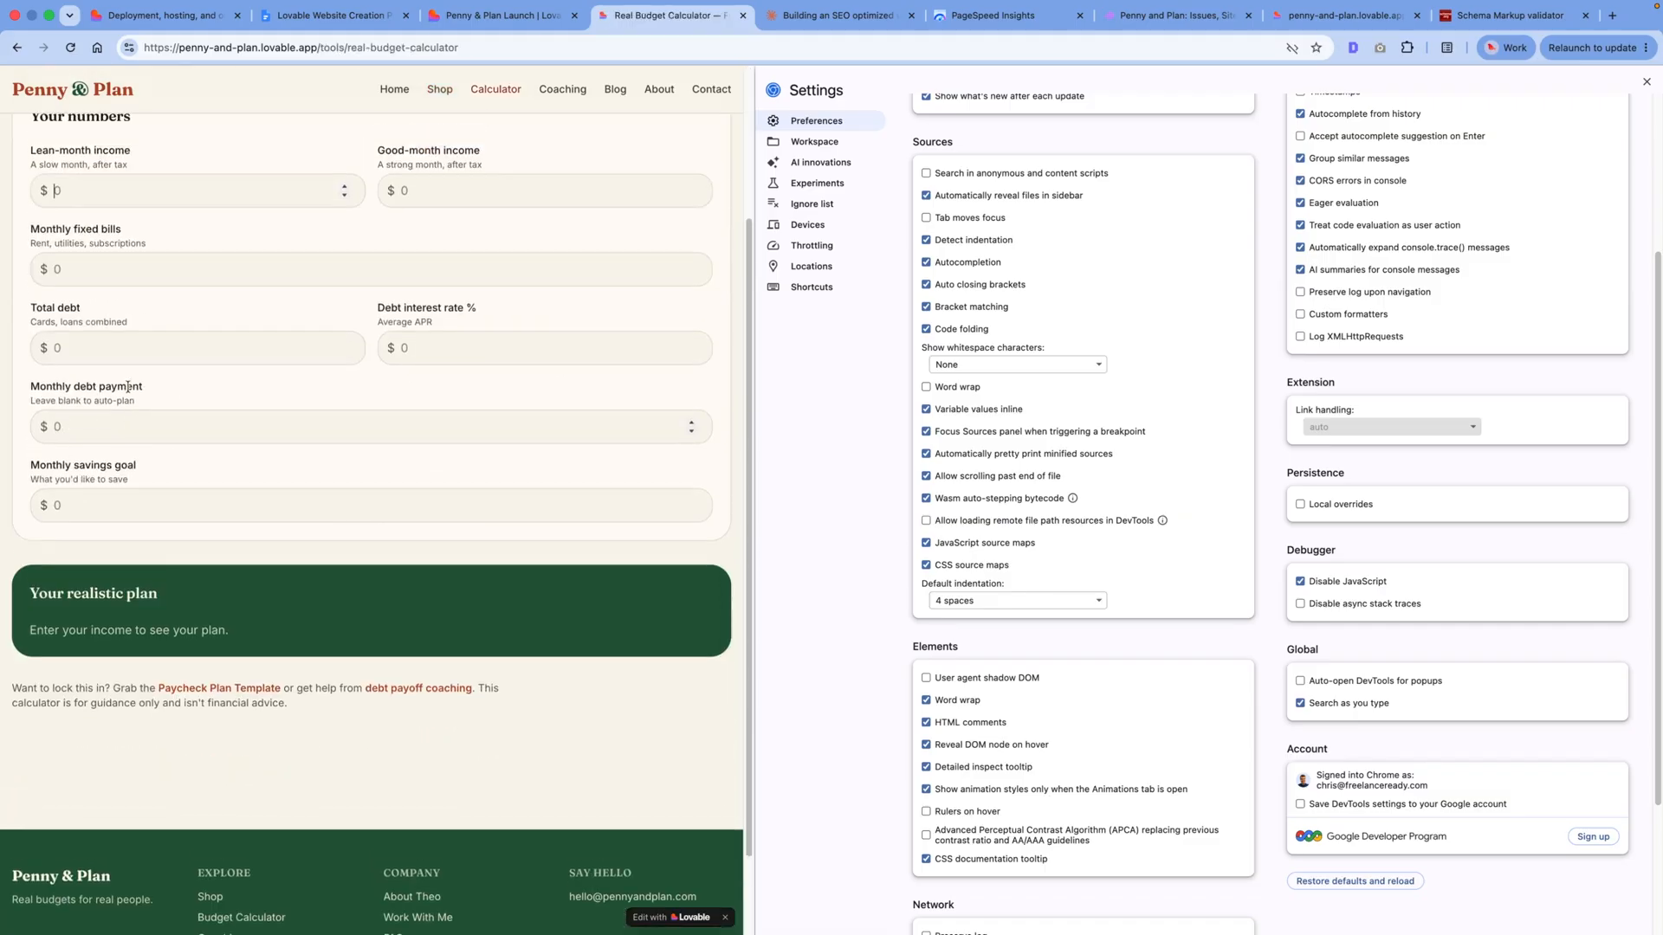
type("500")
scroll(336, 198, "up", 3)
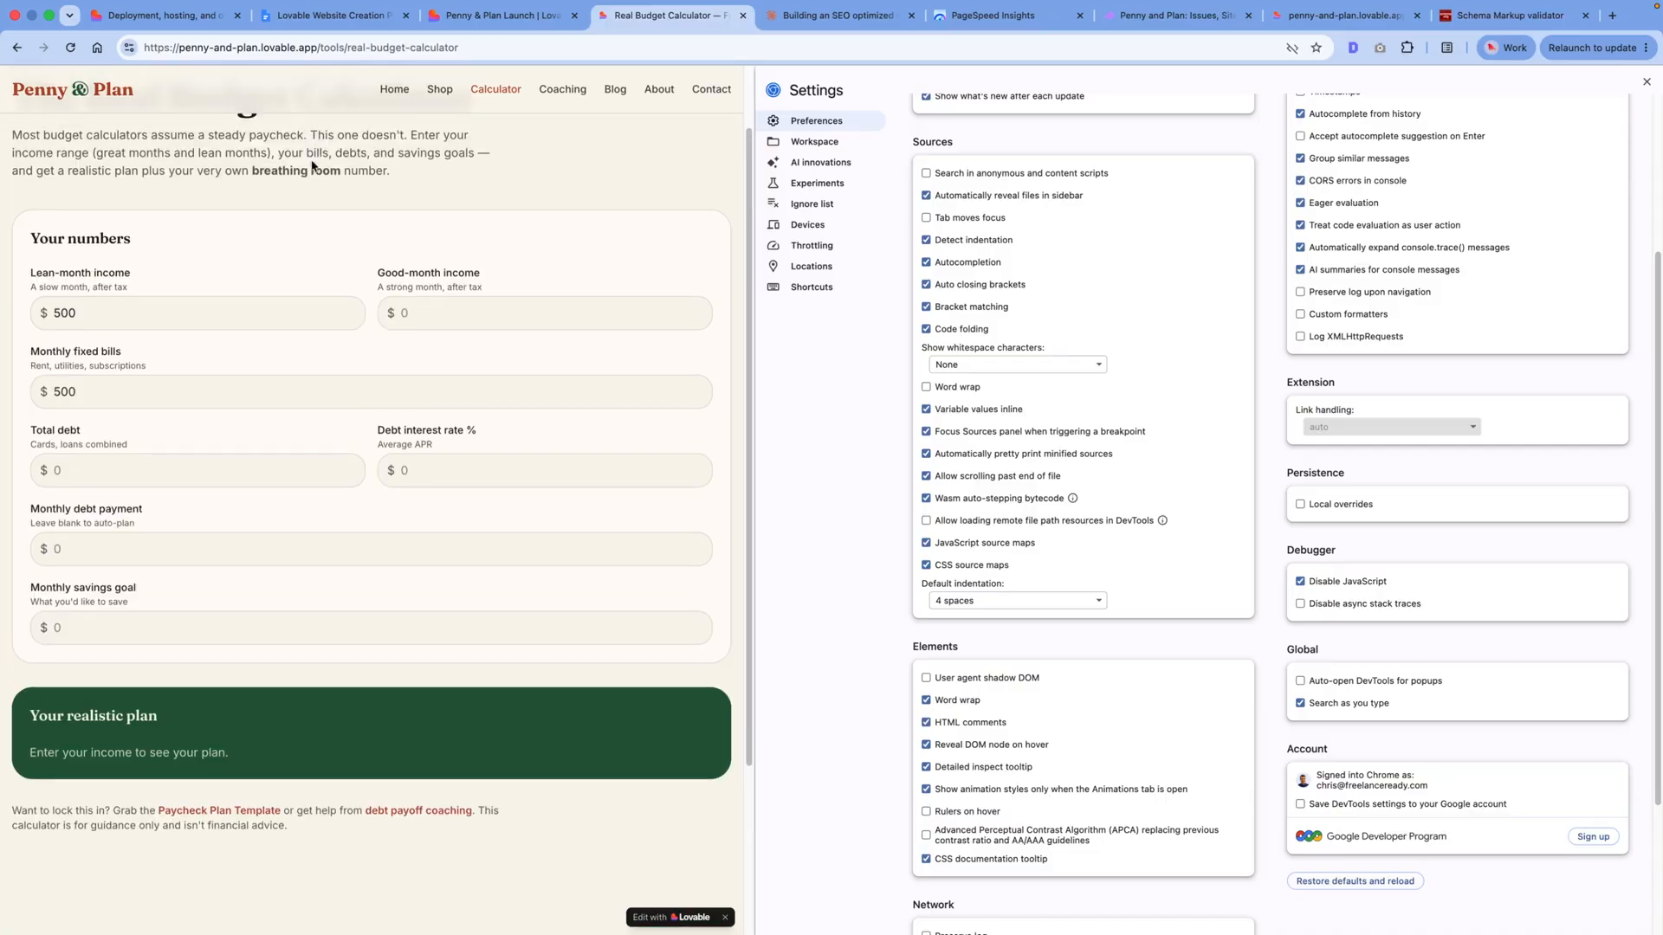
scroll(312, 166, "up", 1)
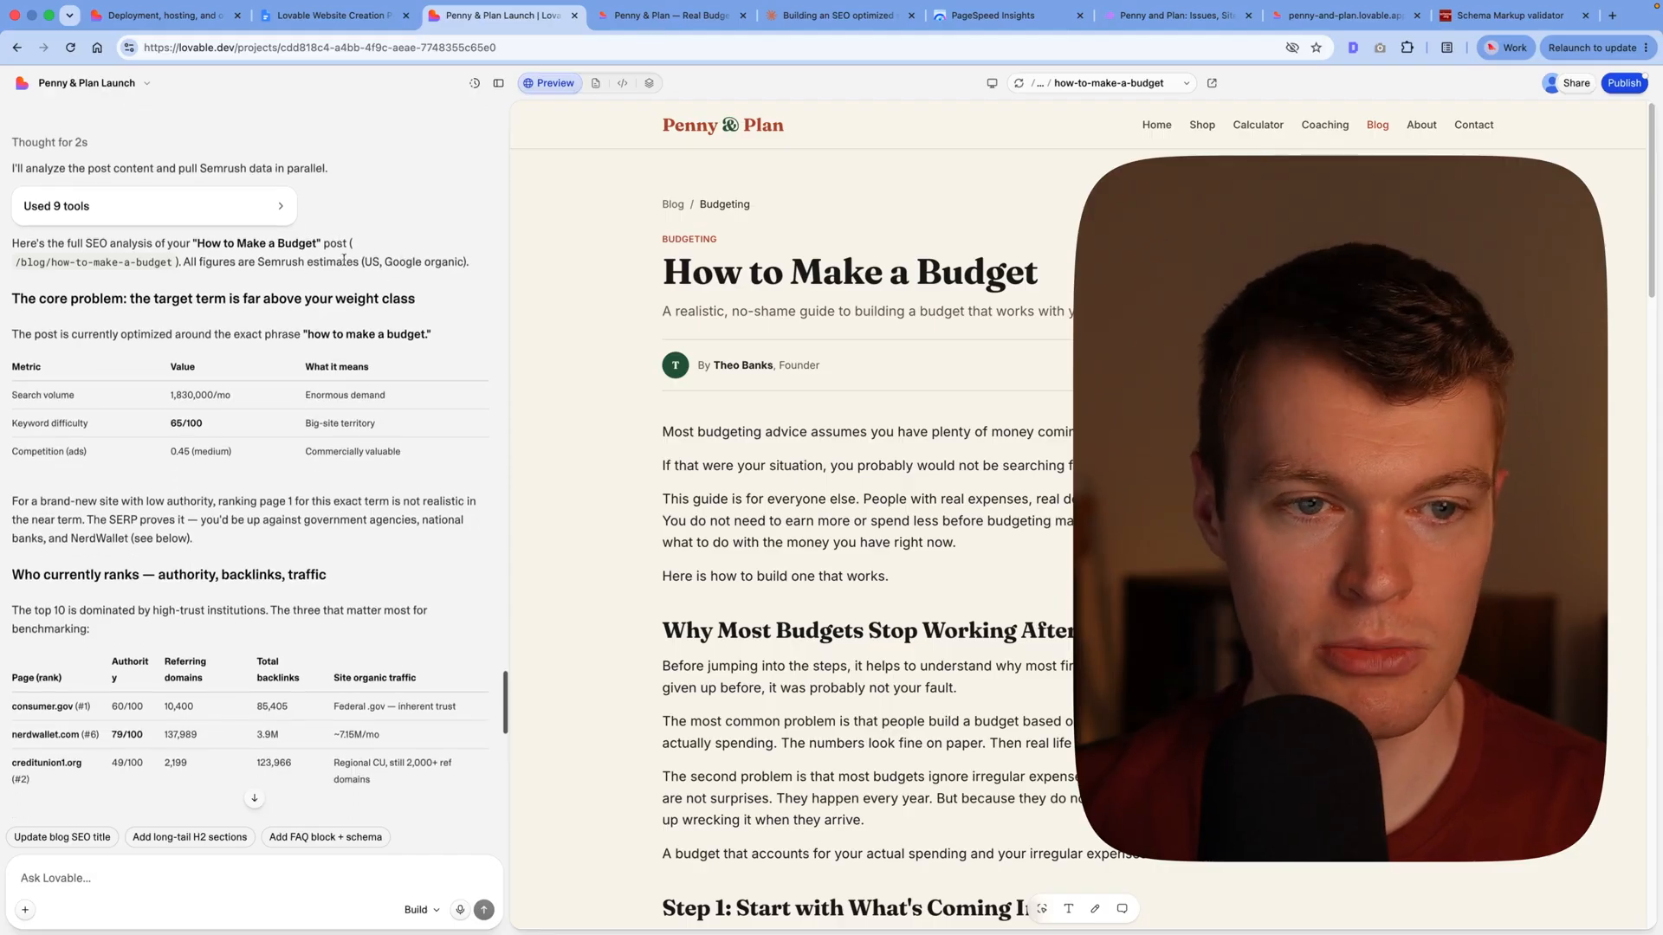
Step: Read Lovable's Semrush analysis of the How to Make a Budget post, from keyword metrics and ranking competitors to the recommended tweaks
scroll(360, 249, "down", 2)
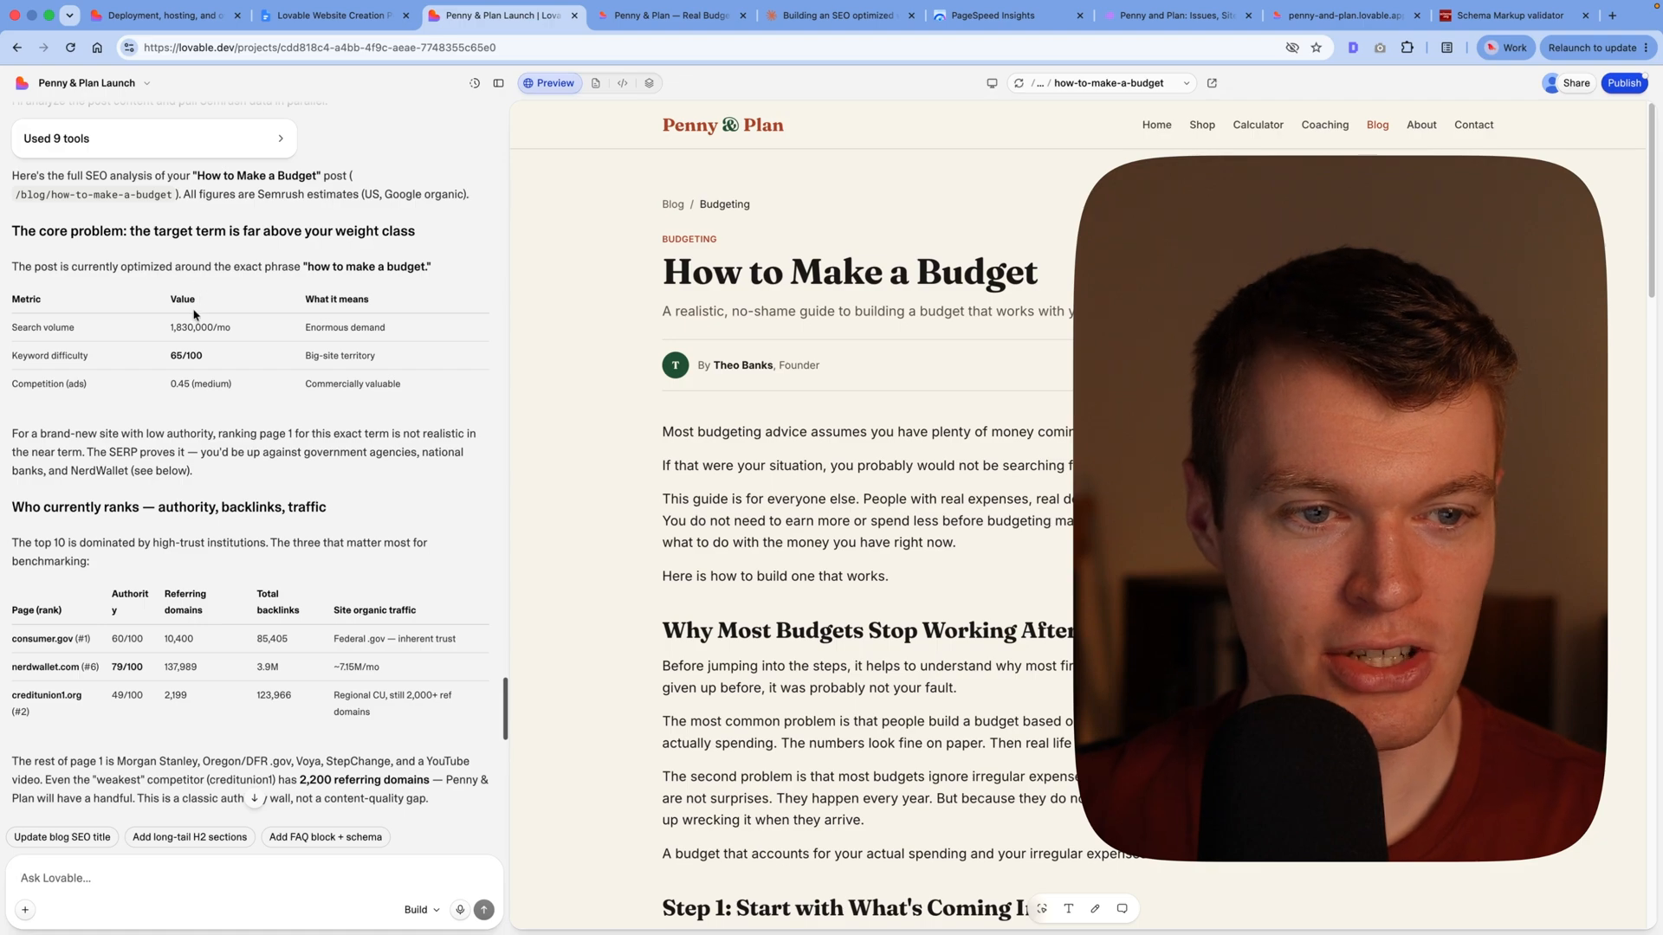
scroll(204, 307, "down", 1)
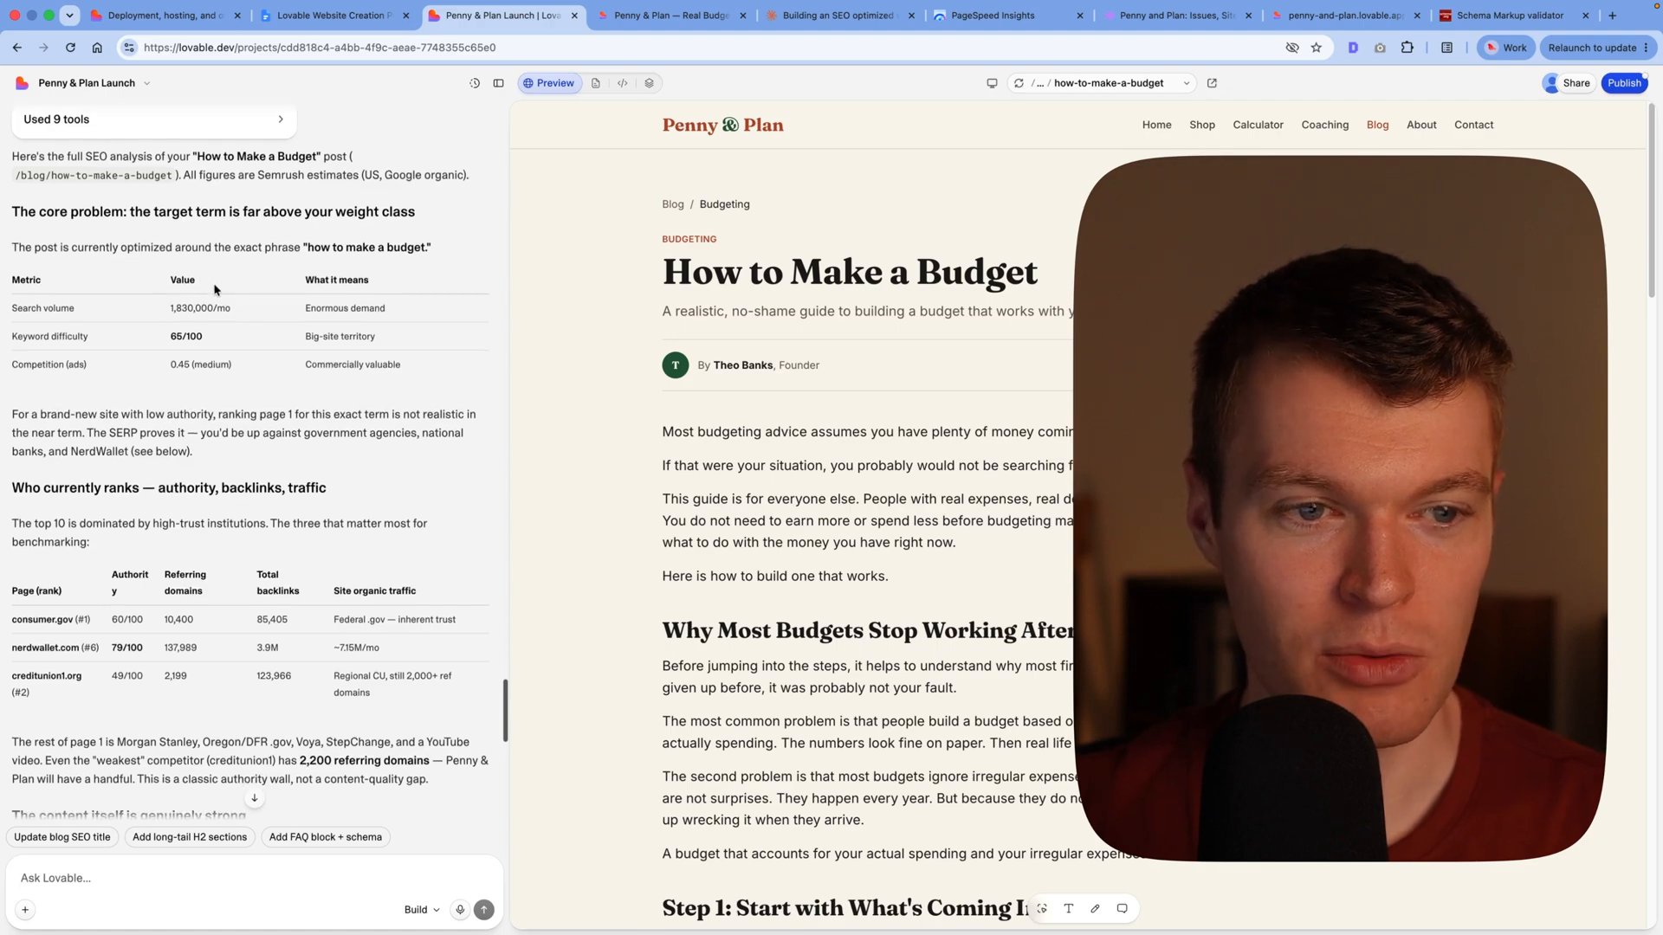
scroll(245, 281, "down", 2)
scroll(139, 316, "down", 2)
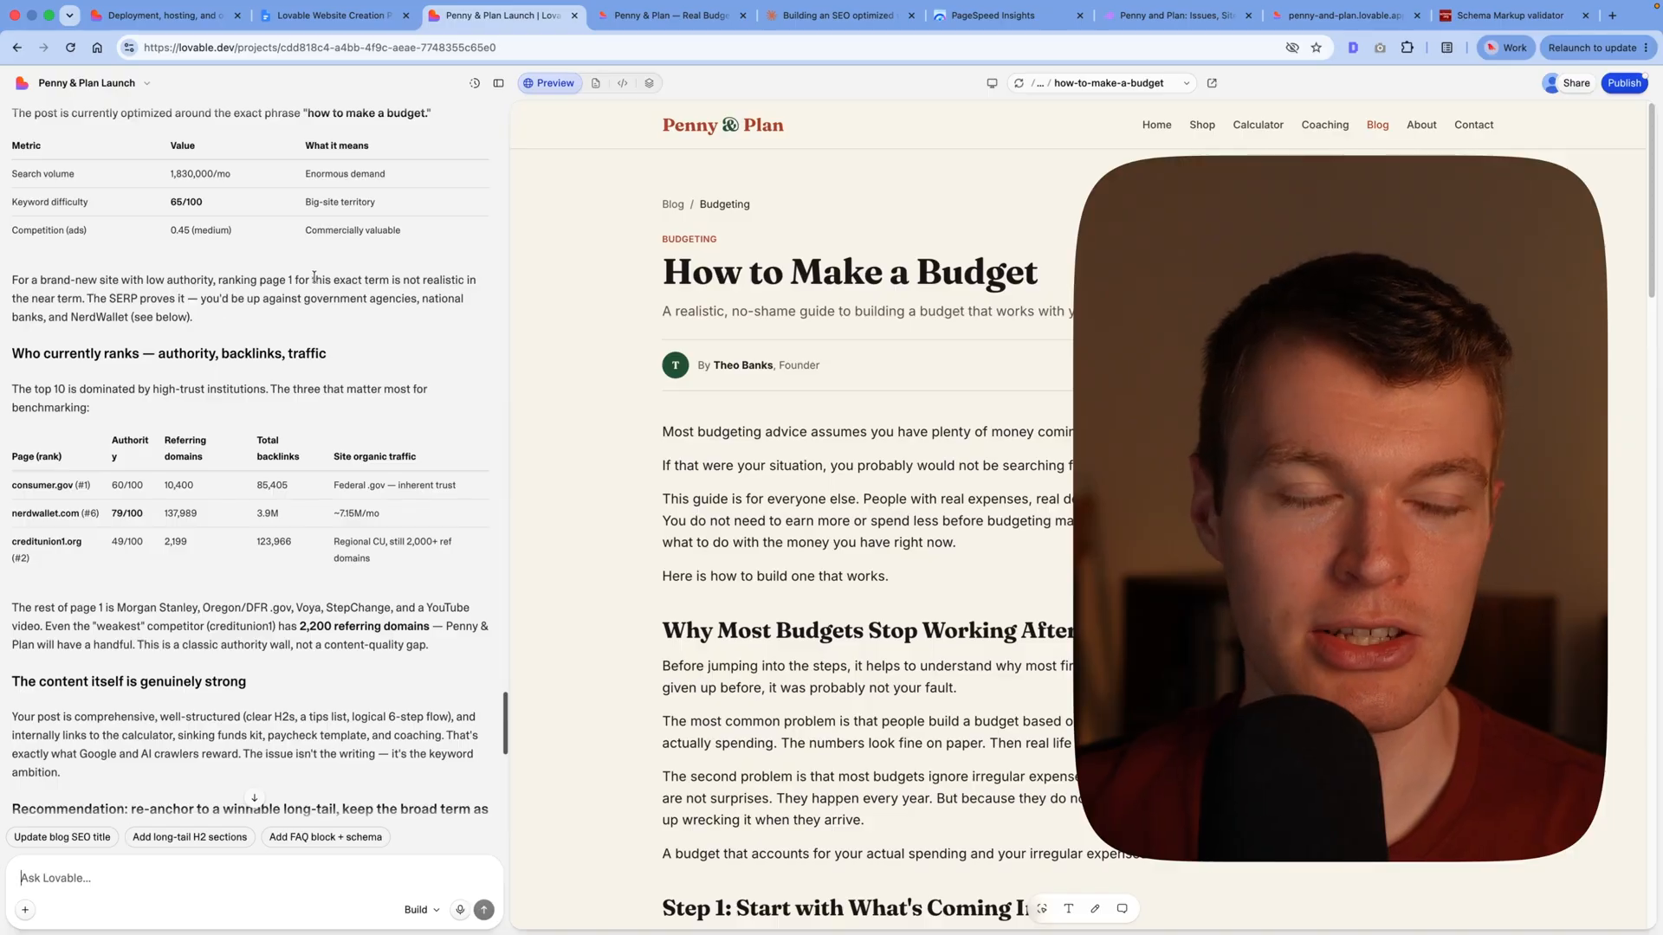
scroll(314, 276, "down", 3)
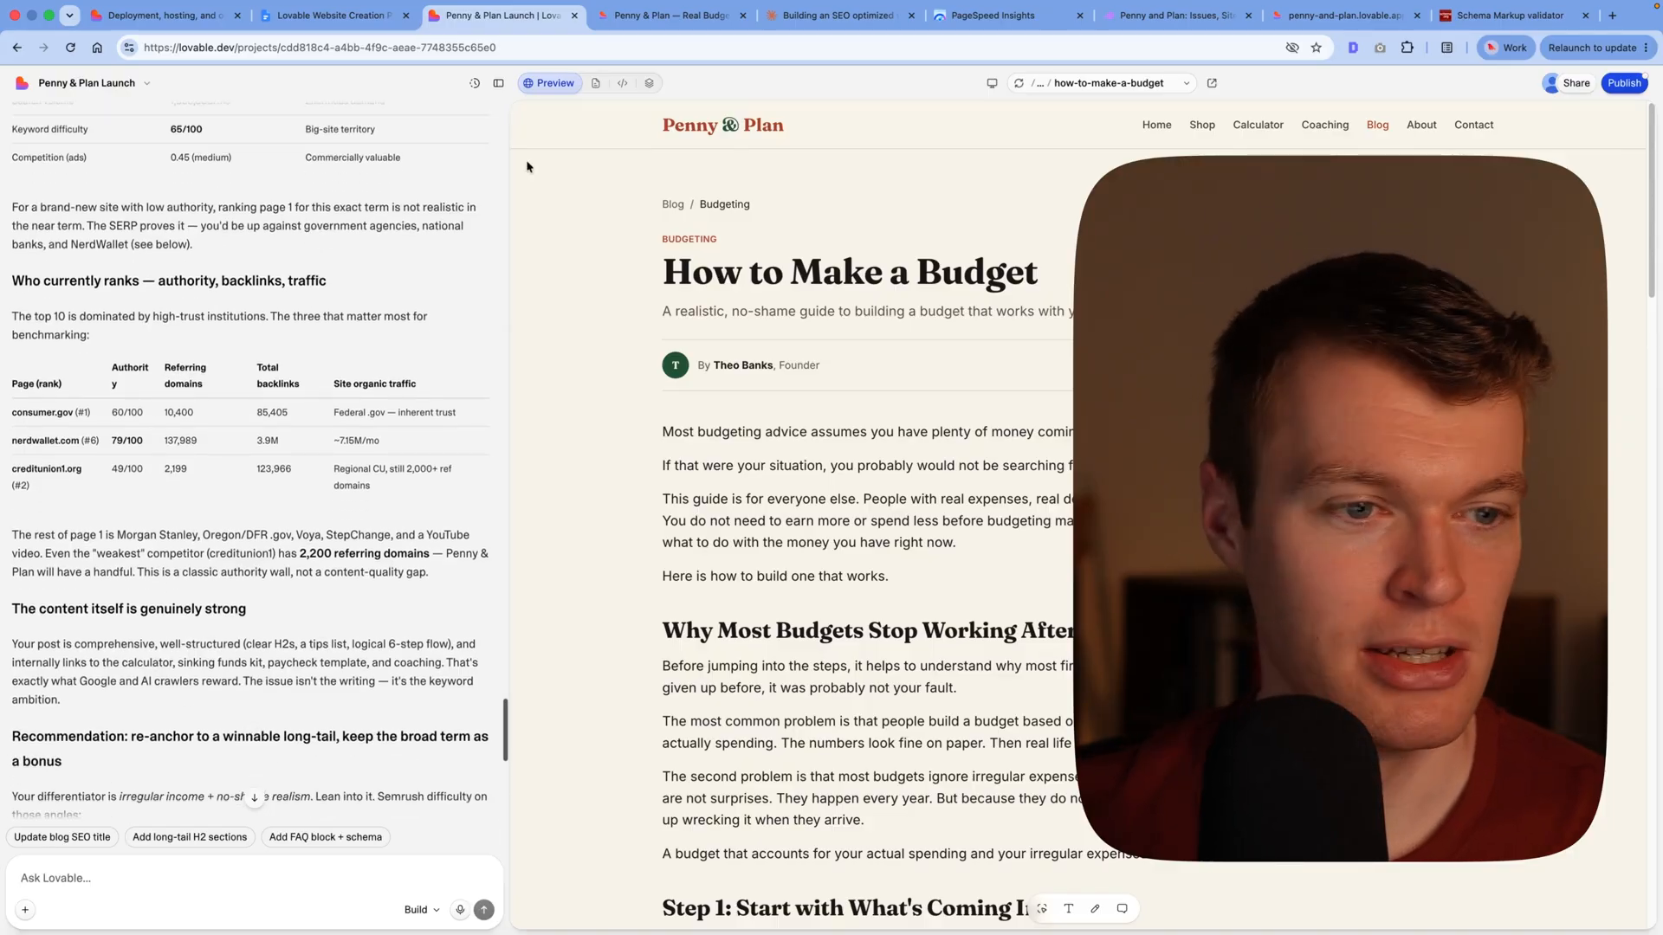
scroll(200, 316, "down", 3)
scroll(200, 316, "down", 1)
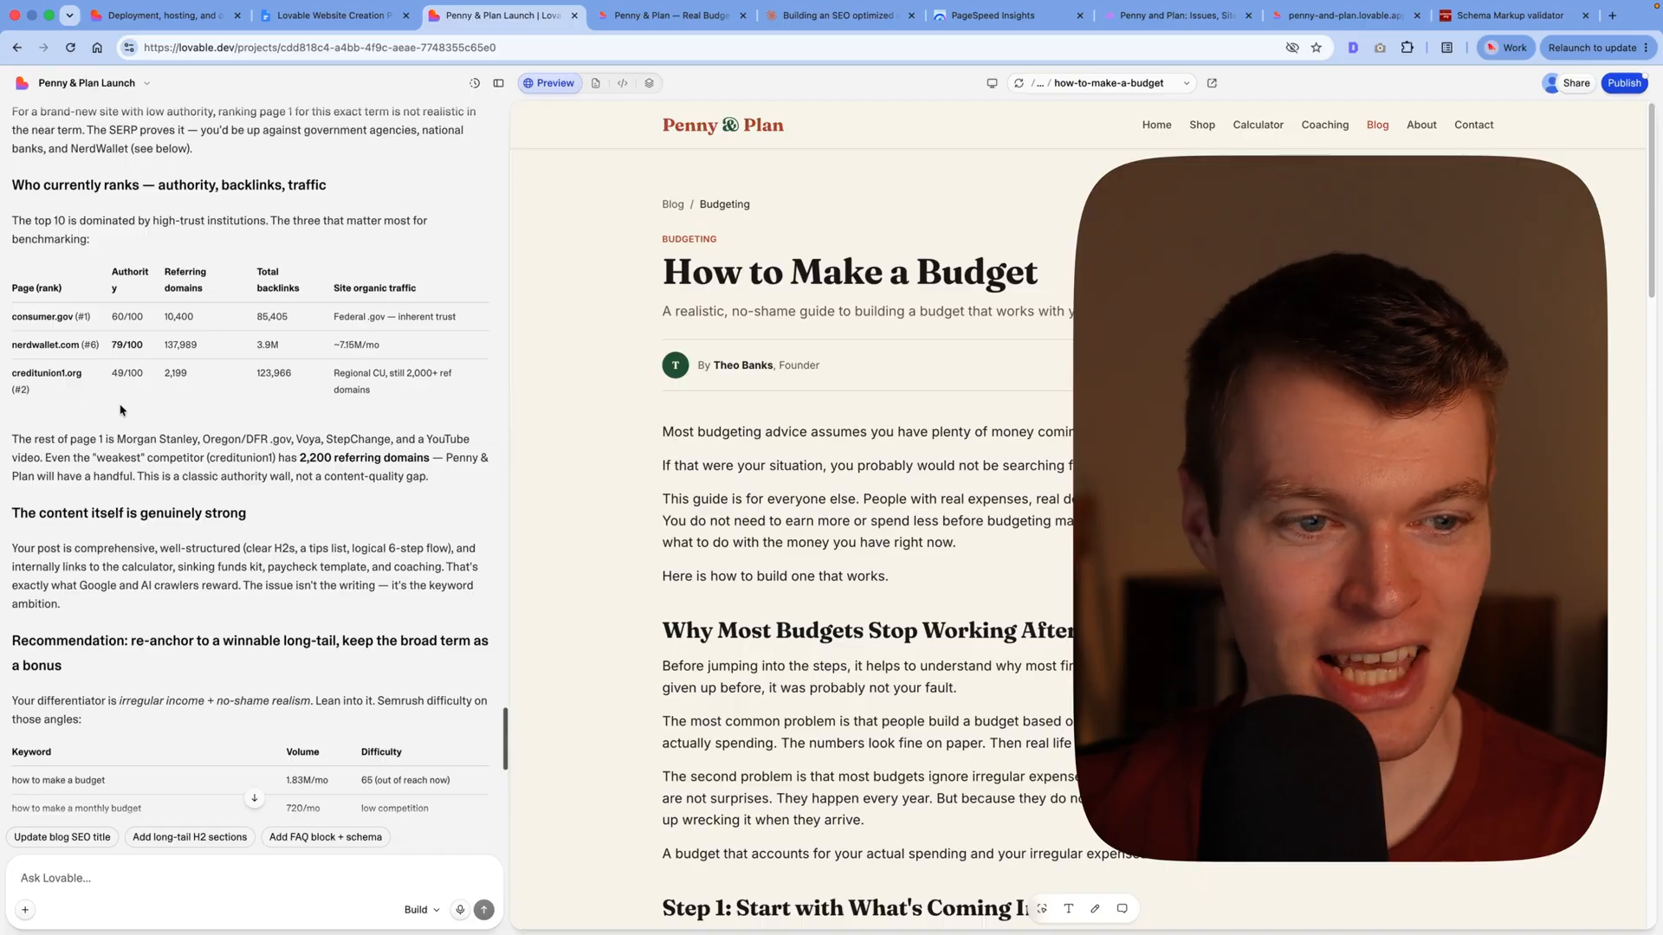
scroll(121, 411, "down", 10)
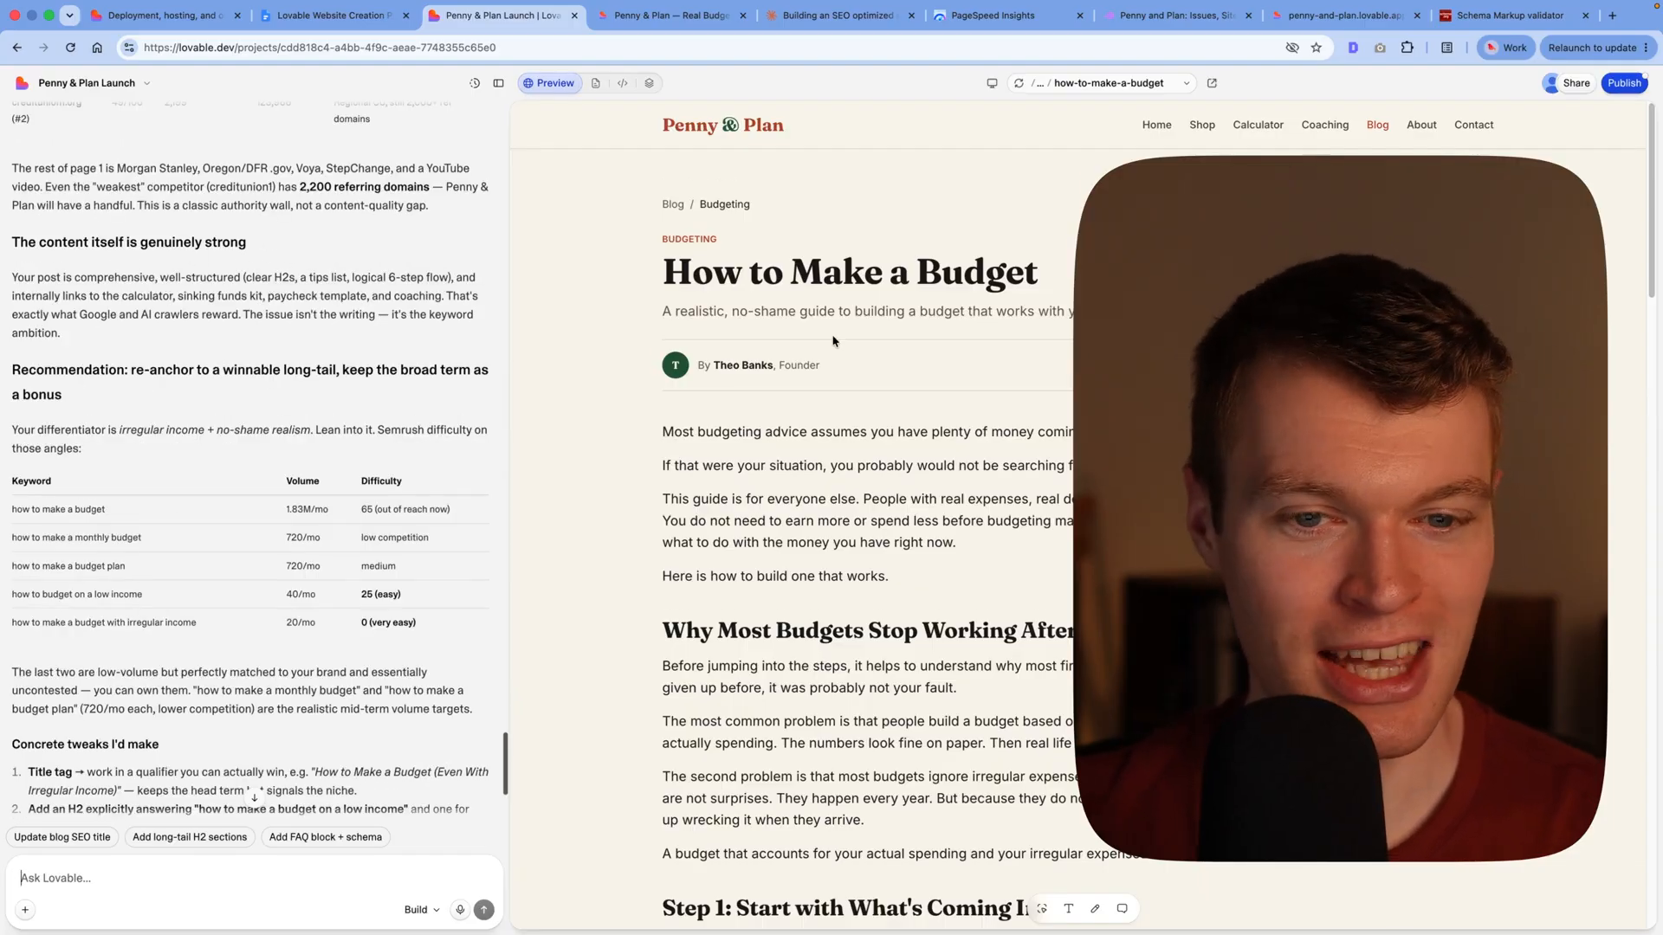
scroll(332, 332, "down", 8)
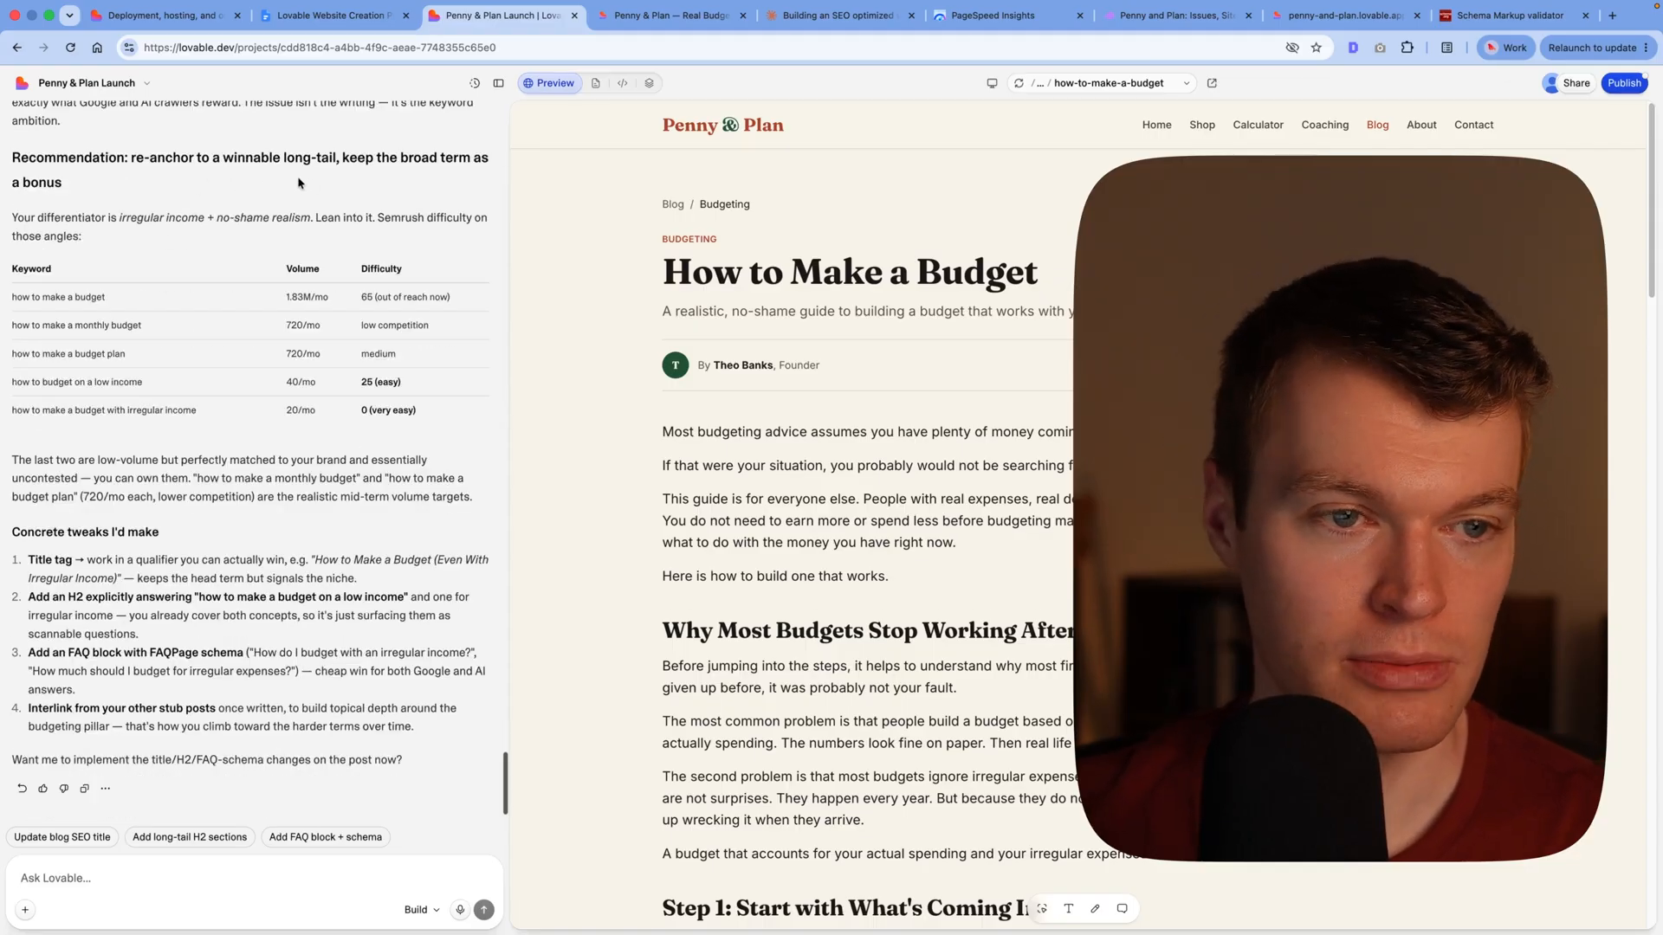
scroll(301, 182, "down", 1)
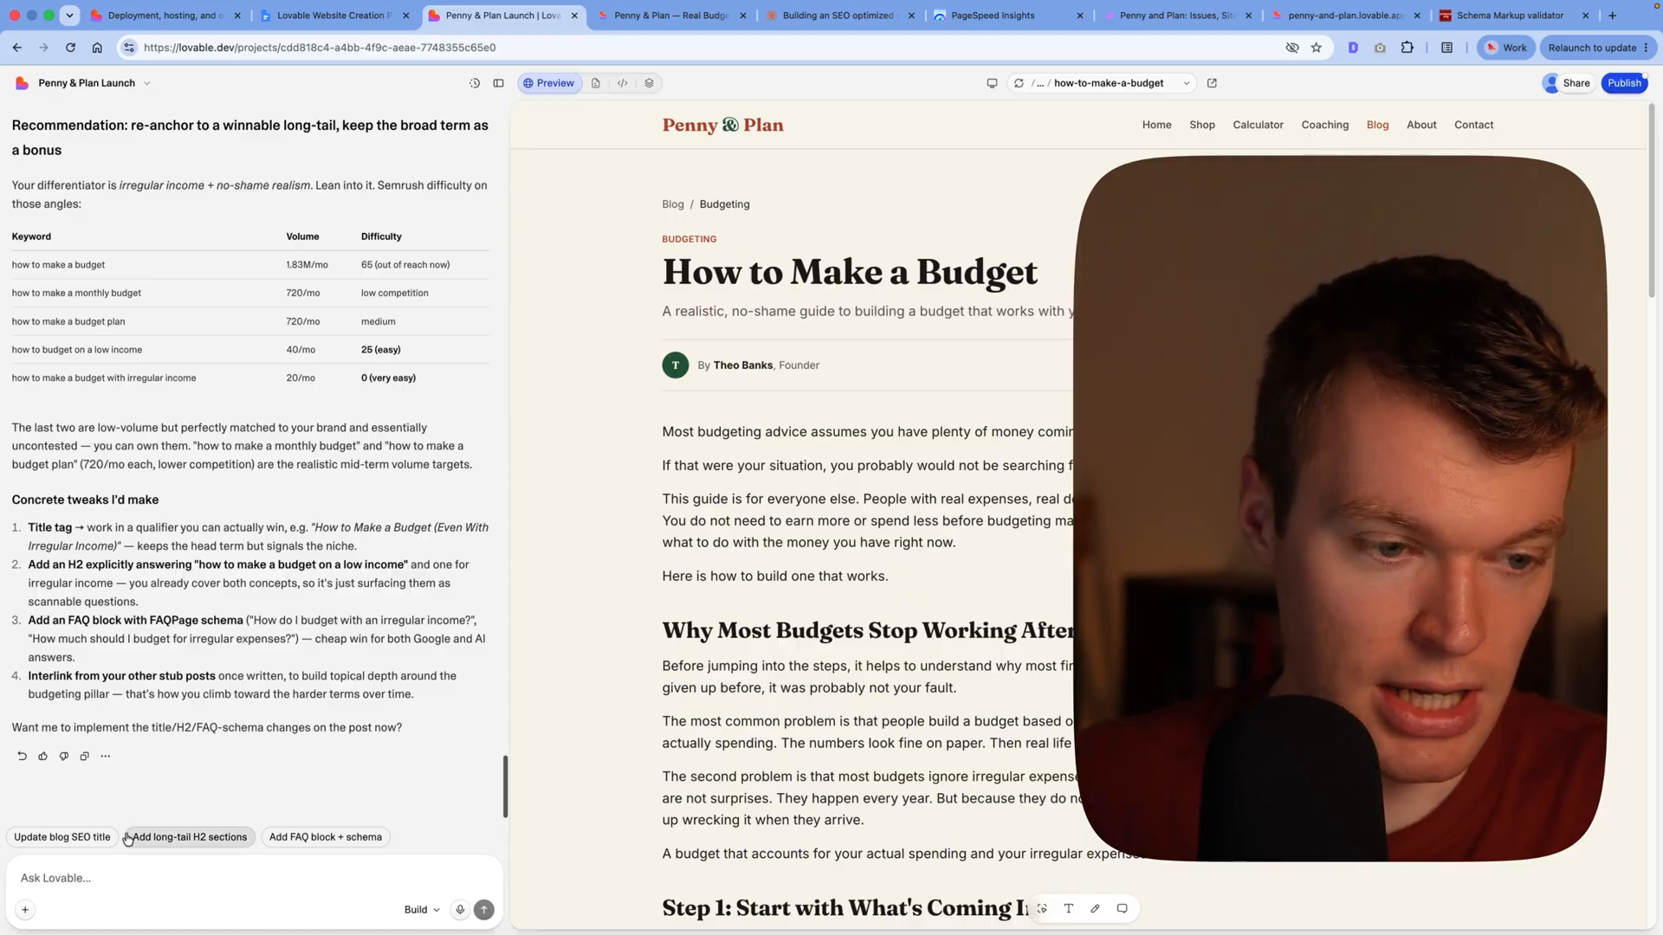
Step: Instruct Lovable to "make these tweaks" to the How to Make a Budget post
type("make these tweaks")
key("Return")
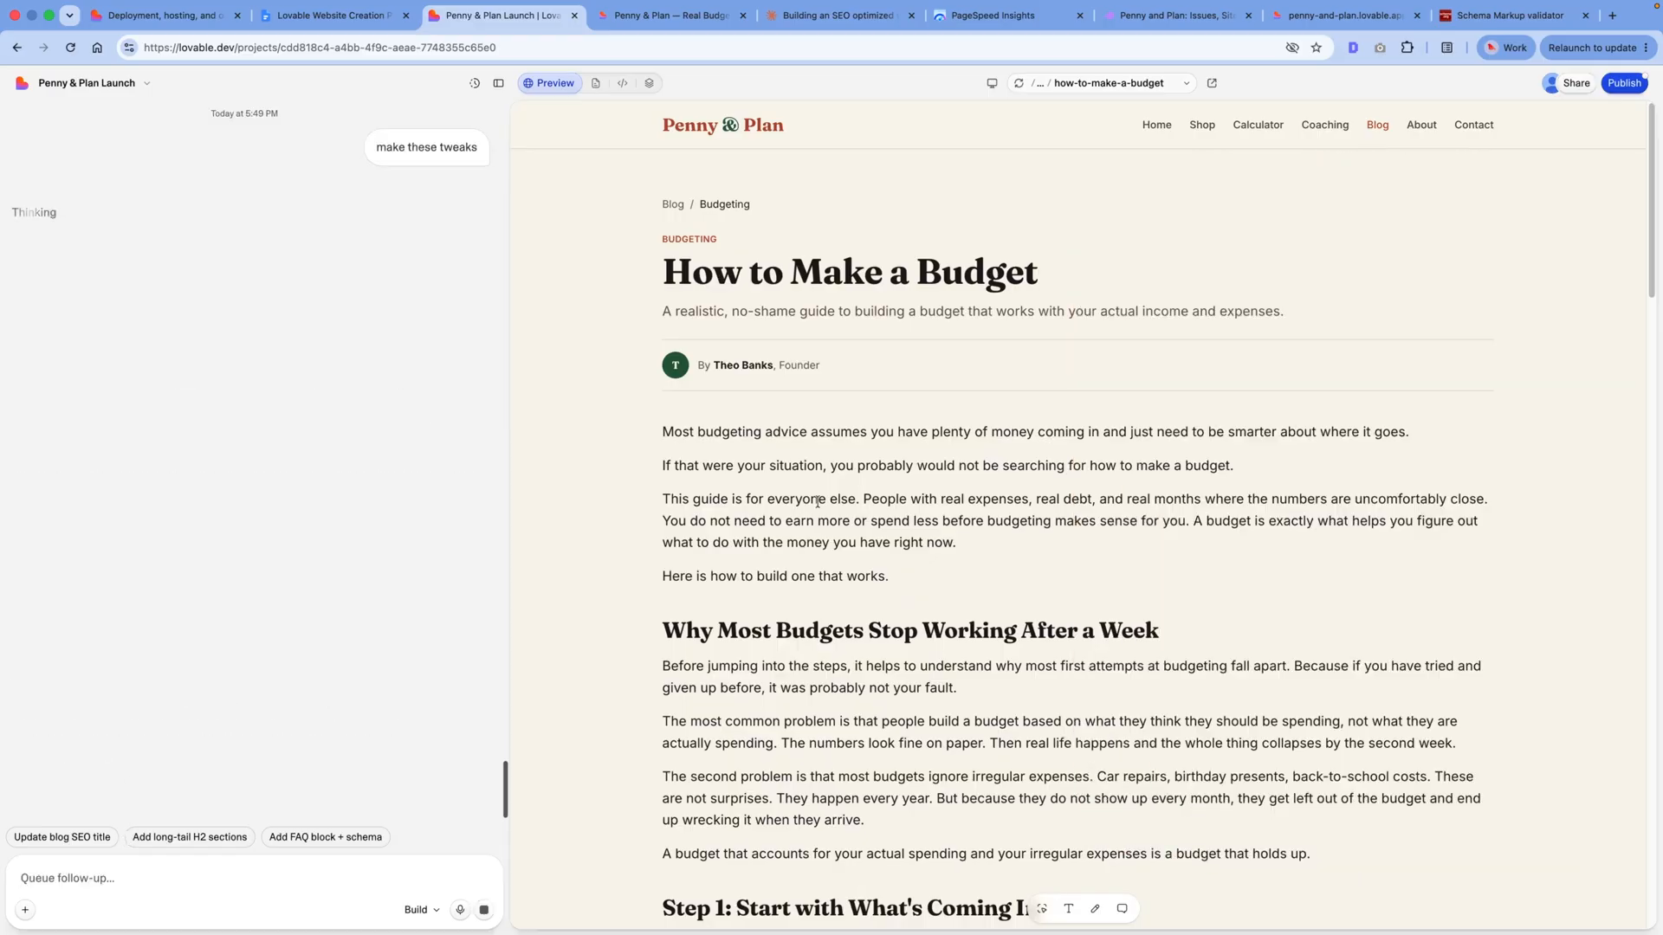
Step: Review the How to Make a Budget post in the preview, including its title and FAQ sections
scroll(990, 363, "down", 10)
scroll(990, 364, "down", 10)
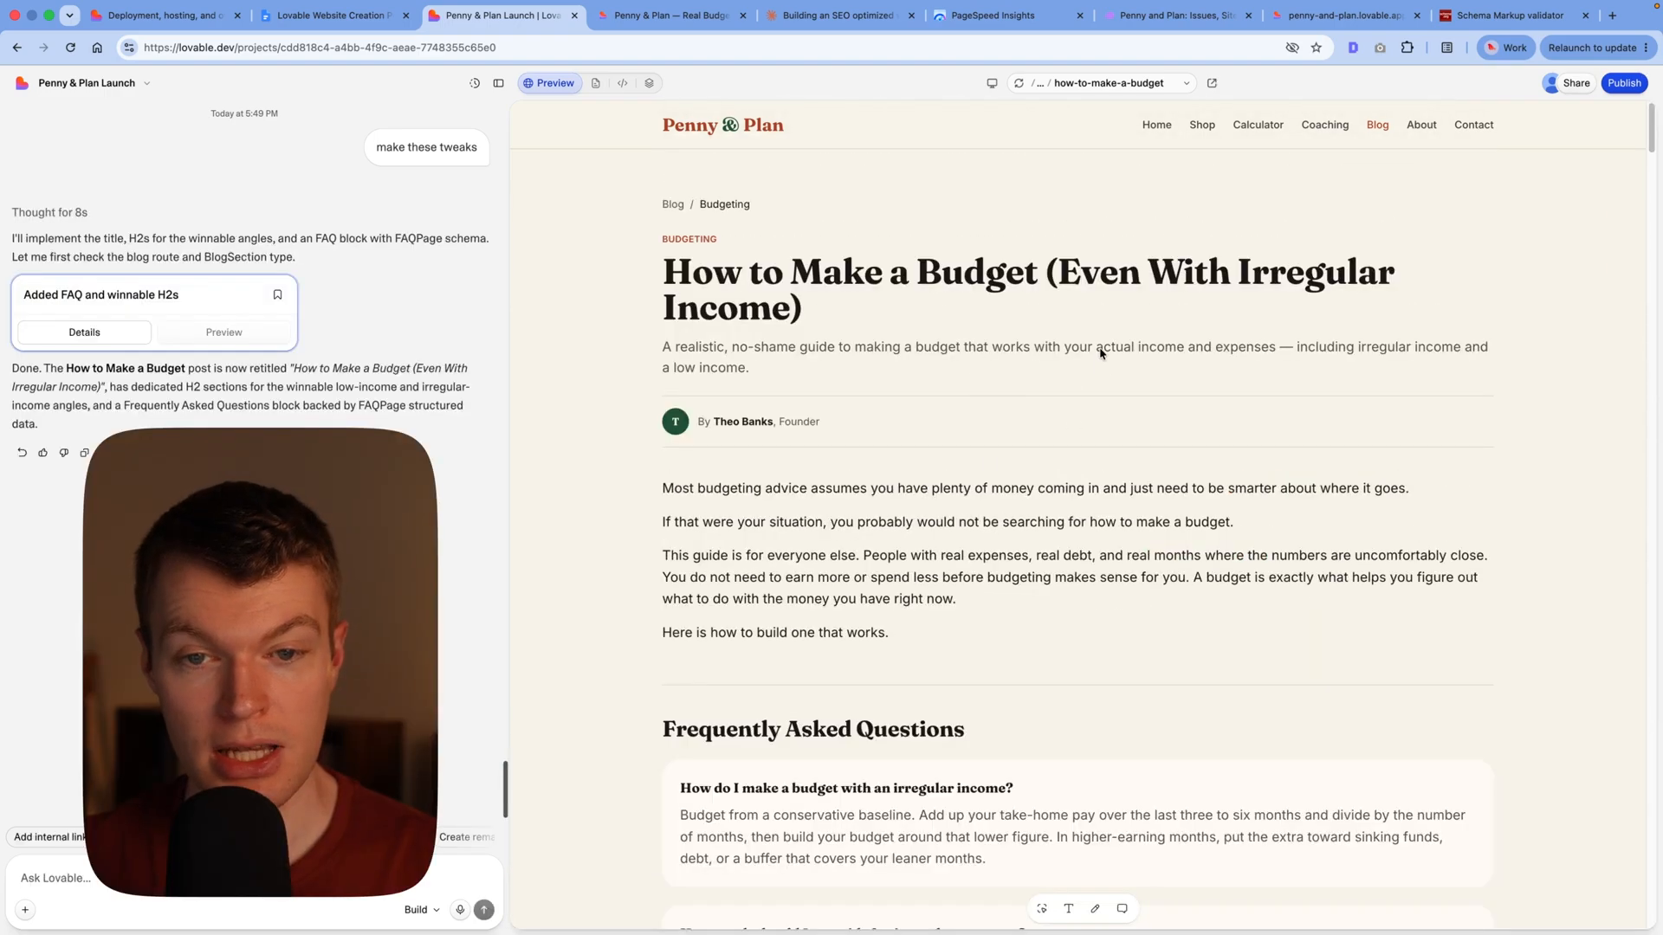
scroll(1025, 338, "down", 6)
scroll(844, 329, "up", 6)
scroll(844, 329, "down", 20)
scroll(871, 433, "down", 15)
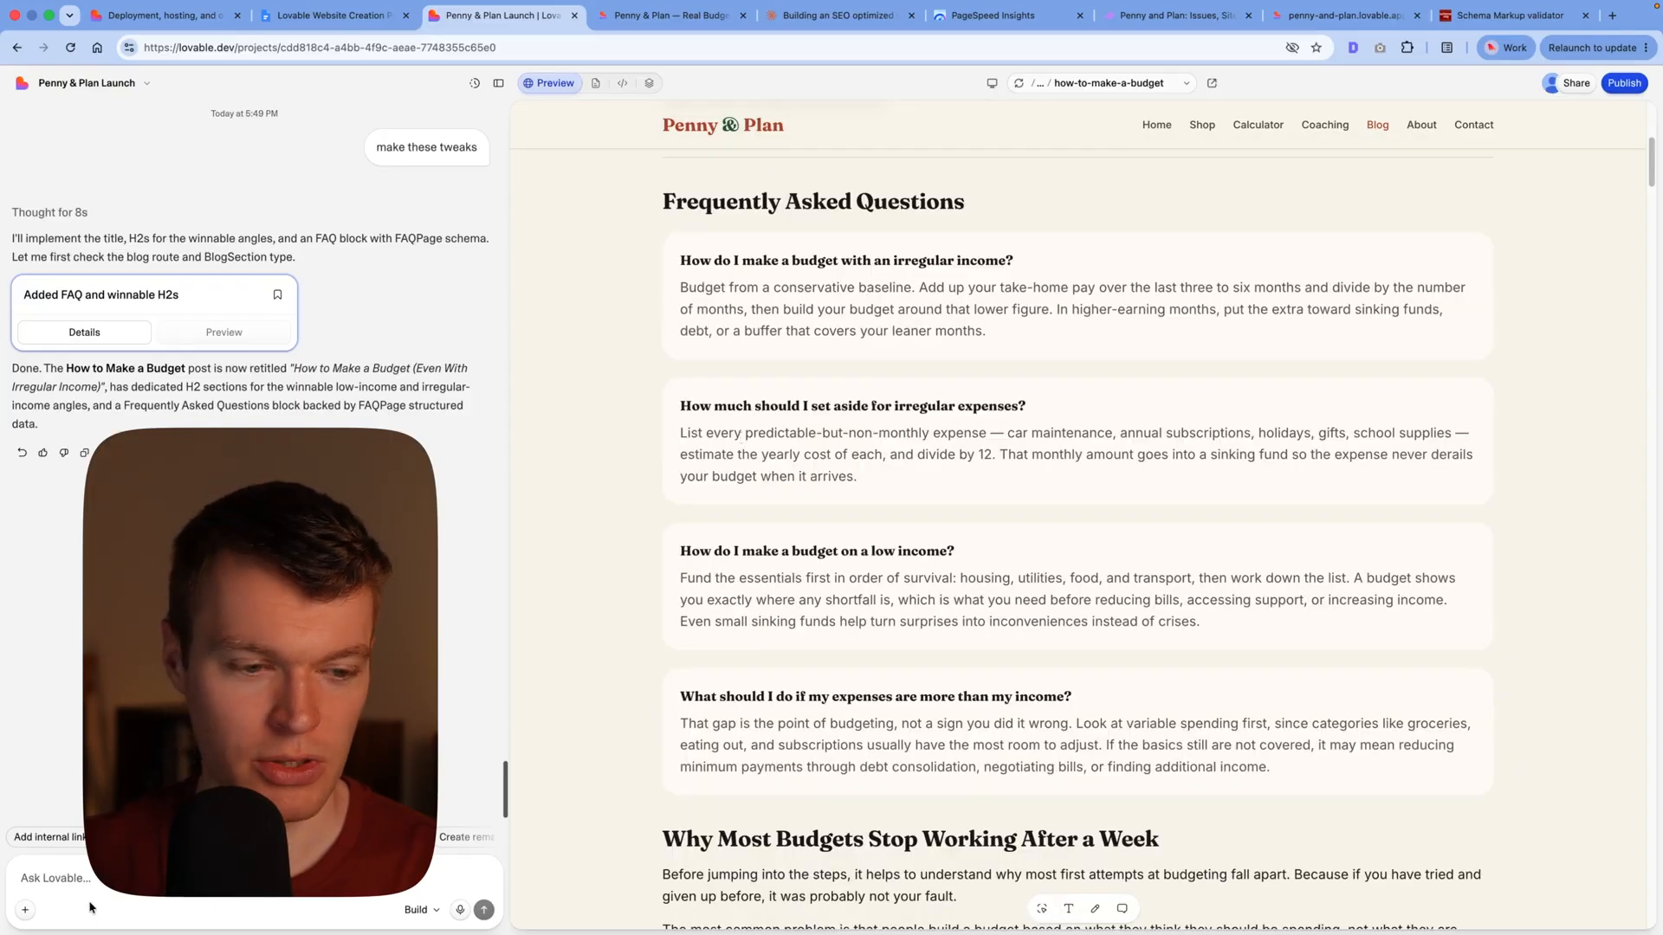
Step: Ask Lovable to remove the post's FAQ items except the last one
left_click(95, 880)
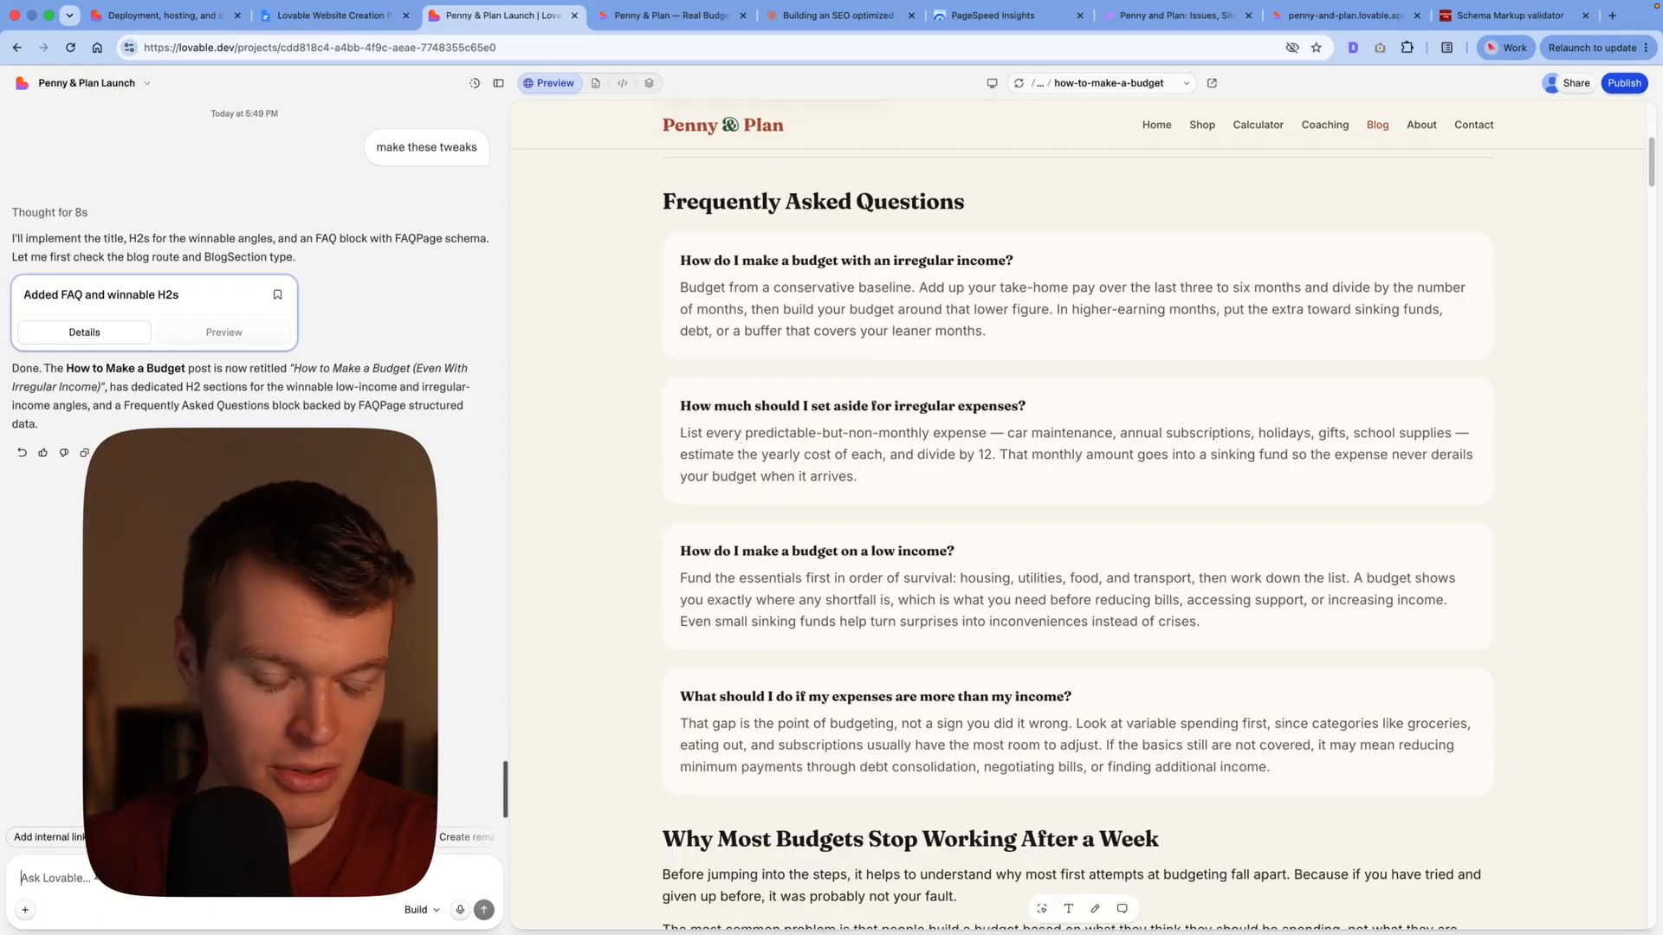
type("remove all the")
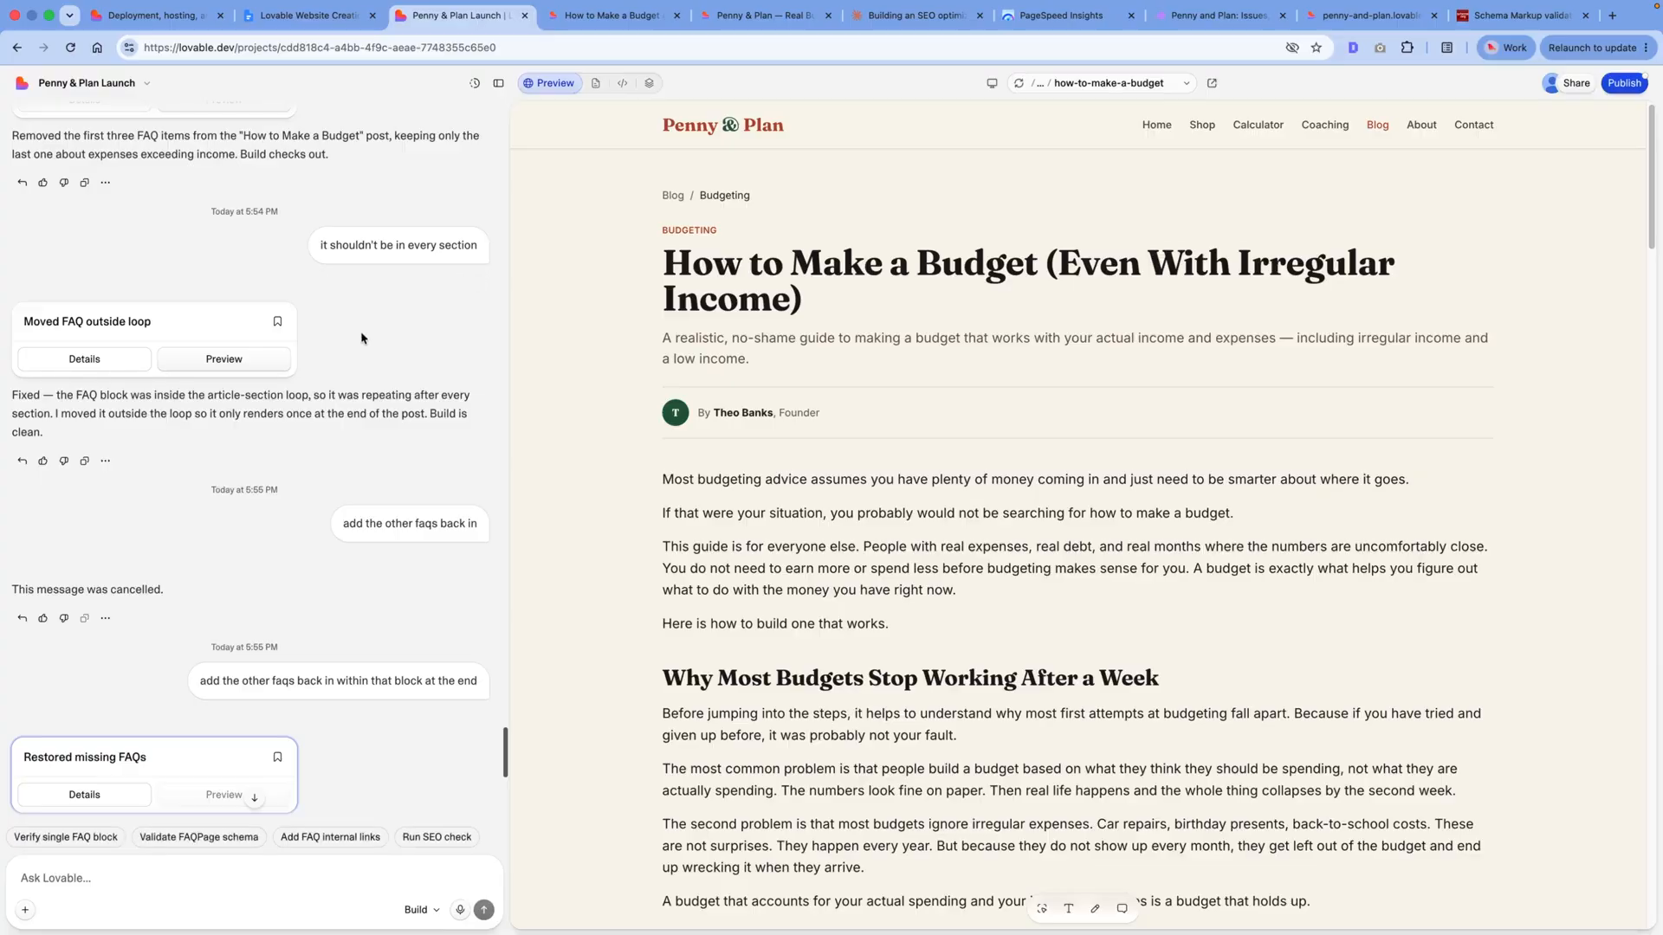
Step: Check the revised How to Make a Budget post and its FAQ block at the end, along with the related chat replies
scroll(788, 394, "down", 20)
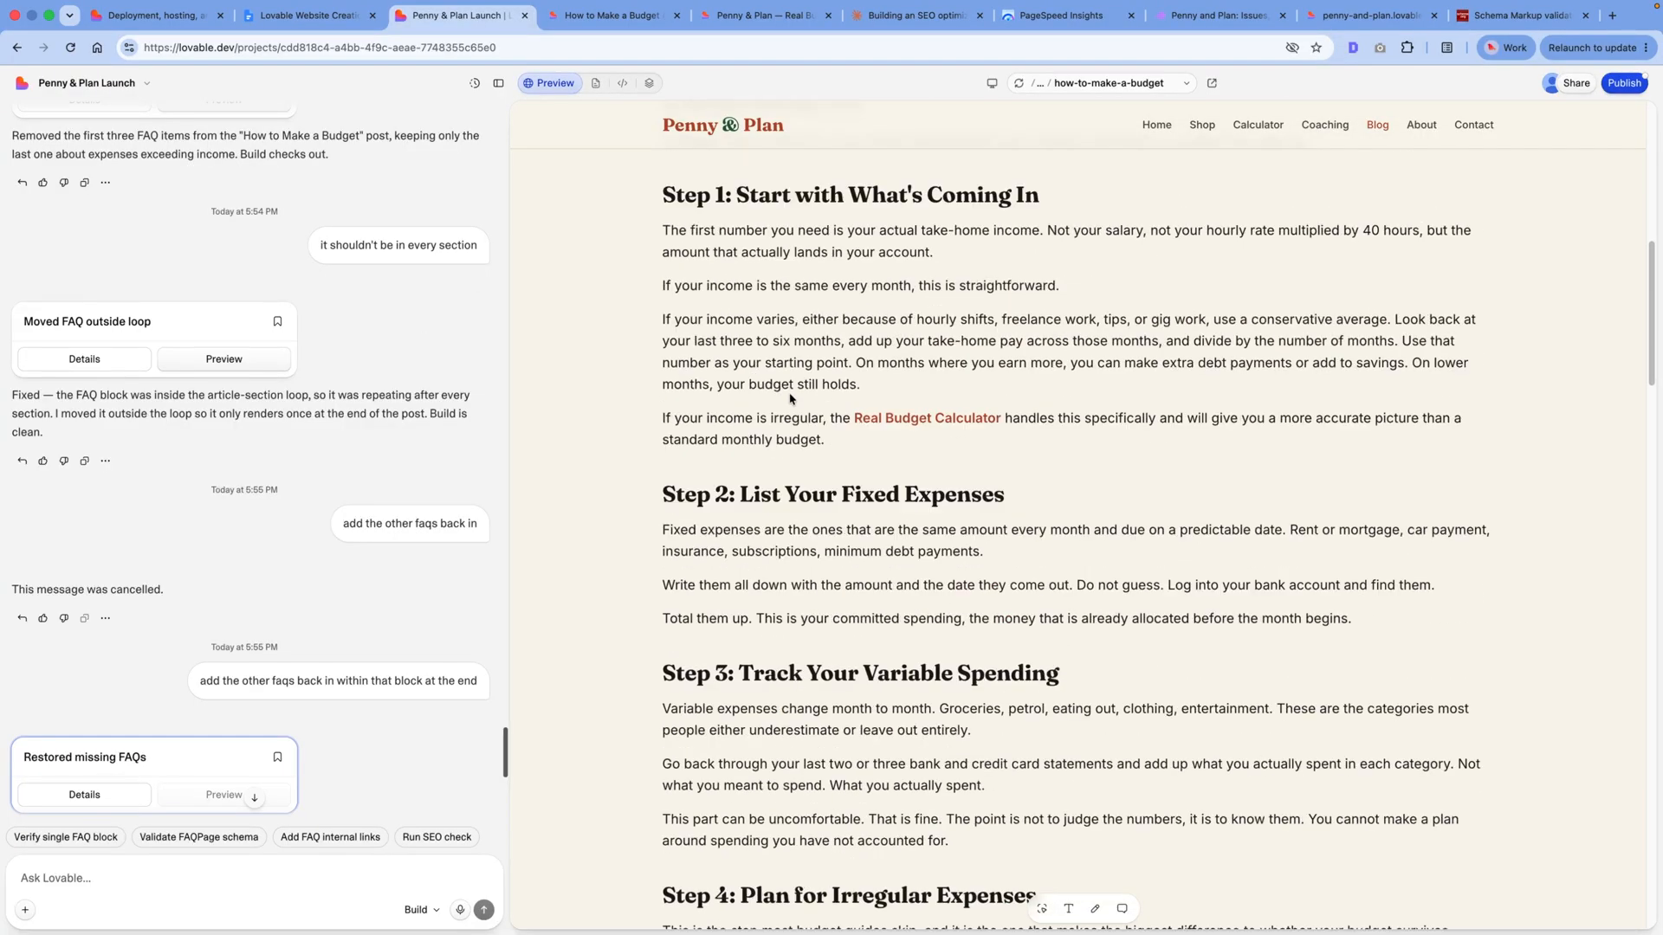
scroll(790, 401, "down", 3)
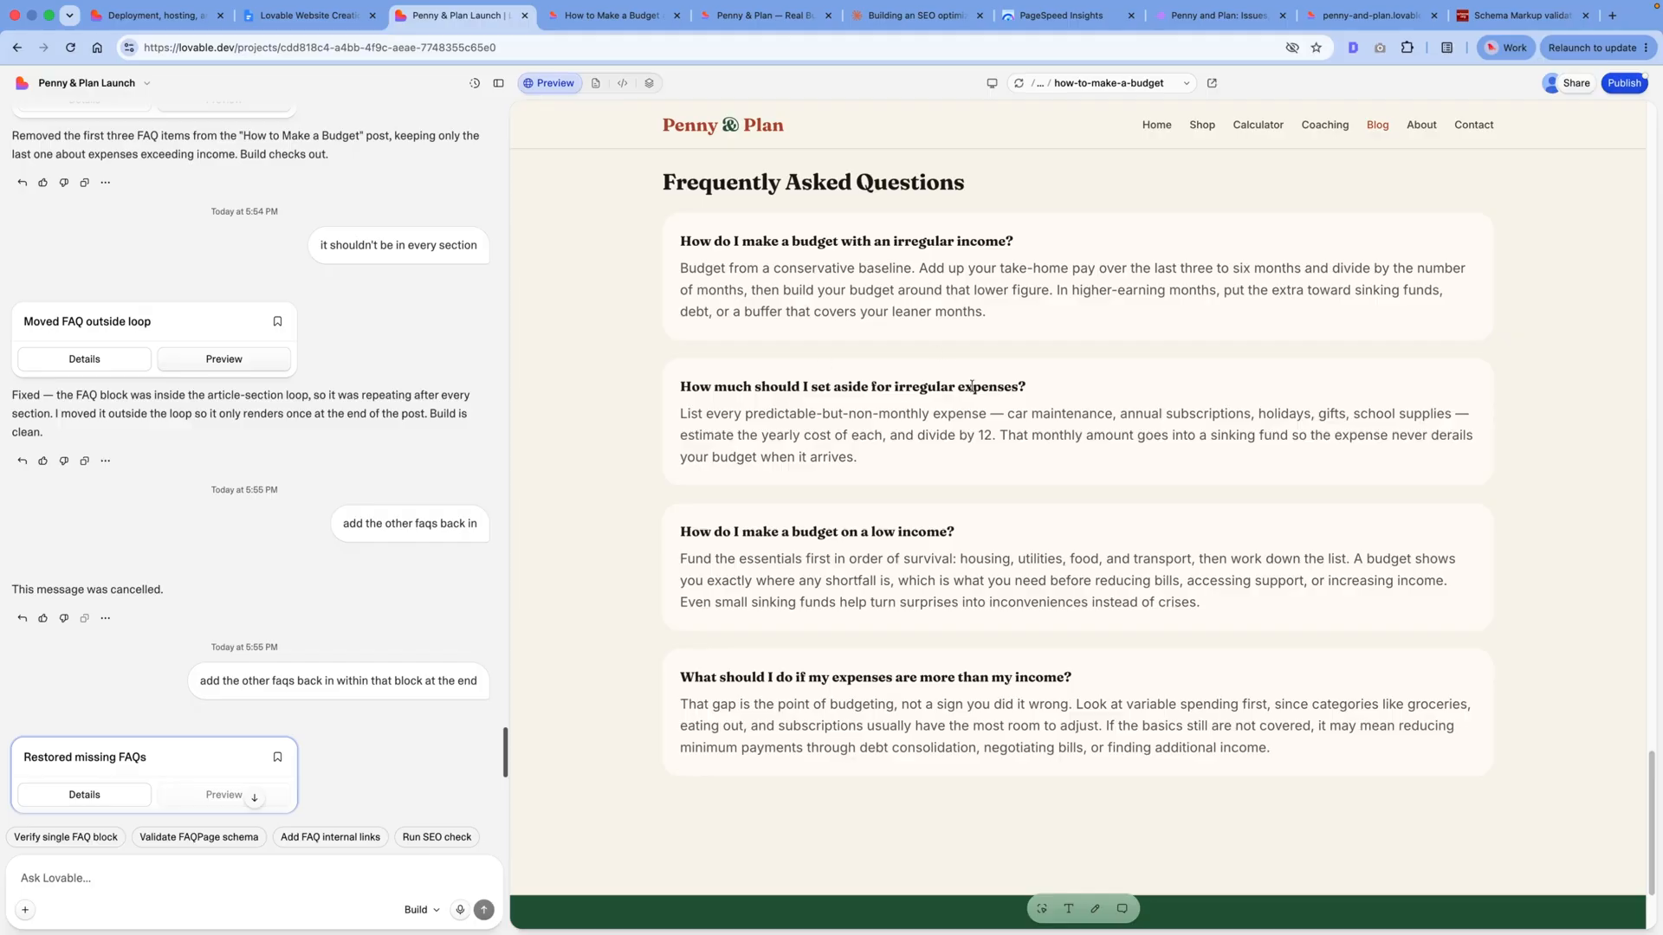
scroll(796, 436, "down", 2)
scroll(684, 390, "up", 2)
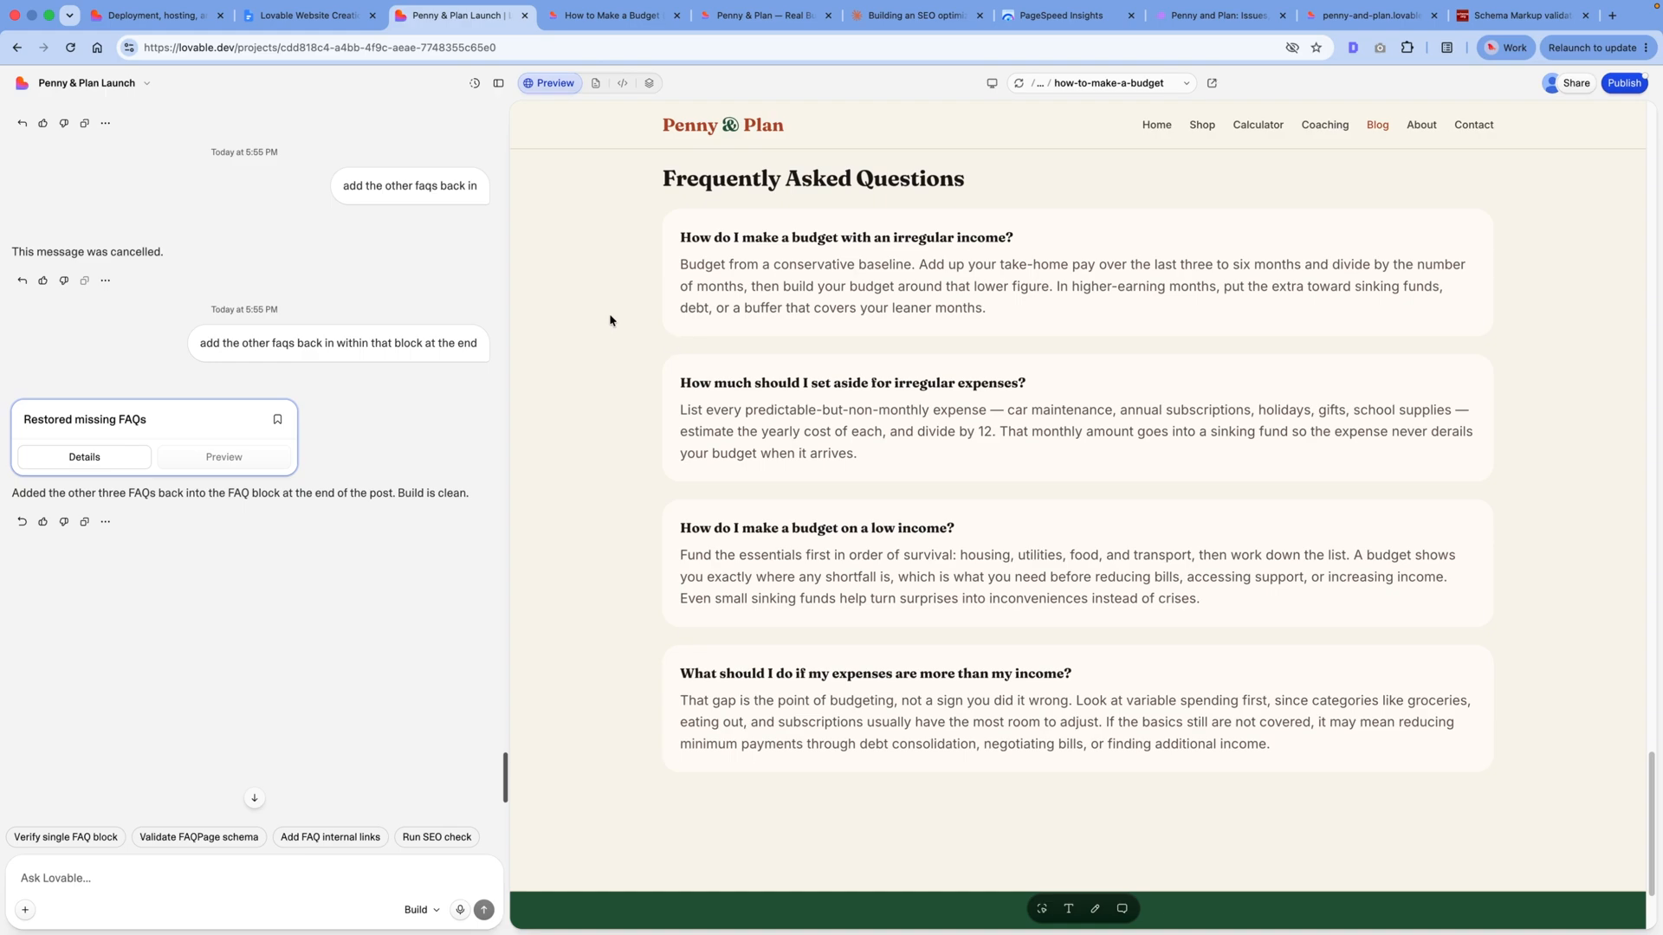
scroll(437, 278, "up", 1)
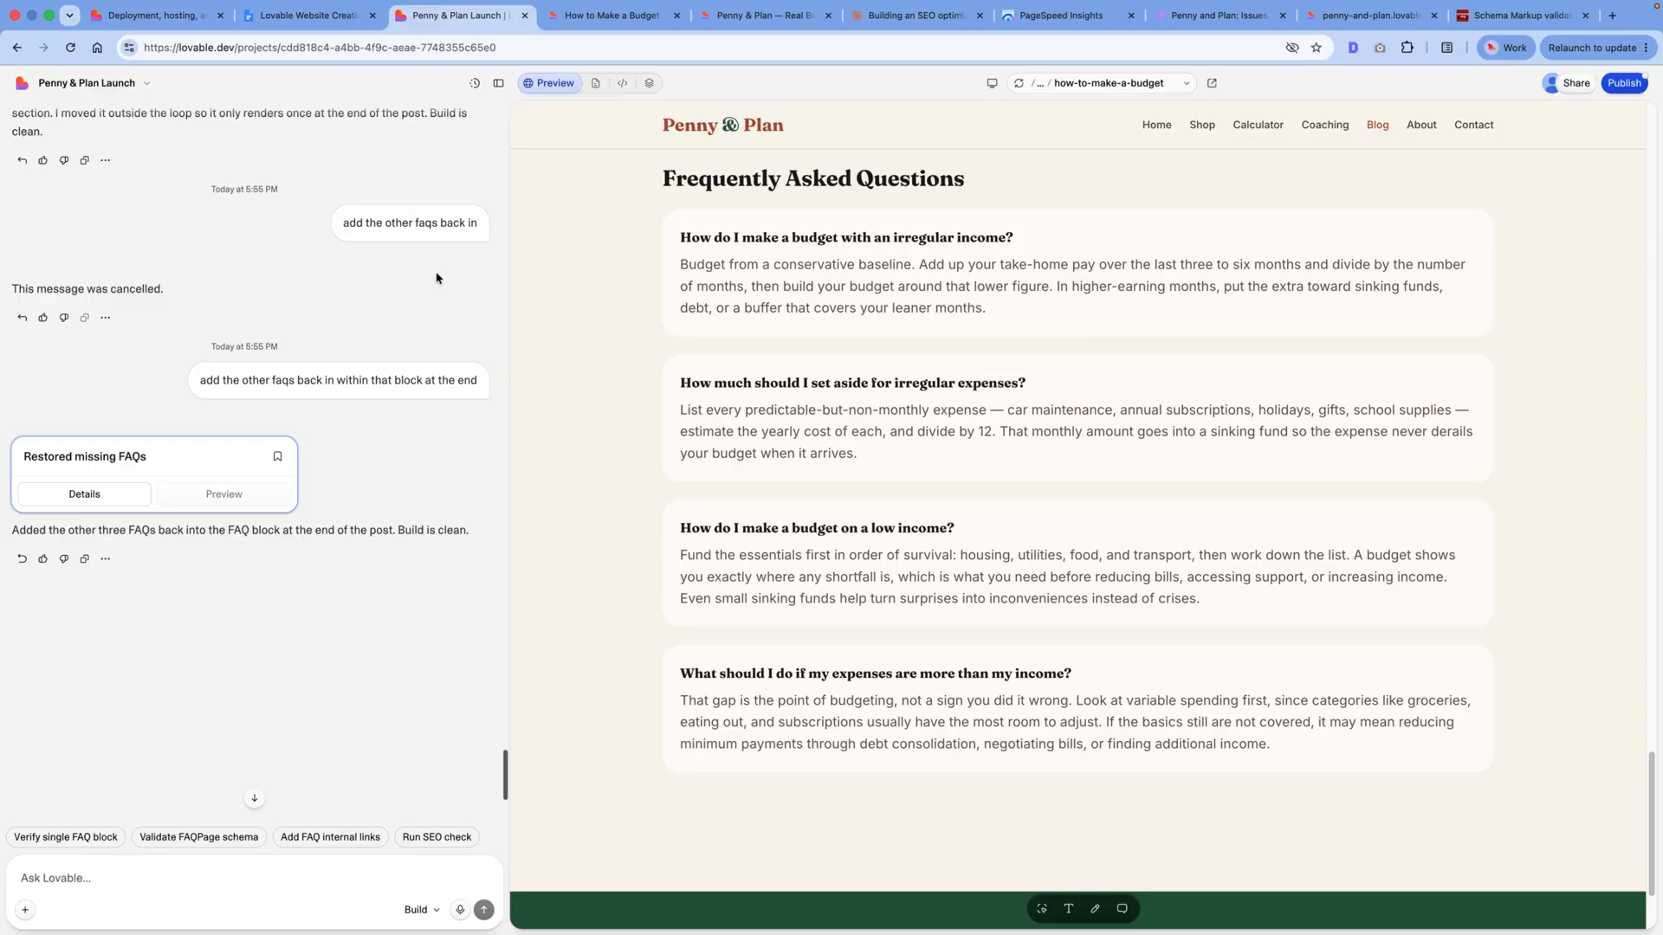
Step: View the chat's Build and Plan mode options, leave Build selected, and return to the beginning of the previewed page
left_click(418, 910)
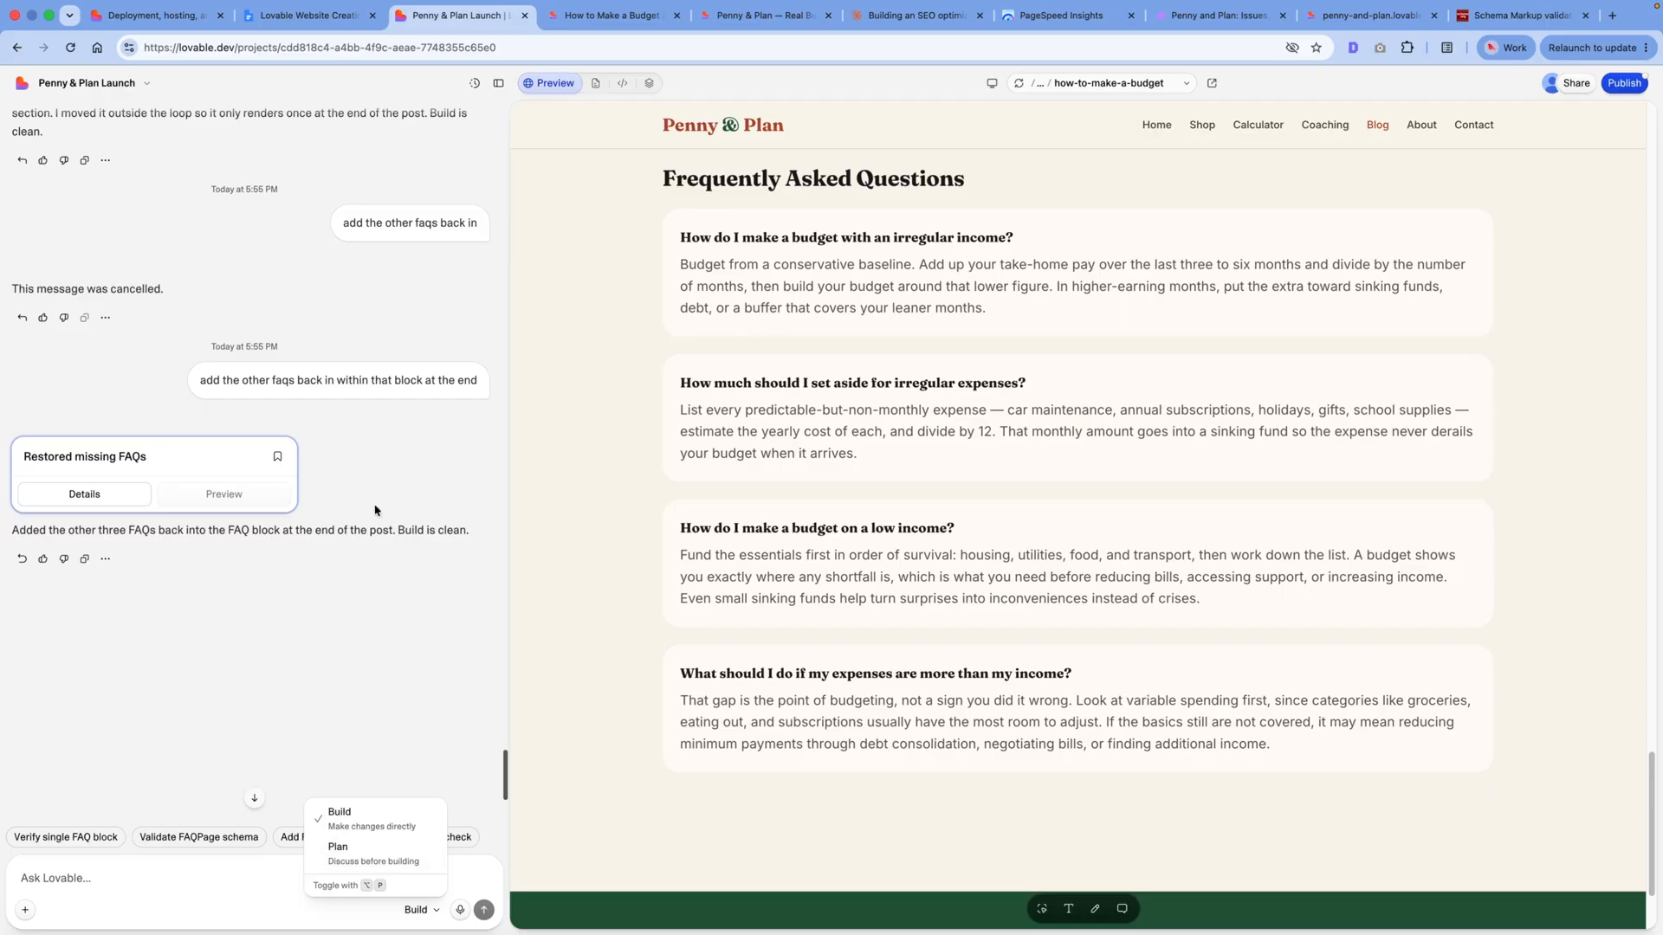
left_click(874, 400)
scroll(866, 389, "up", 20)
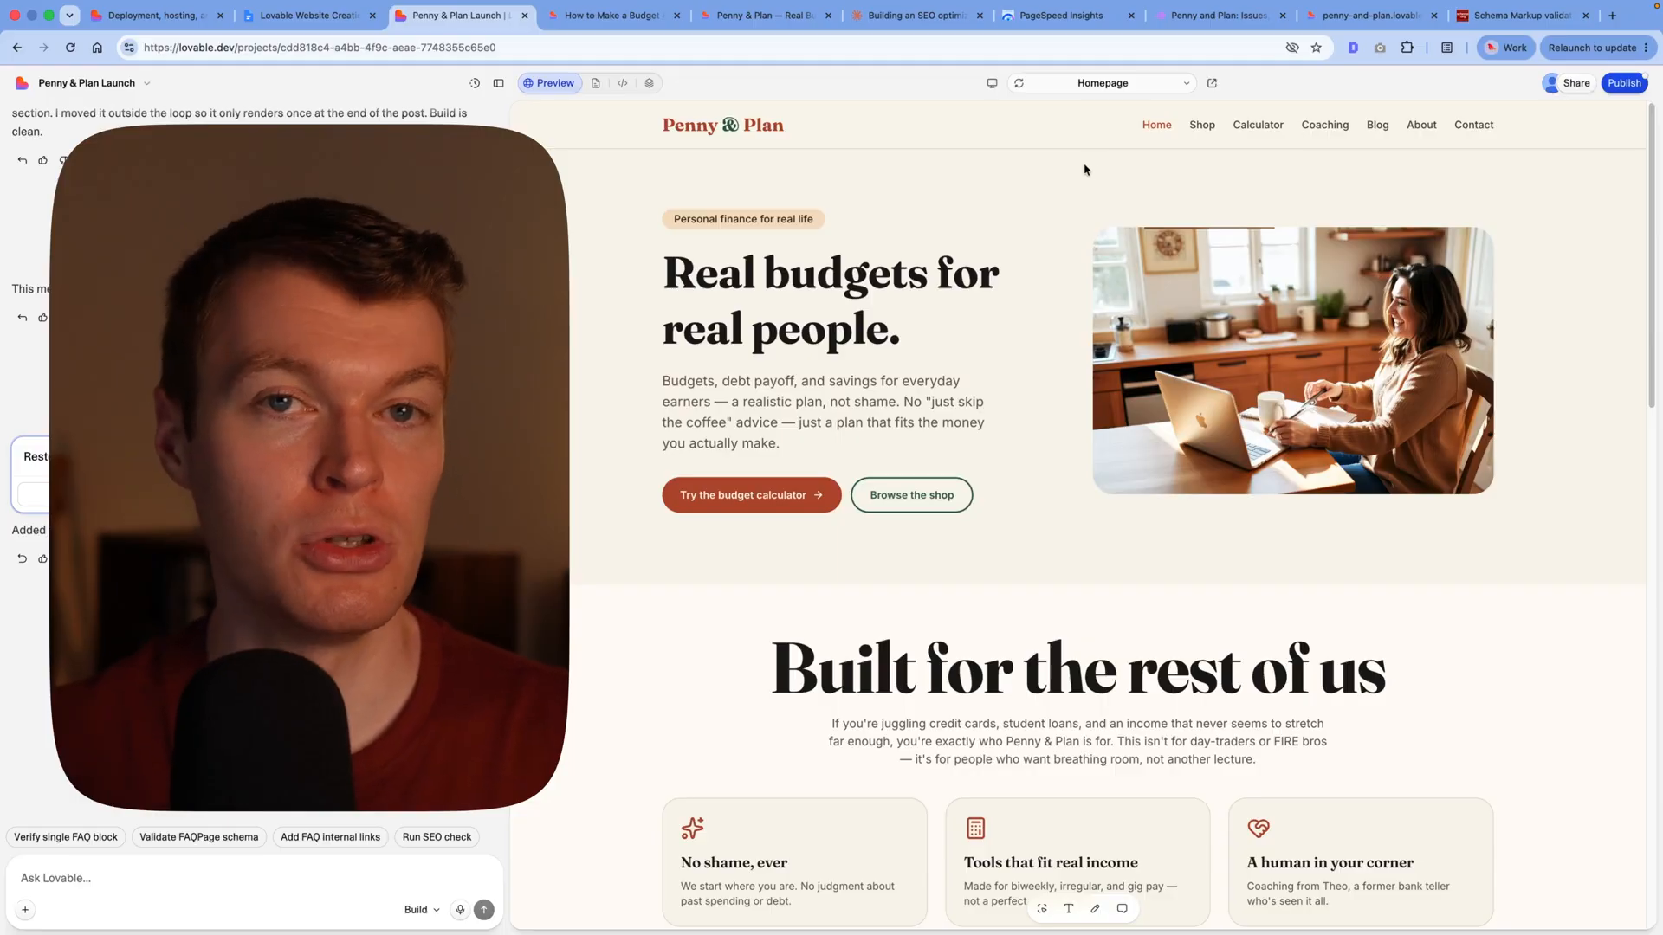
Step: Browse the Shop, Debt Snowball Tracker, Calculator, Coaching and Blog pages in the site preview
left_click(1202, 124)
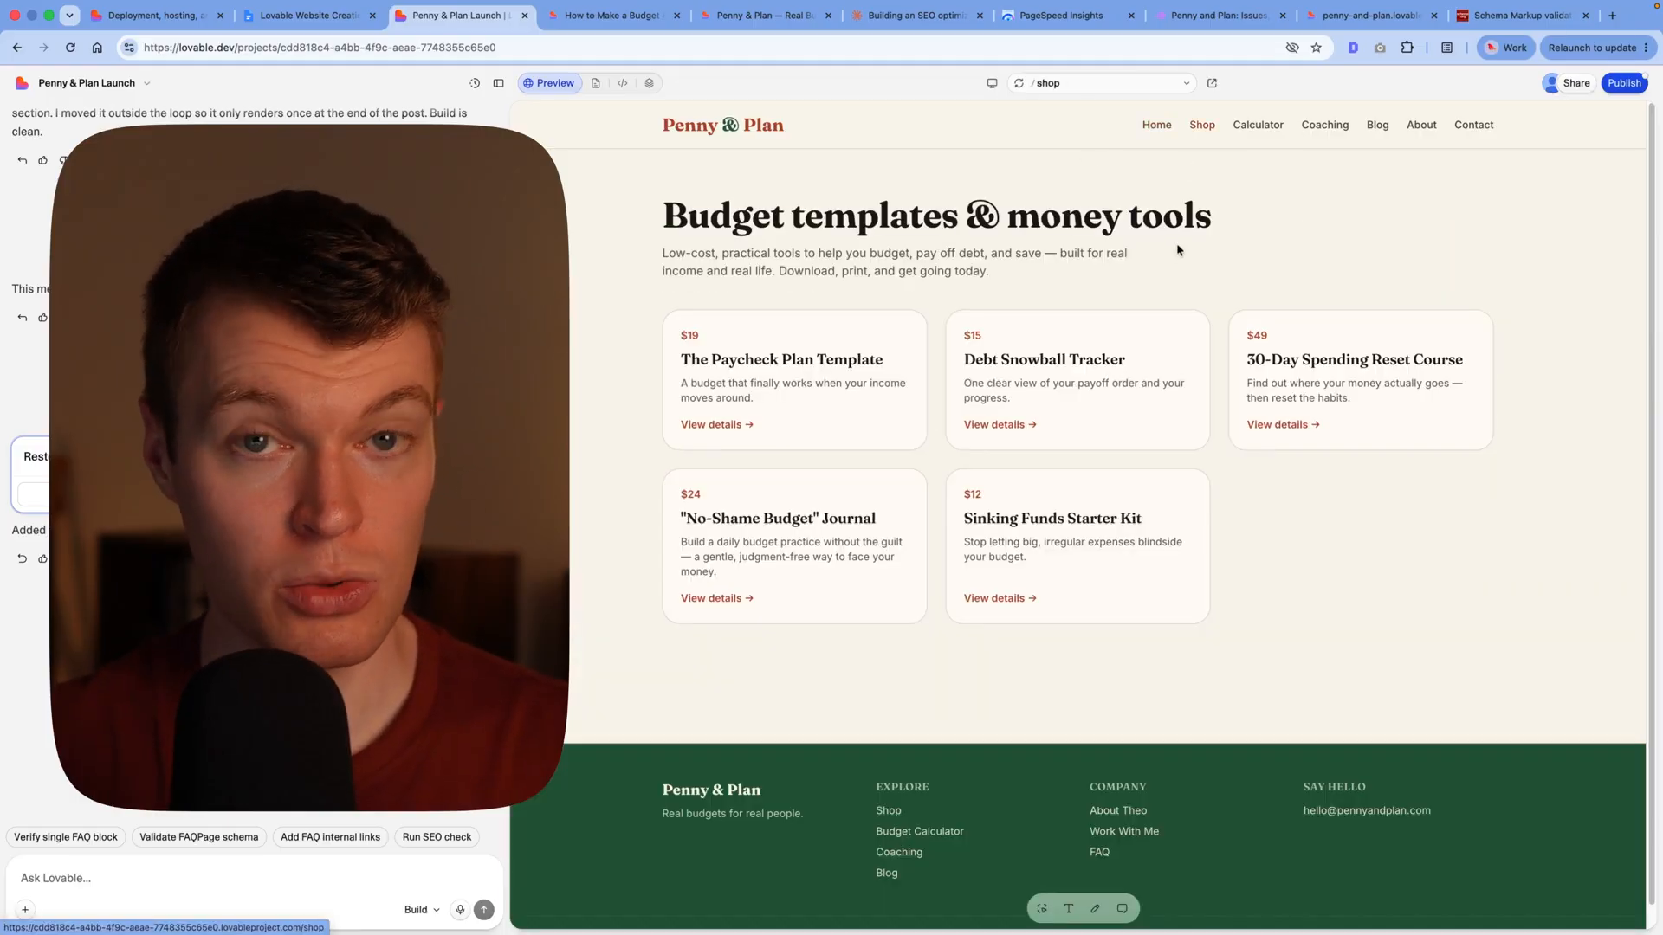
left_click(1088, 353)
left_click(1260, 126)
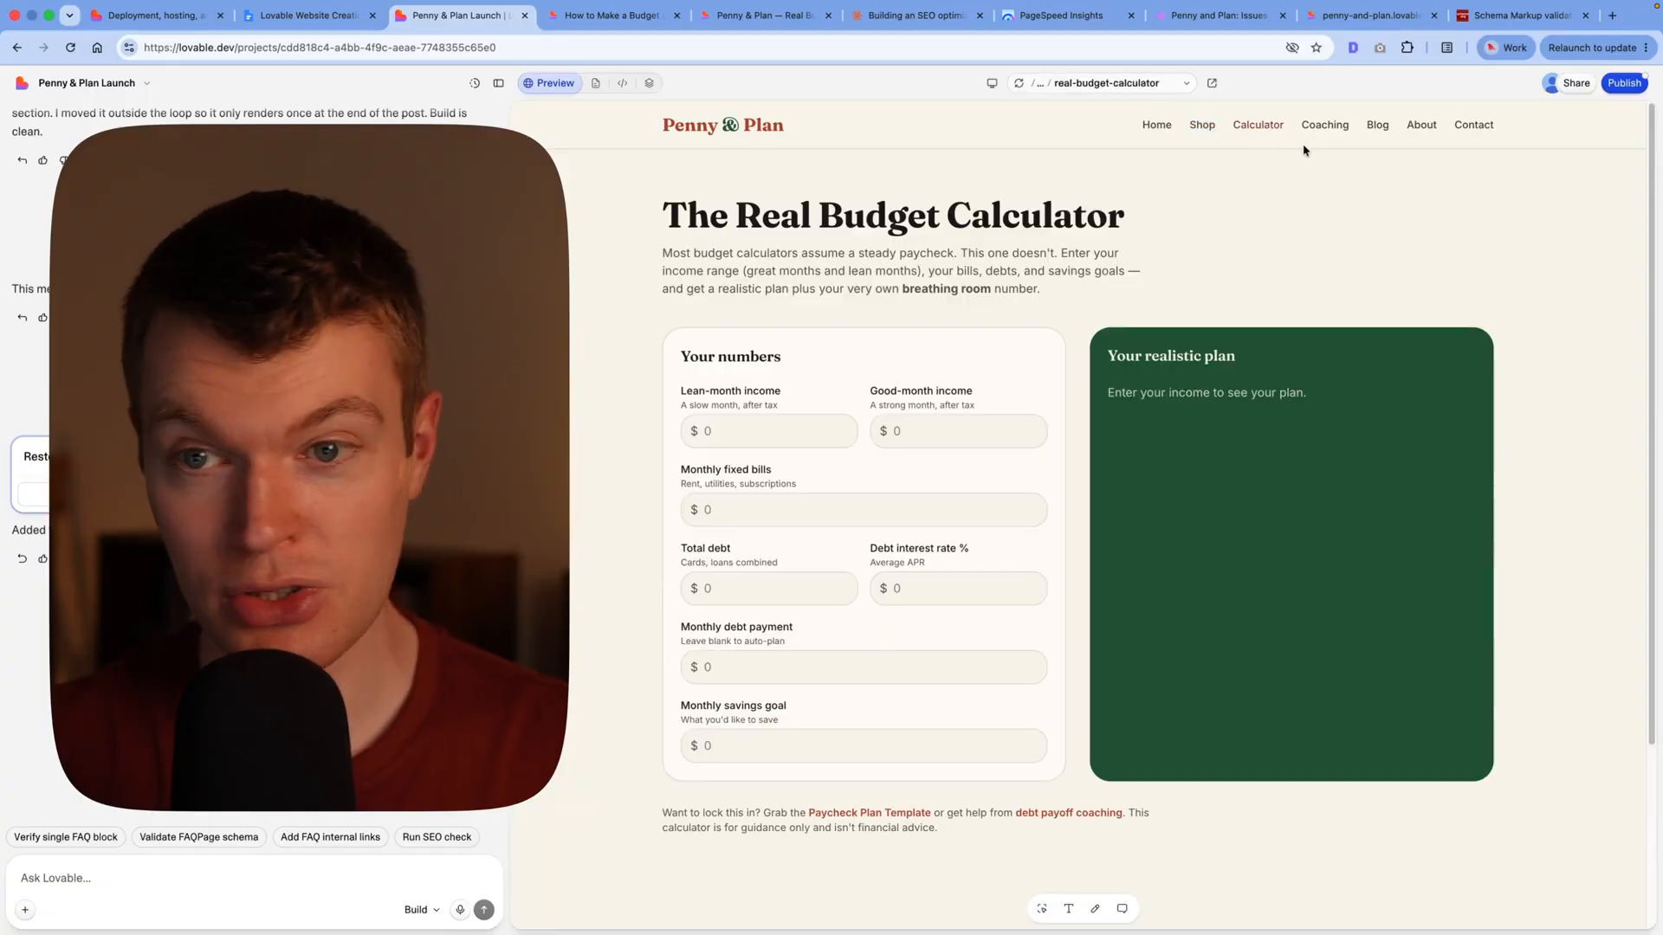
left_click(1325, 130)
left_click(1384, 125)
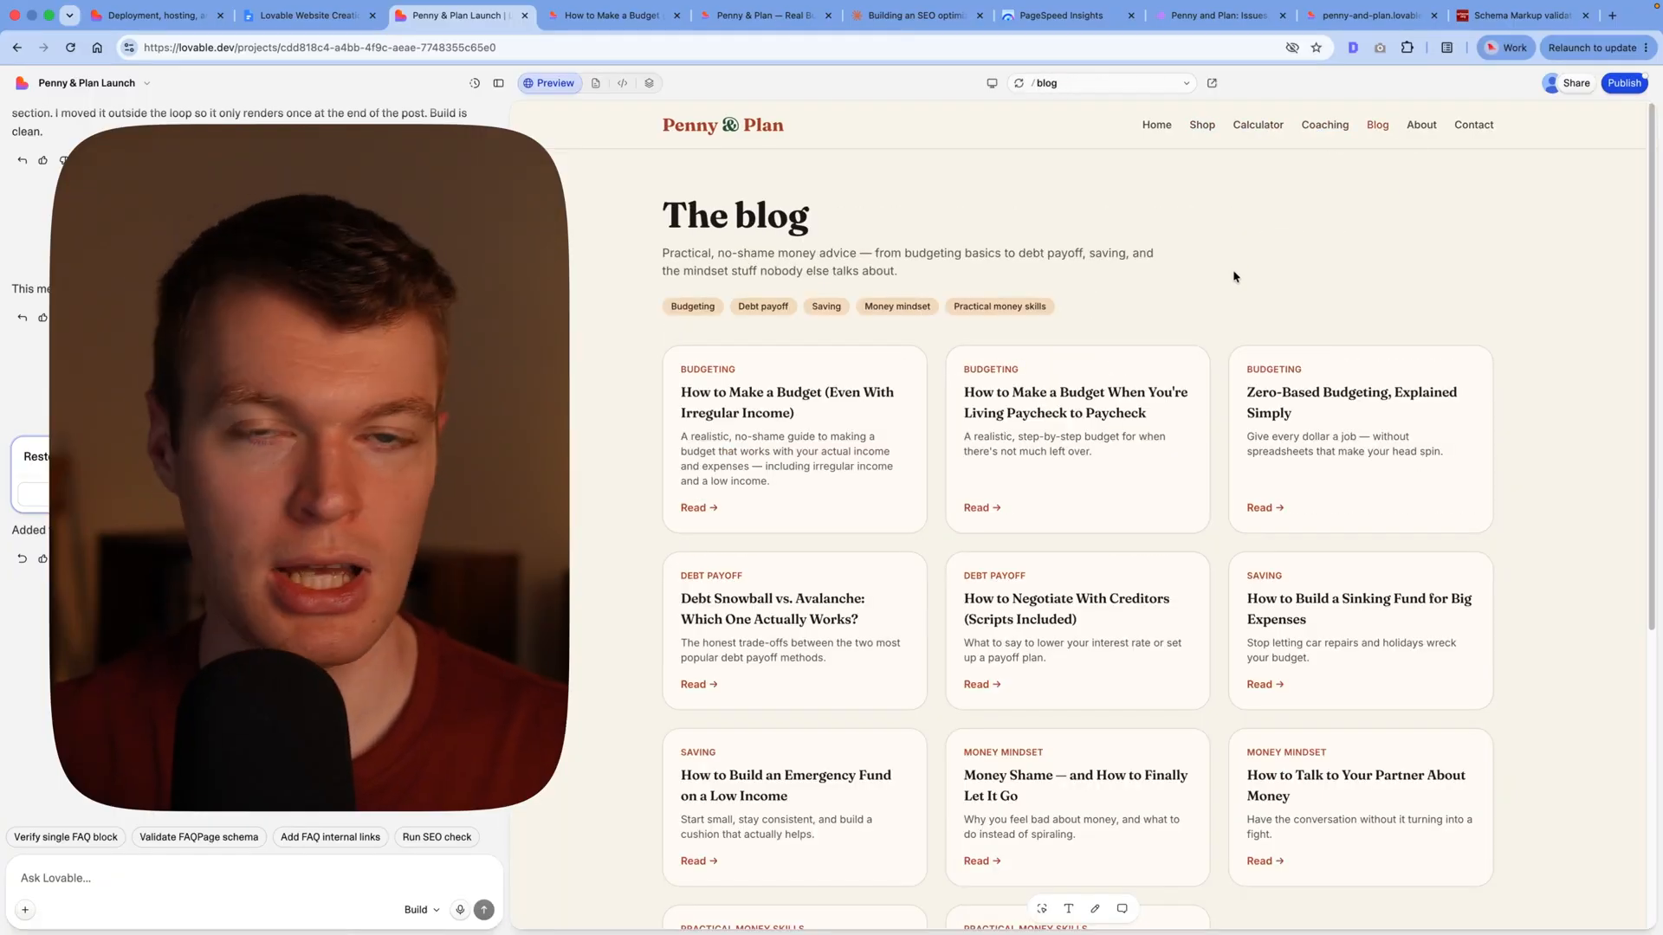